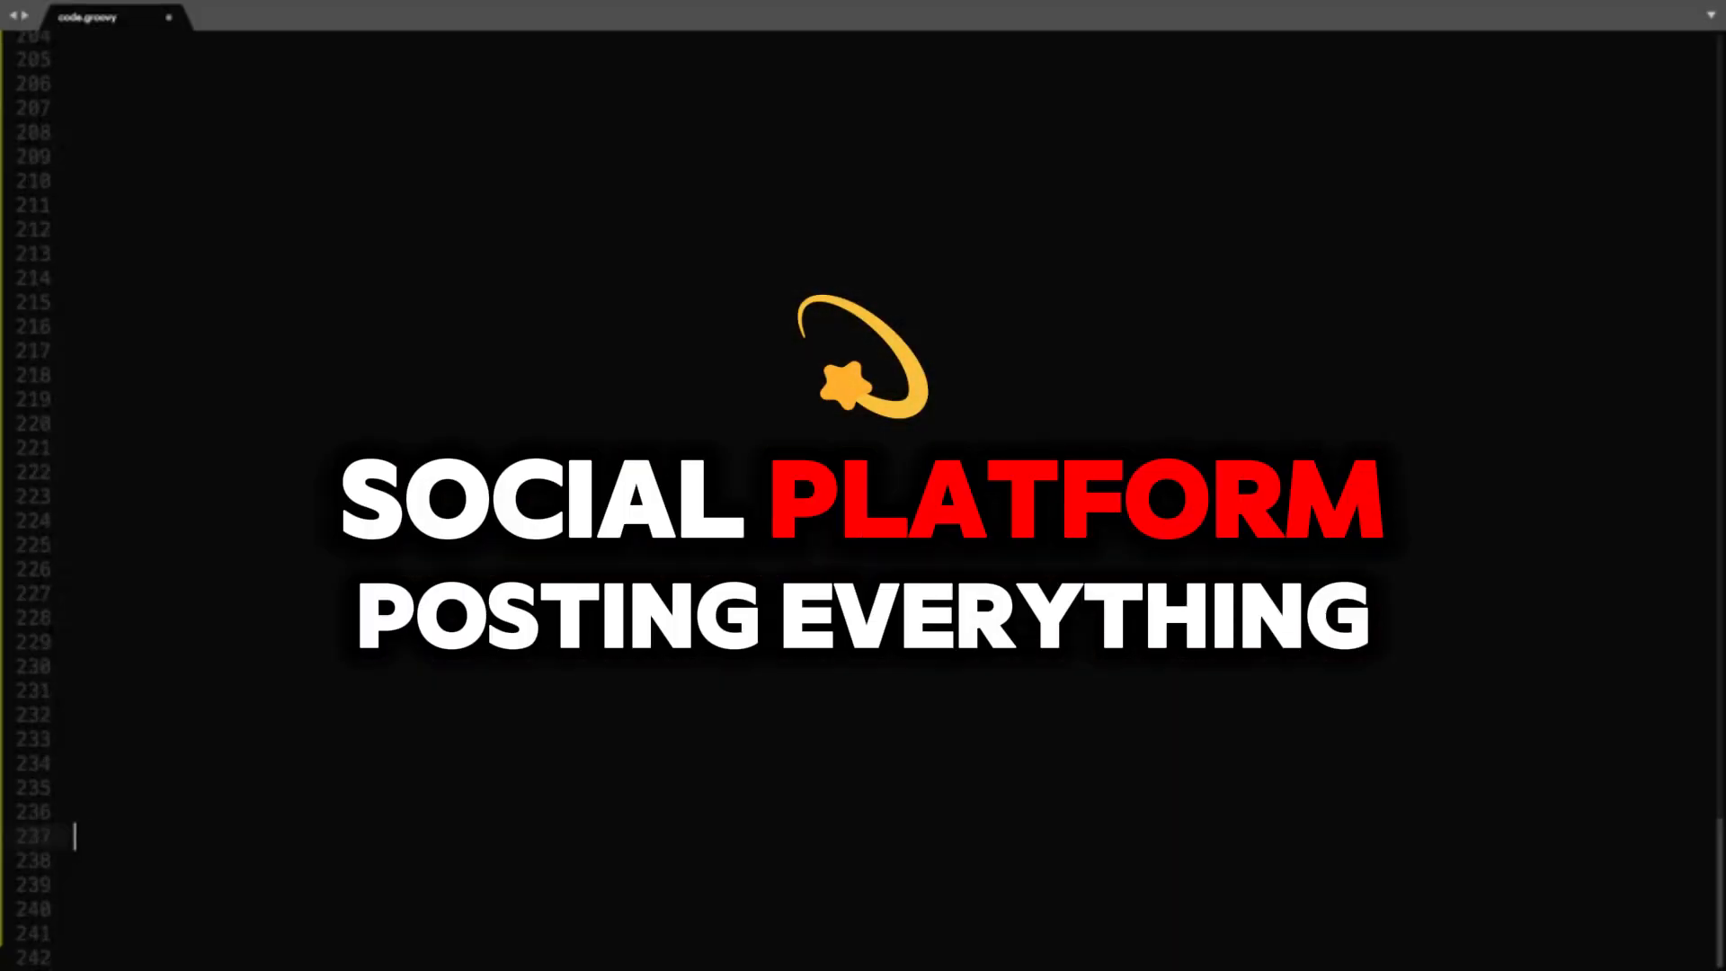
Step: Add the package declaration org.gradle.plugin.devel.plugins on a new line of code.groovy
key(Return)
key(Return)
key(Return)
text(package org.gradle.plugin.devel.plugins)
key(Return)
key(Return)
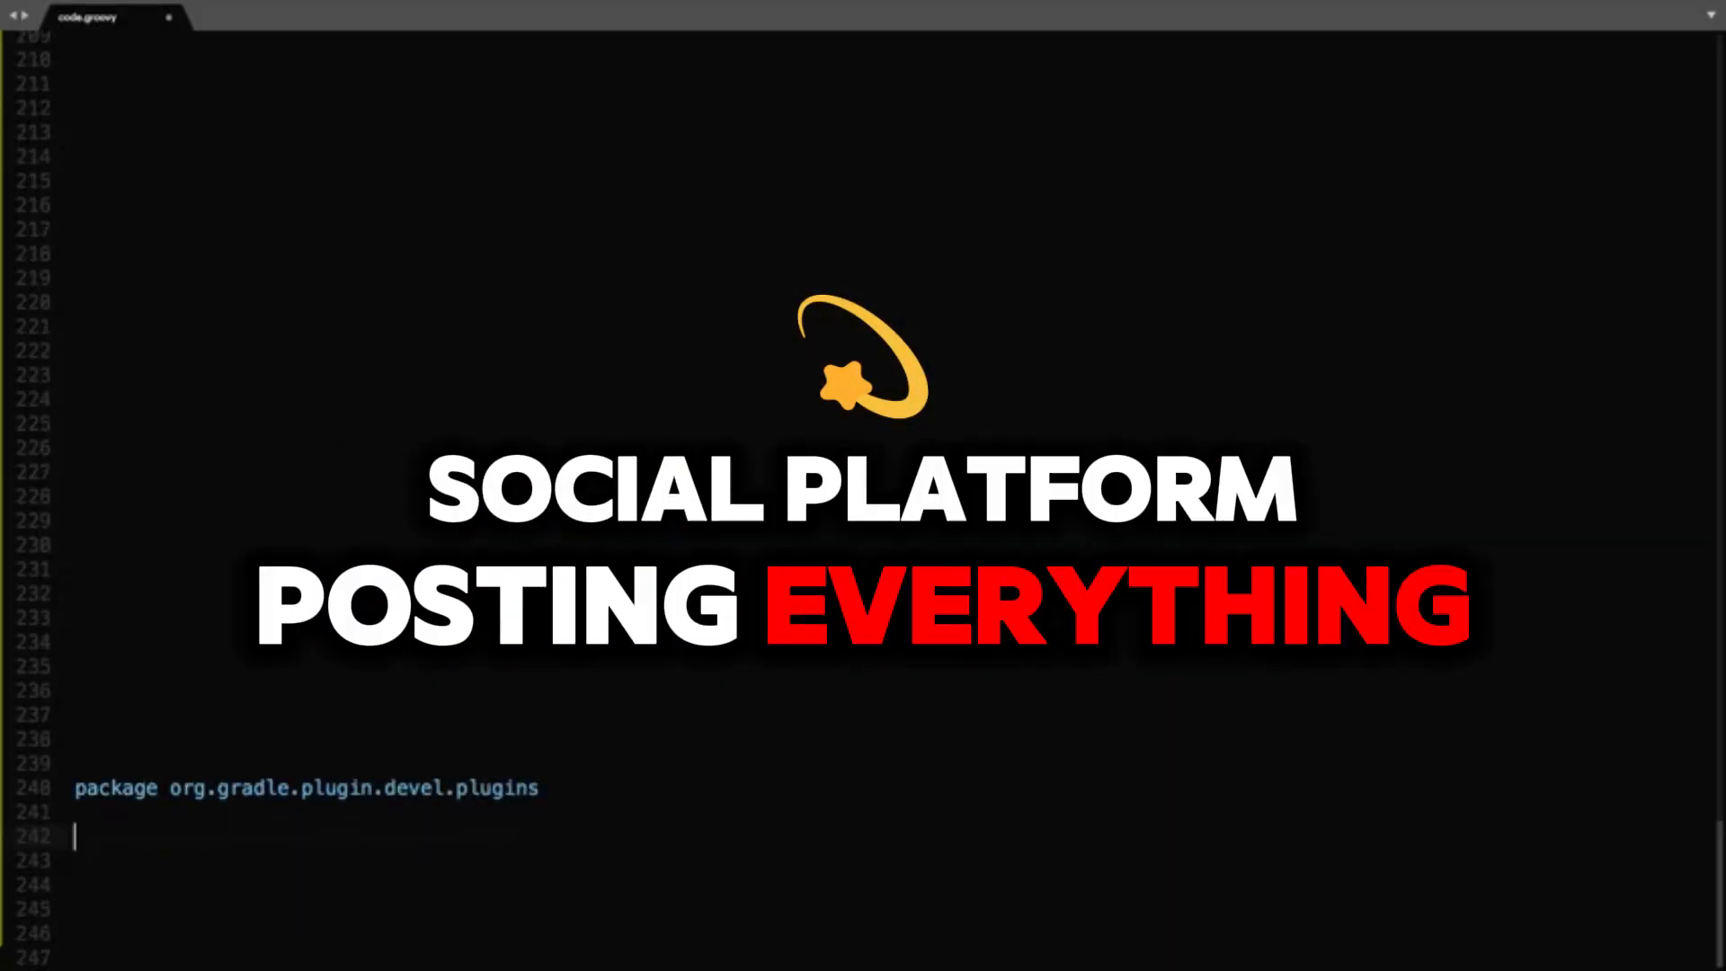
Step: Import org.gradle.integtests.fixtures.AbstractIntegrationSpec and begin a static import from org.gradle.plugin.use.resolve.internal
text(import org.gradle.integtests.fixtures.AbstractIntegrationSpec)
key(Return)
key(Return)
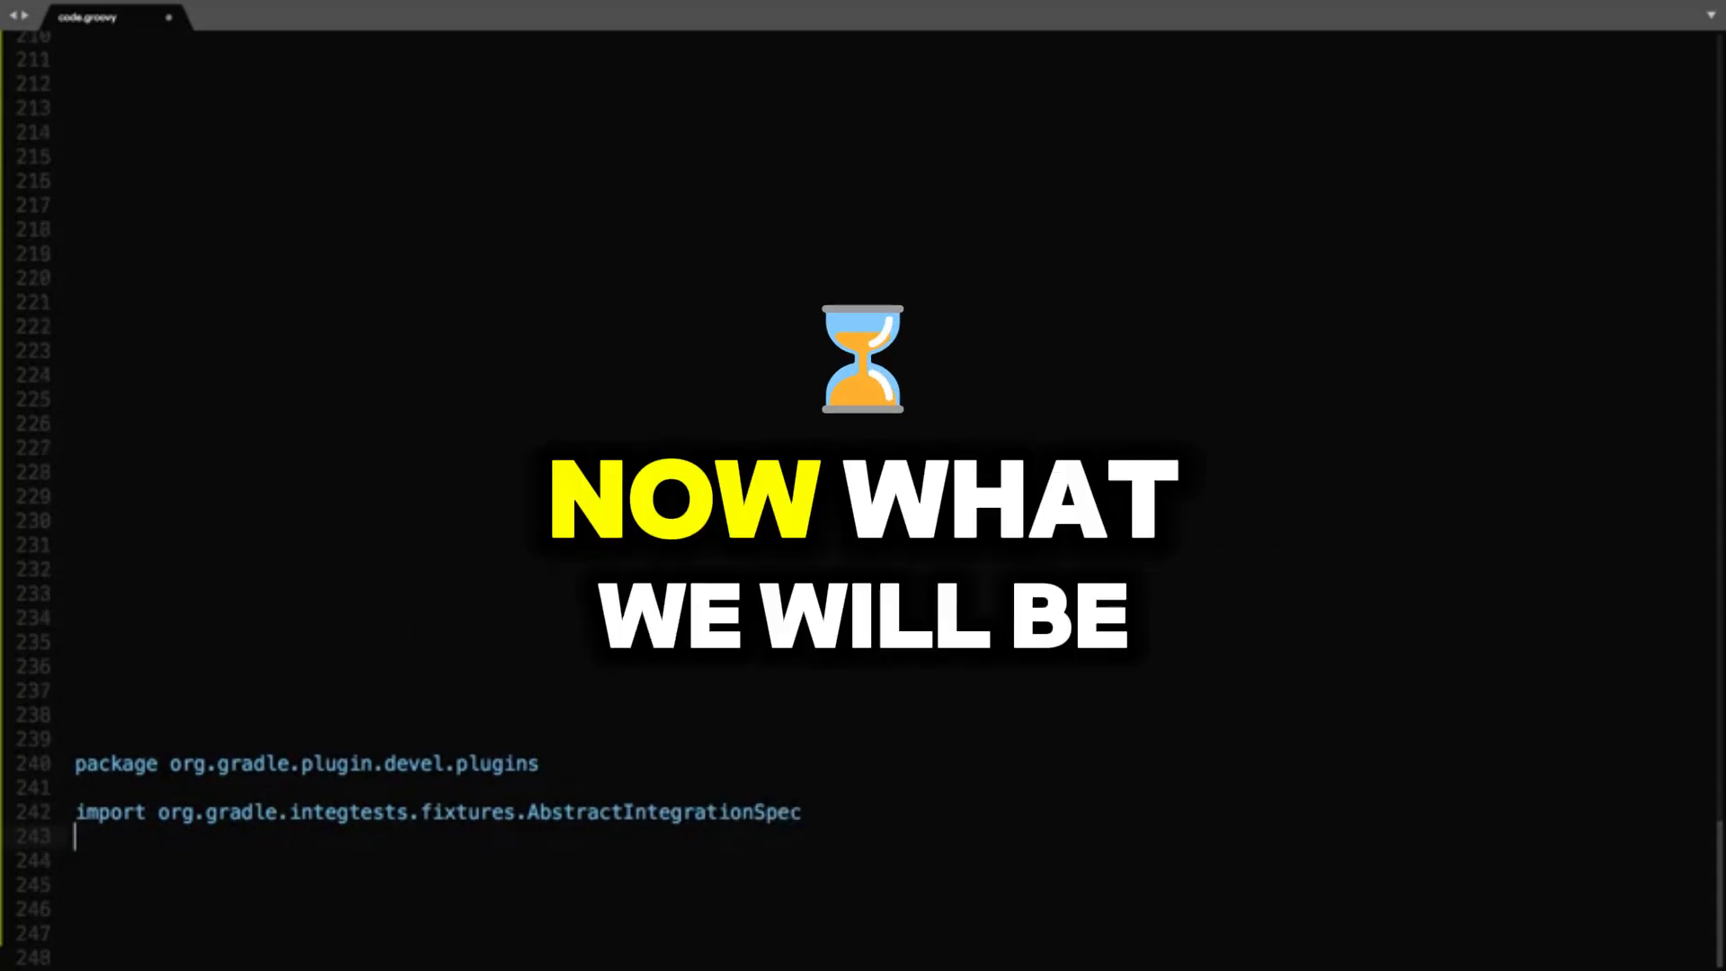
text(import static org.gradle.plugin.use.resolve.internal.Arti)
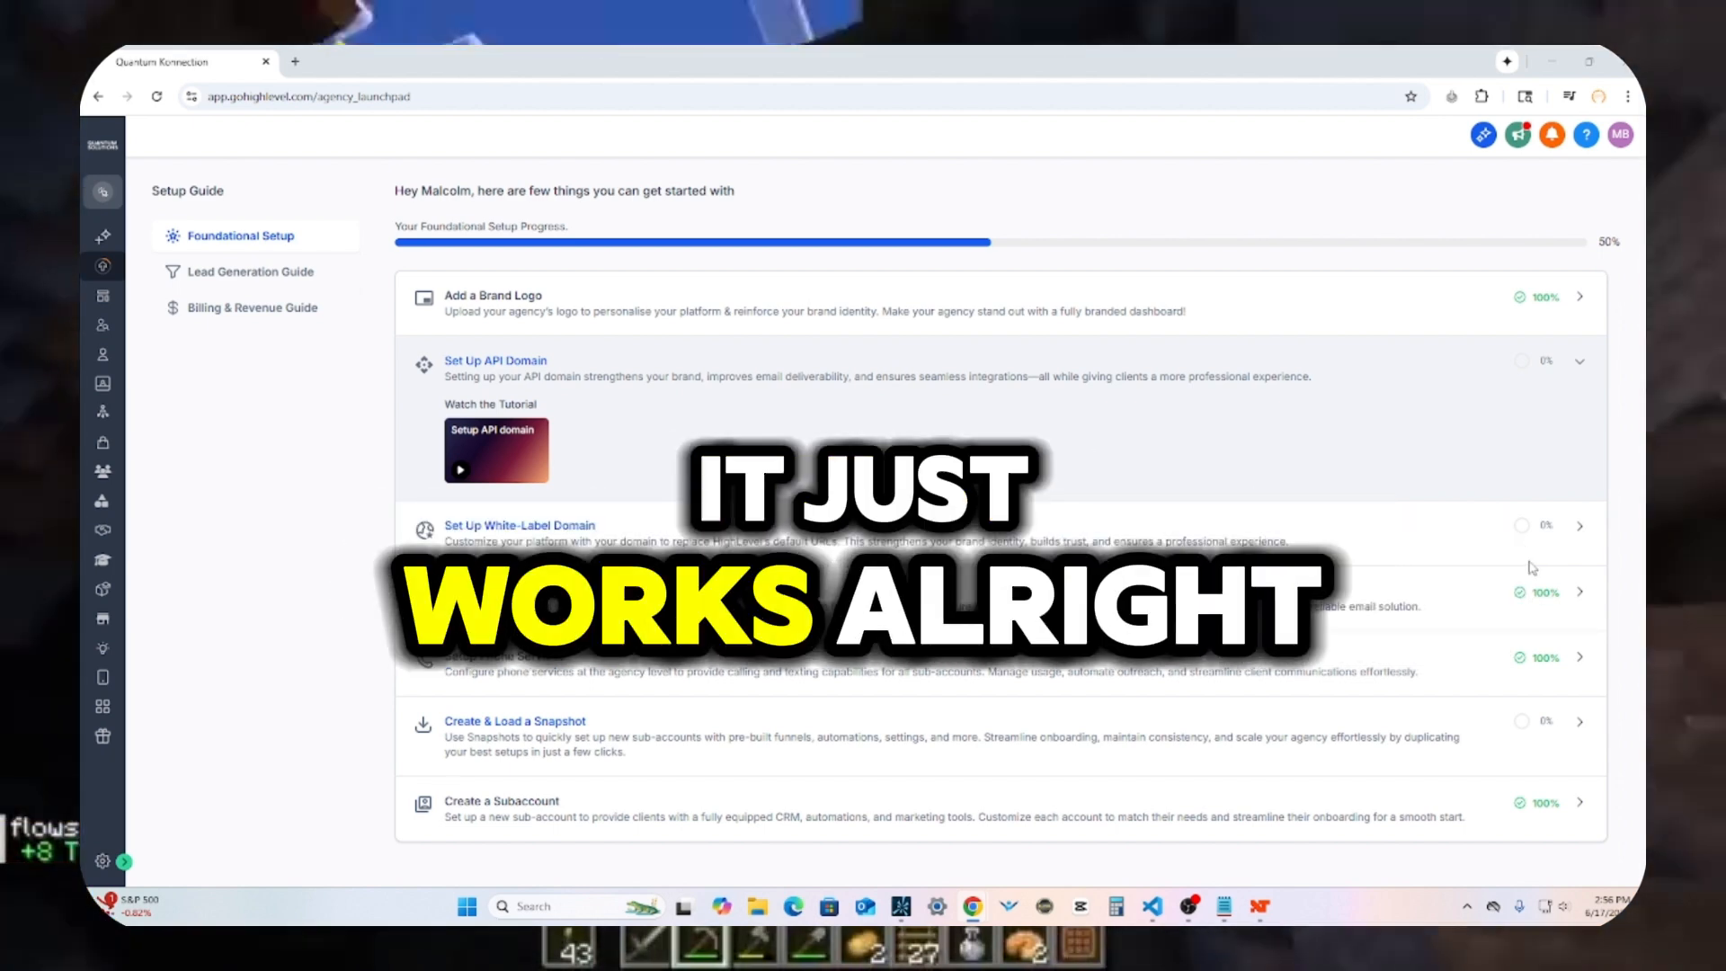
Step: Switch to the Life Ventures sub-account in HighLevel and open its Sites area
click(107, 194)
click(222, 269)
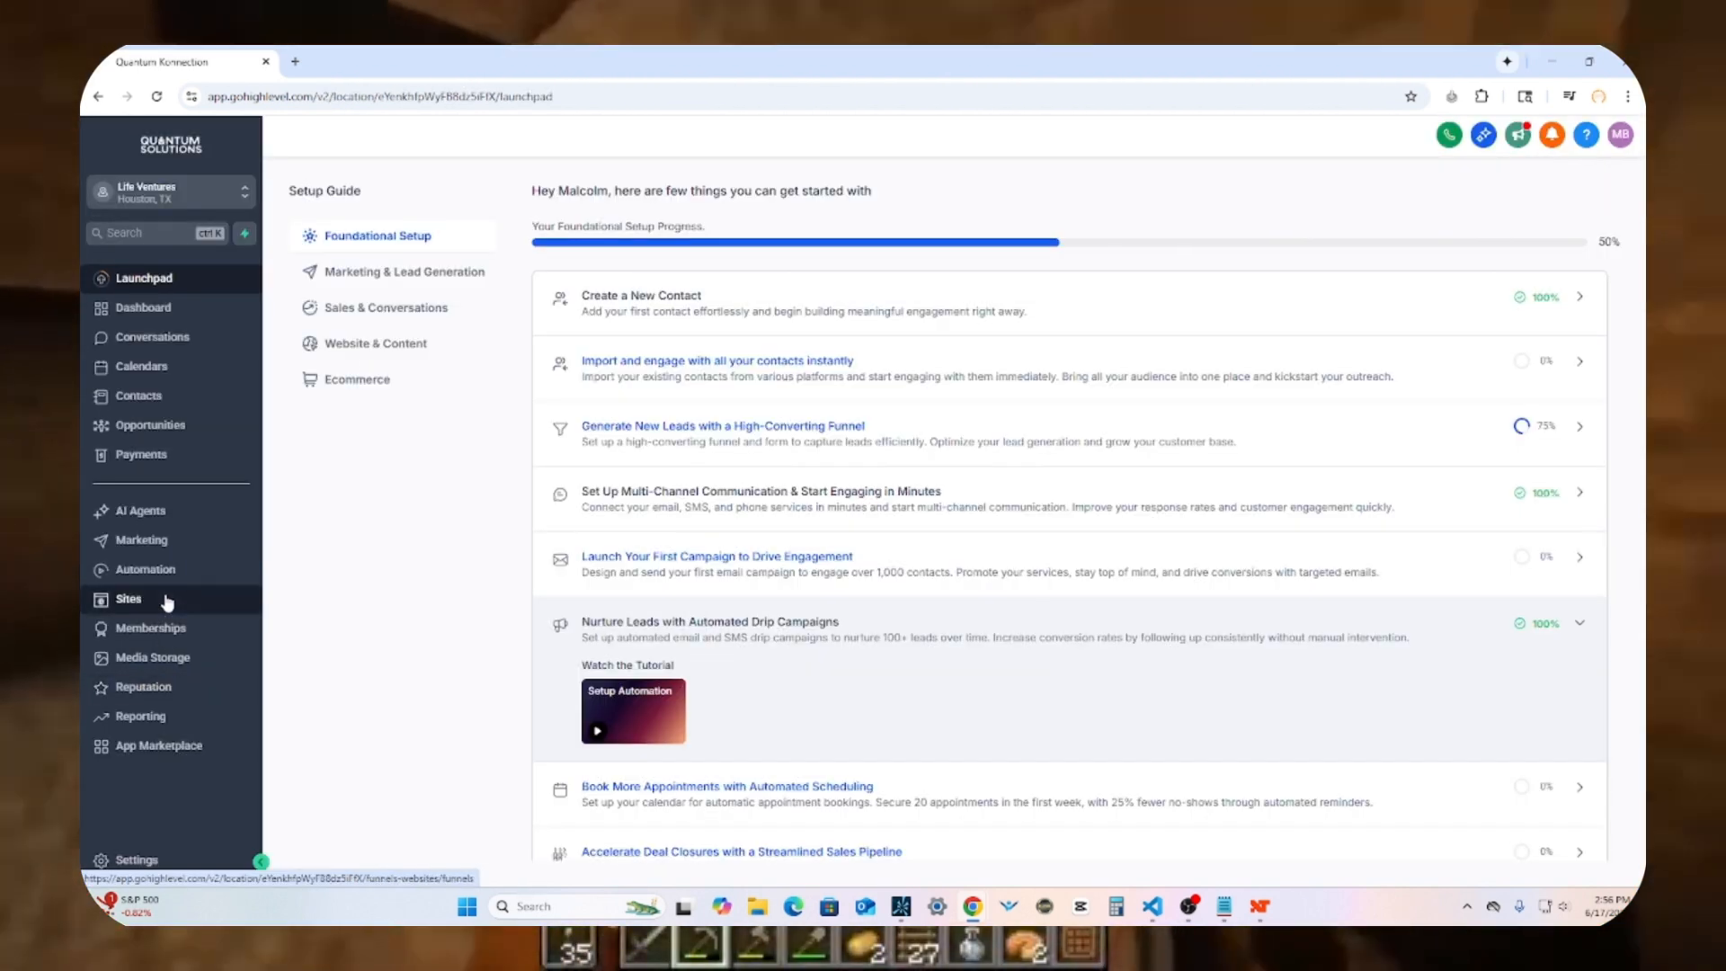
click(167, 602)
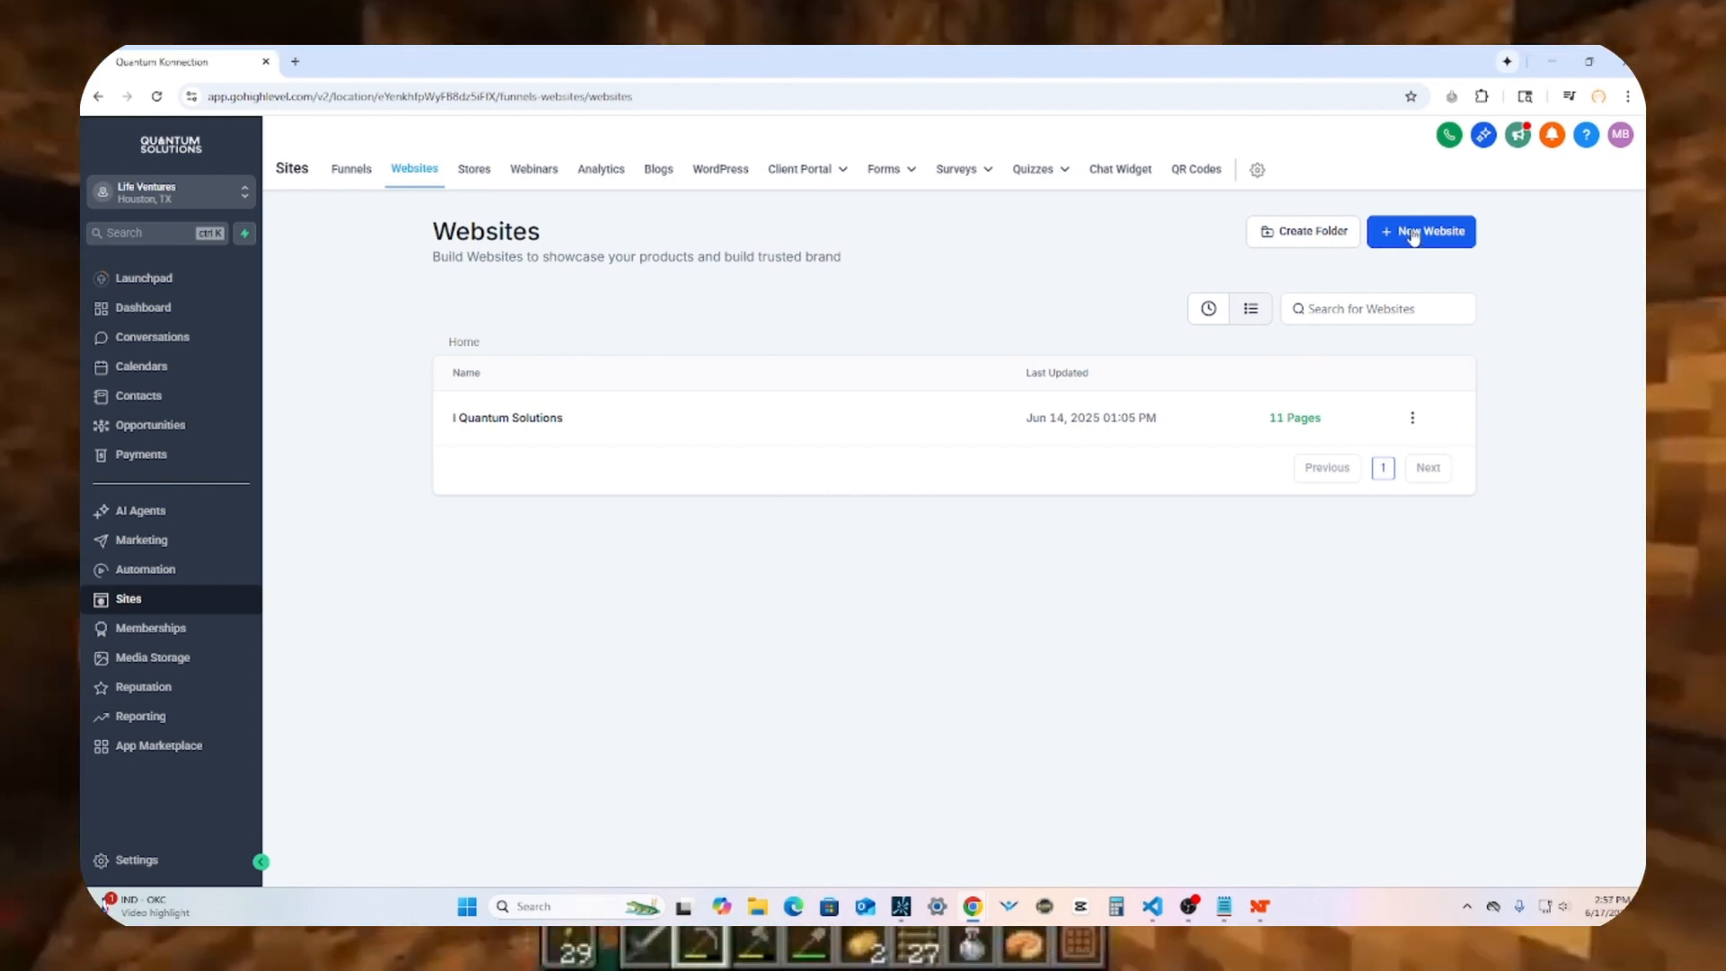
Step: Start a new website, choose the From templates option and continue to the template library
click(1412, 233)
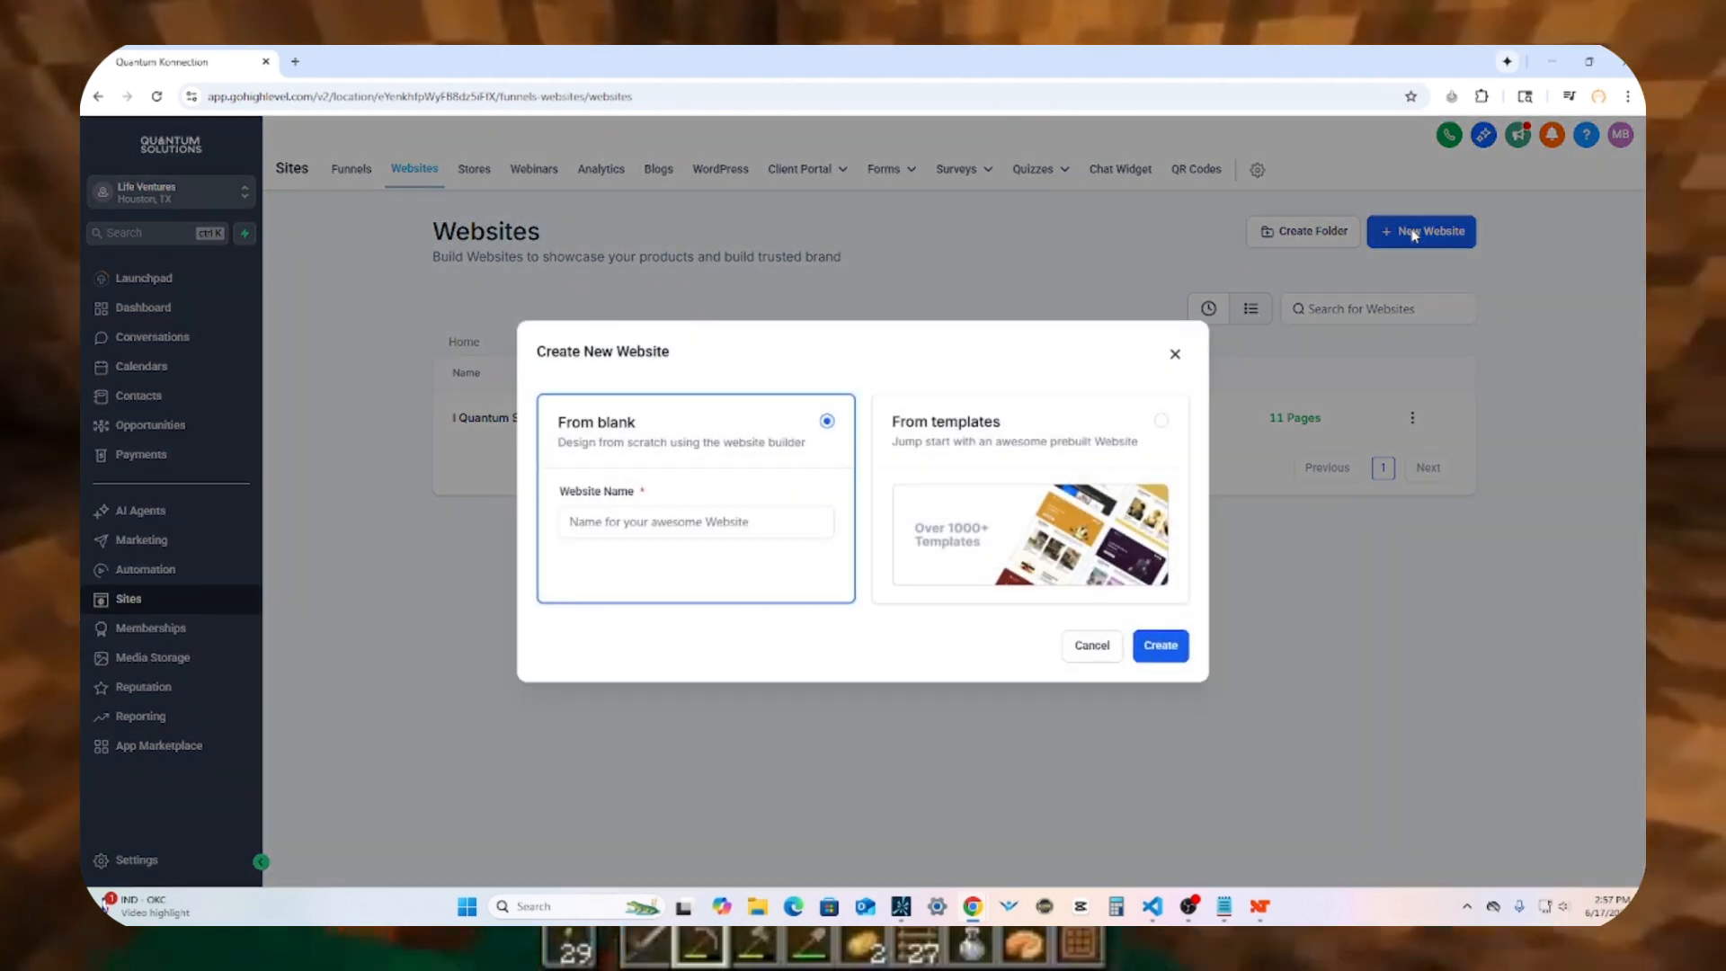
click(888, 427)
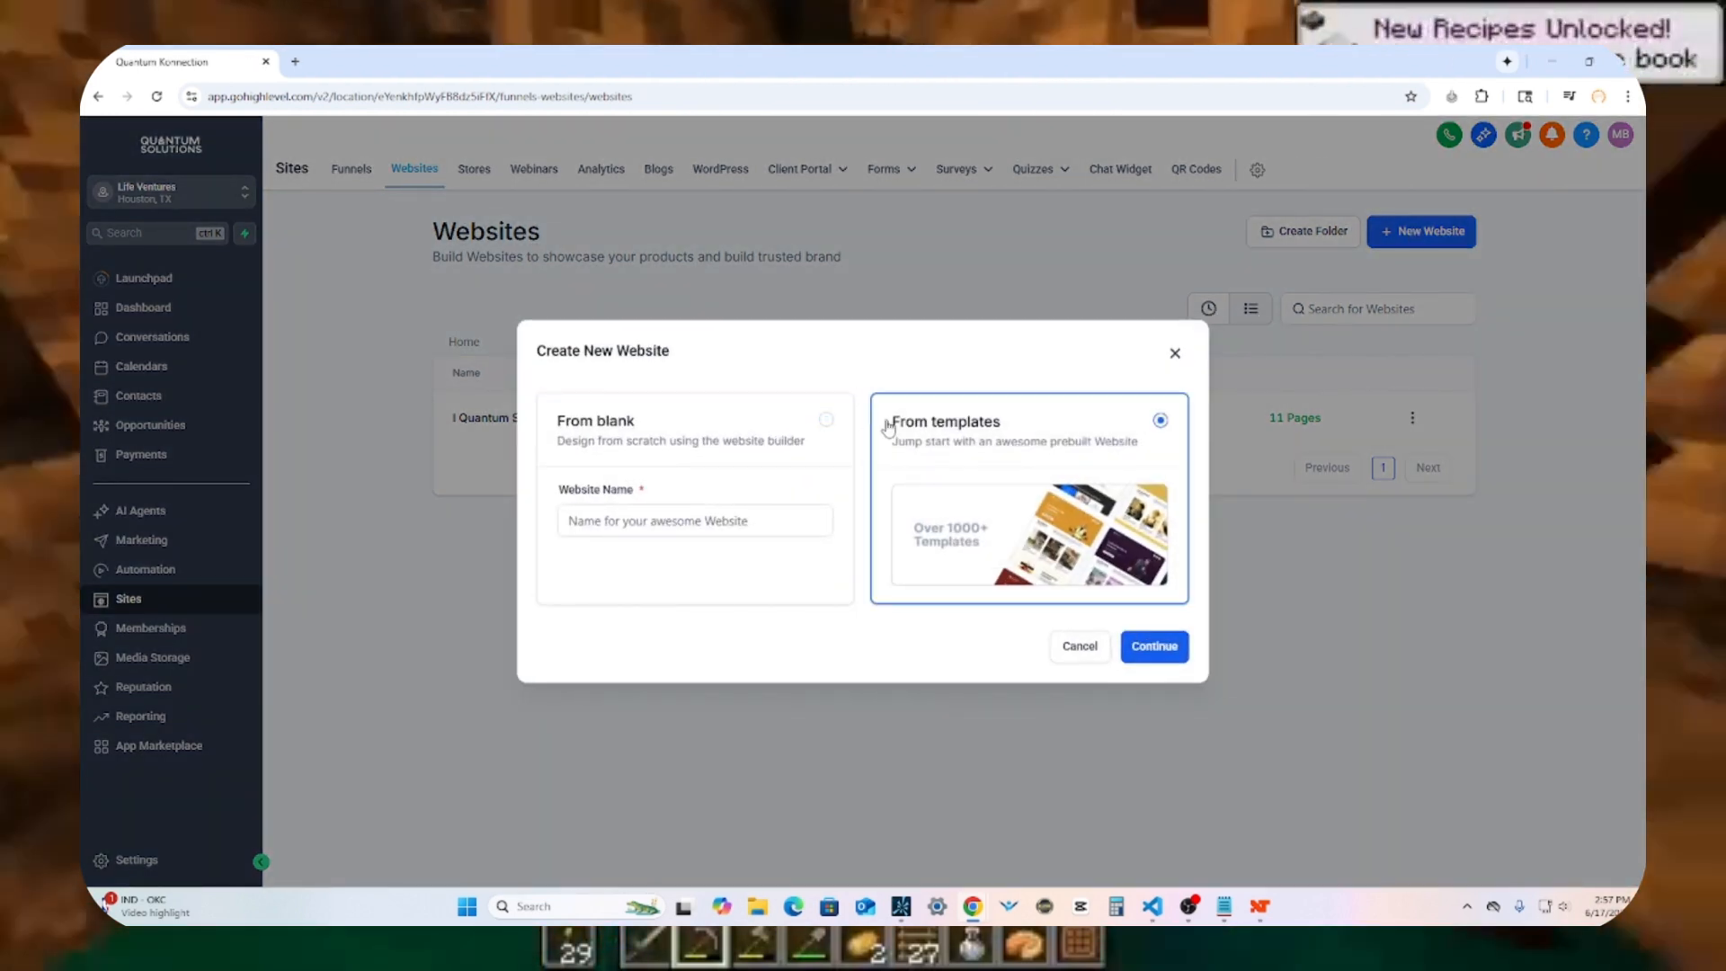
click(776, 428)
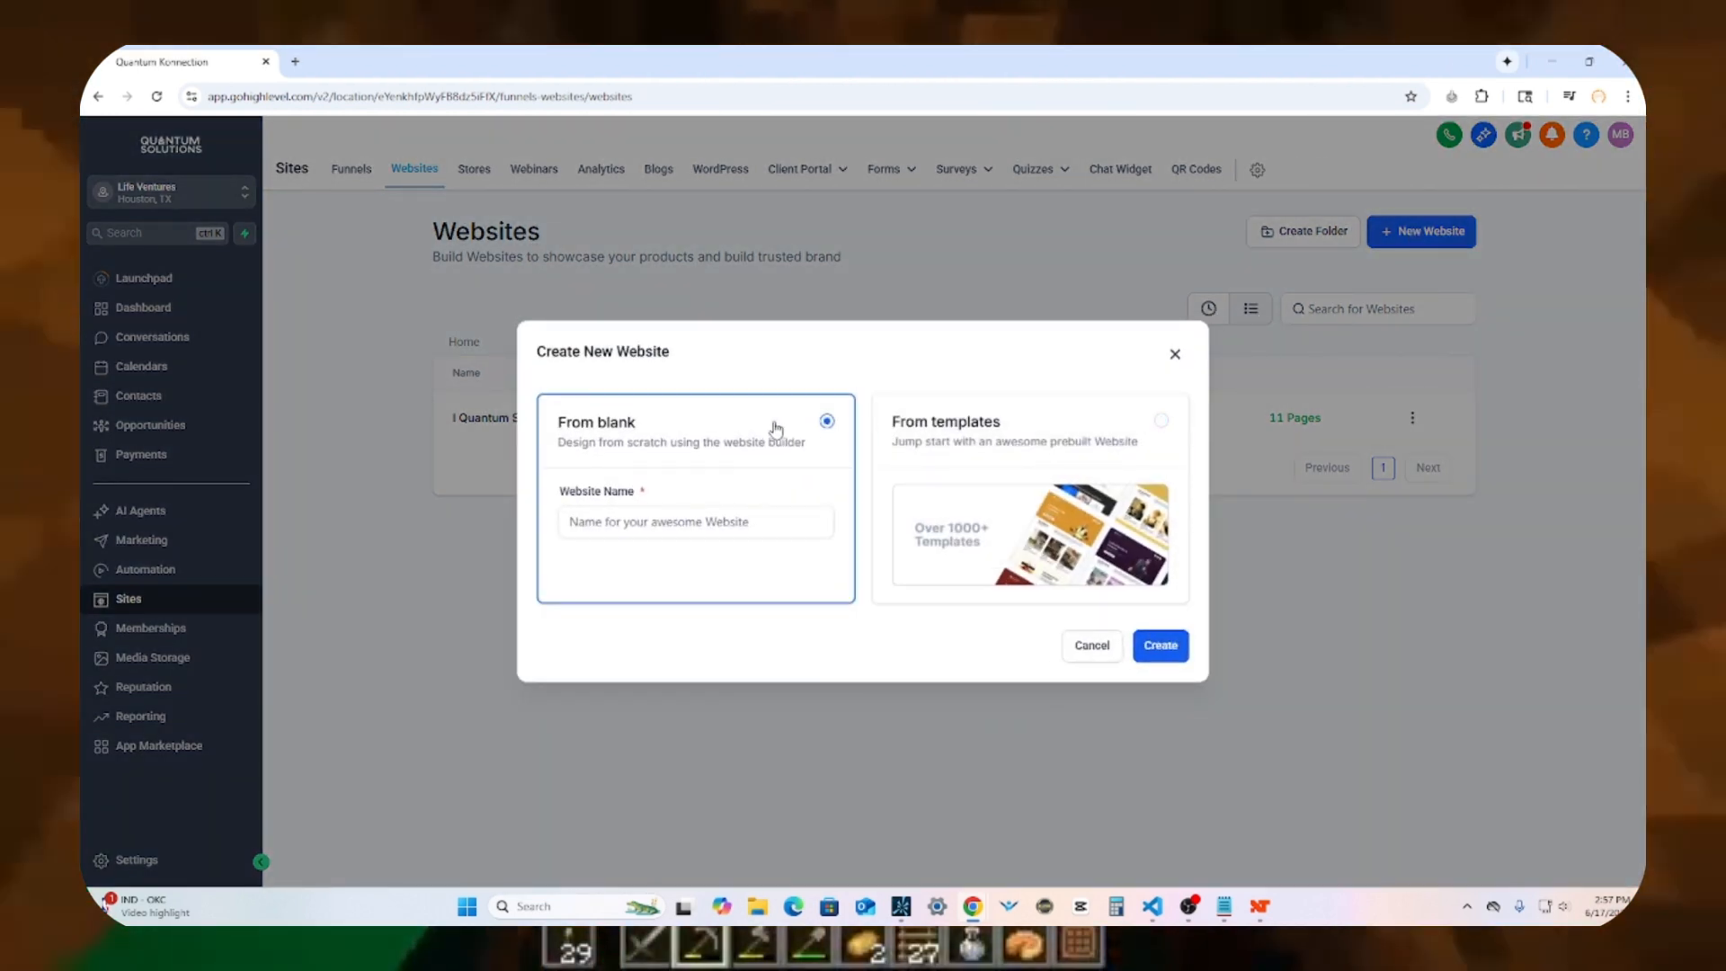
click(969, 427)
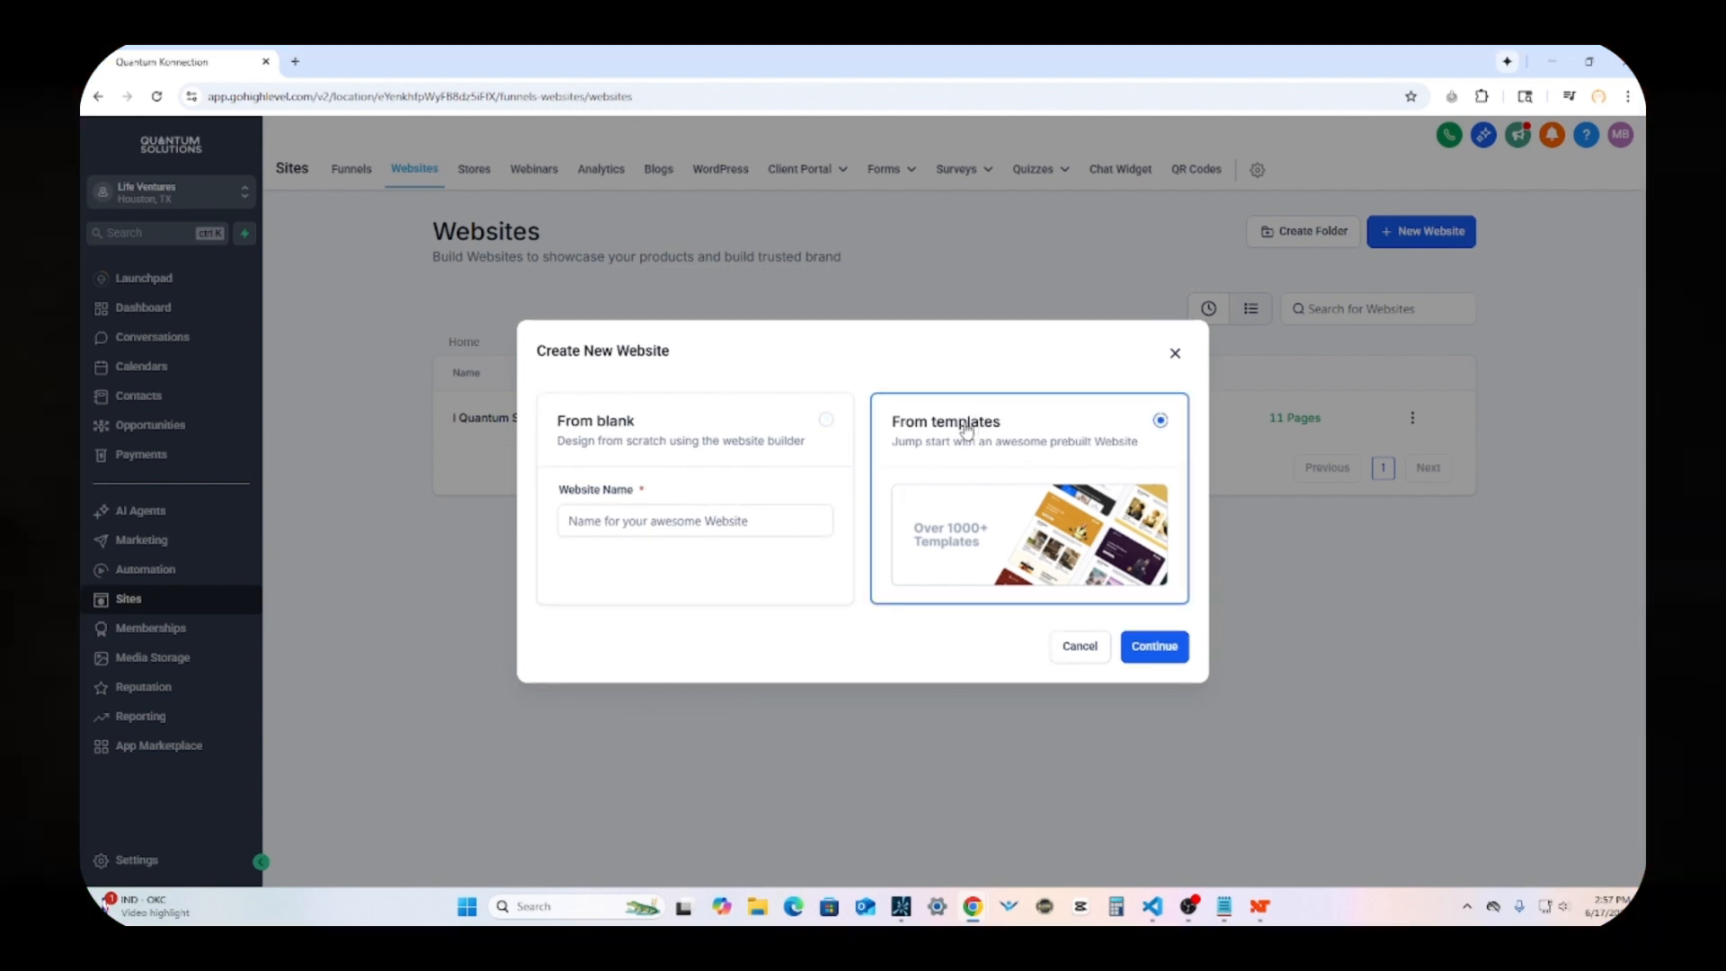
click(1154, 647)
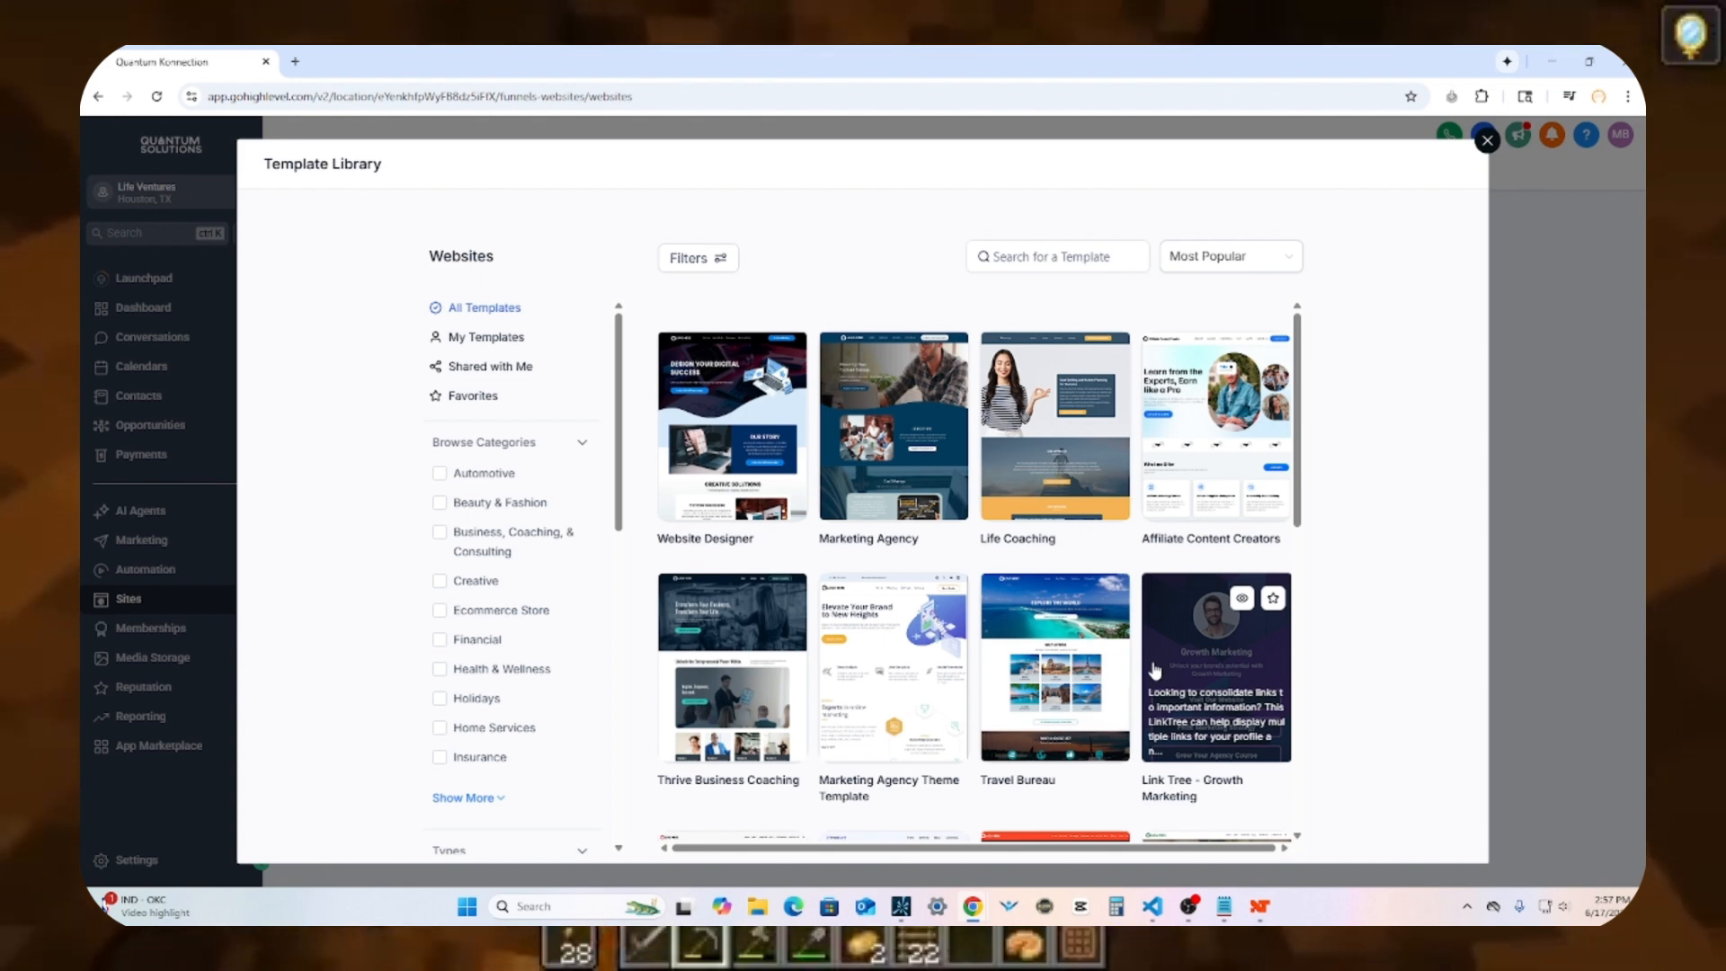
Step: Look through the website templates, the category, type and tag filters, and a real estate template's preview
scroll(890, 431, down, 3)
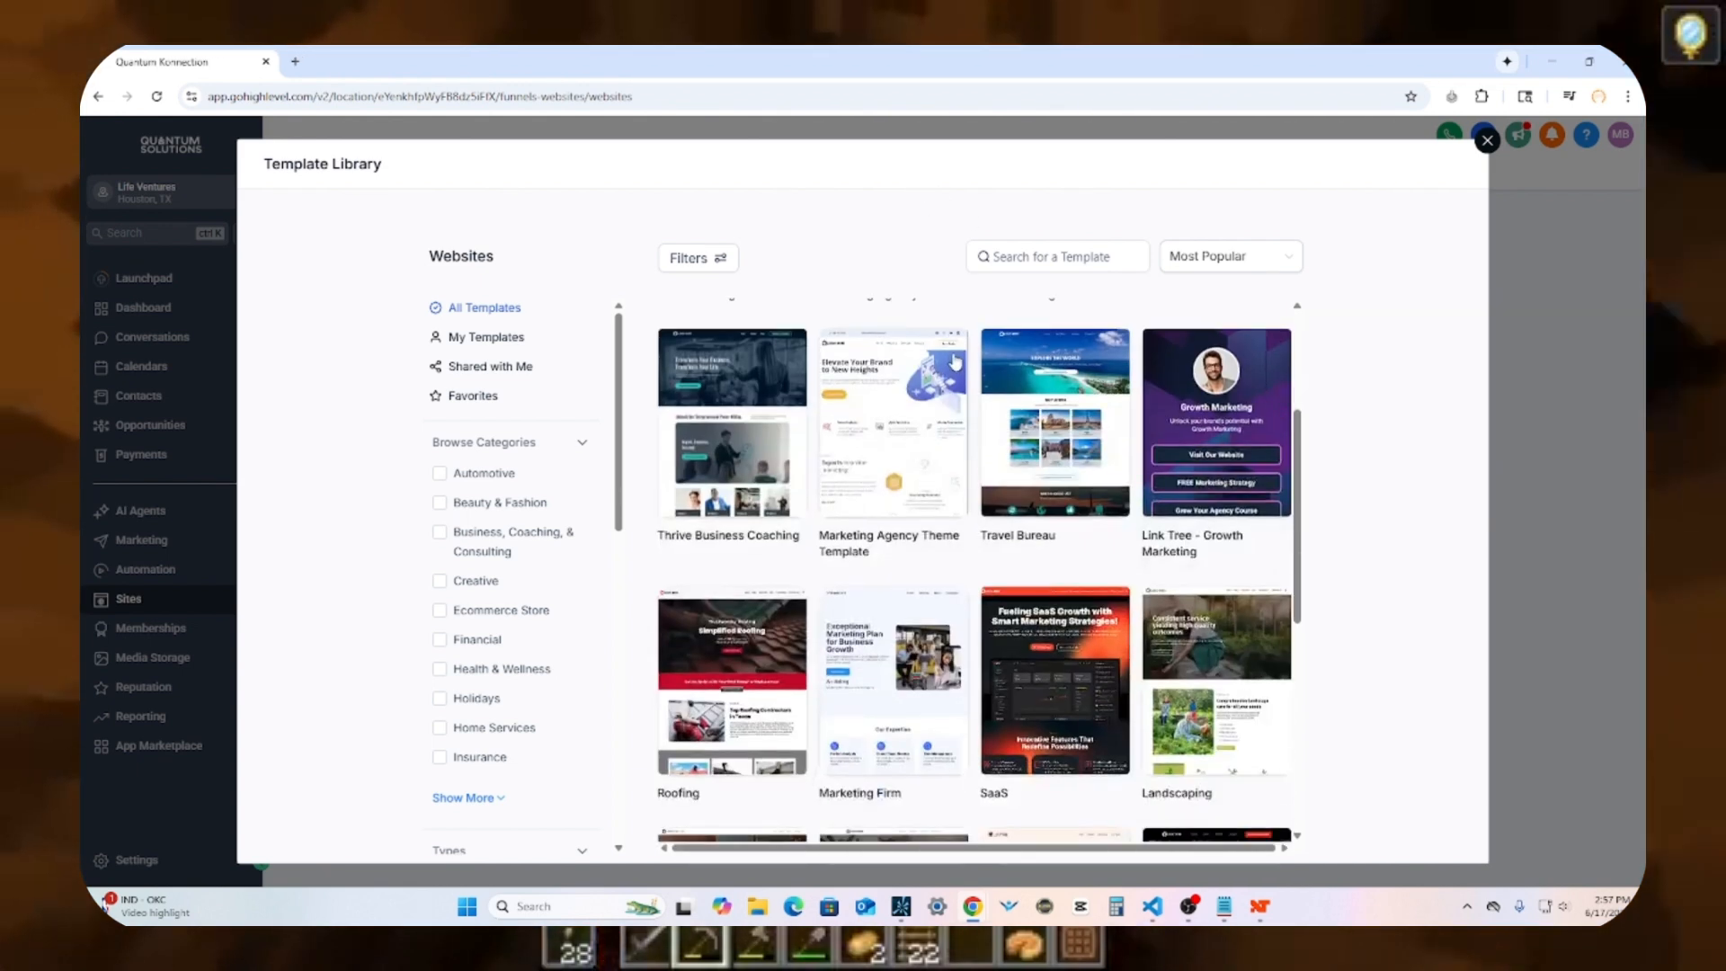
scroll(508, 548, down, 2)
scroll(494, 539, up, 2)
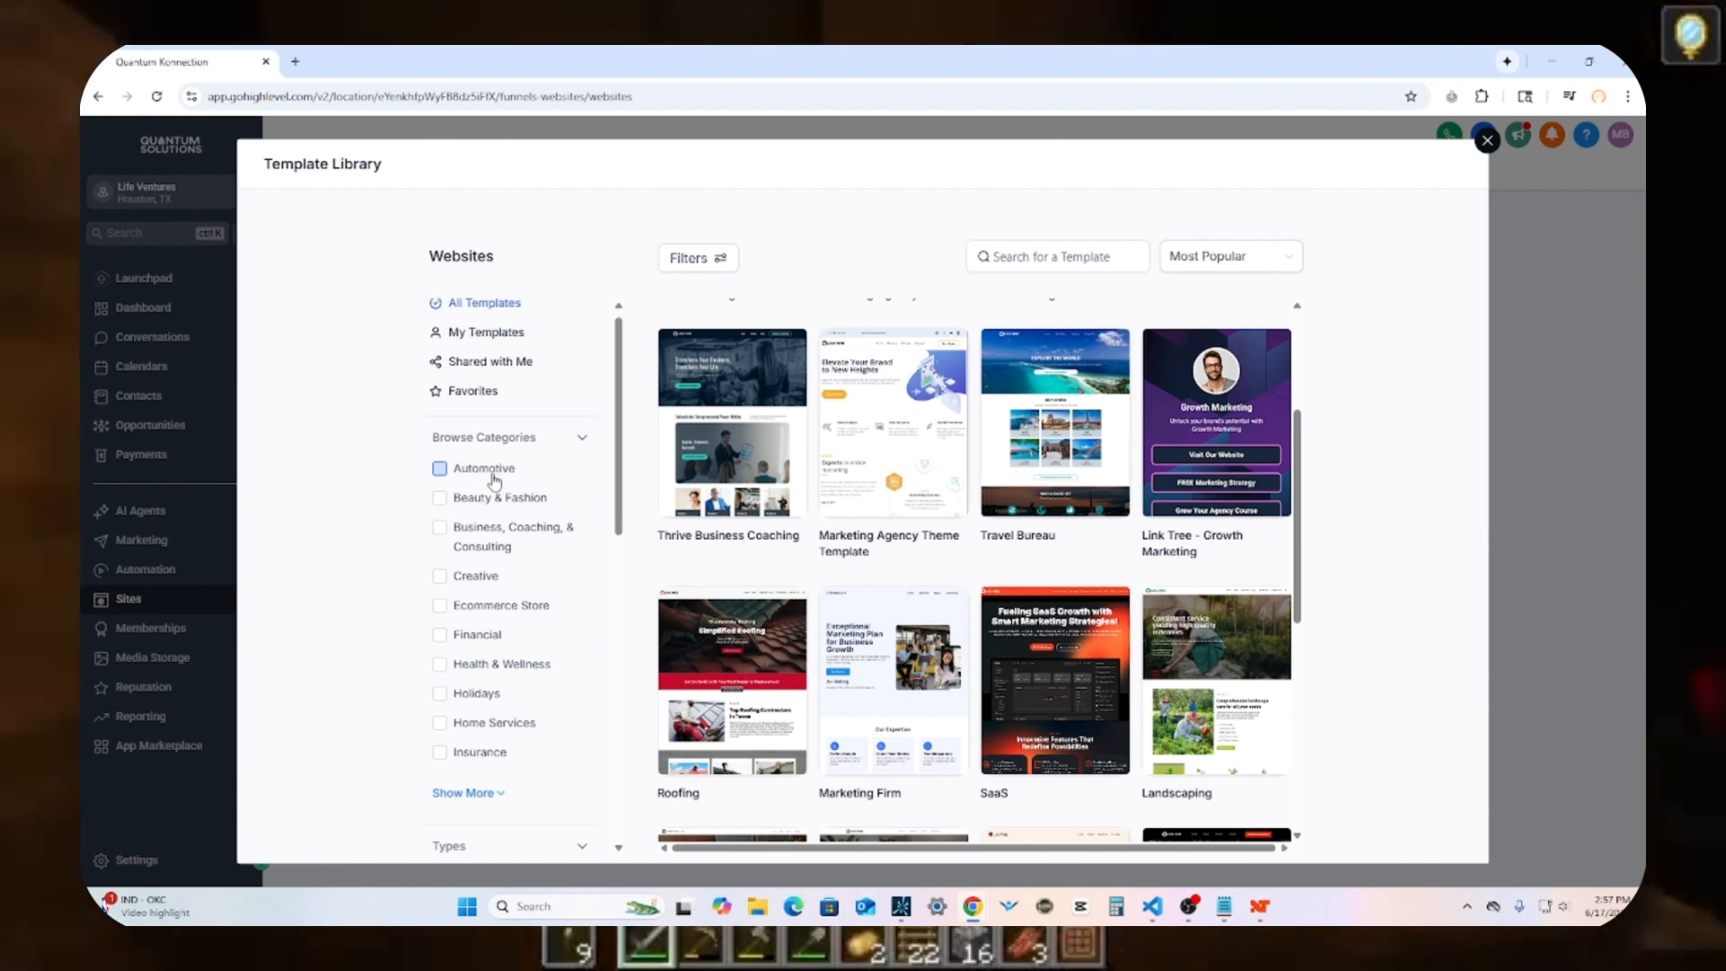
scroll(494, 481, down, 1)
scroll(493, 480, down, 2)
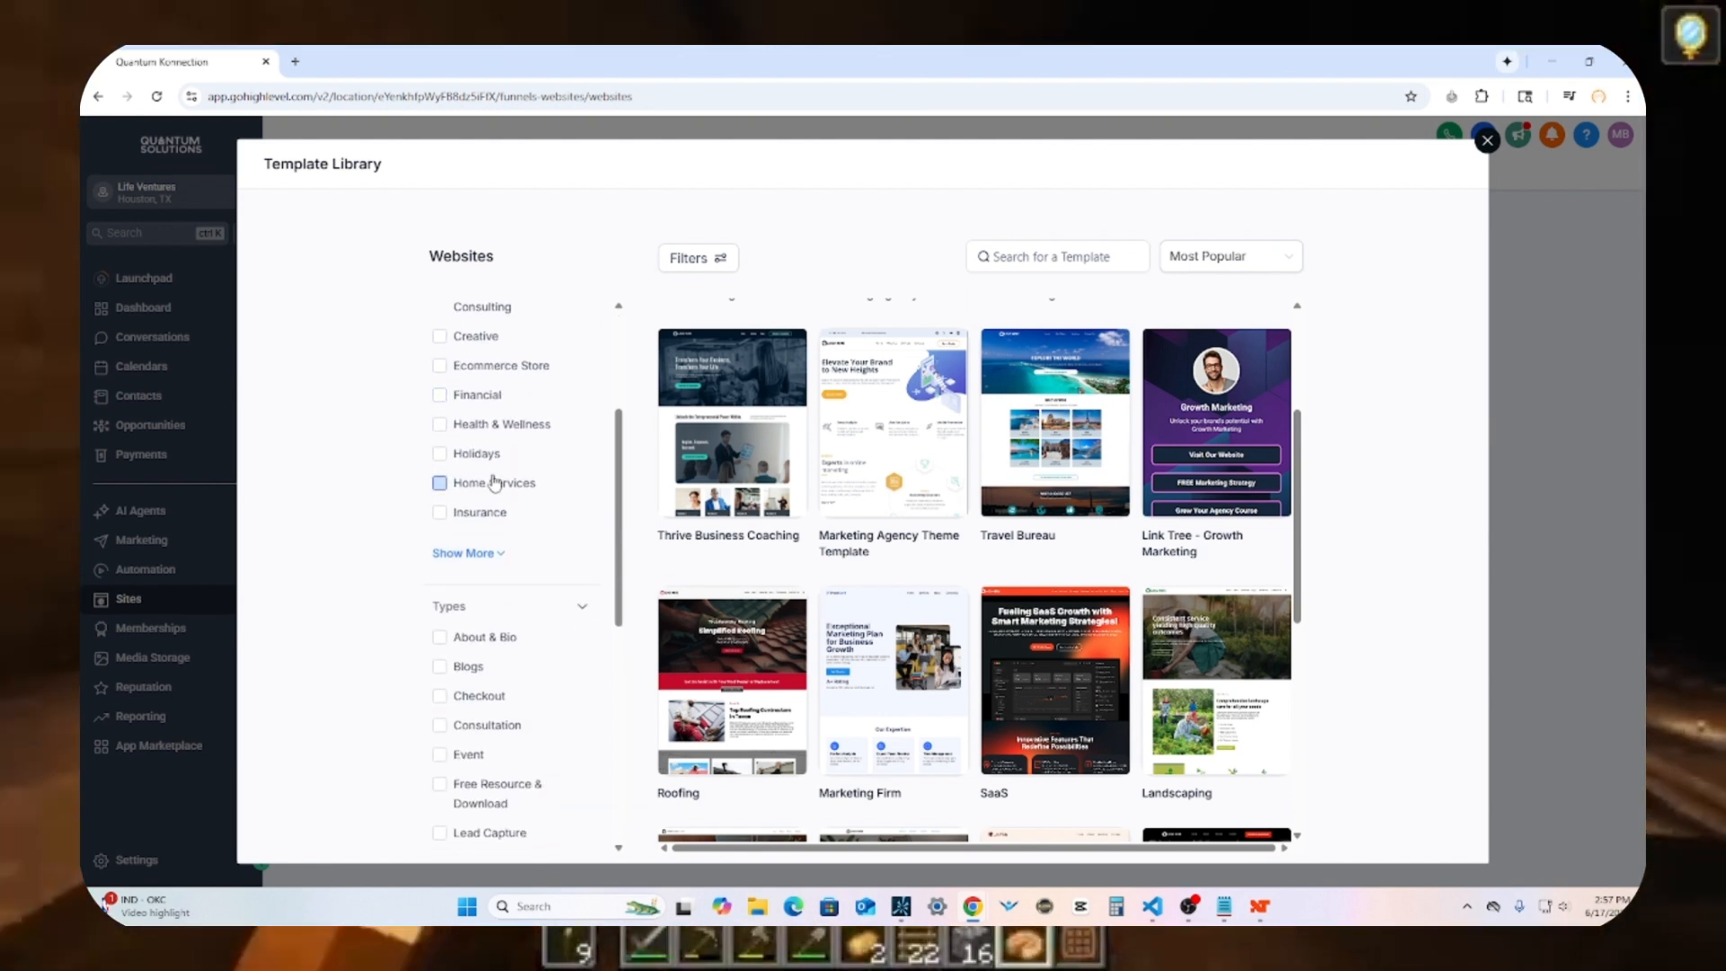
scroll(494, 481, down, 2)
scroll(493, 480, down, 2)
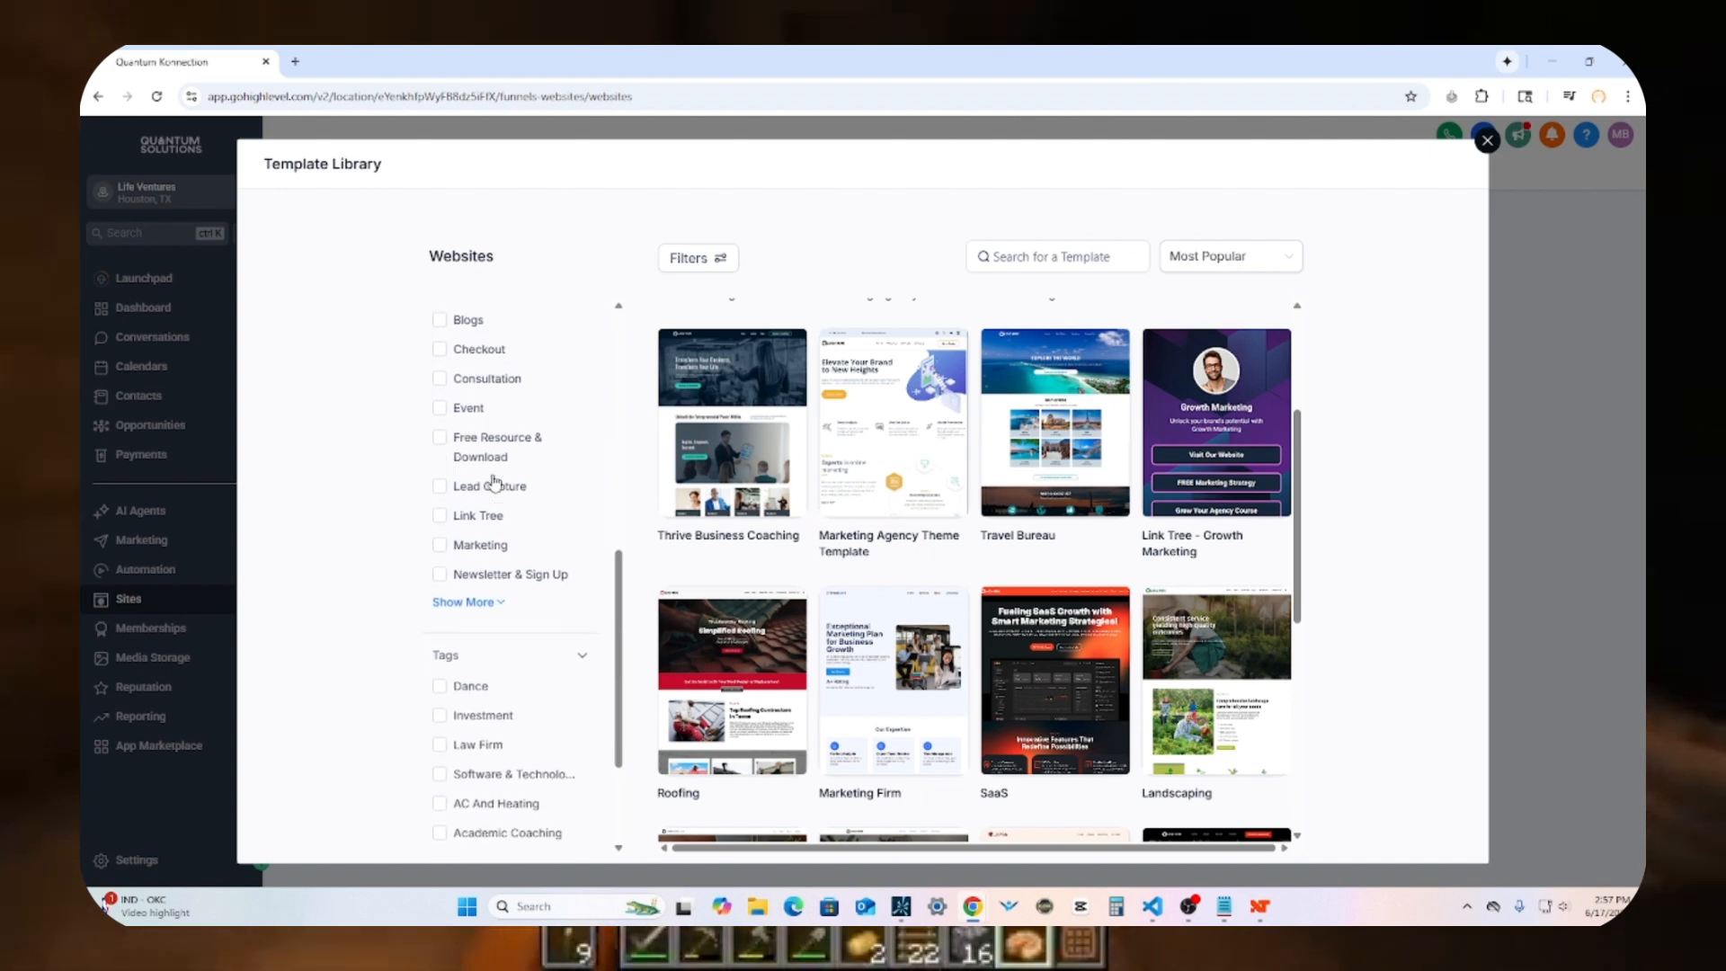
scroll(493, 481, down, 3)
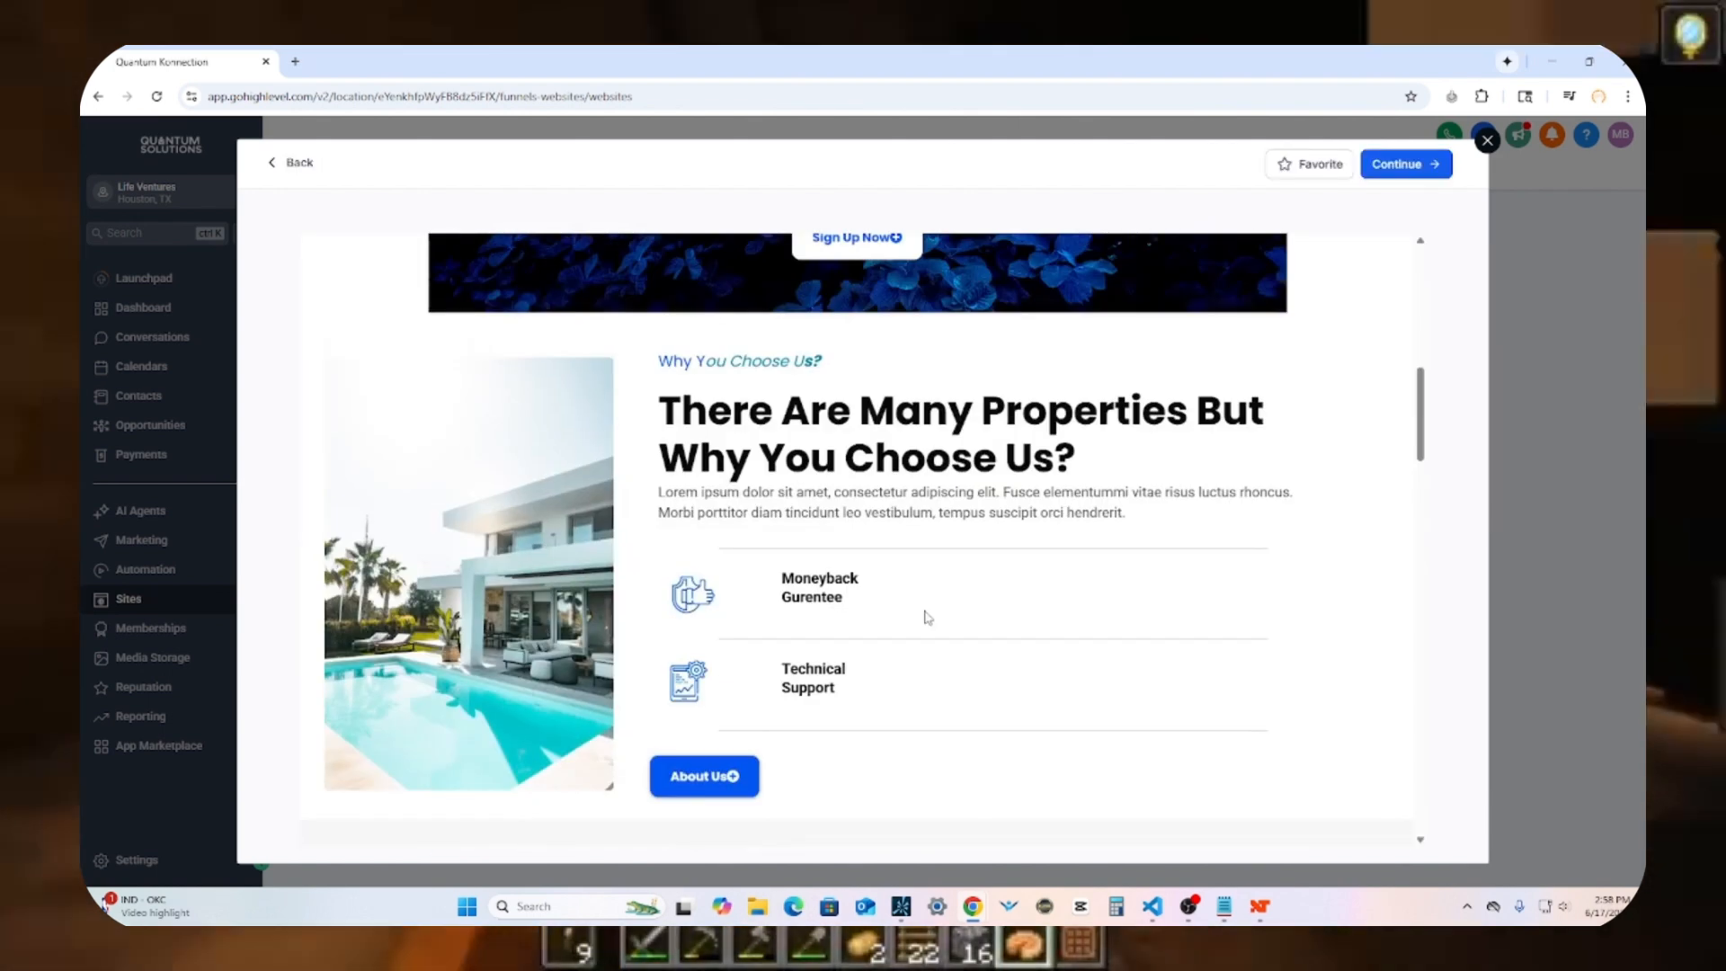
scroll(925, 614, up, 8)
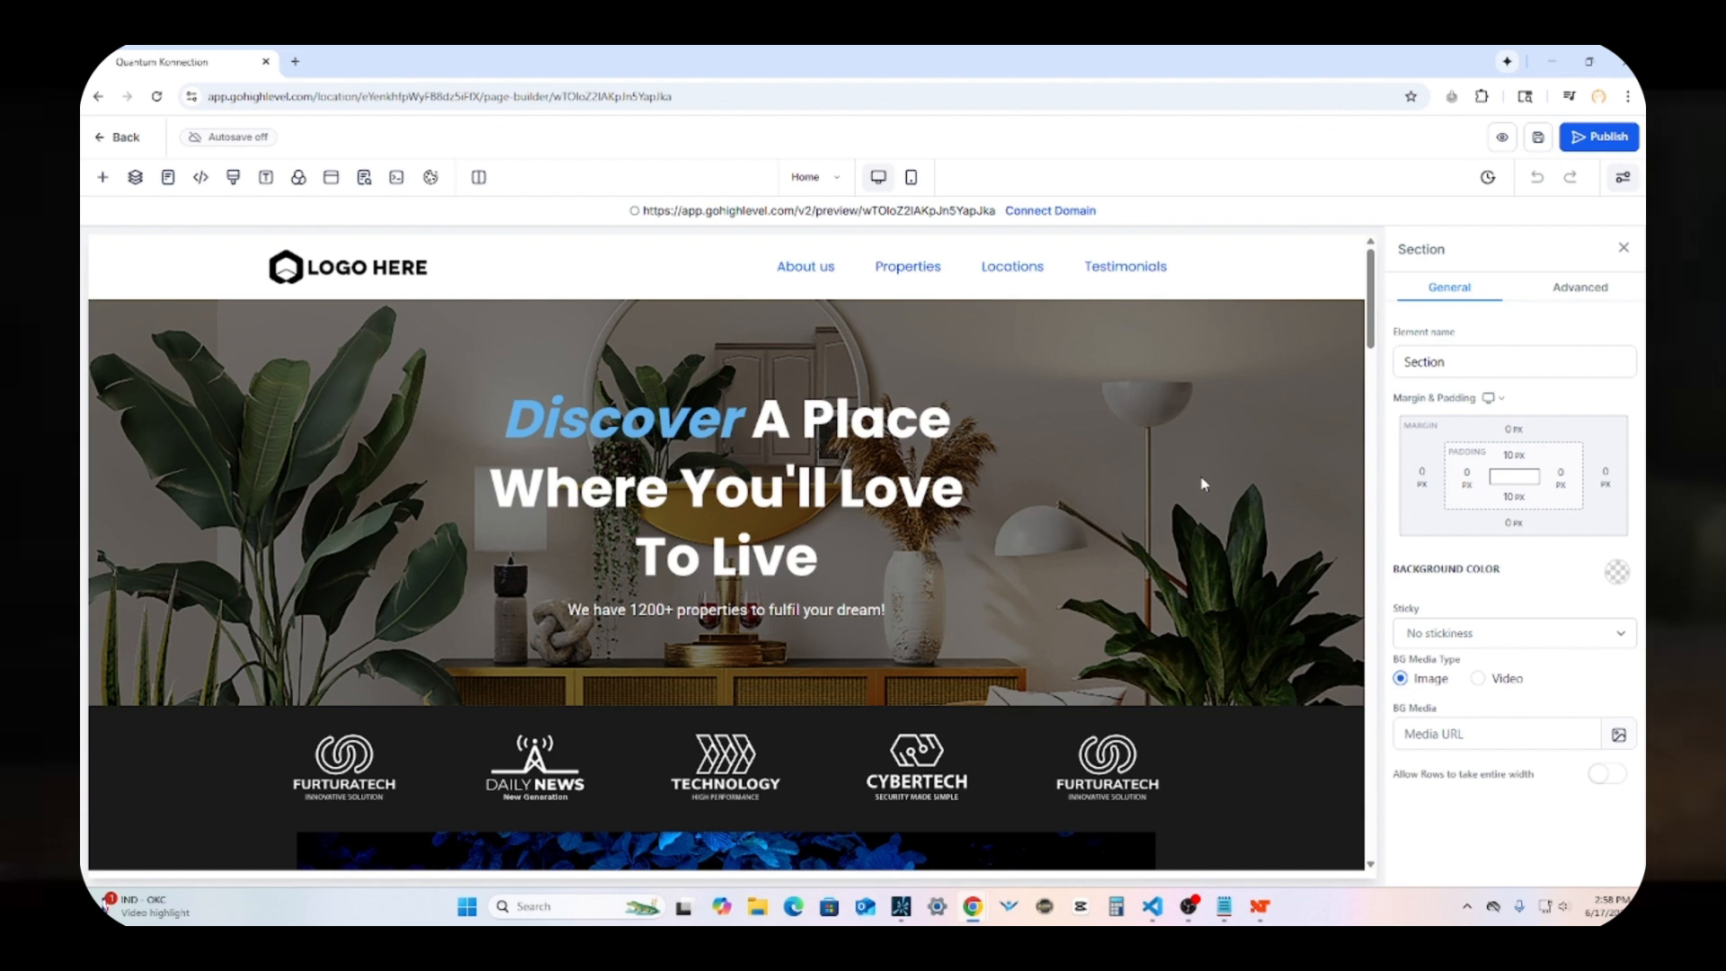
Step: Browse the elements that can be added to the page and examine the Home page in the mobile layout
click(103, 177)
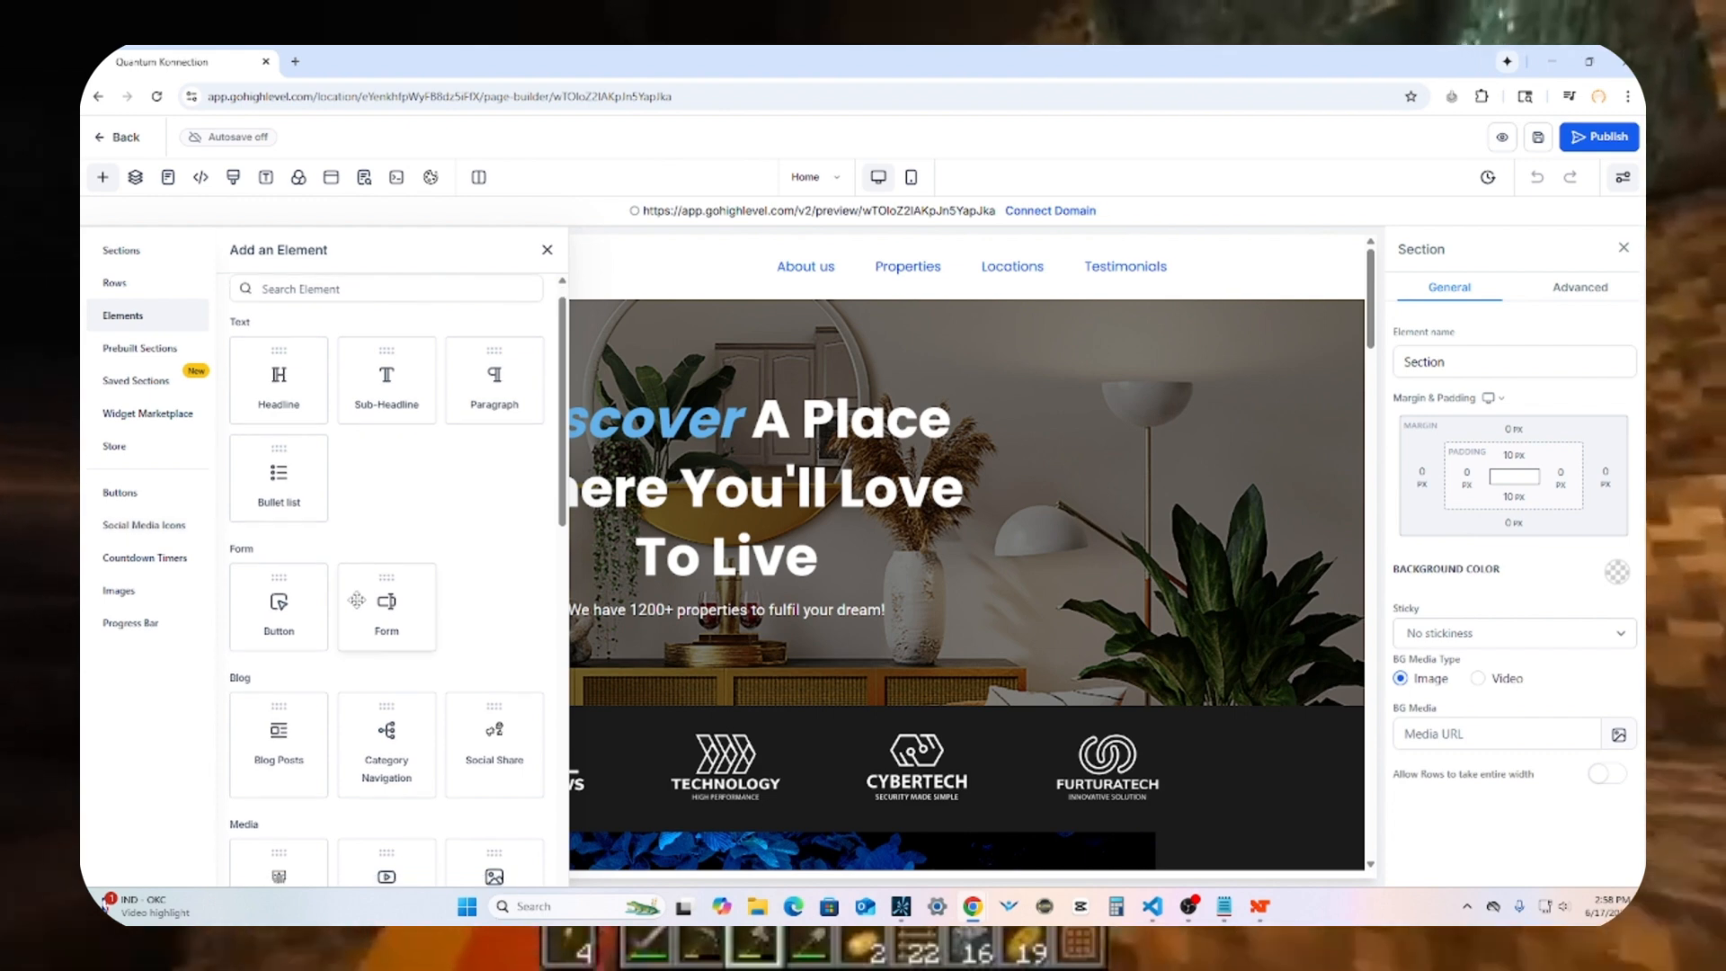
scroll(355, 575, down, 6)
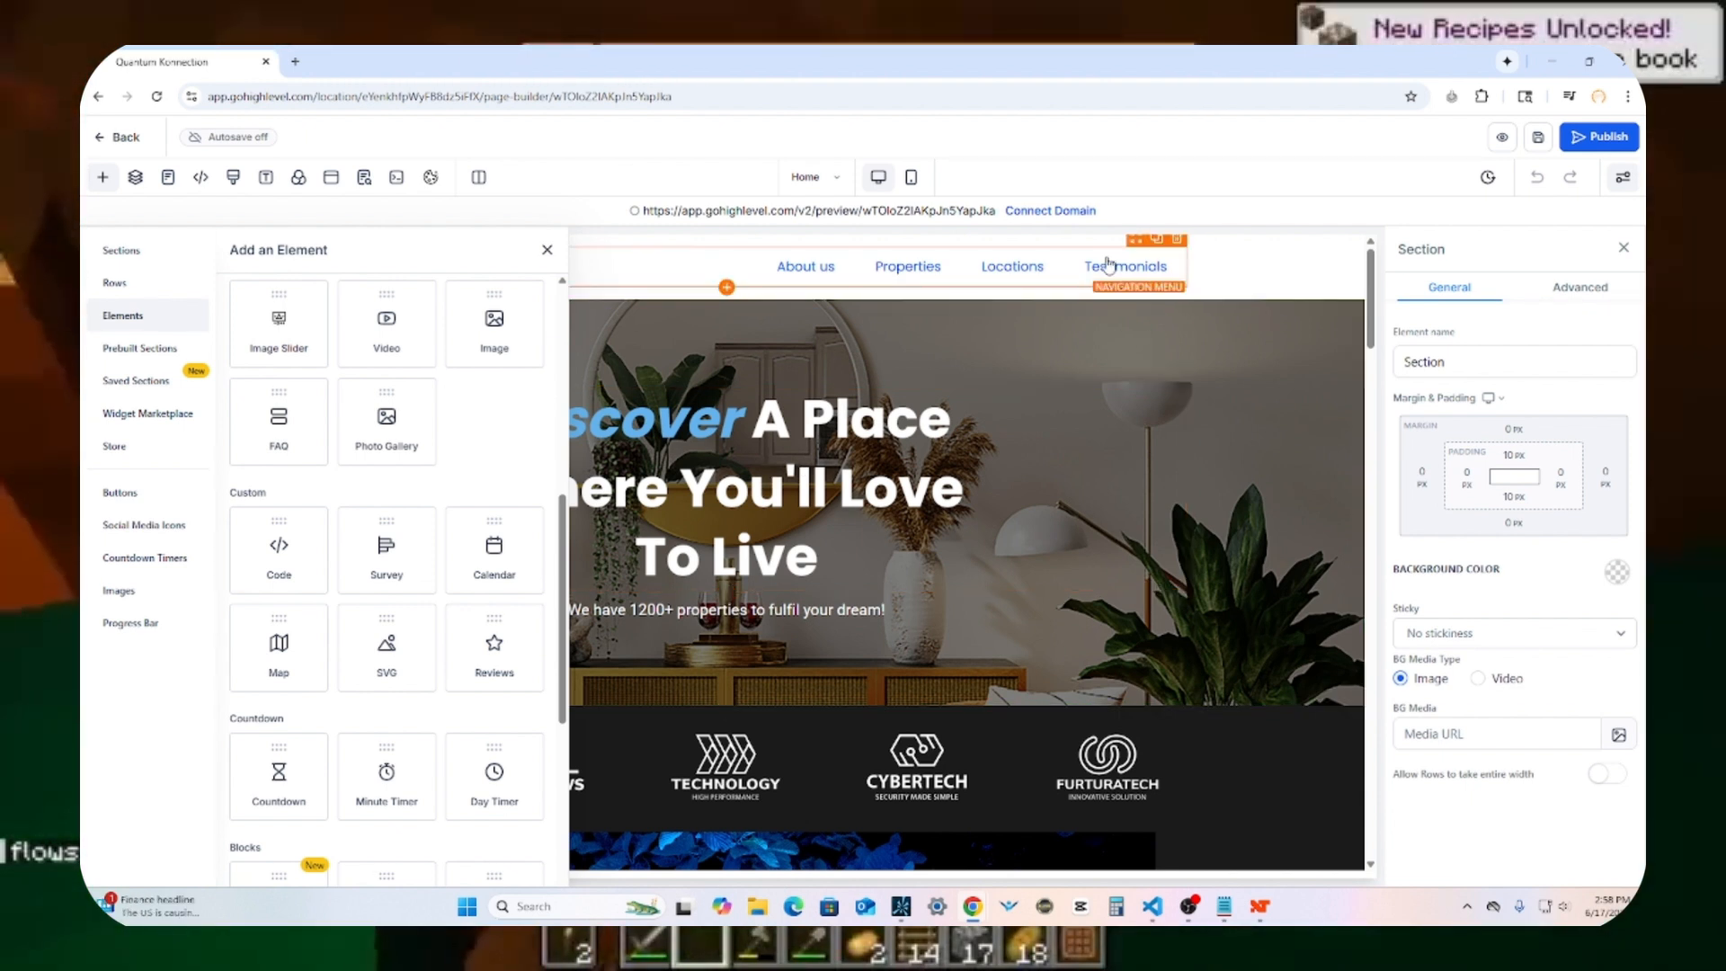
click(912, 178)
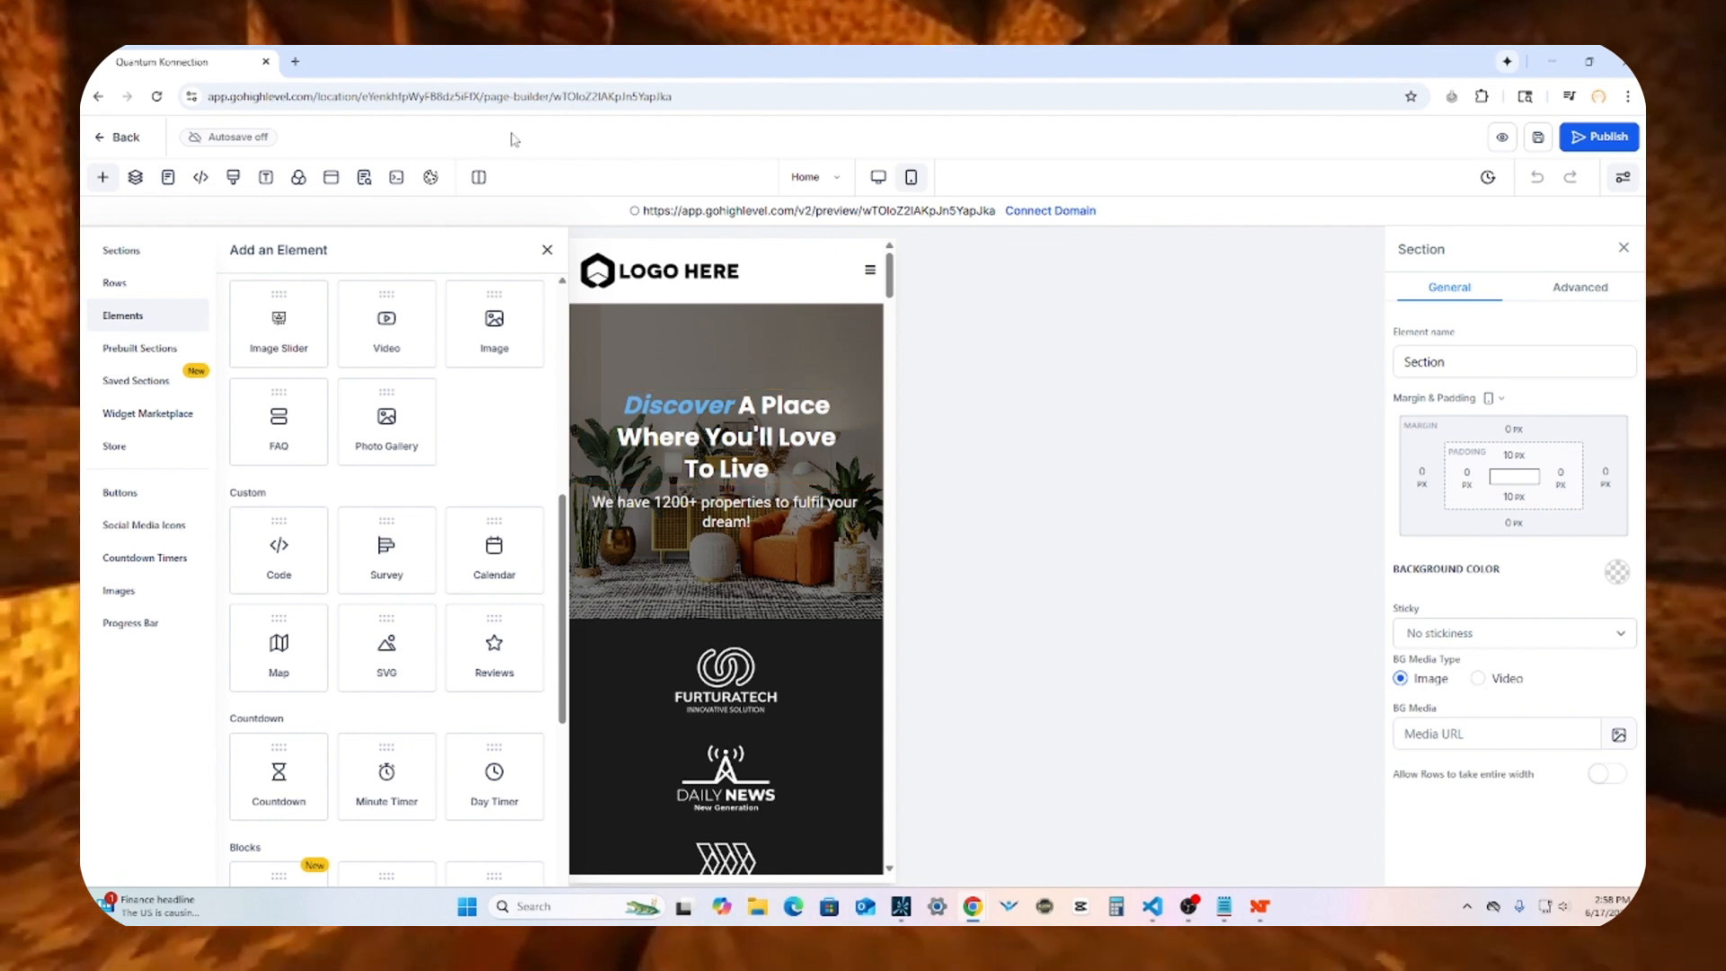
click(547, 255)
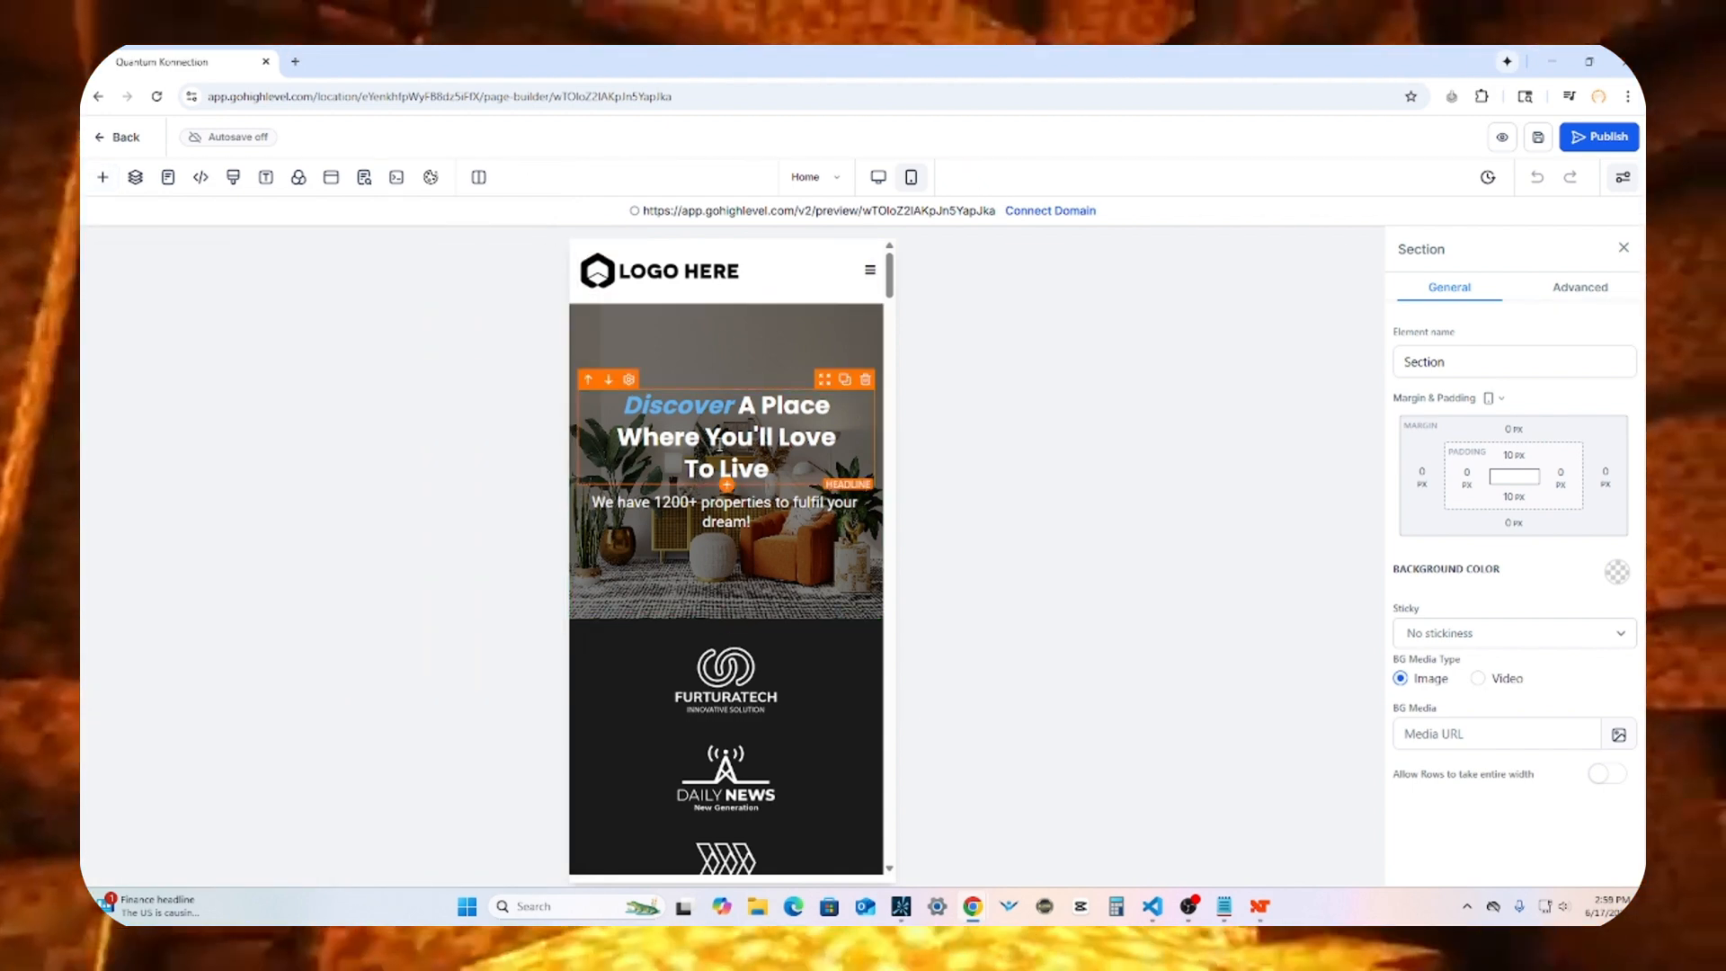
scroll(734, 518, down, 1)
scroll(734, 518, down, 10)
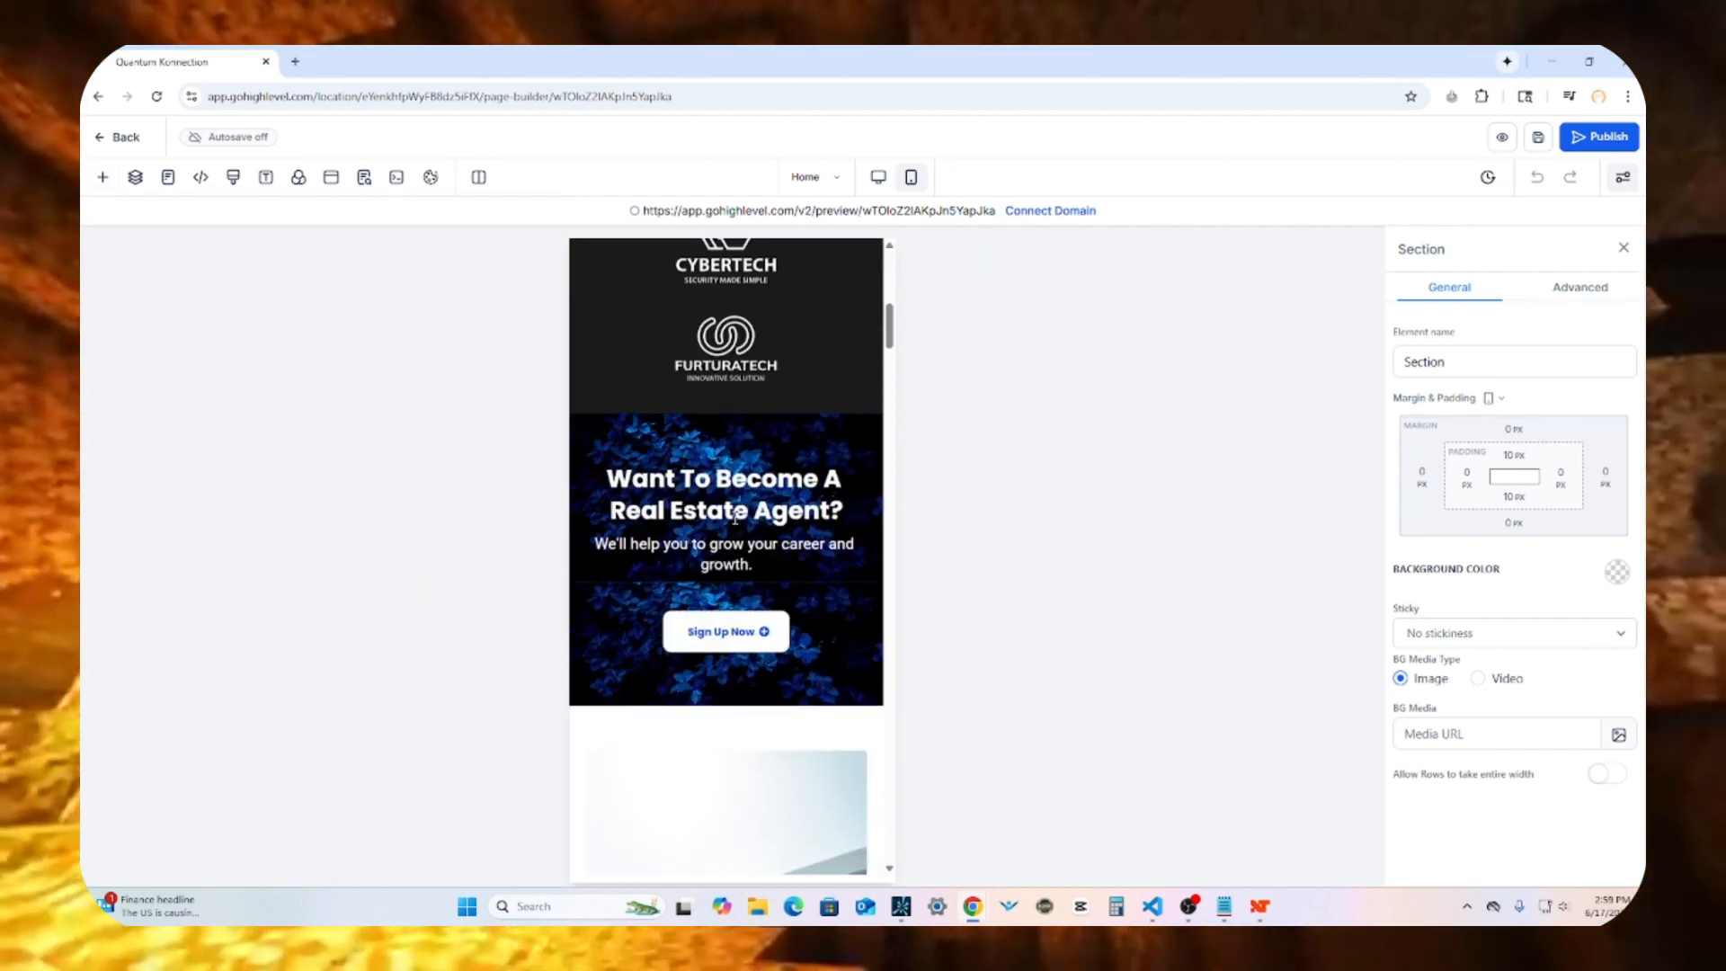
scroll(734, 519, down, 3)
Step: Review the Home page's sections in the desktop layout, from the hero area to the footer
click(878, 177)
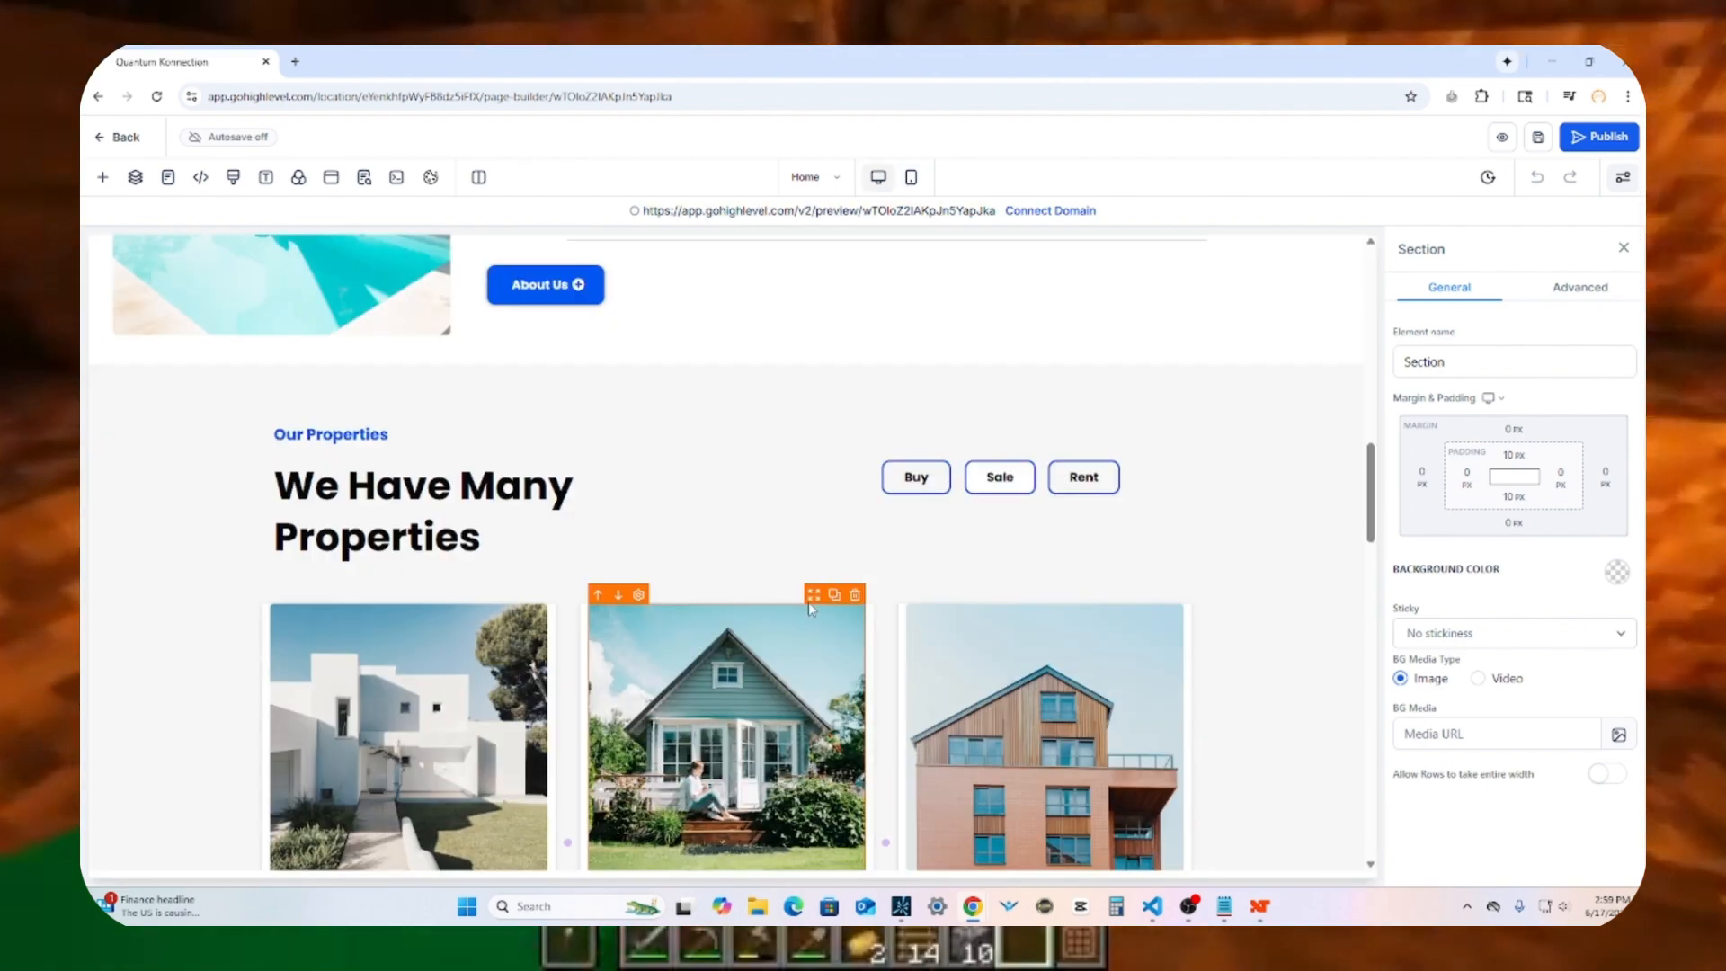
scroll(807, 601, up, 15)
scroll(809, 611, down, 12)
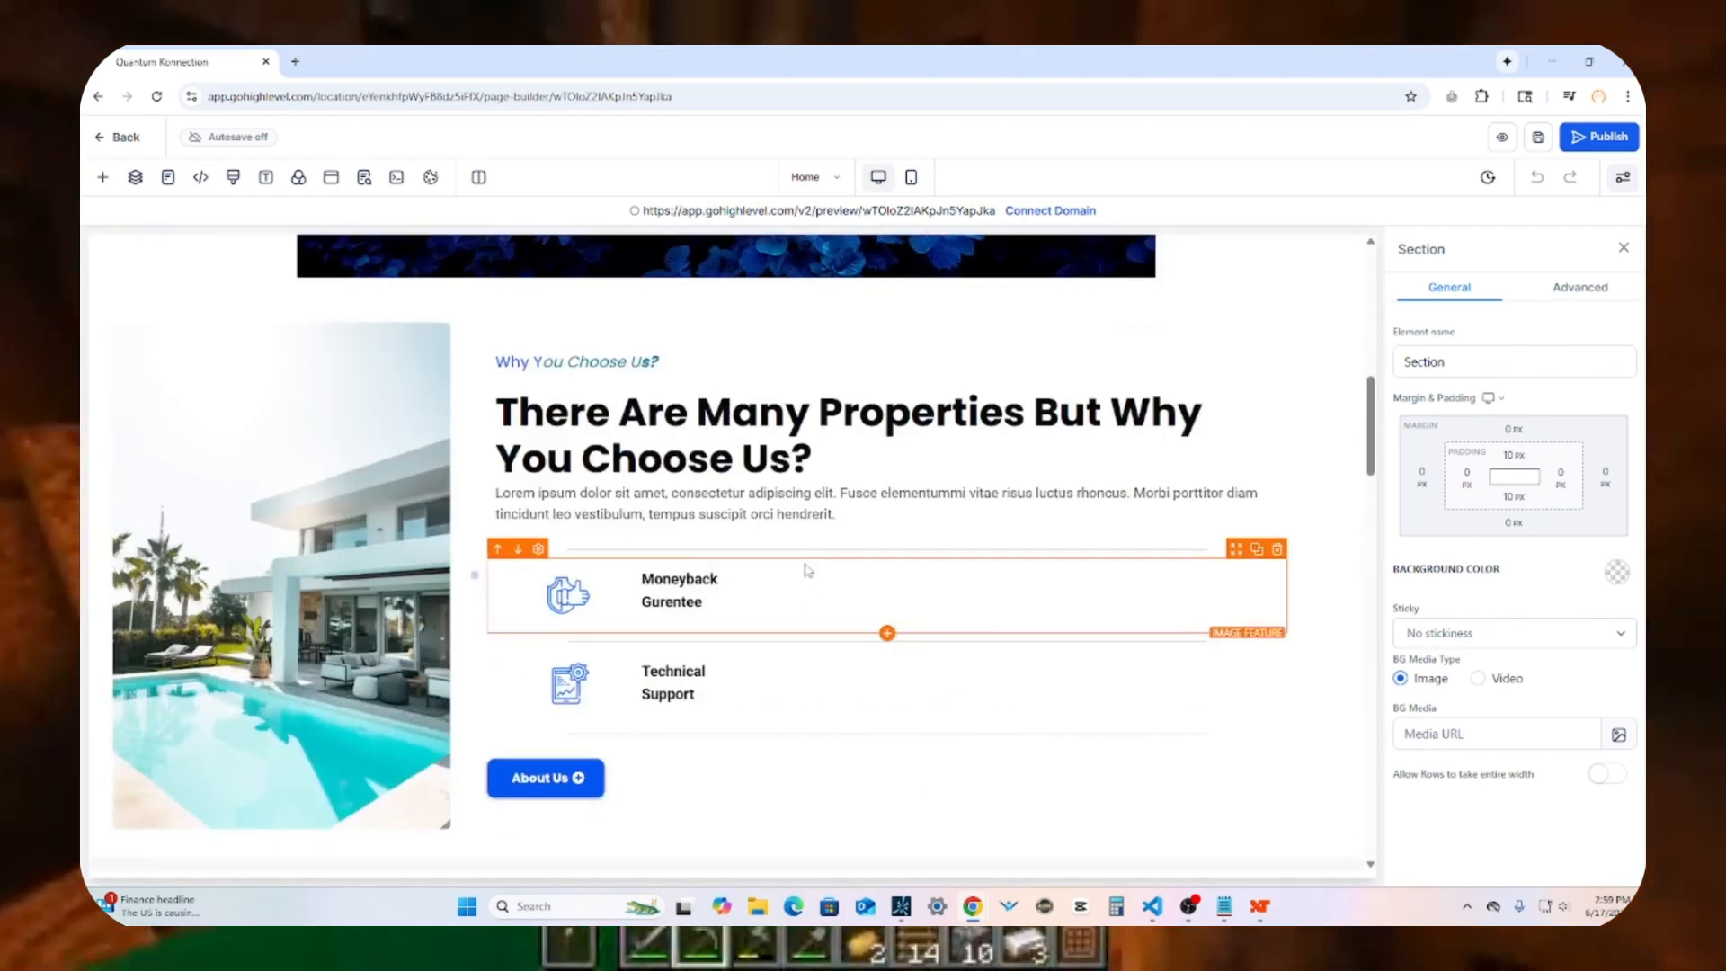
scroll(806, 570, down, 10)
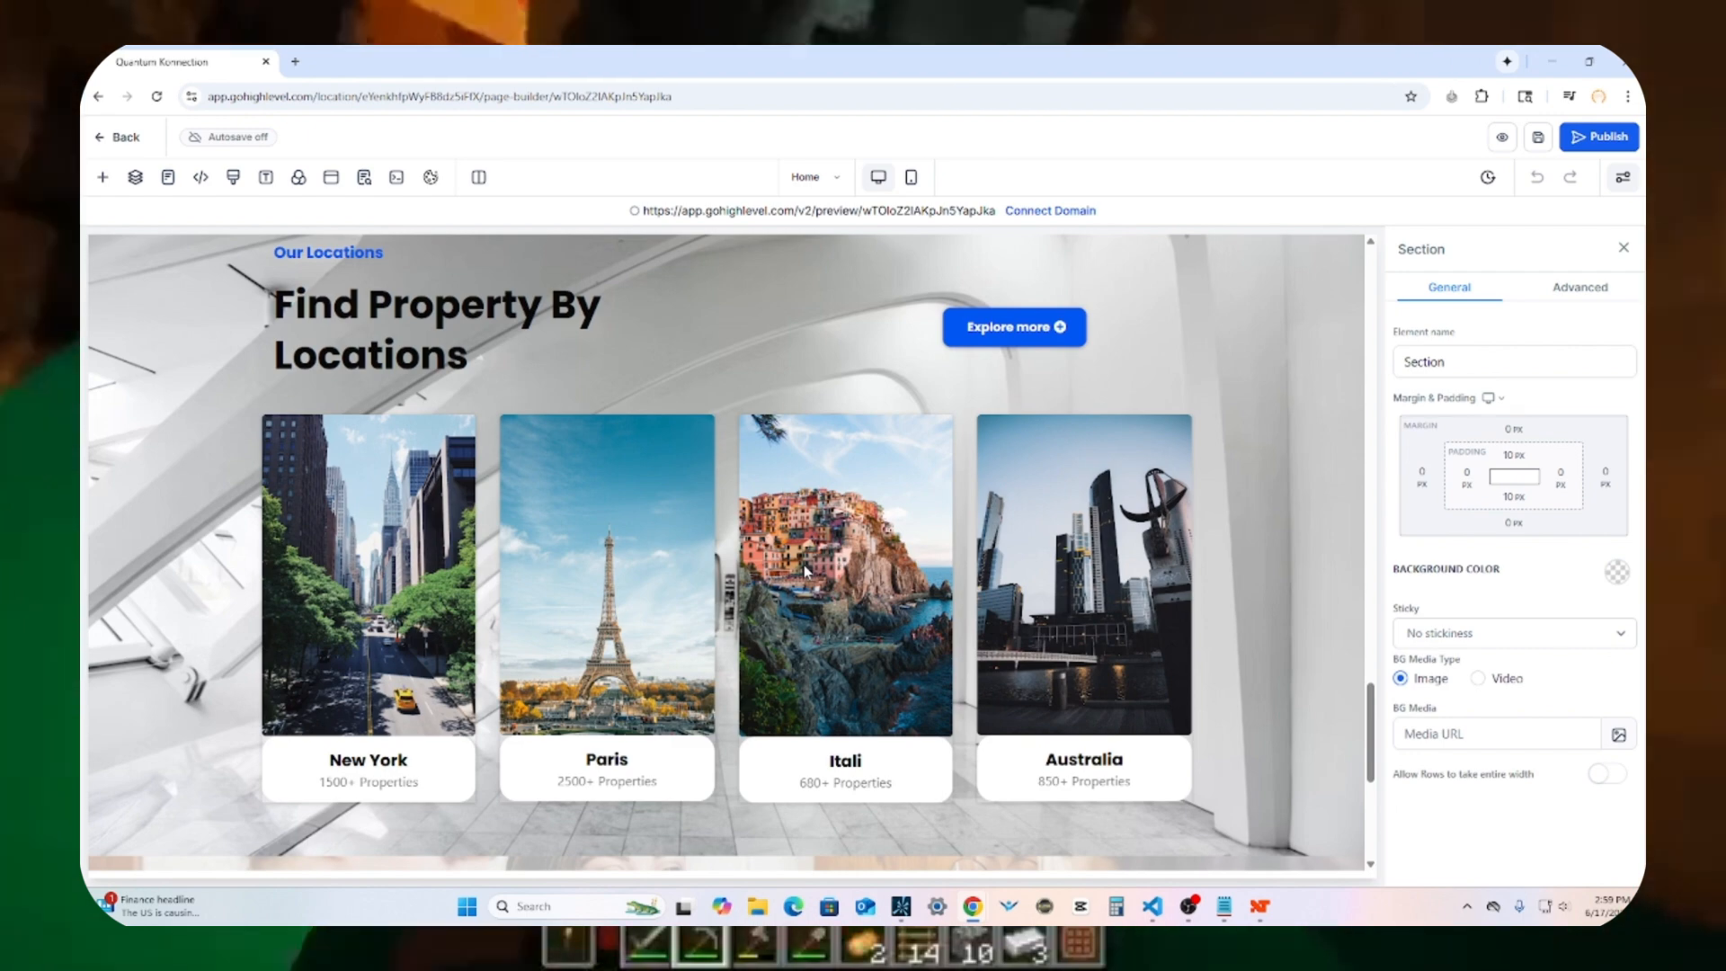
scroll(803, 565, down, 5)
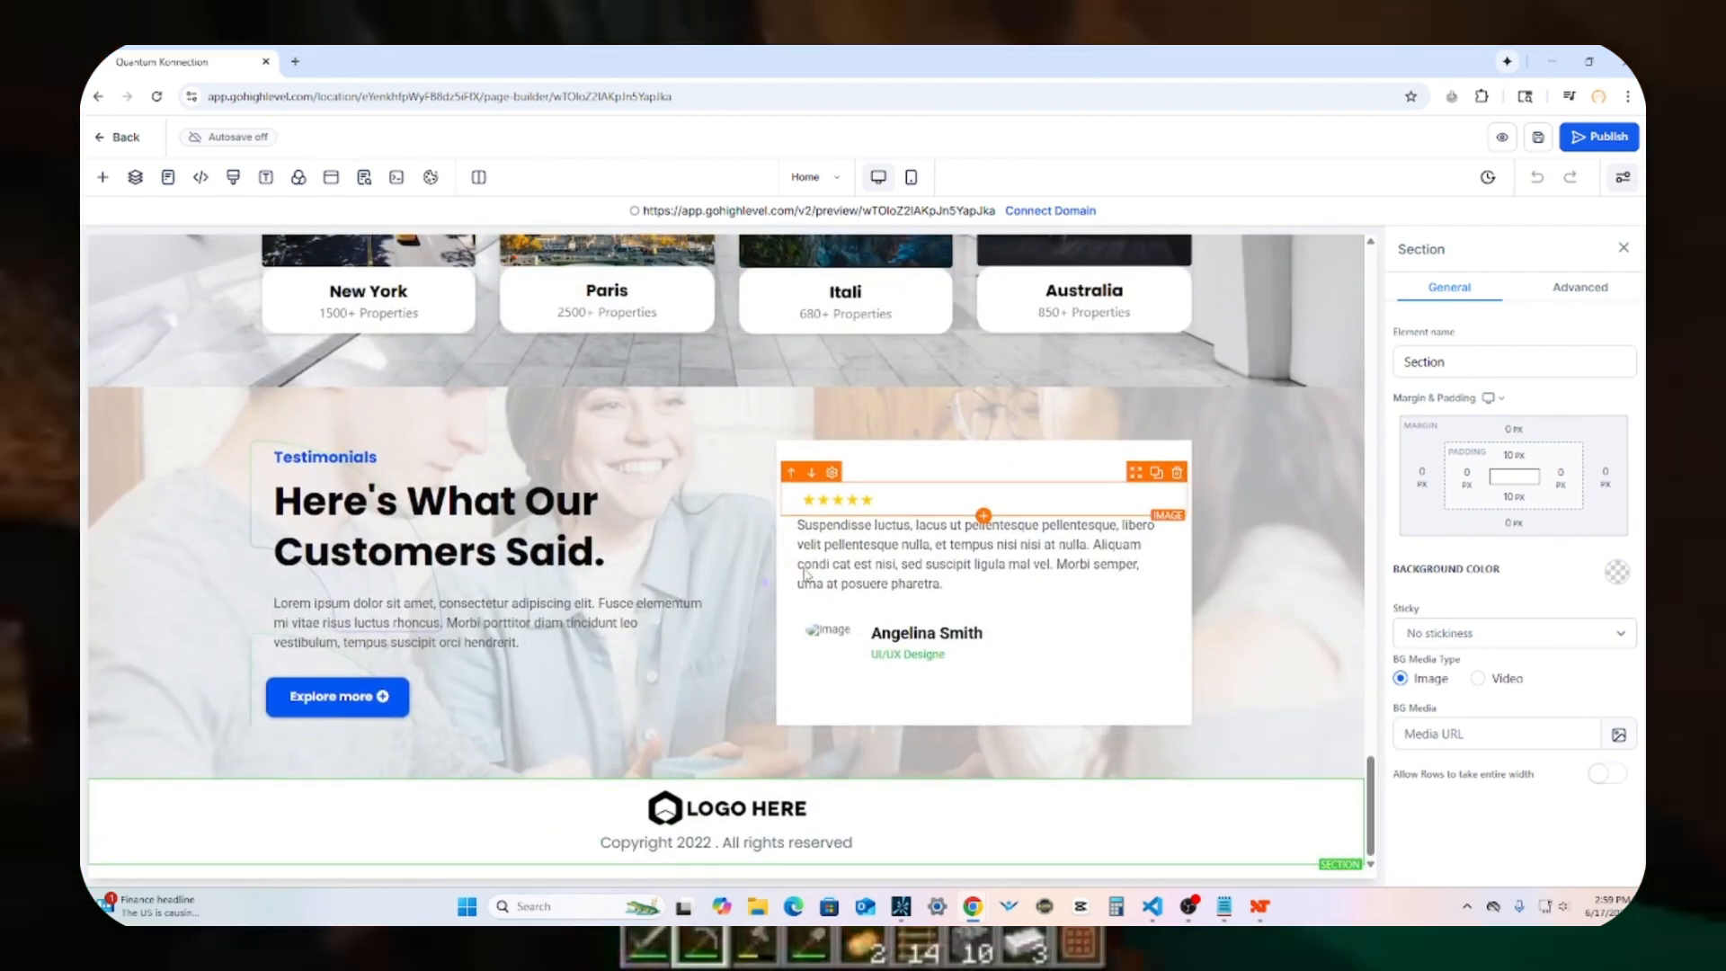
scroll(804, 575, up, 10)
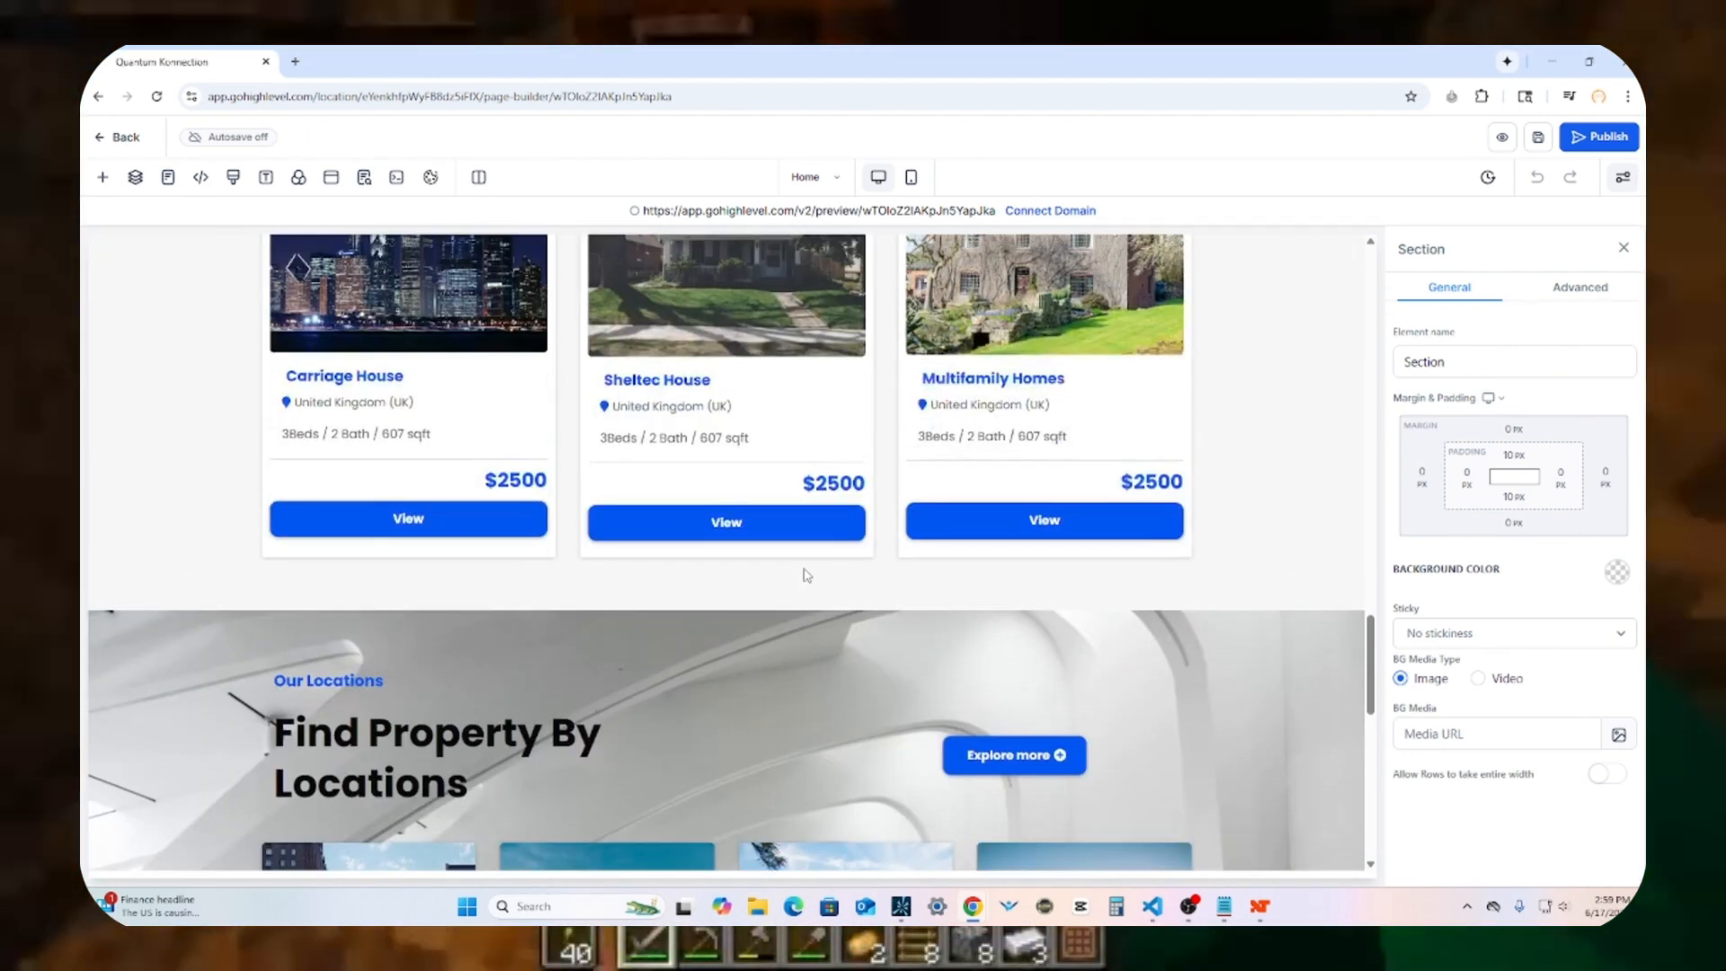
scroll(806, 573, up, 8)
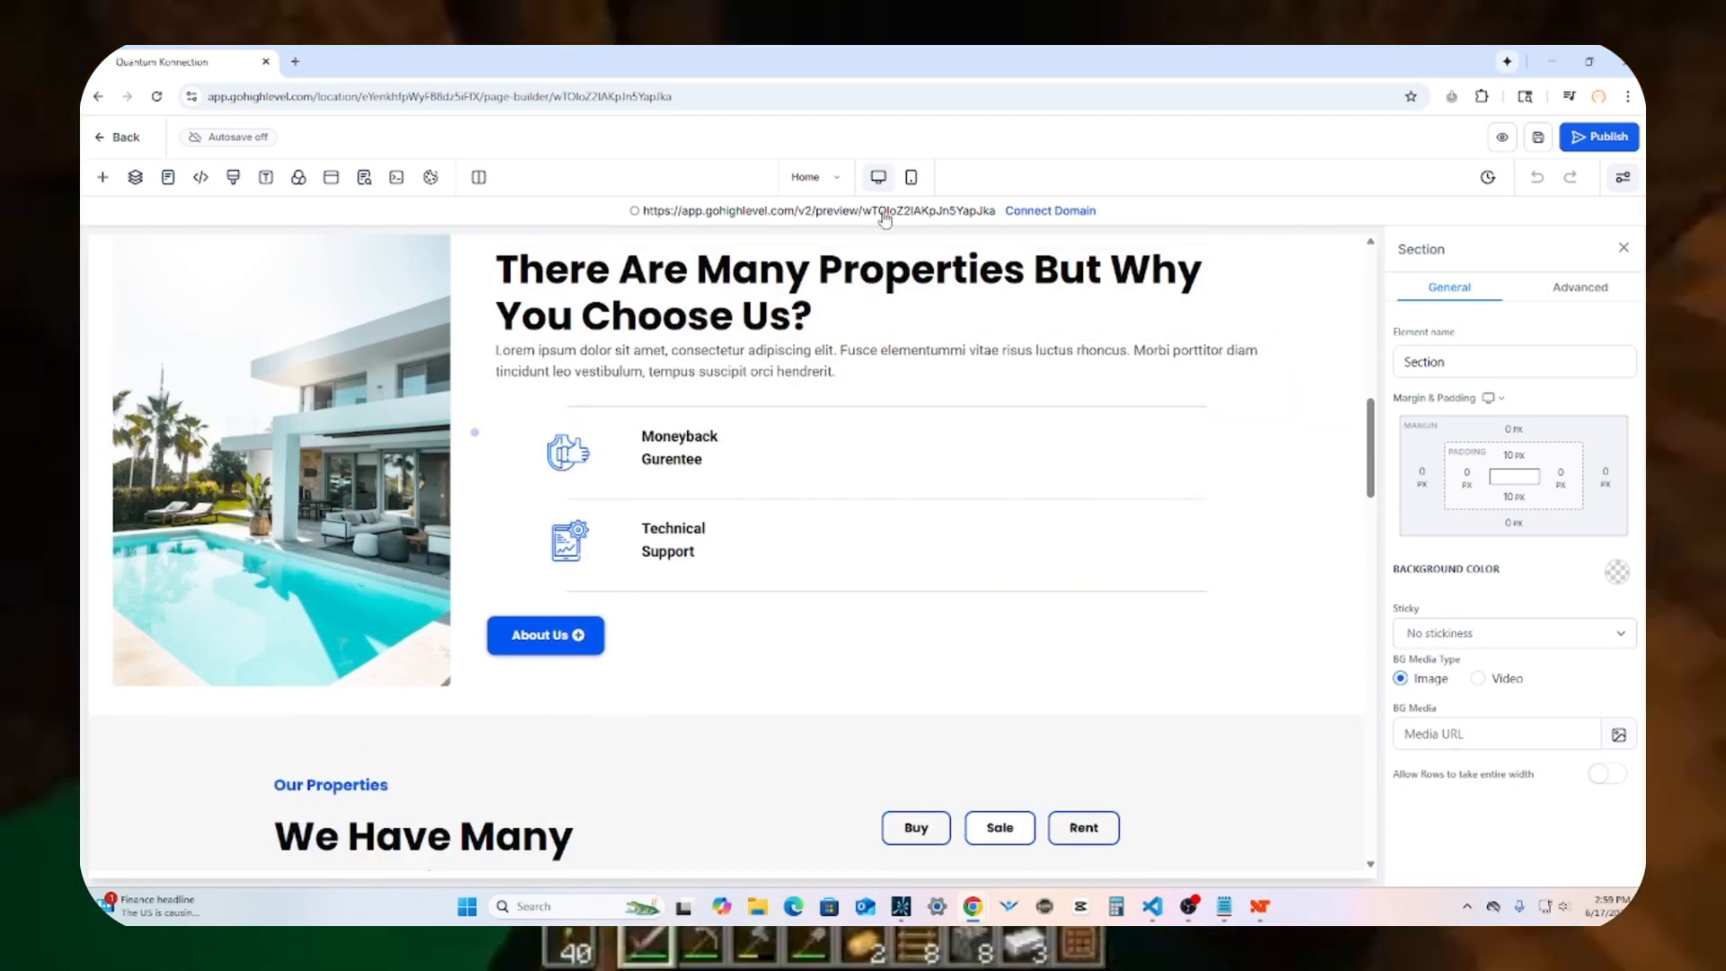
Step: Review the property listings, locations and testimonials sections in the mobile layout
click(912, 178)
scroll(774, 575, down, 10)
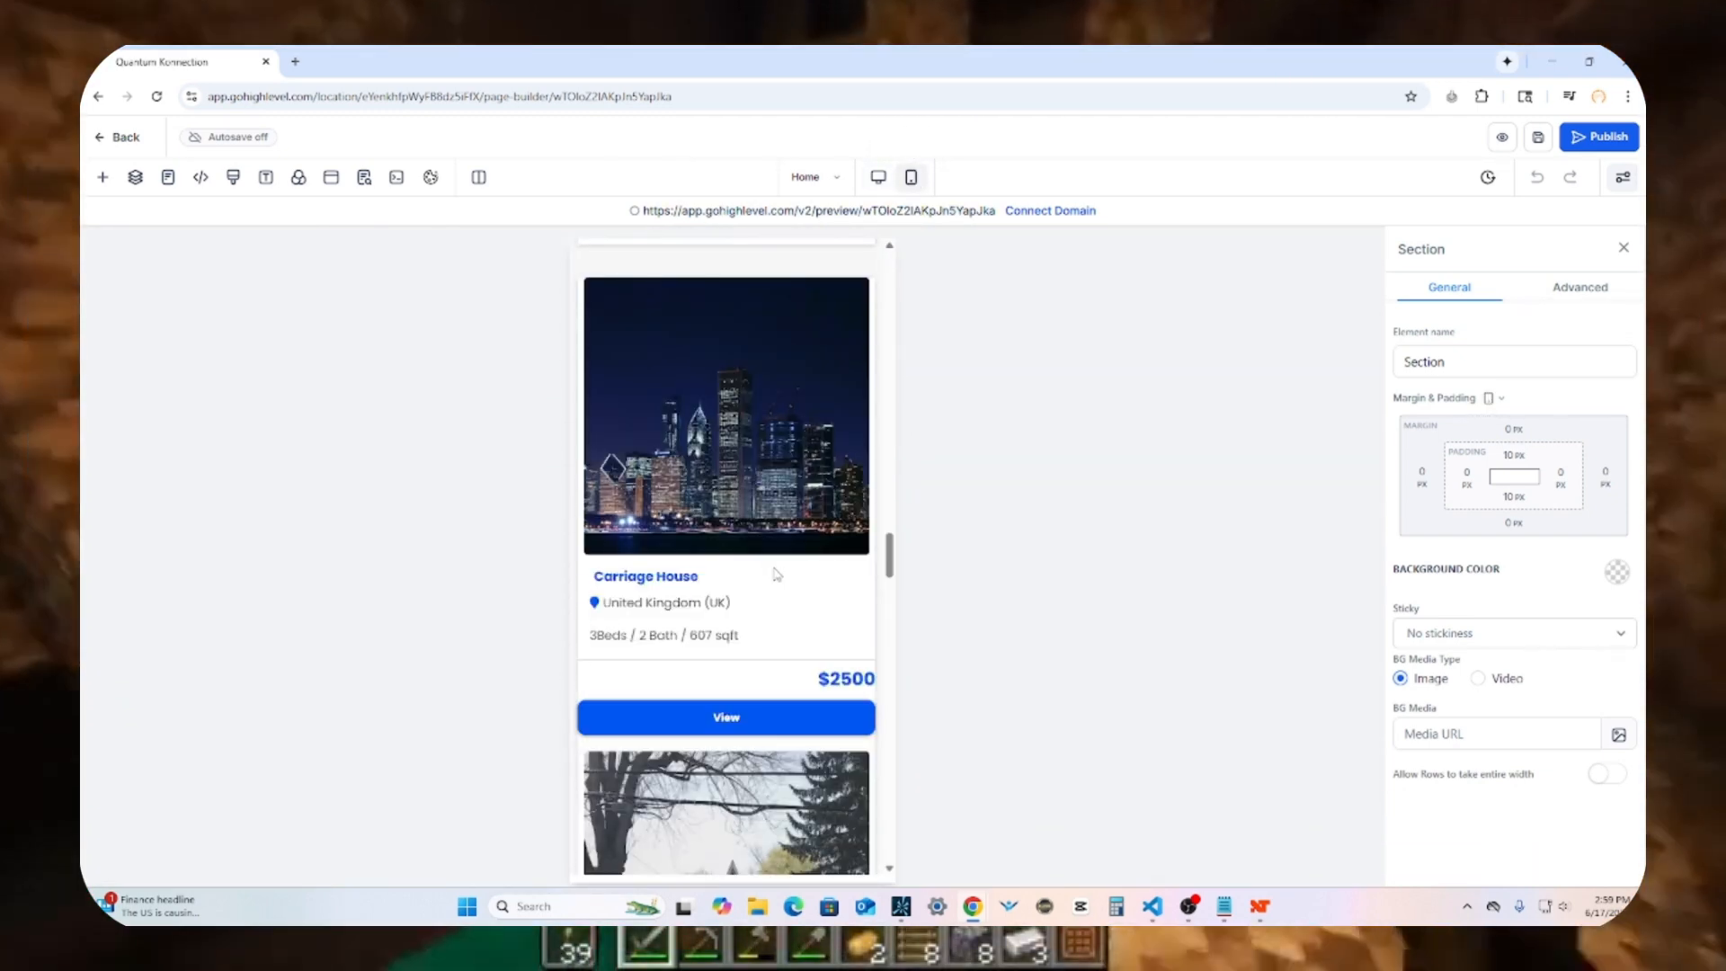
scroll(777, 575, down, 4)
scroll(775, 576, down, 10)
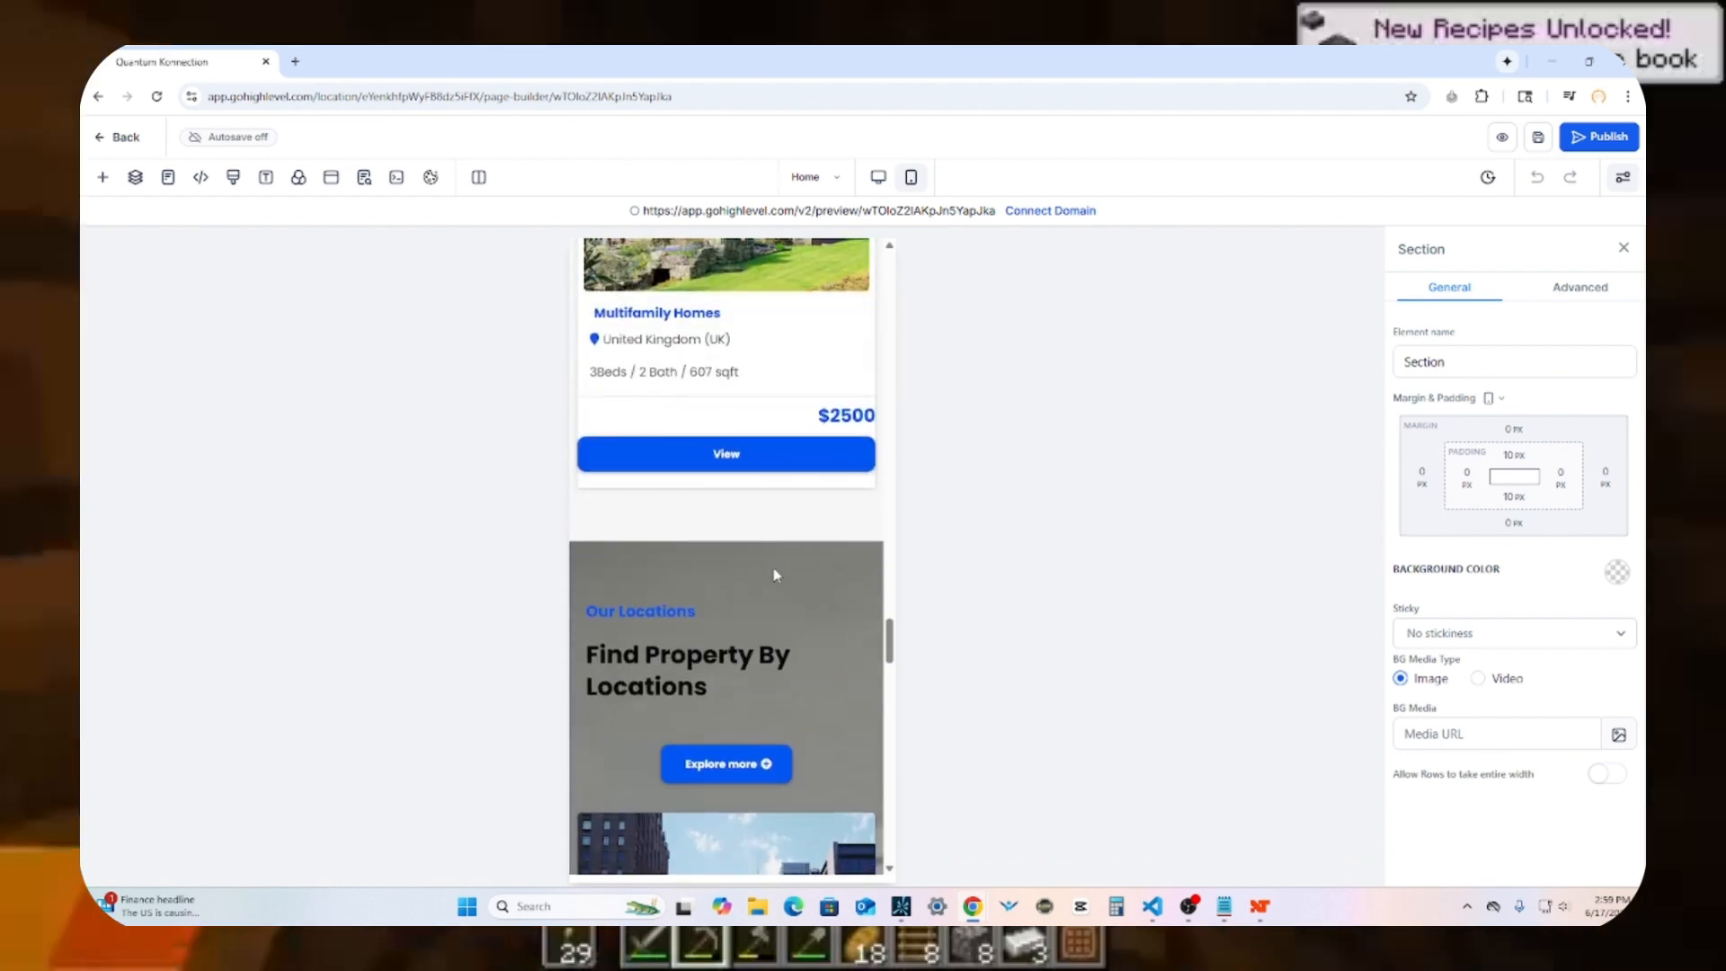
scroll(777, 576, down, 10)
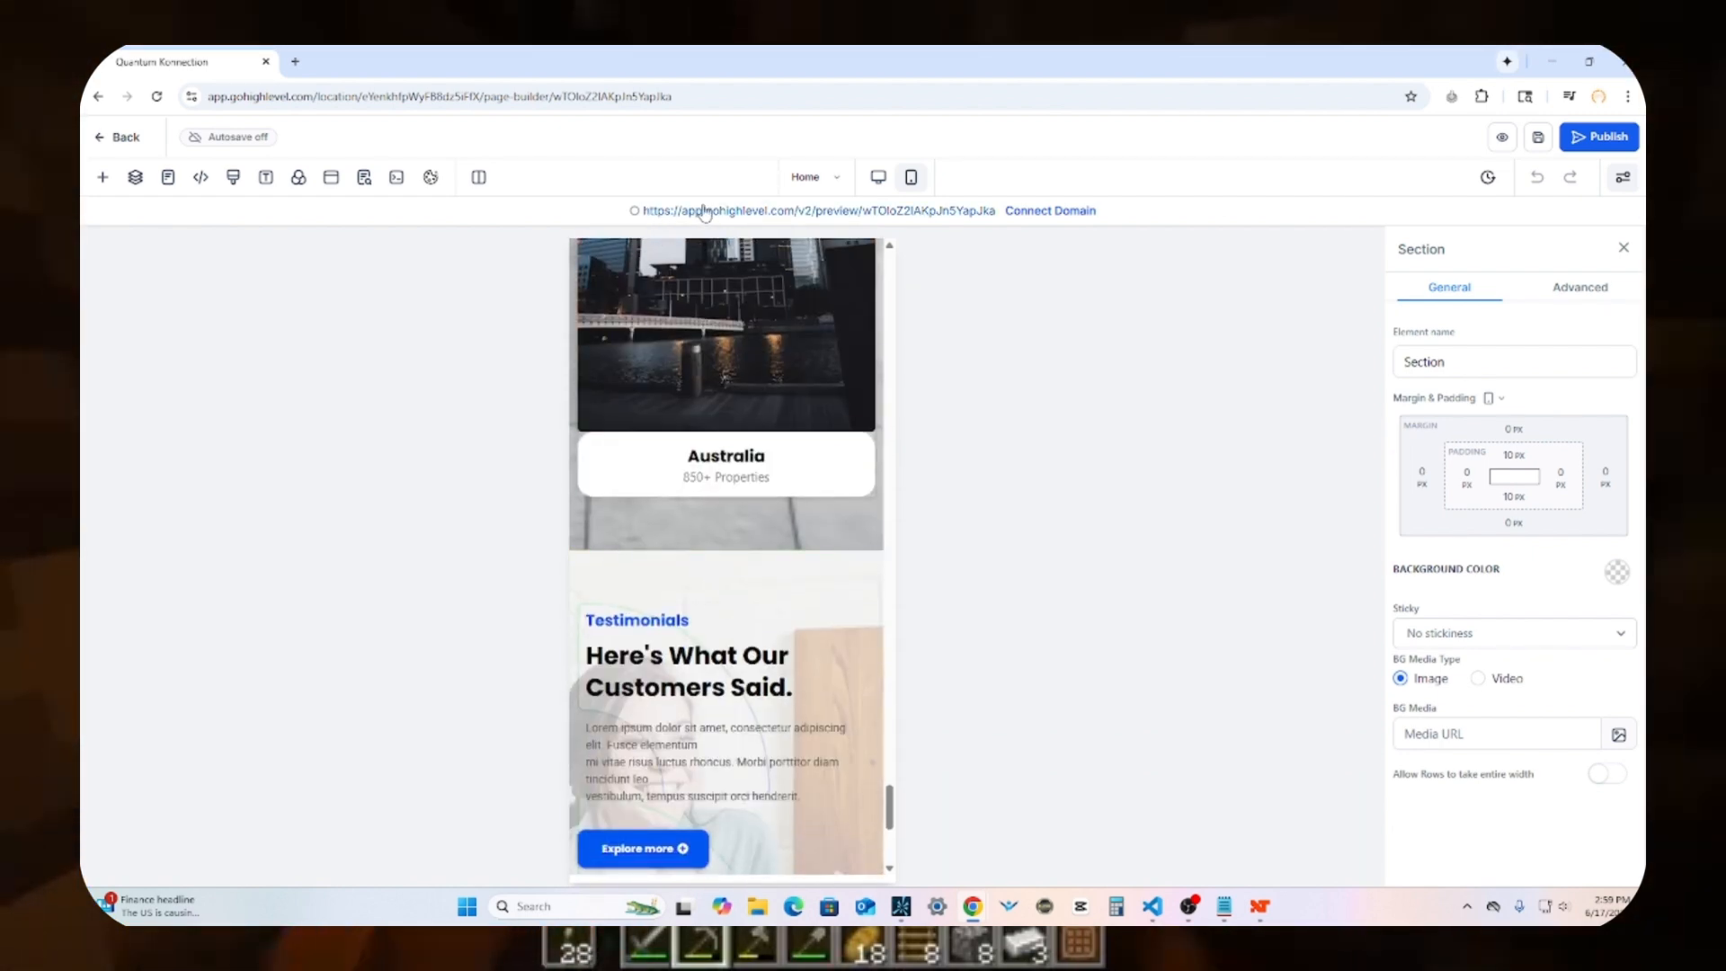
Step: Return to the desktop layout and select the hero headline's text to view its formatting options
click(878, 177)
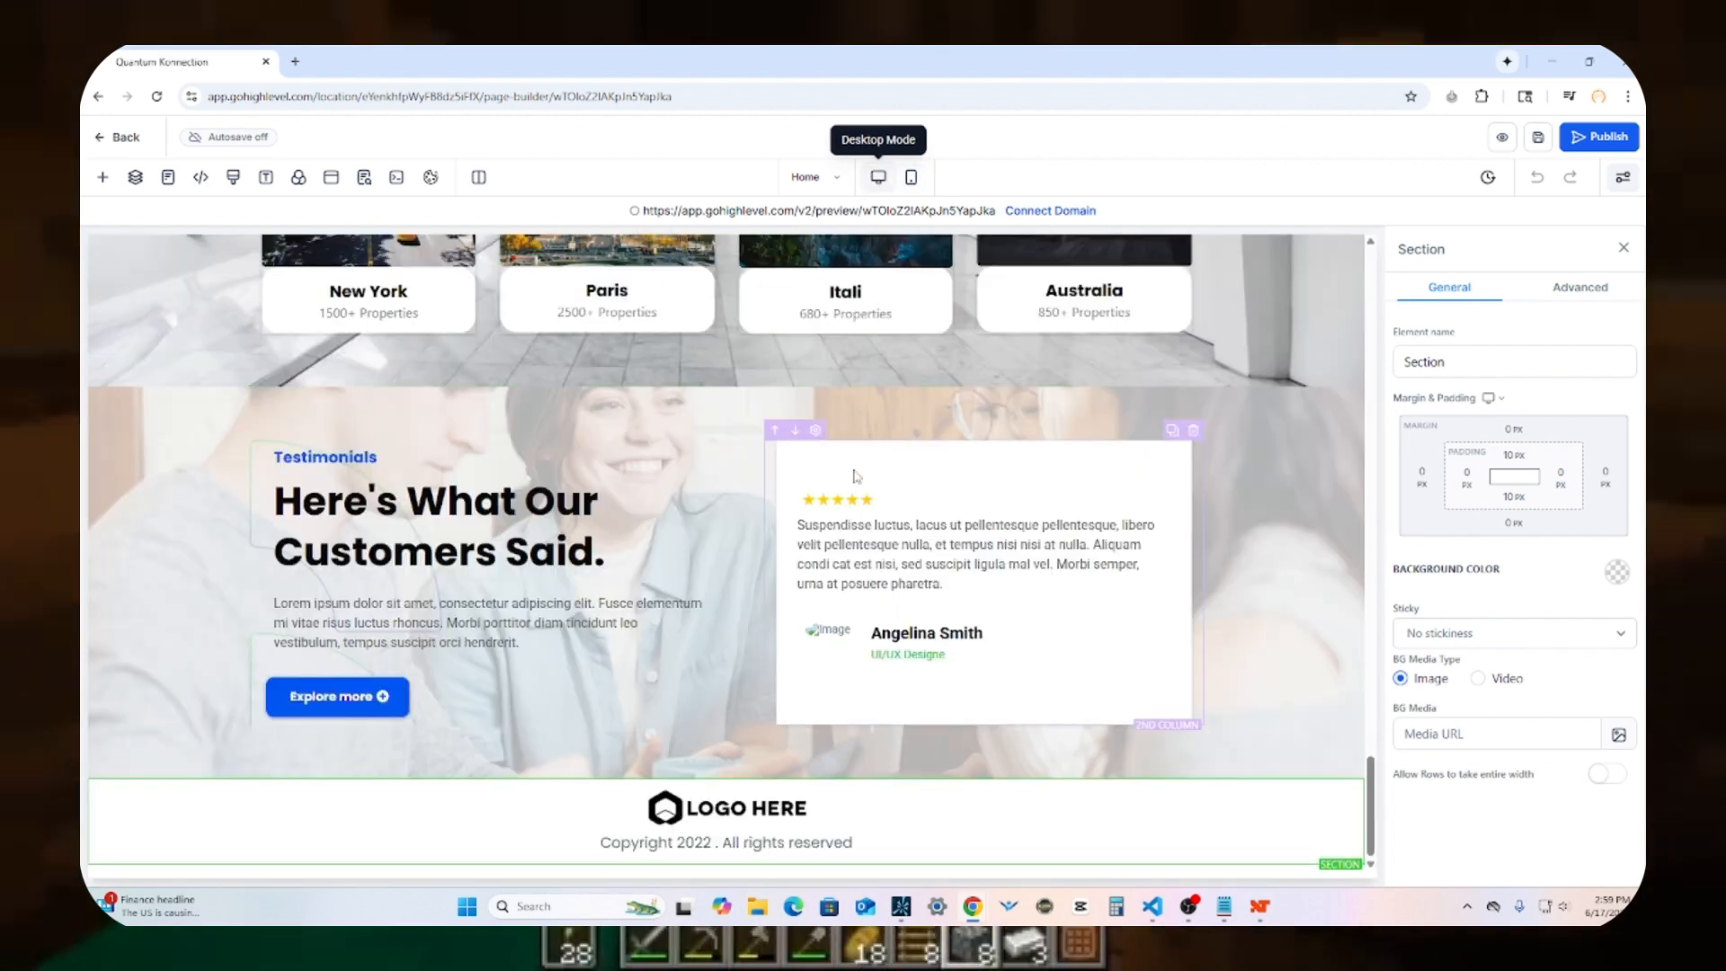
scroll(773, 575, up, 20)
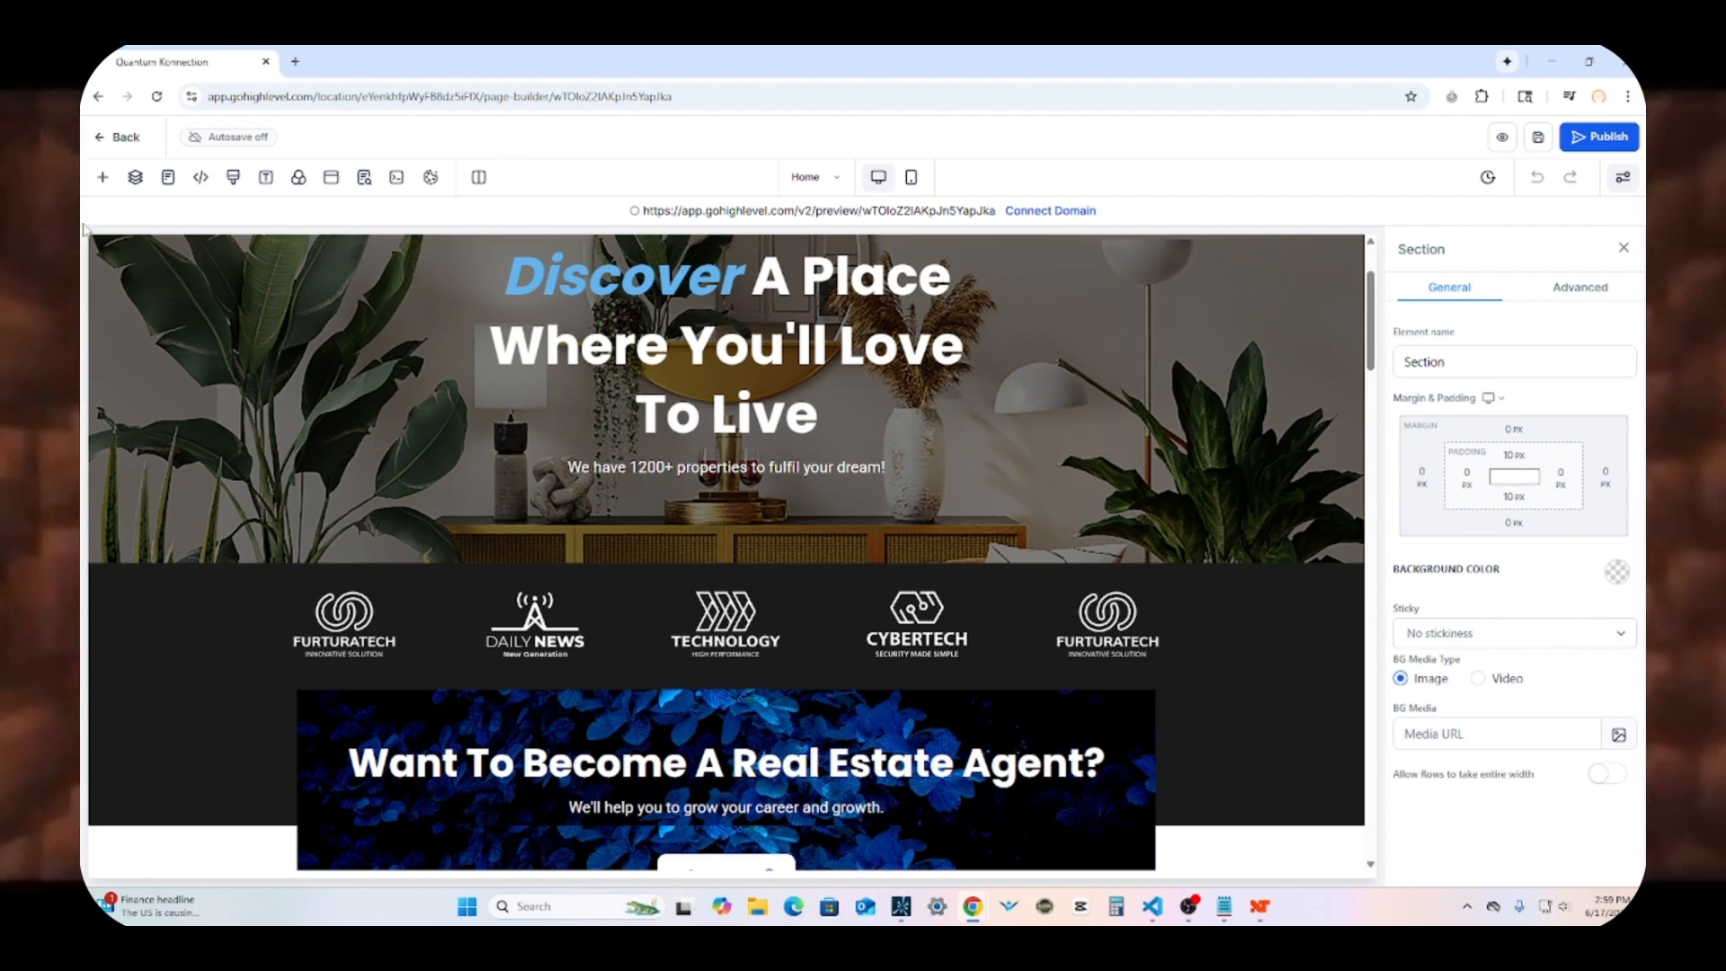
triple_click(614, 351)
click(705, 364)
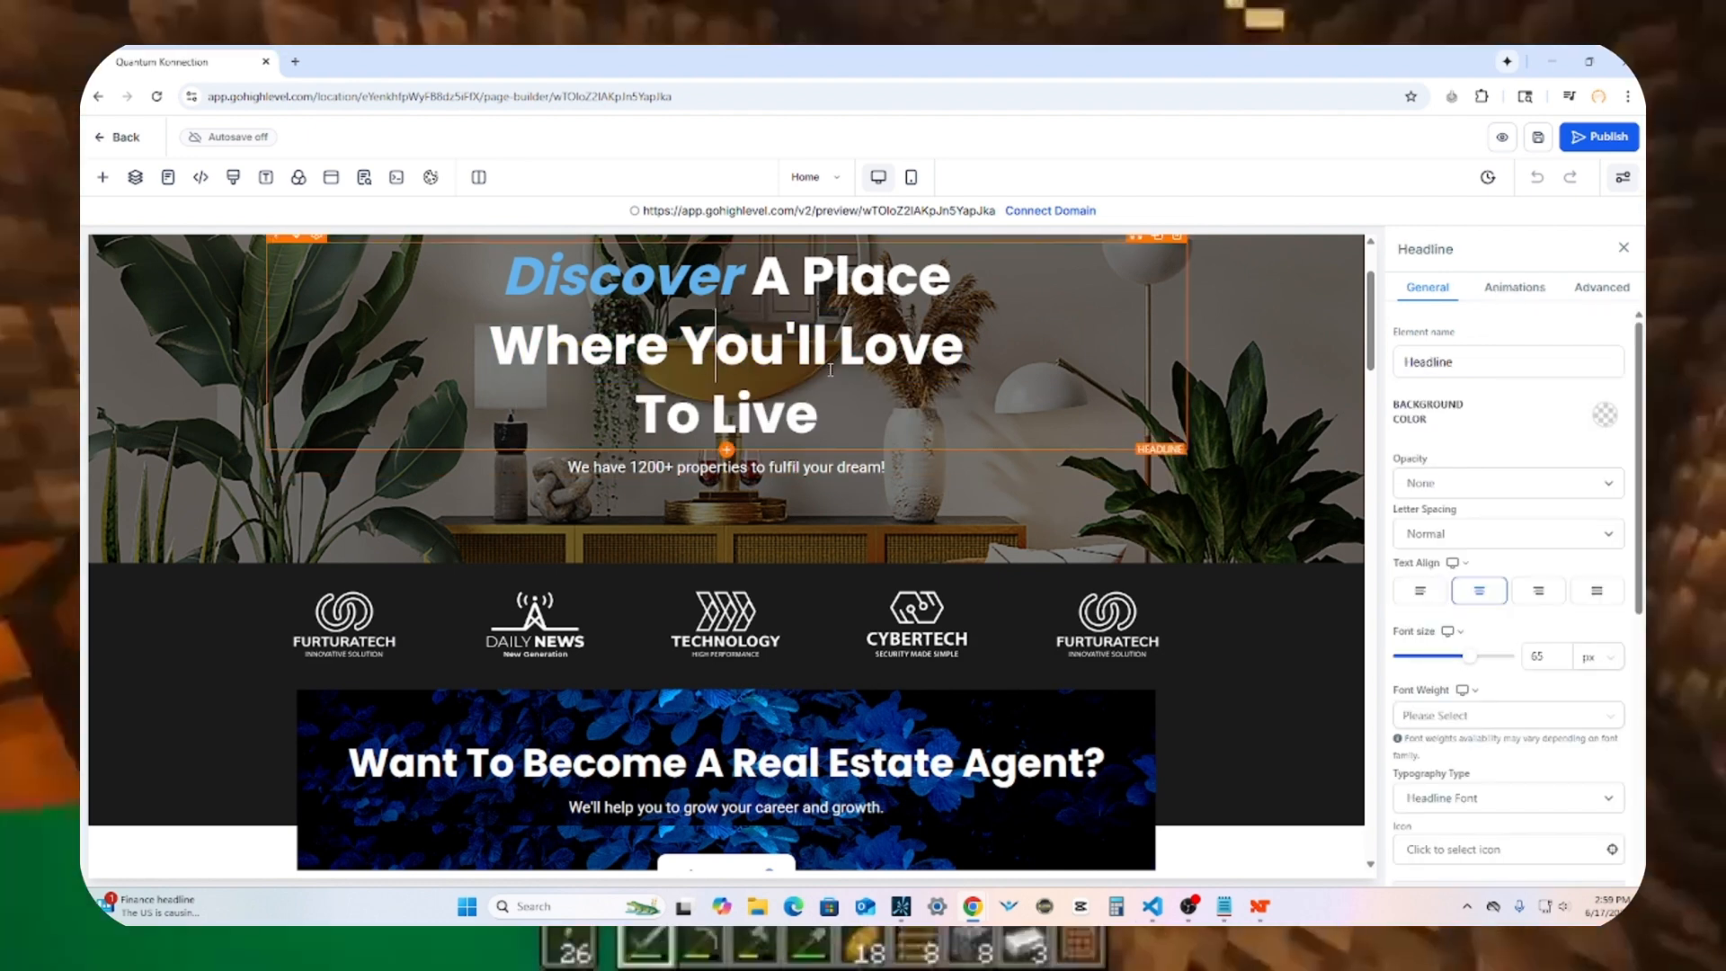
drag(817, 415, 490, 270)
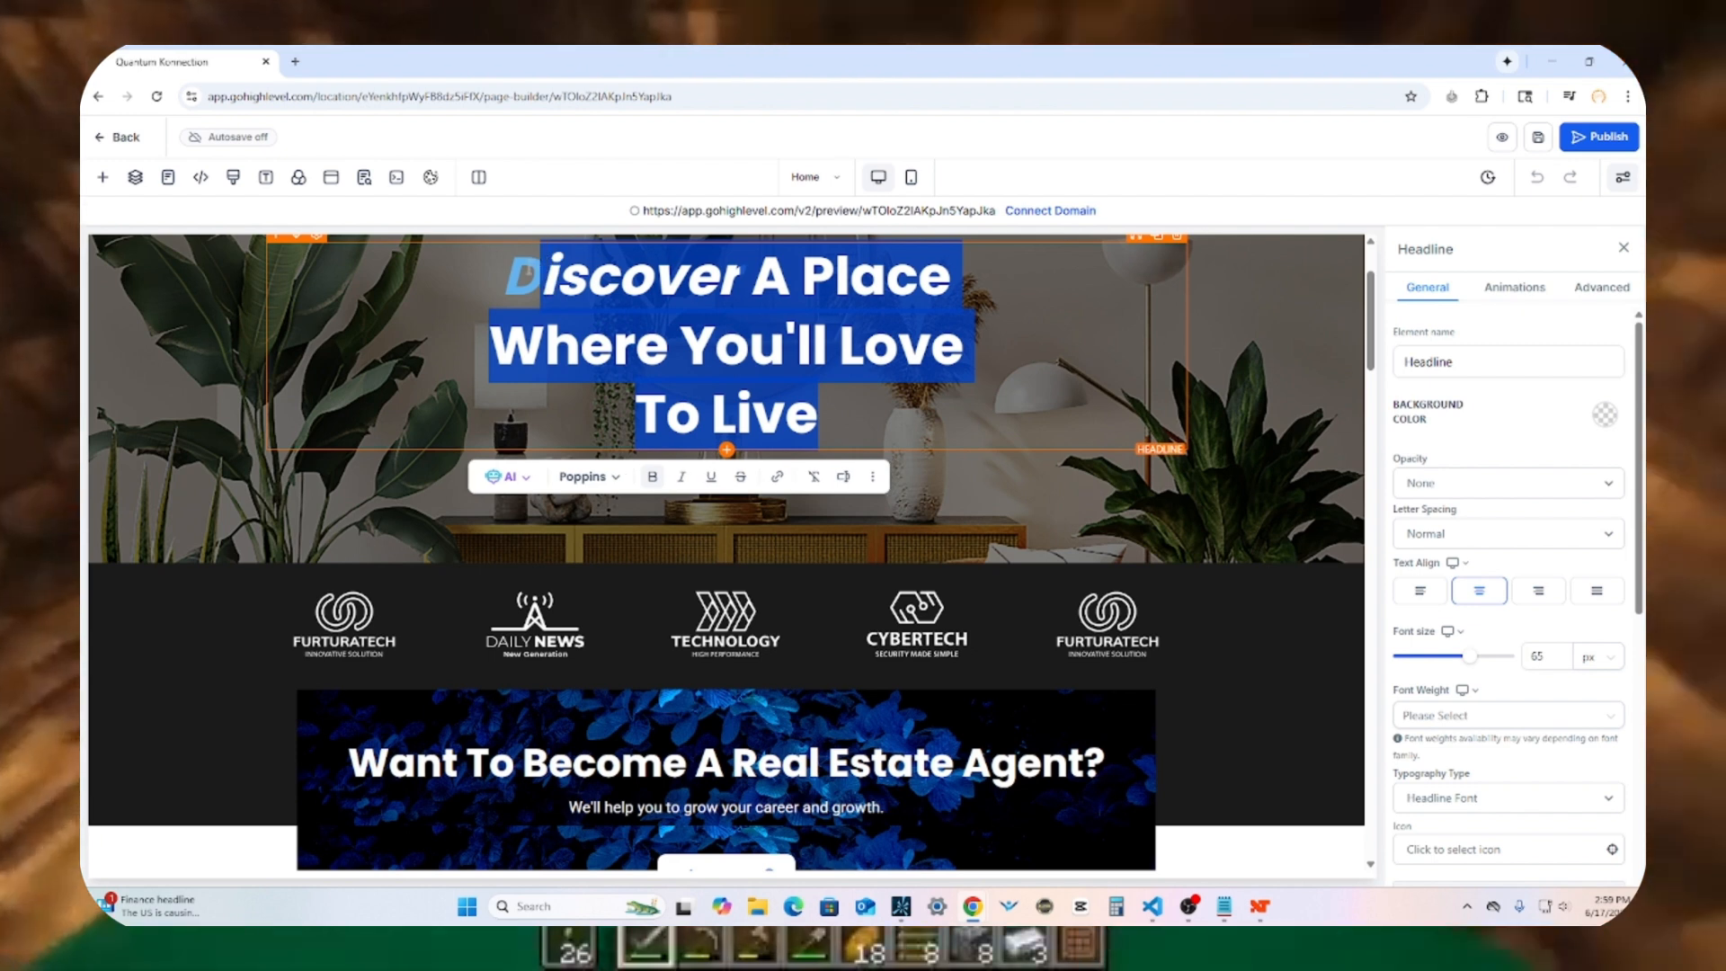
scroll(524, 280, down, 3)
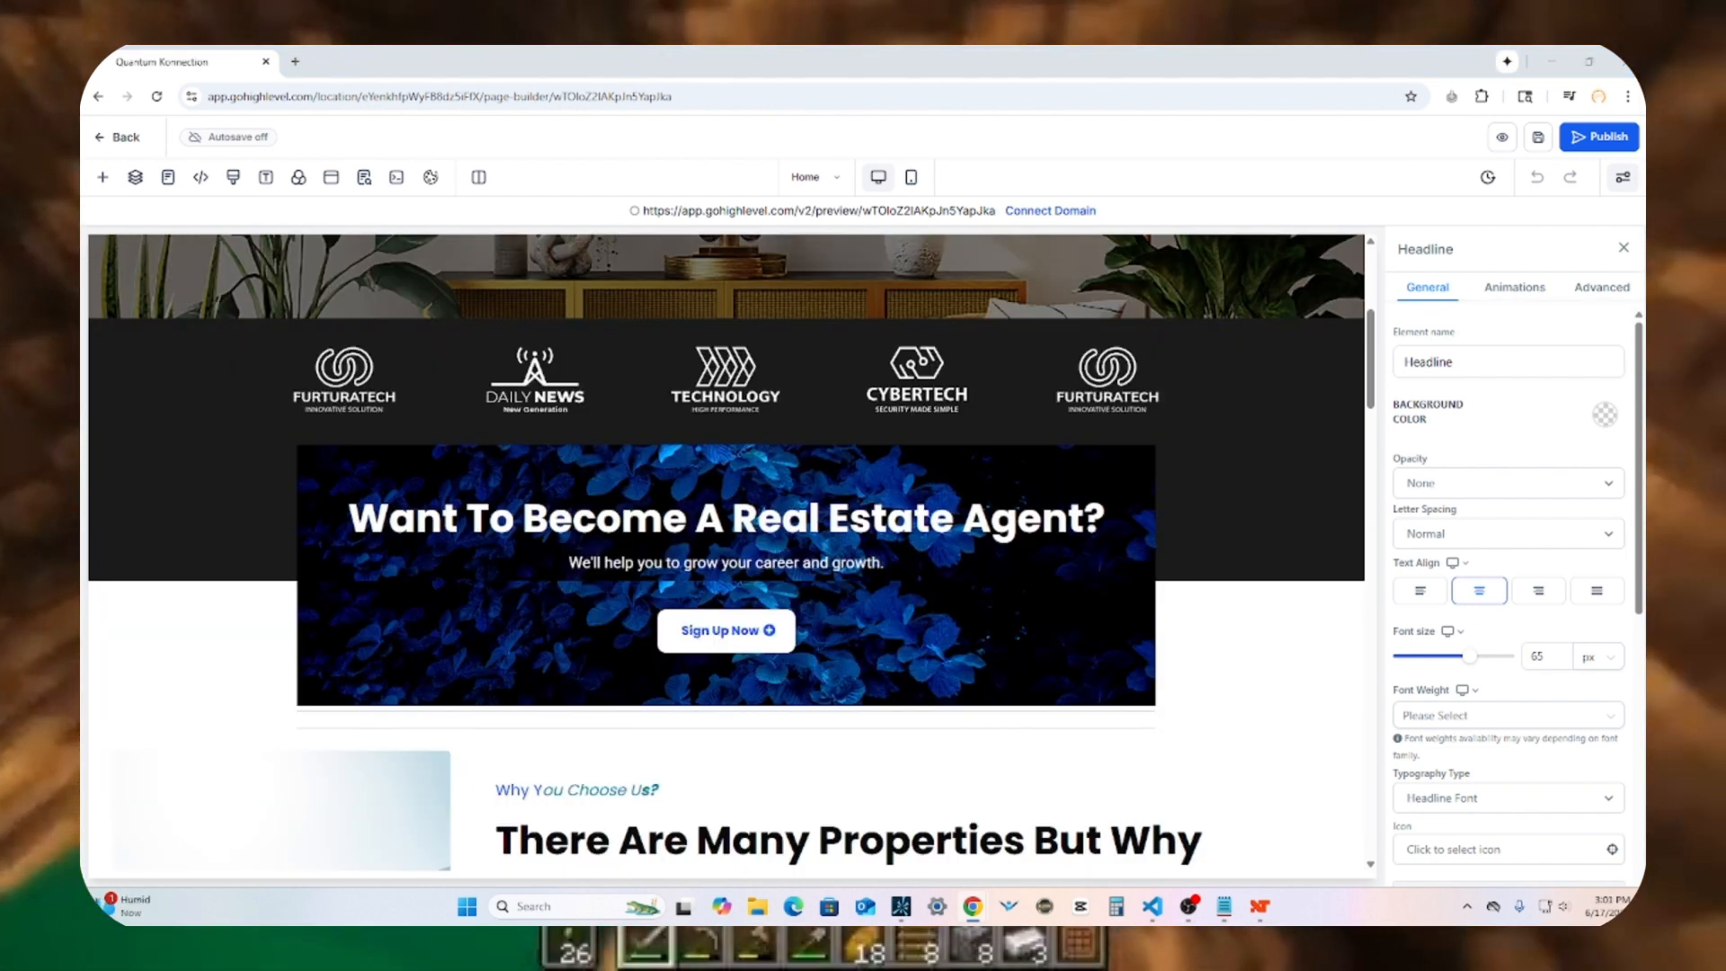
Step: Review the Home page's content from the hero area through the property listings to the locations section
scroll(966, 388, up, 5)
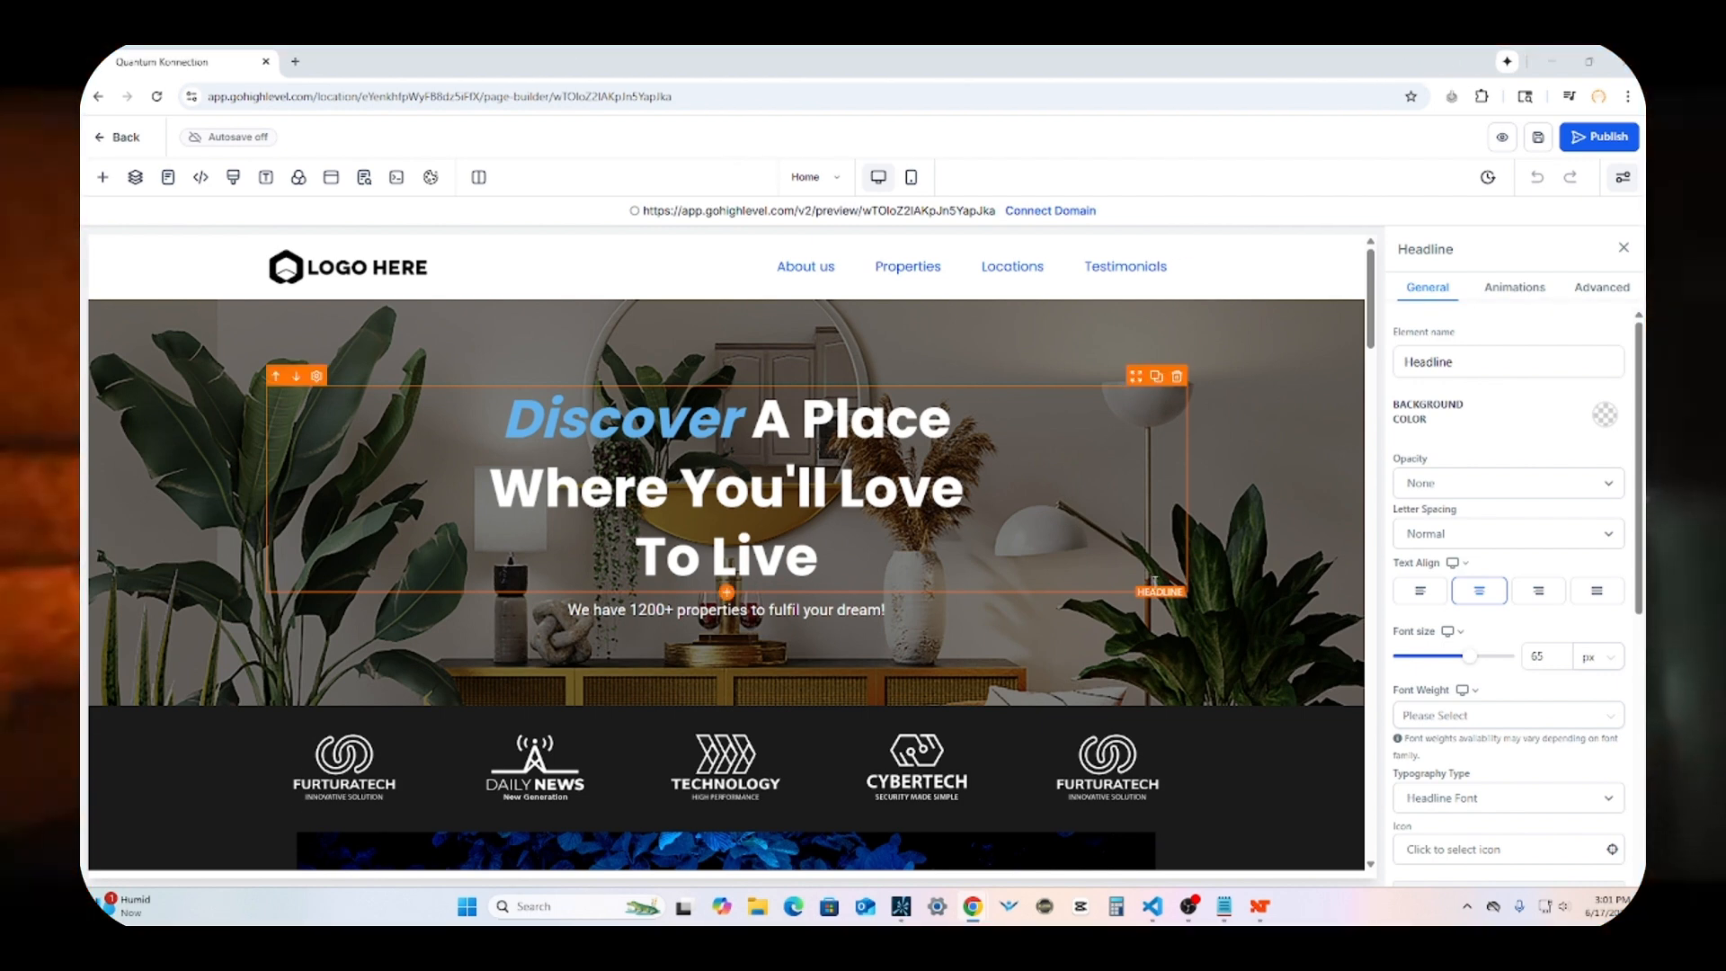
scroll(1073, 636, down, 10)
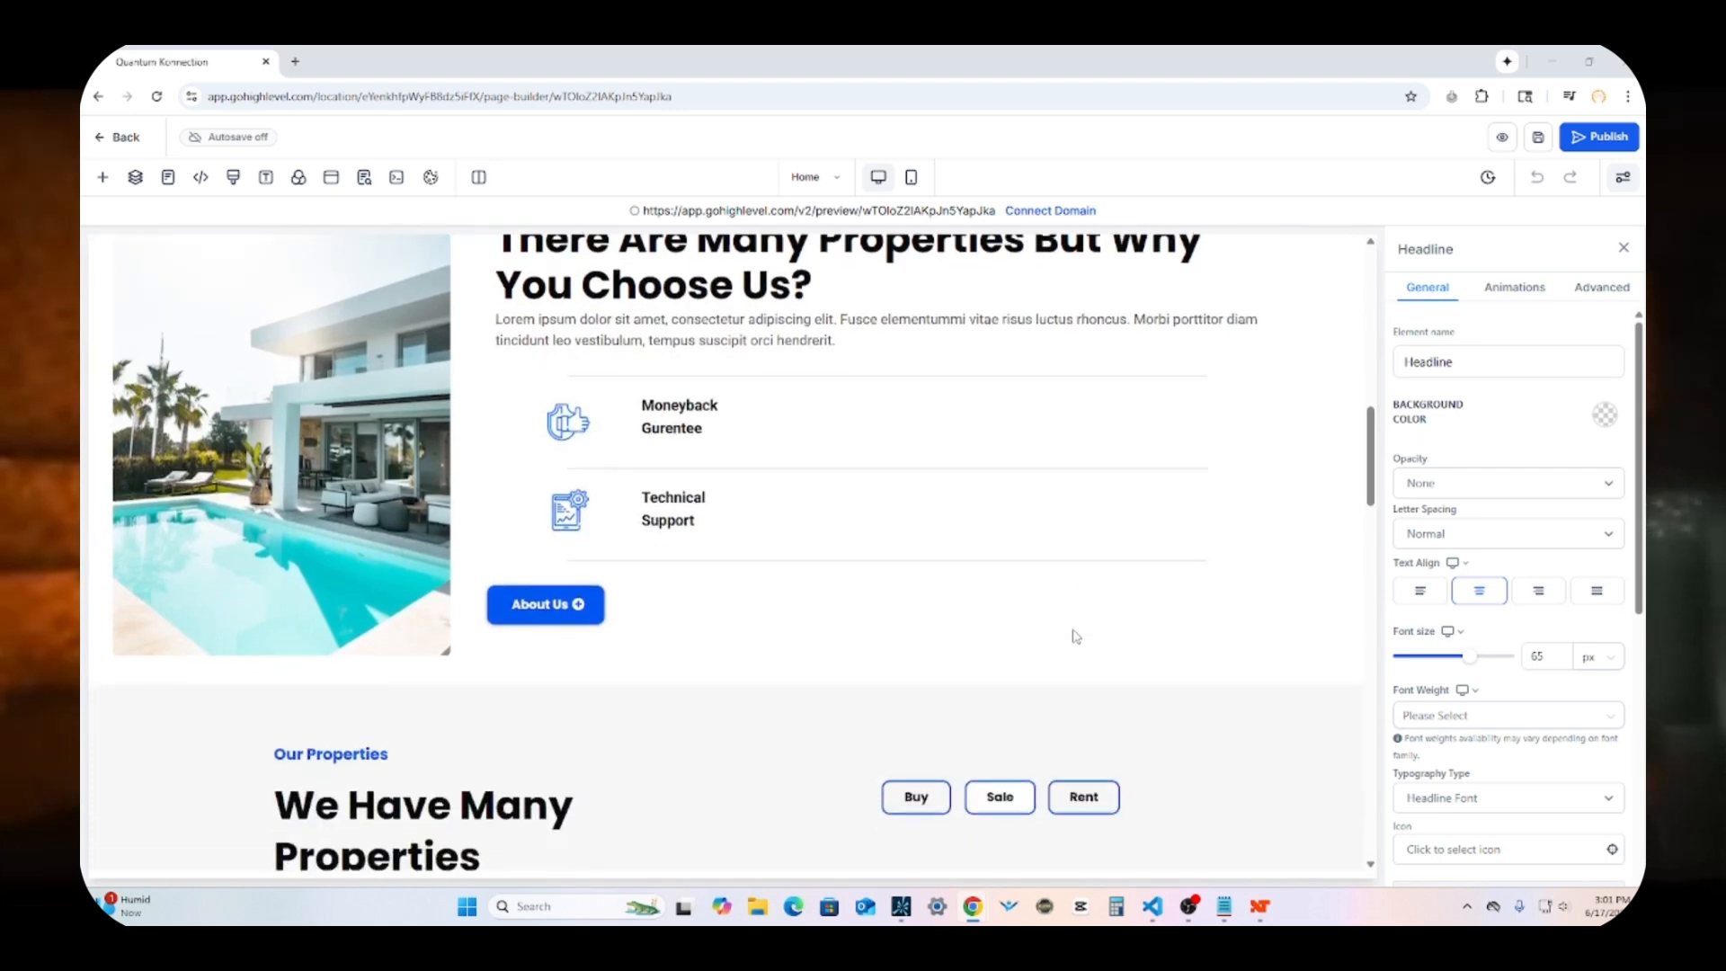
scroll(1073, 635, down, 10)
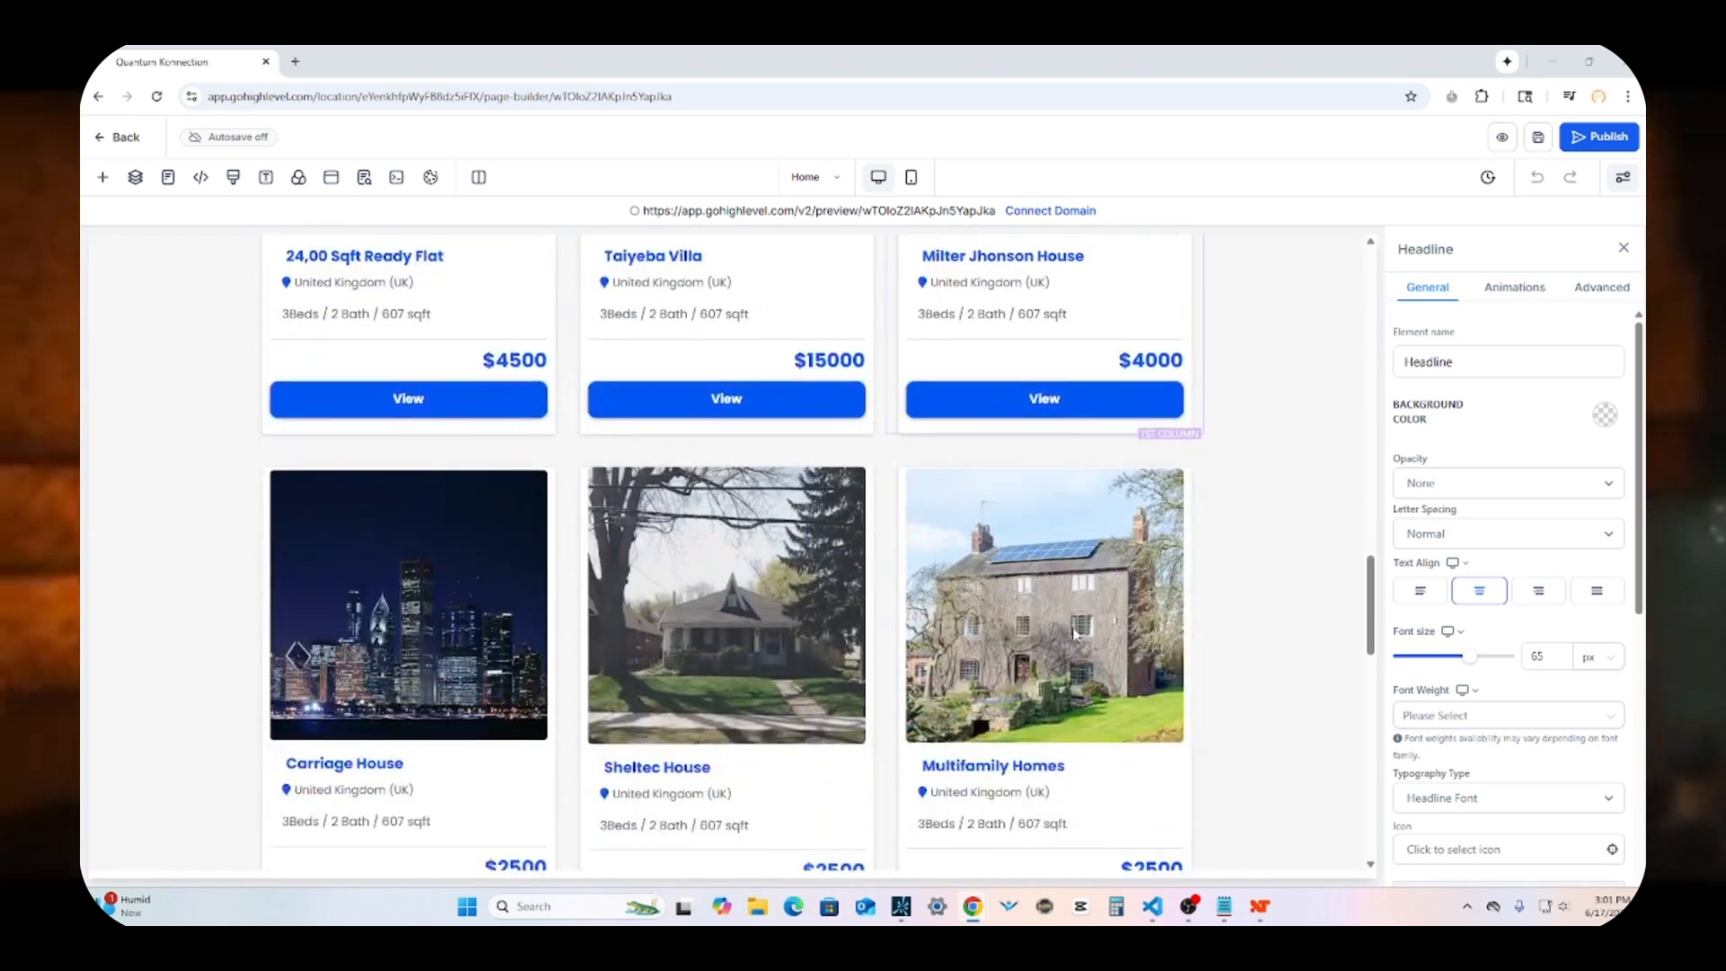
scroll(1074, 634, down, 10)
scroll(1070, 624, up, 5)
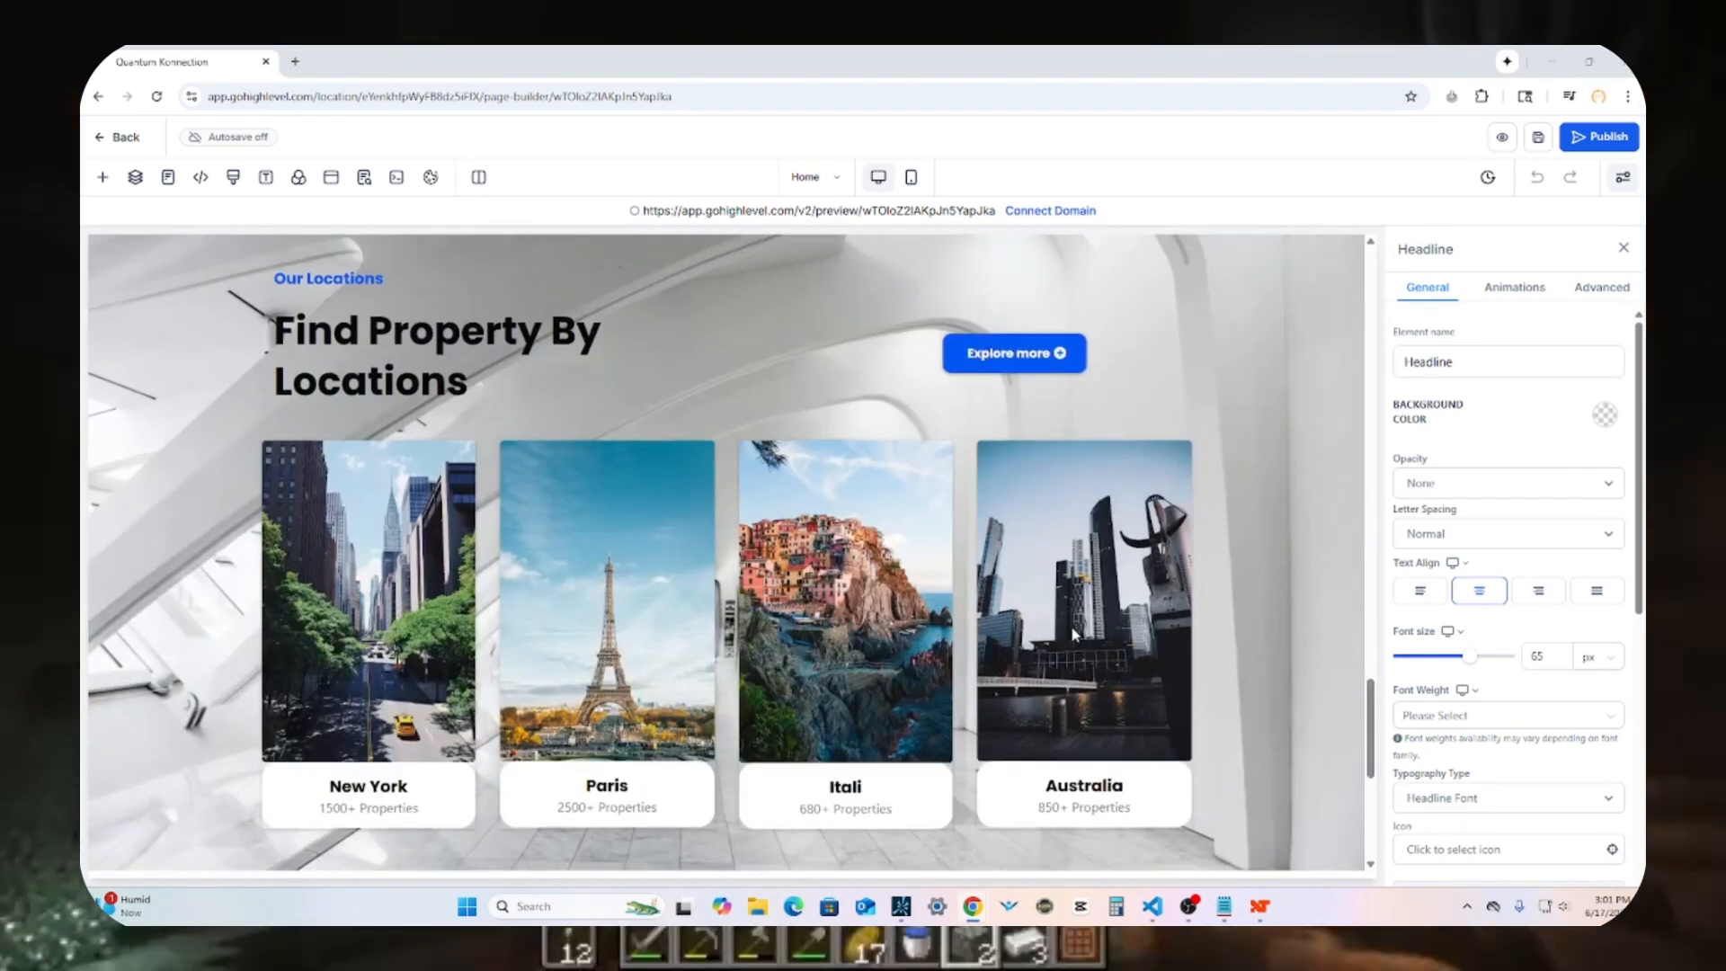
scroll(1071, 623, up, 5)
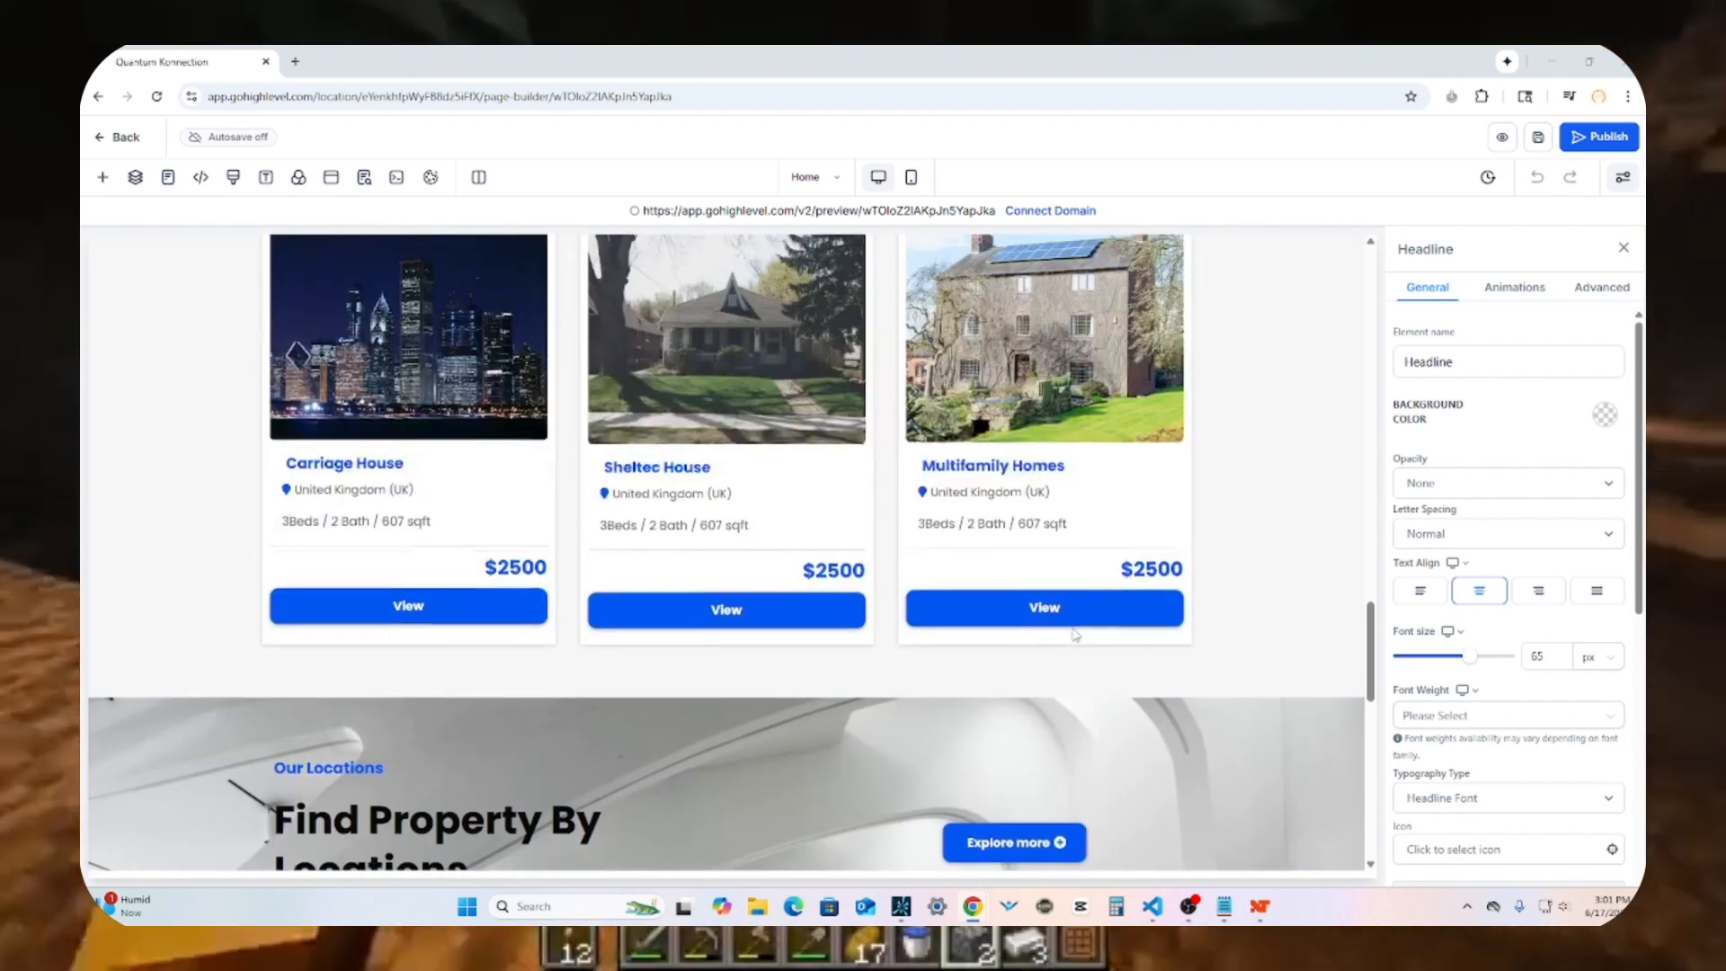
scroll(1074, 634, up, 15)
Step: Replace the hero headline's text with "We Buy Foreclosures Fast - Cash Offer in 24 Hours"
key(ctrl+a)
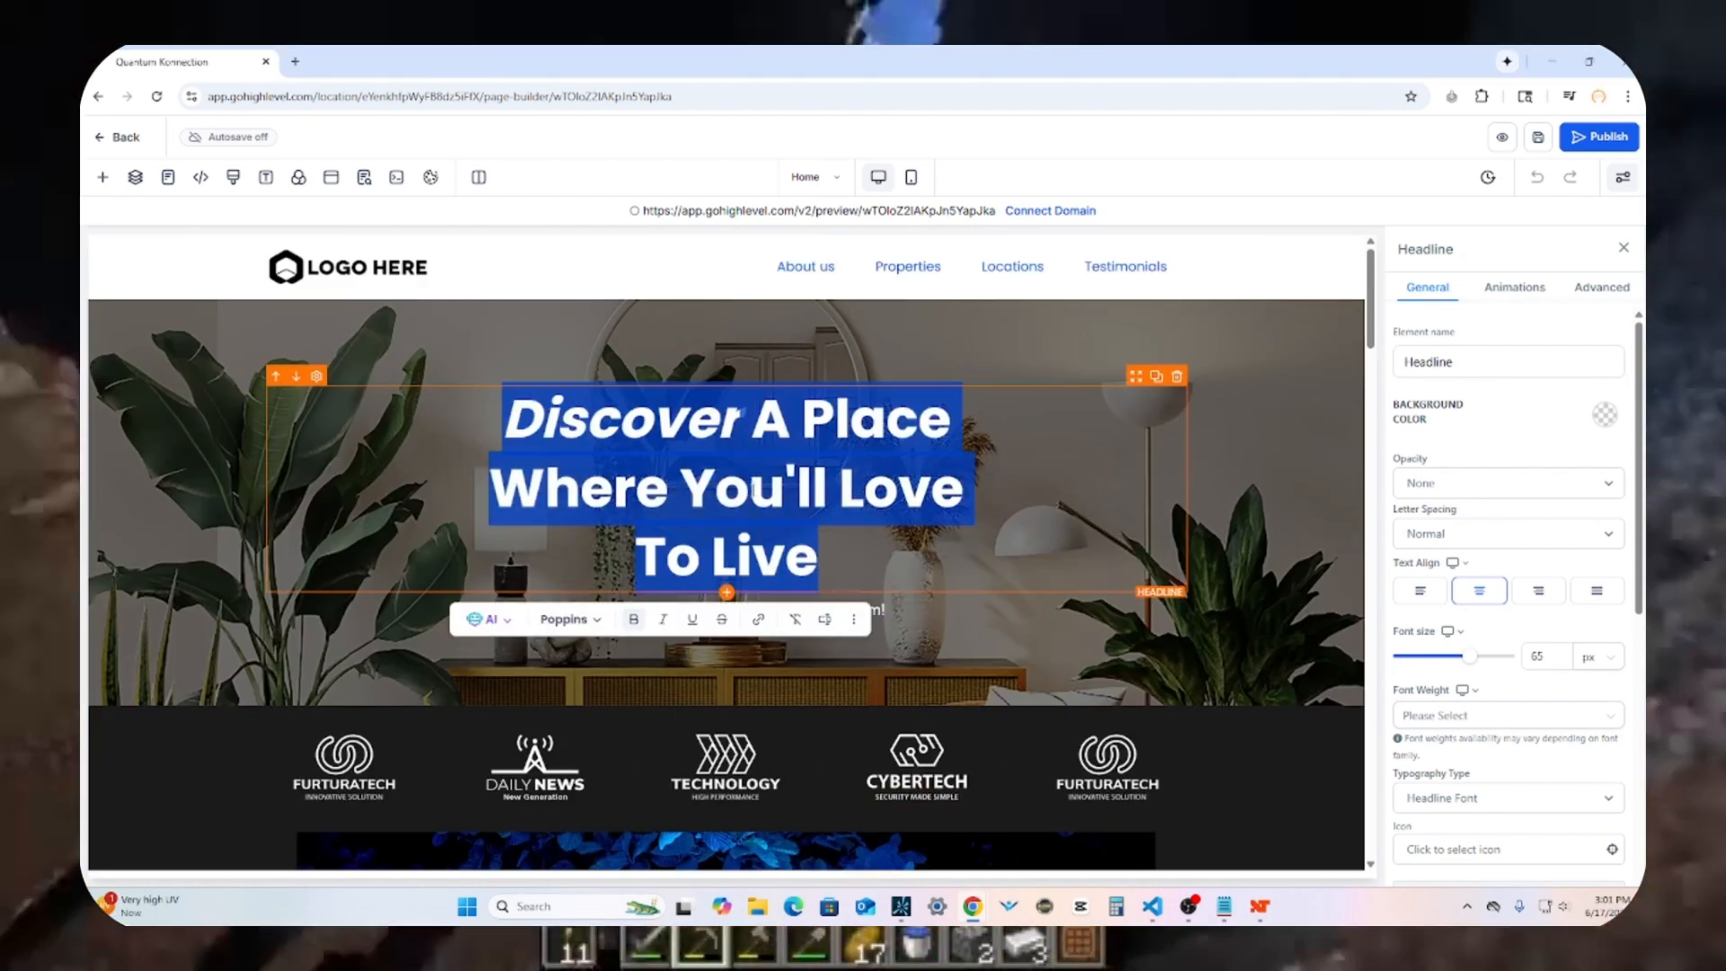
key(ctrl+z)
key(ctrl+y)
click(870, 635)
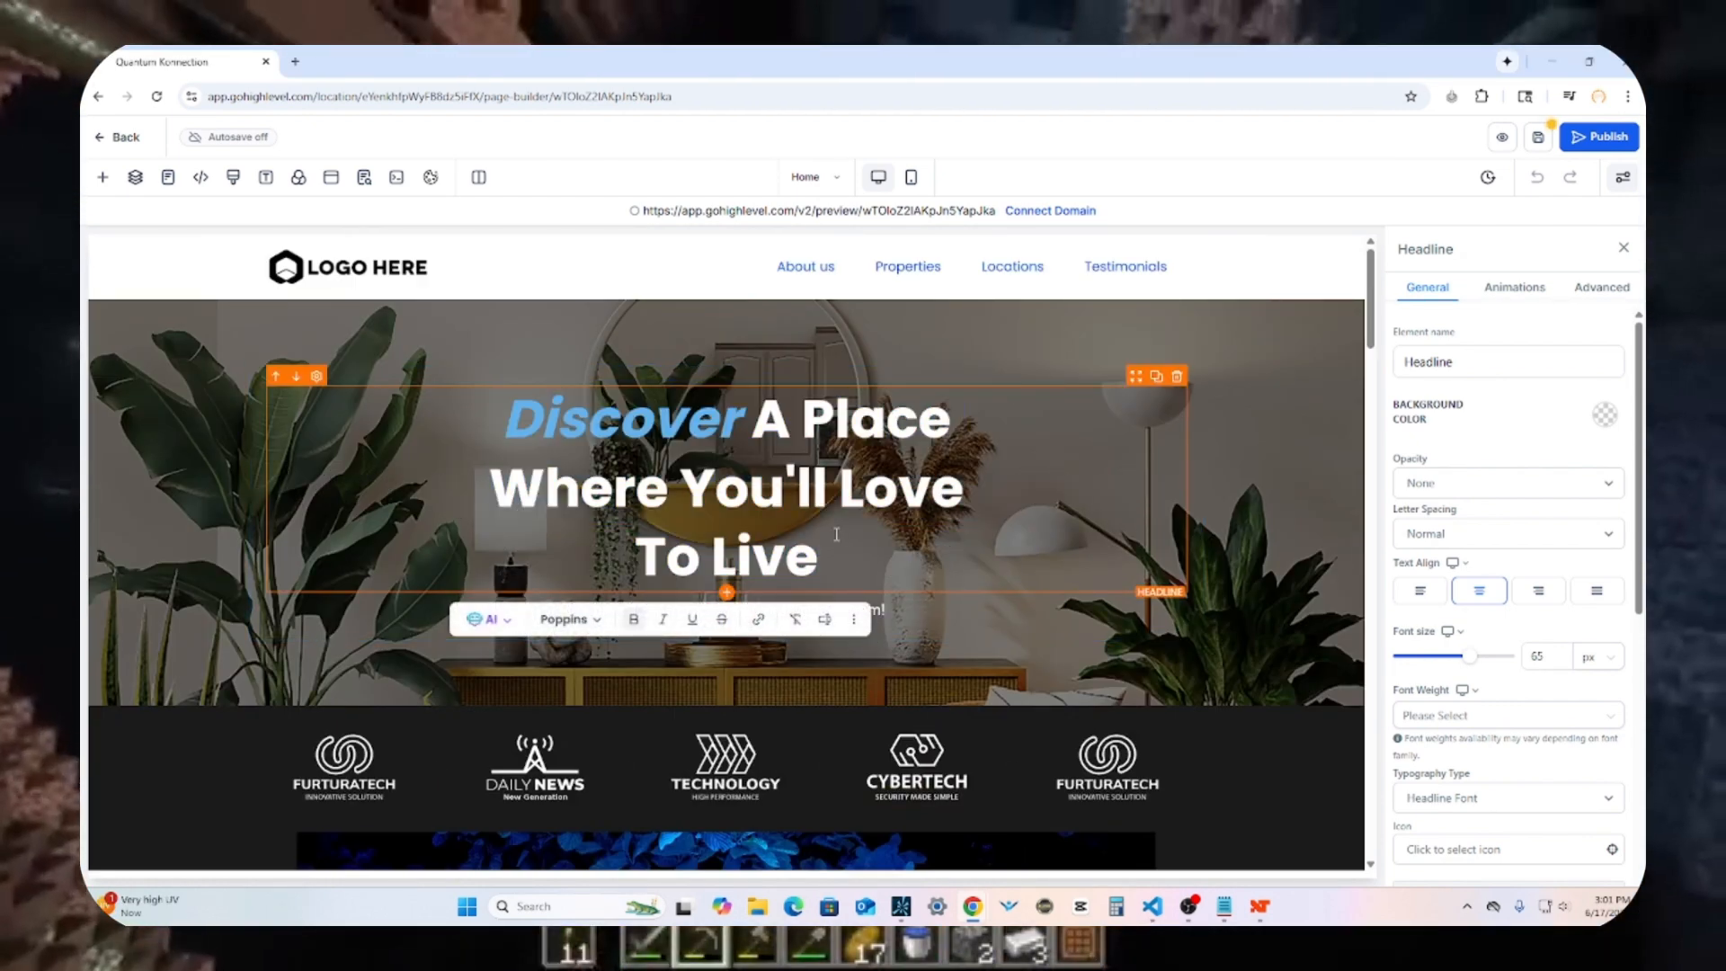
key(ctrl+z)
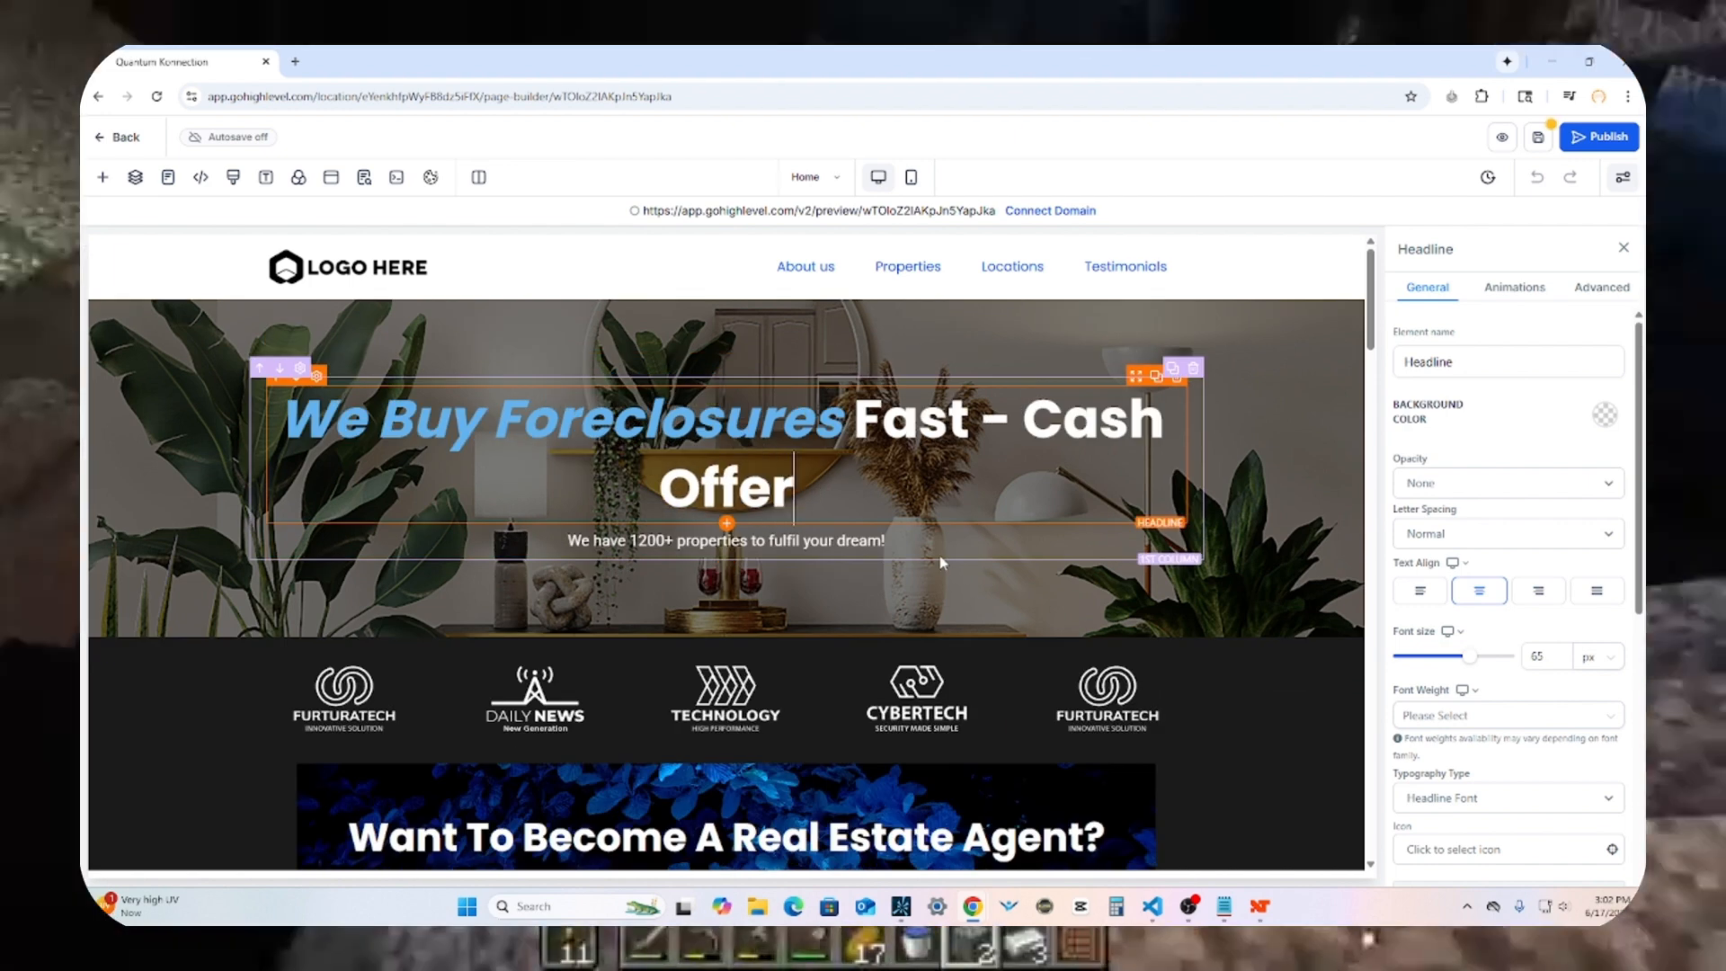
key(ctrl+z)
key(ctrl+z)
Step: Replace the hero sub-headline with "Behind on payments? Facing foreclosure? We'll make you a fair, no-obligation cash offer today."
drag(568, 540, 867, 635)
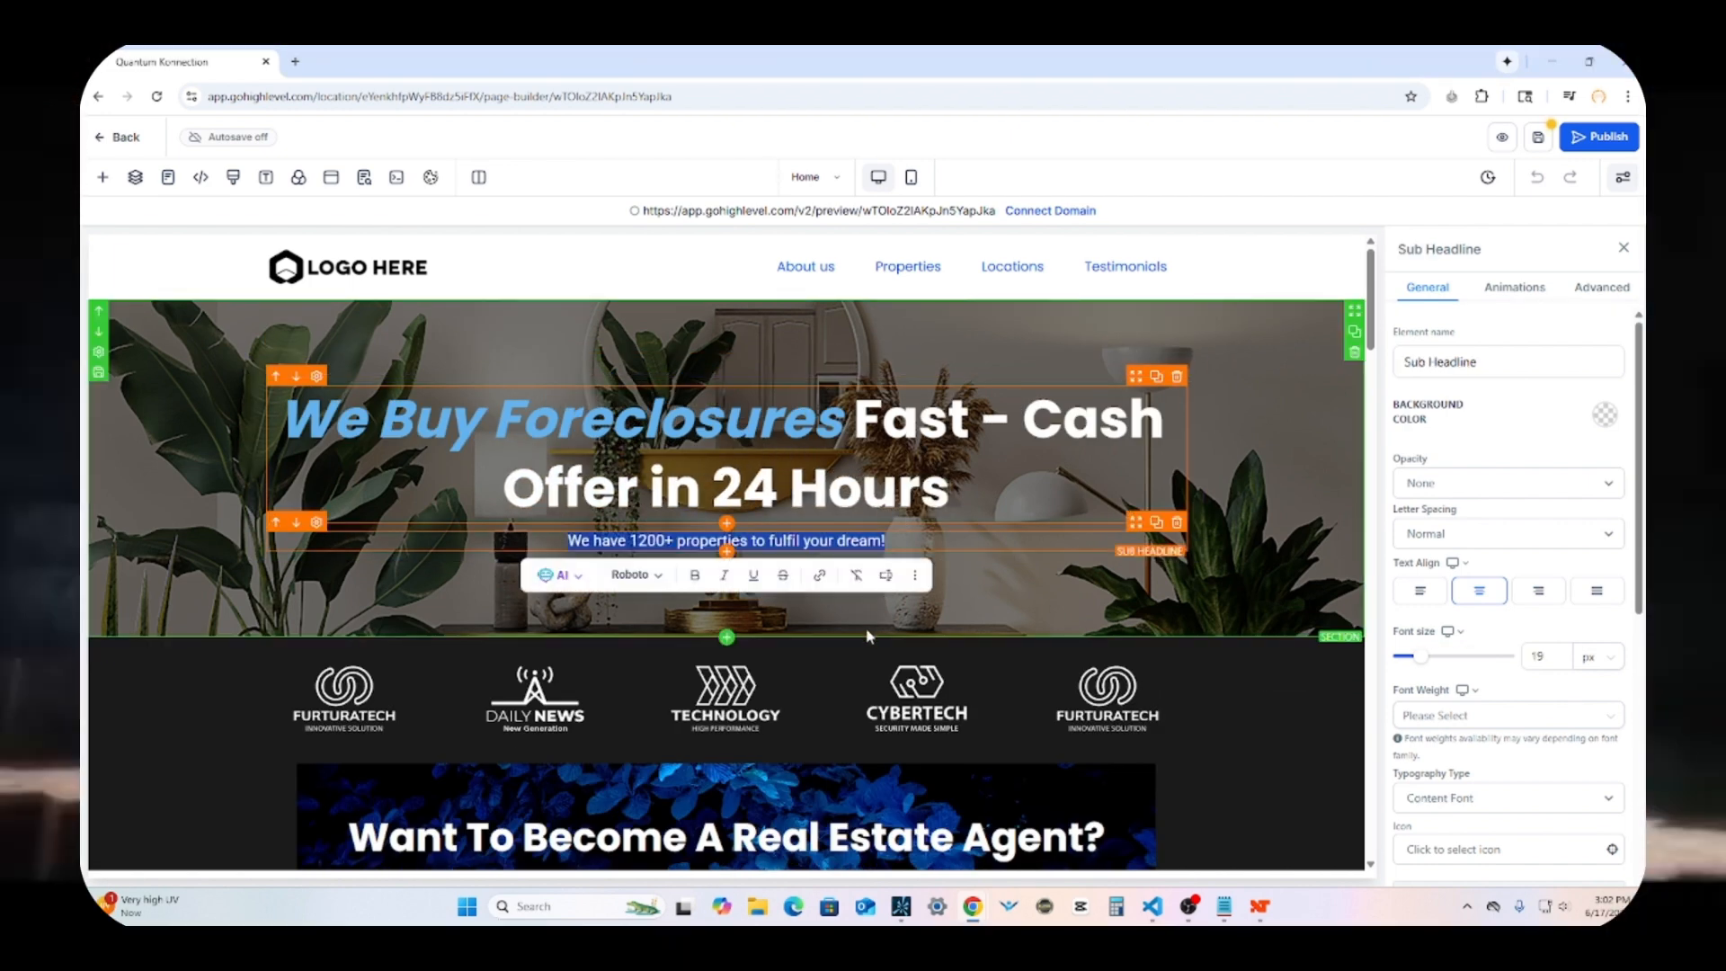
click(867, 636)
double_click(819, 541)
key(ctrl+z)
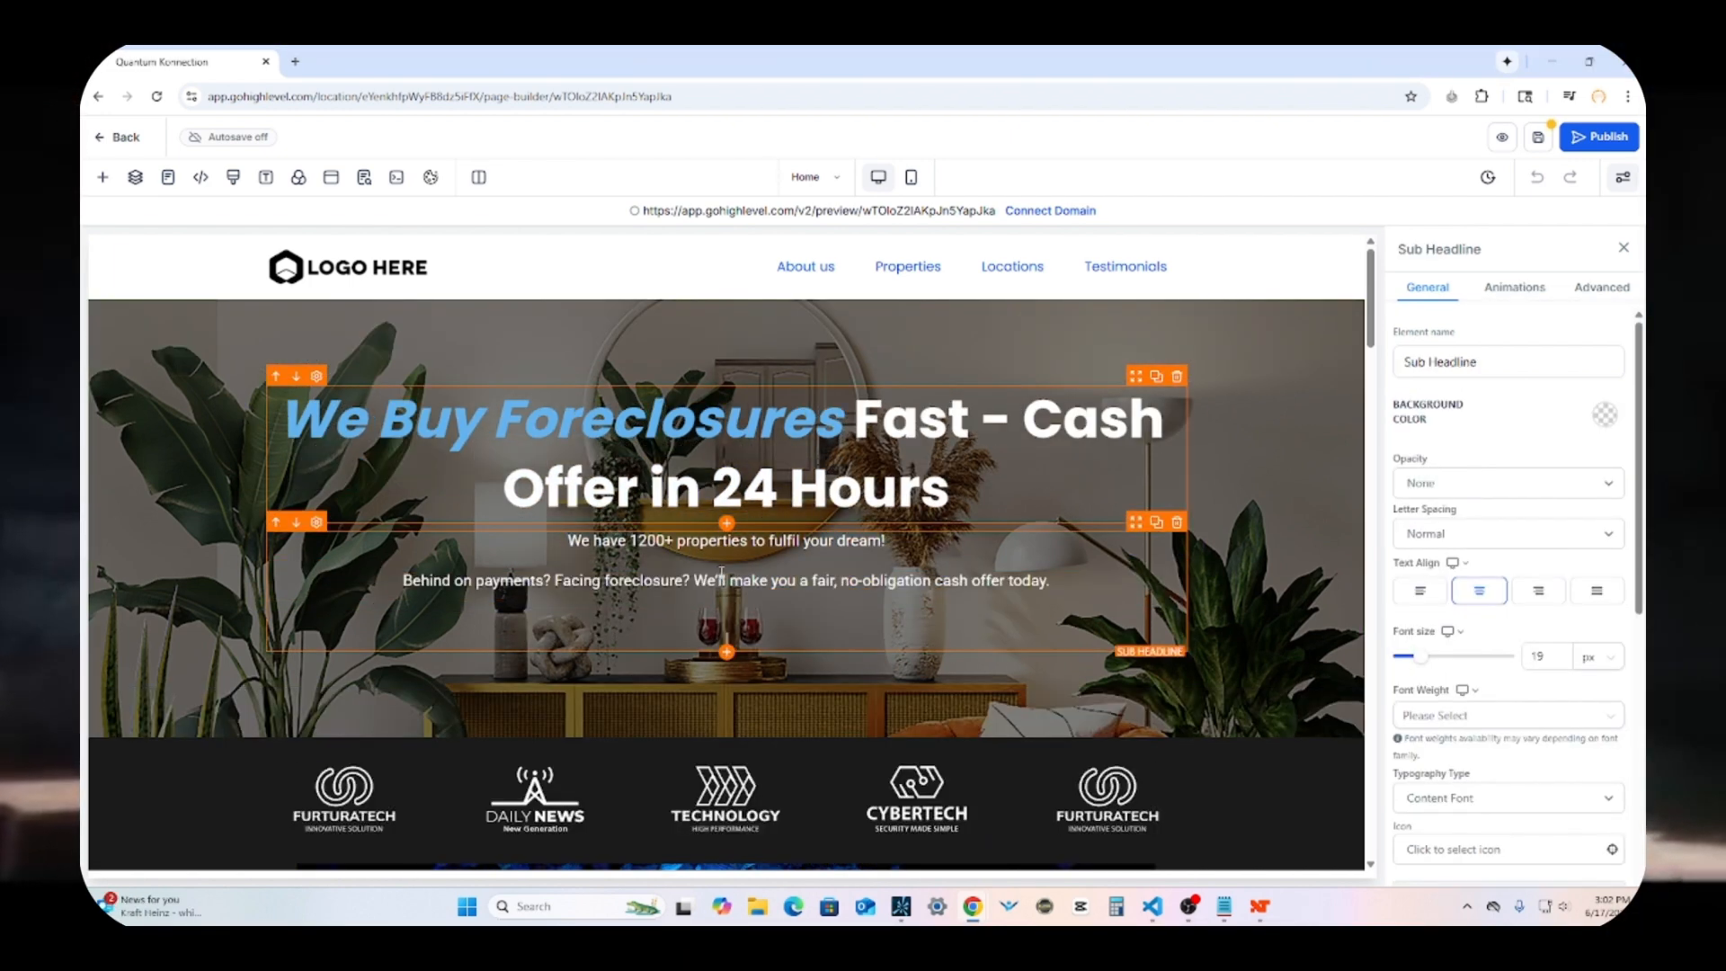
click(1276, 548)
key(ctrl+z)
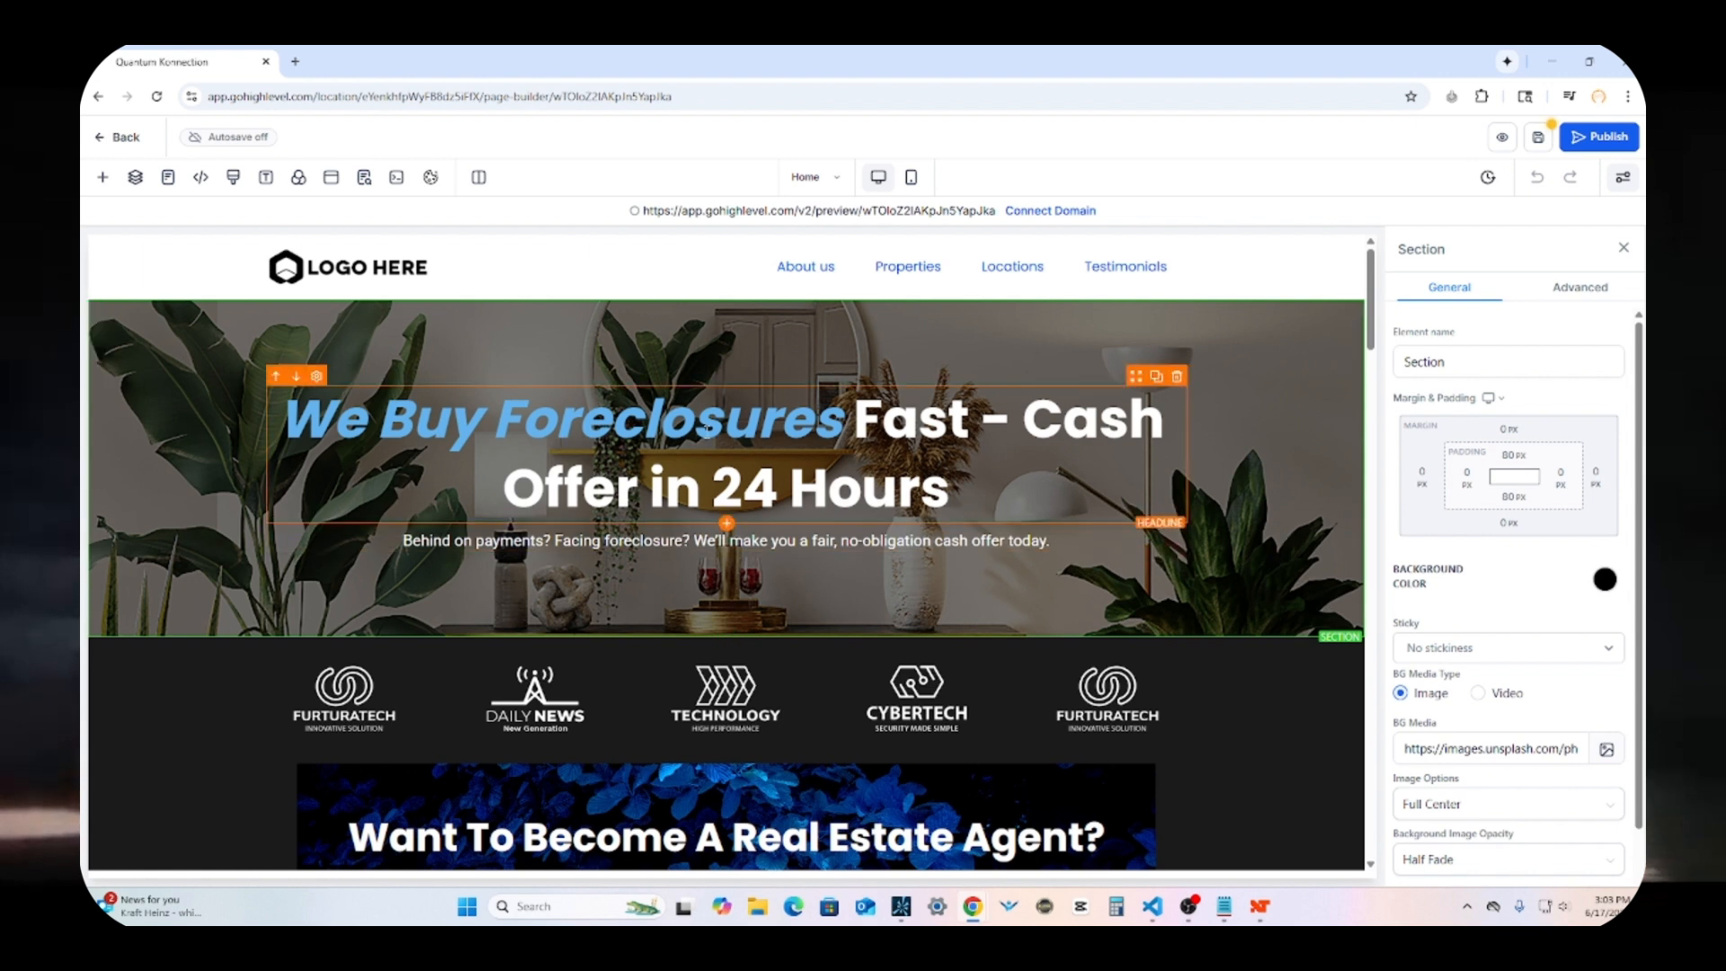
Step: Make "Fast" part of the hero headline's blue italic text and remove the white "Fast -" before "Cash Offer in 24 Hours"
click(853, 420)
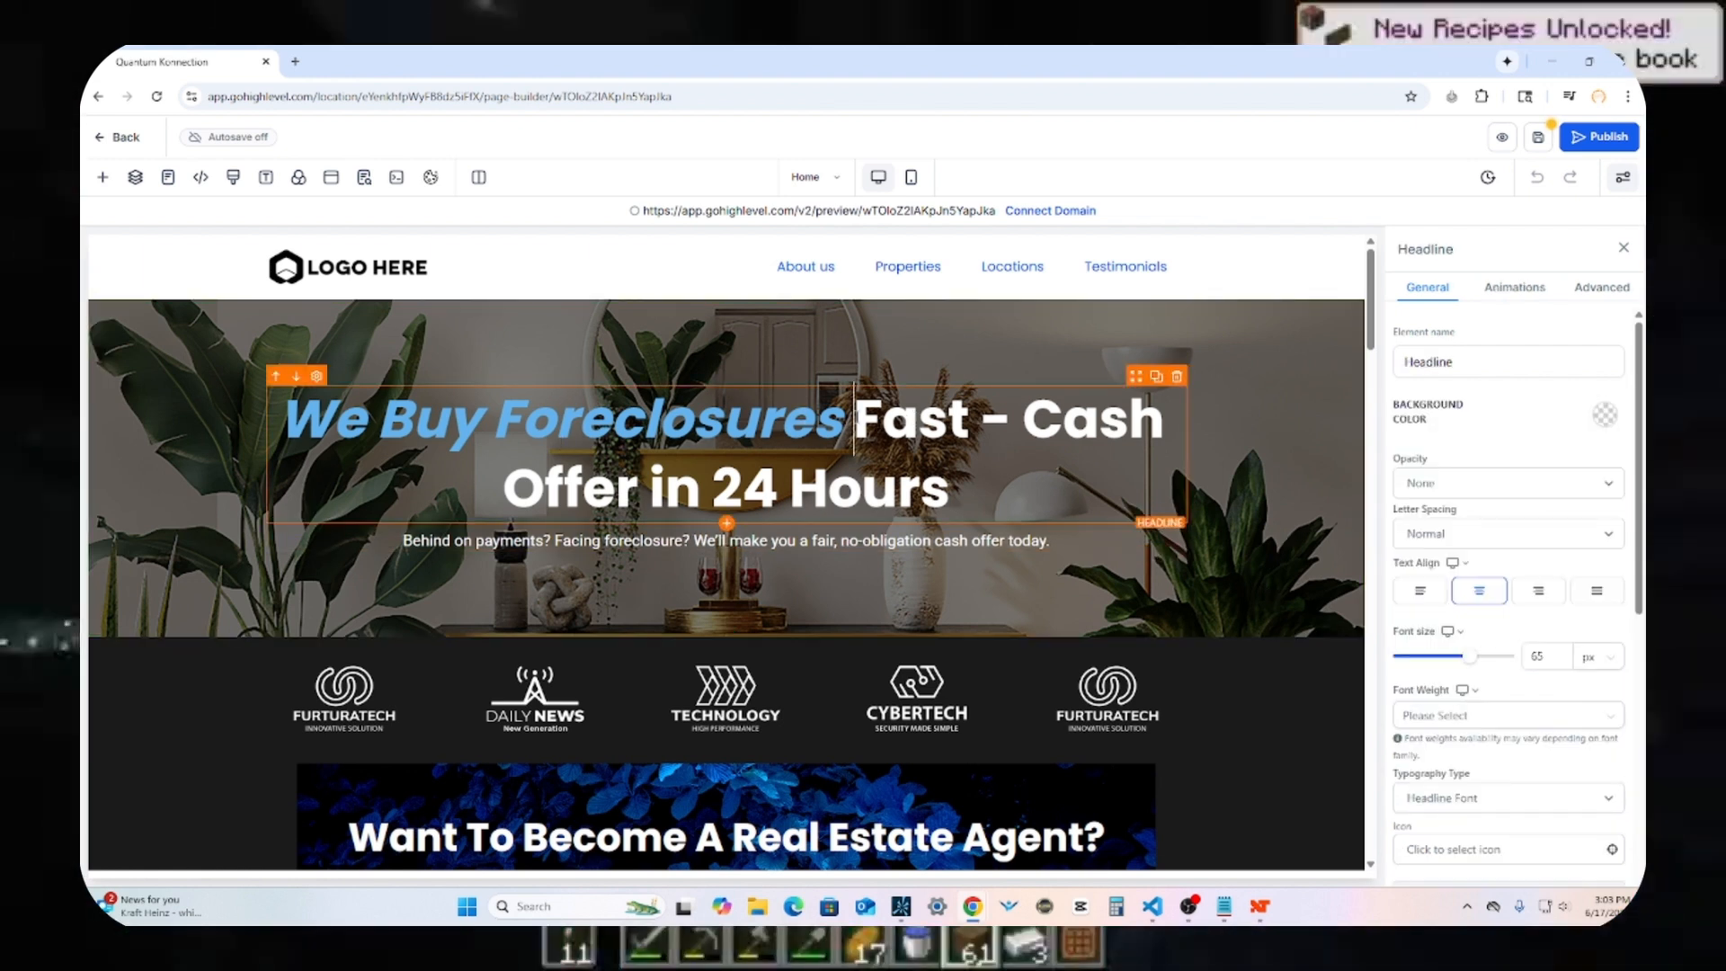
text(F)
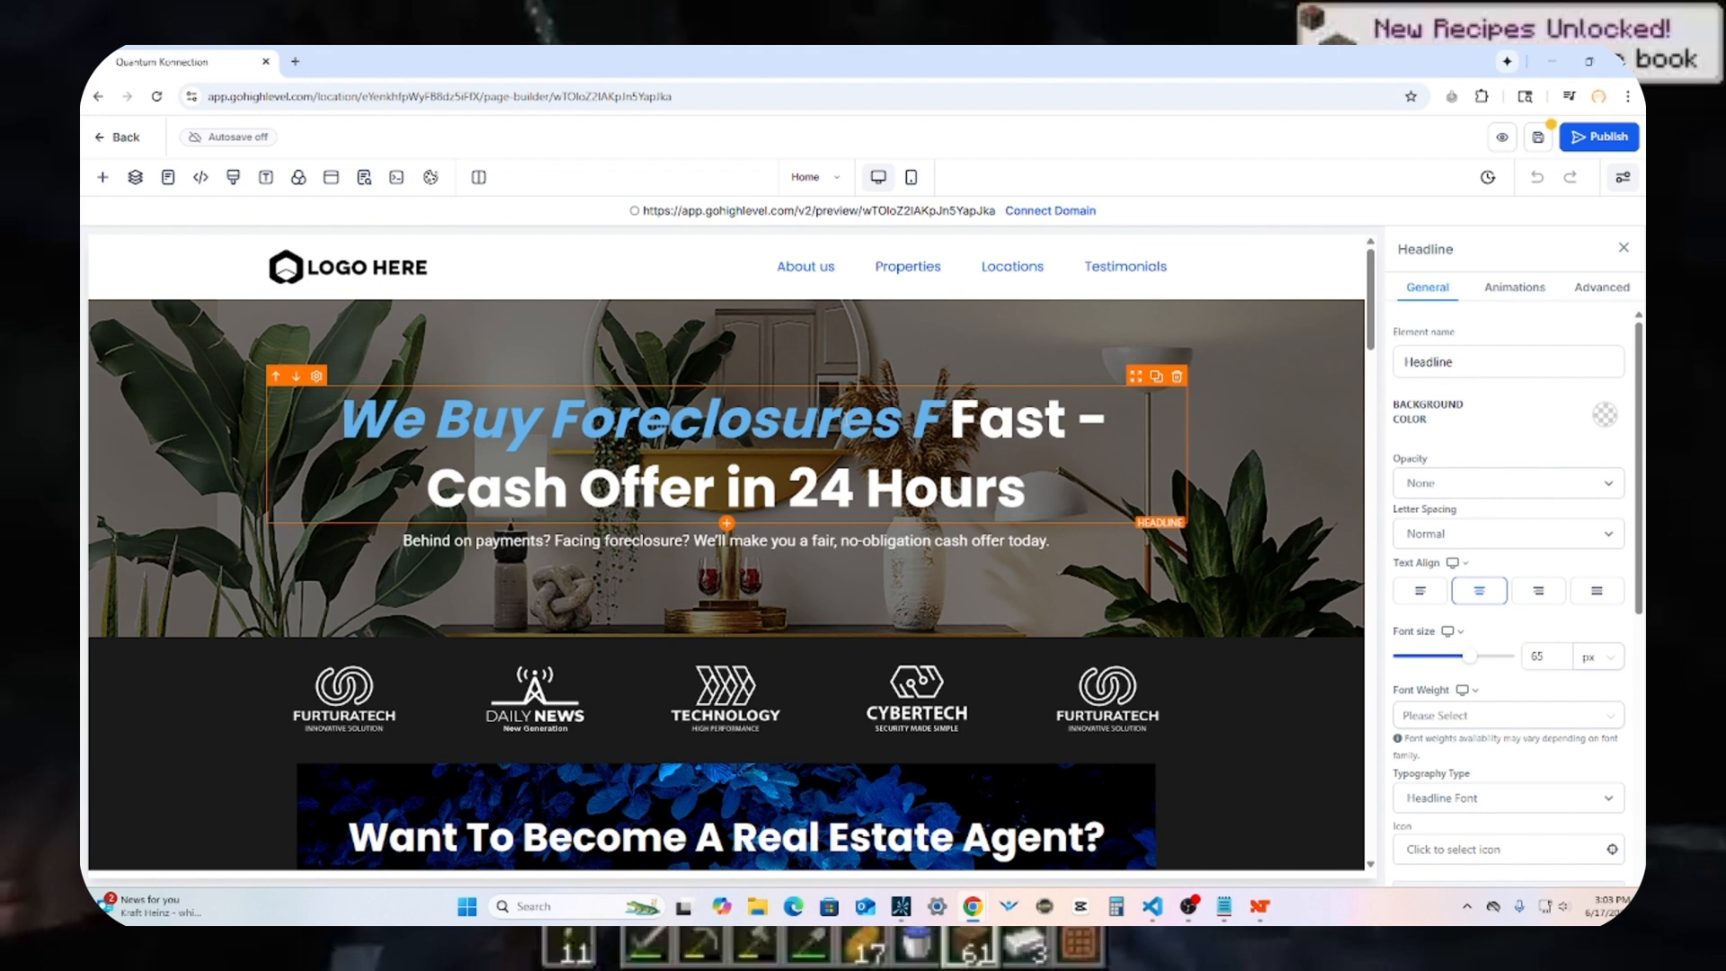
text(ast)
key(Delete)
key(Delete)
key(Delete)
key(Delete)
key(Delete)
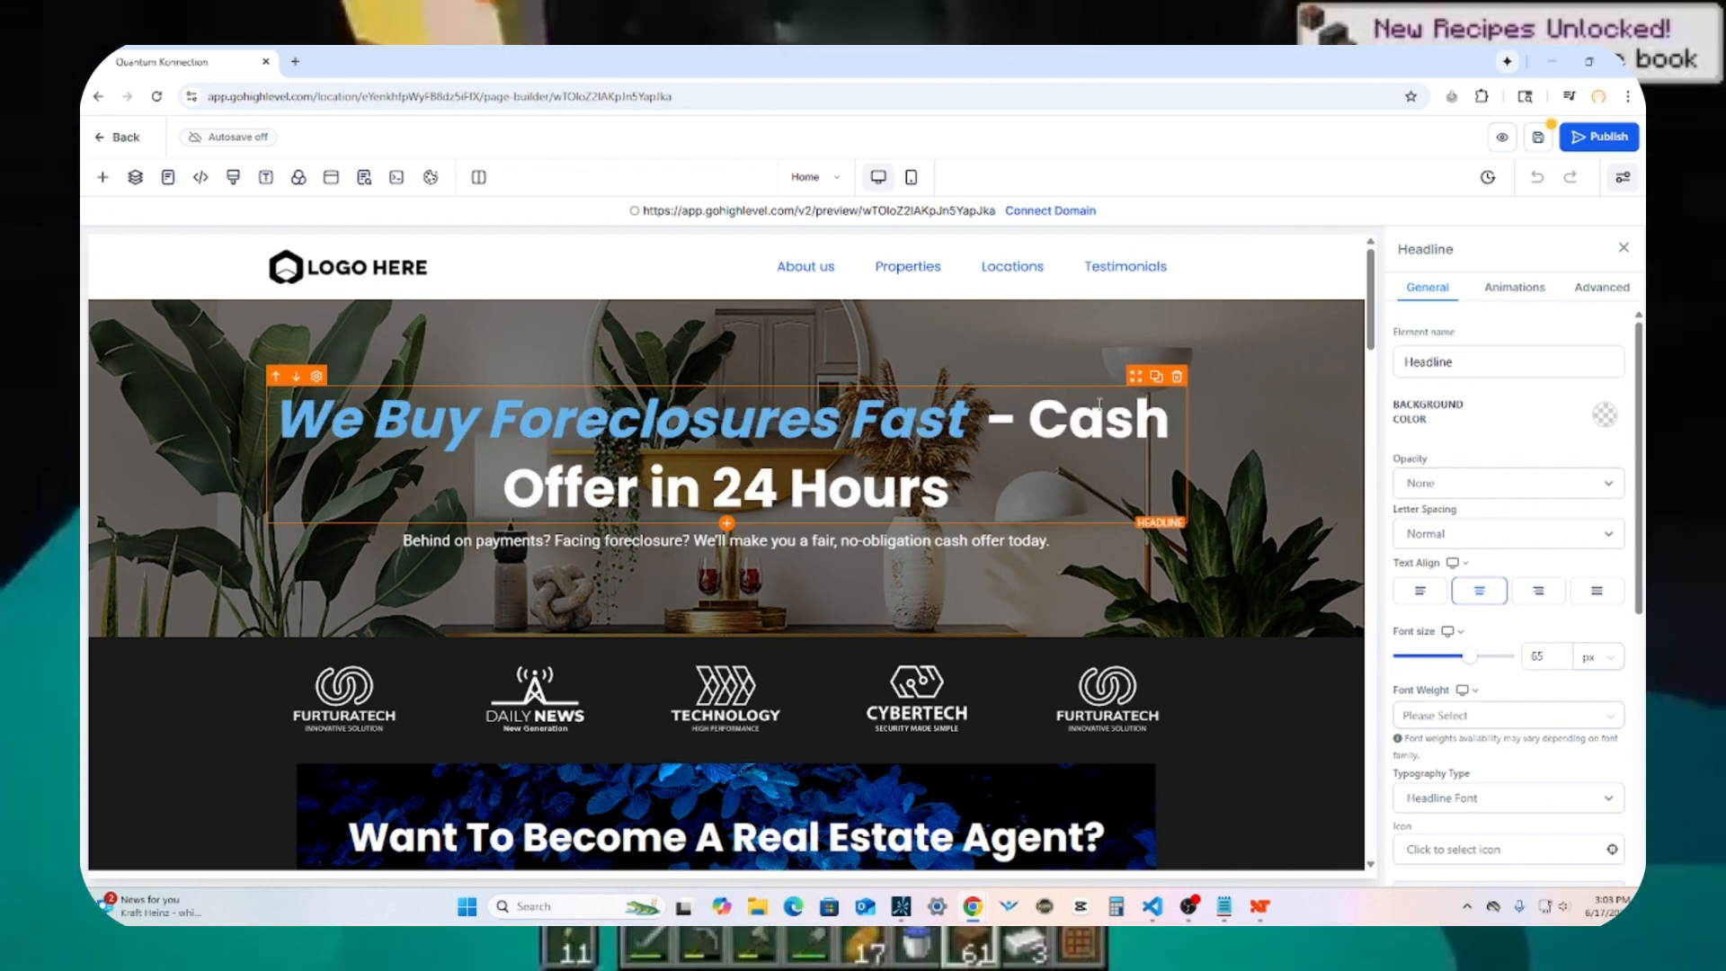
key(Delete)
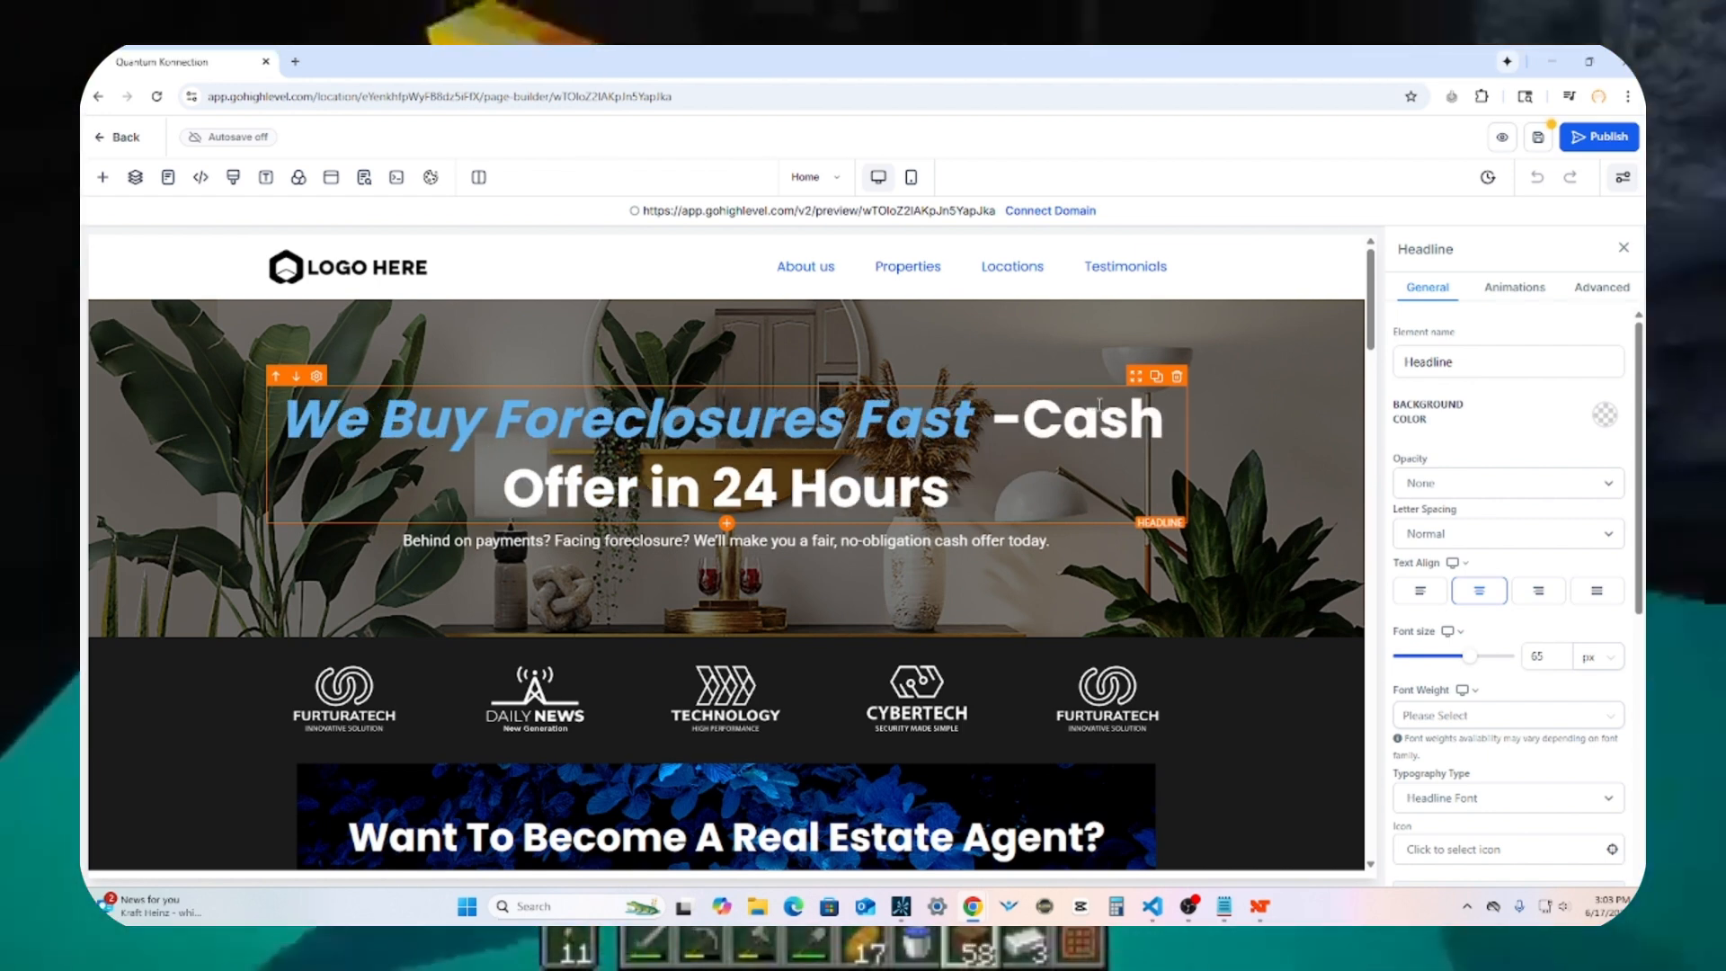
key(Delete)
click(826, 529)
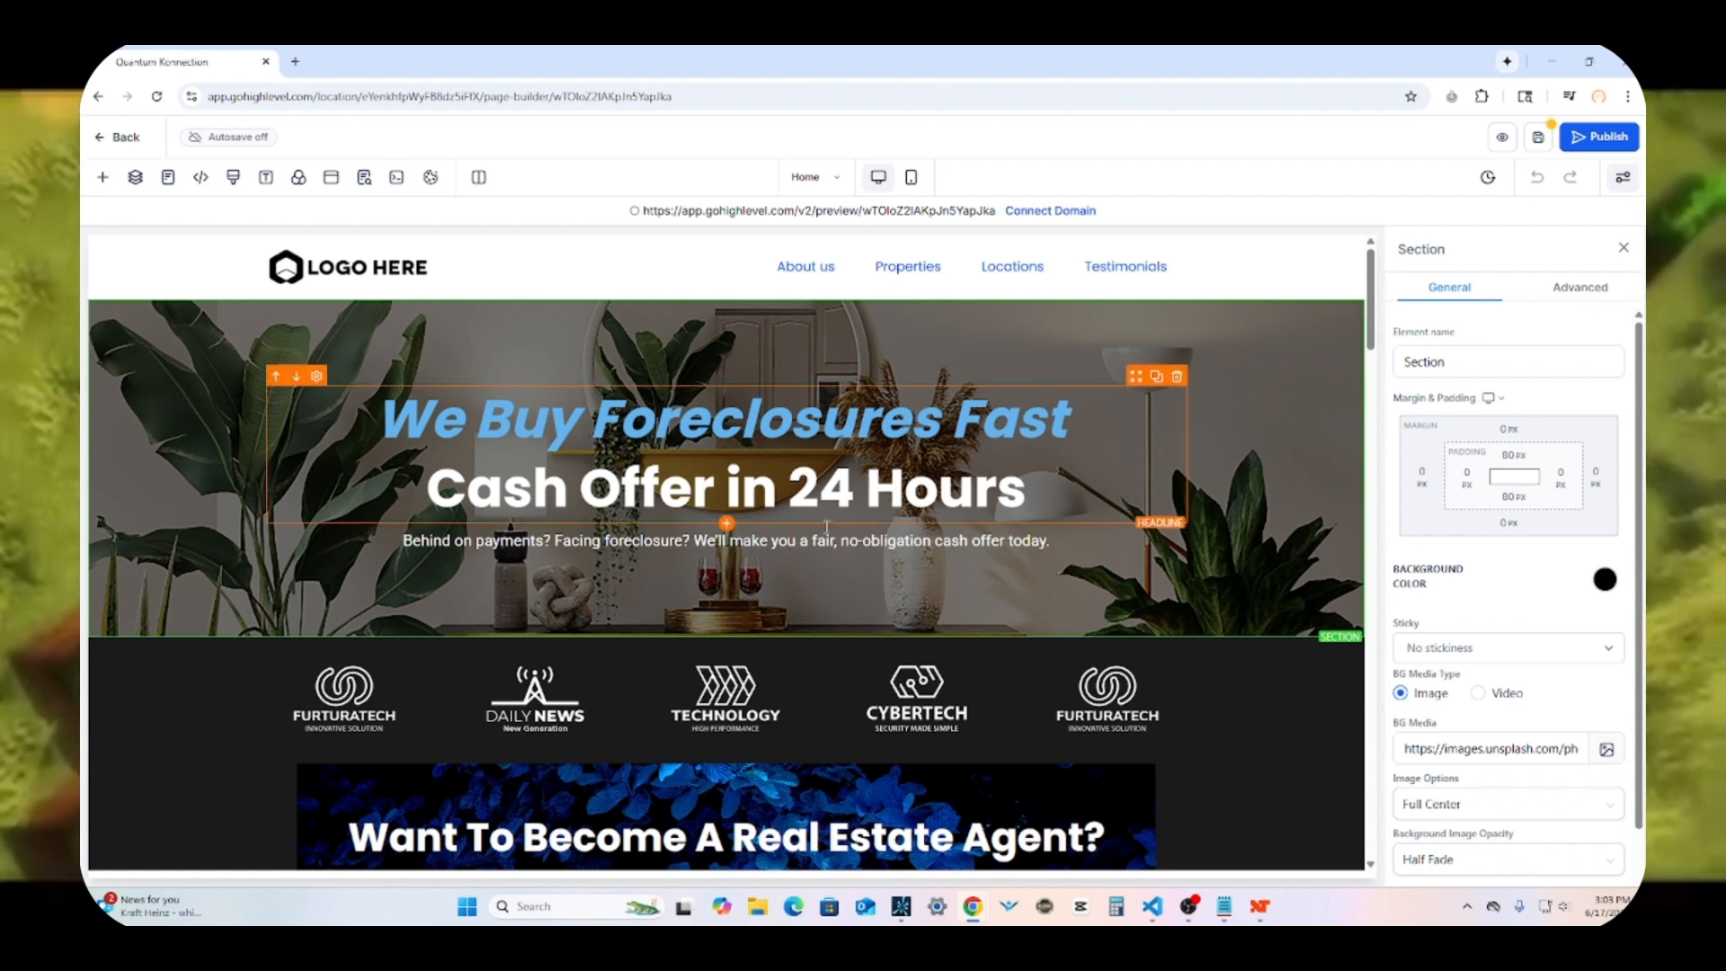
Step: Add the line "No Repairs. No Agents. No Waiting." below the "Want To Become A Real Estate Agent?" headline text
scroll(825, 529, down, 3)
click(773, 503)
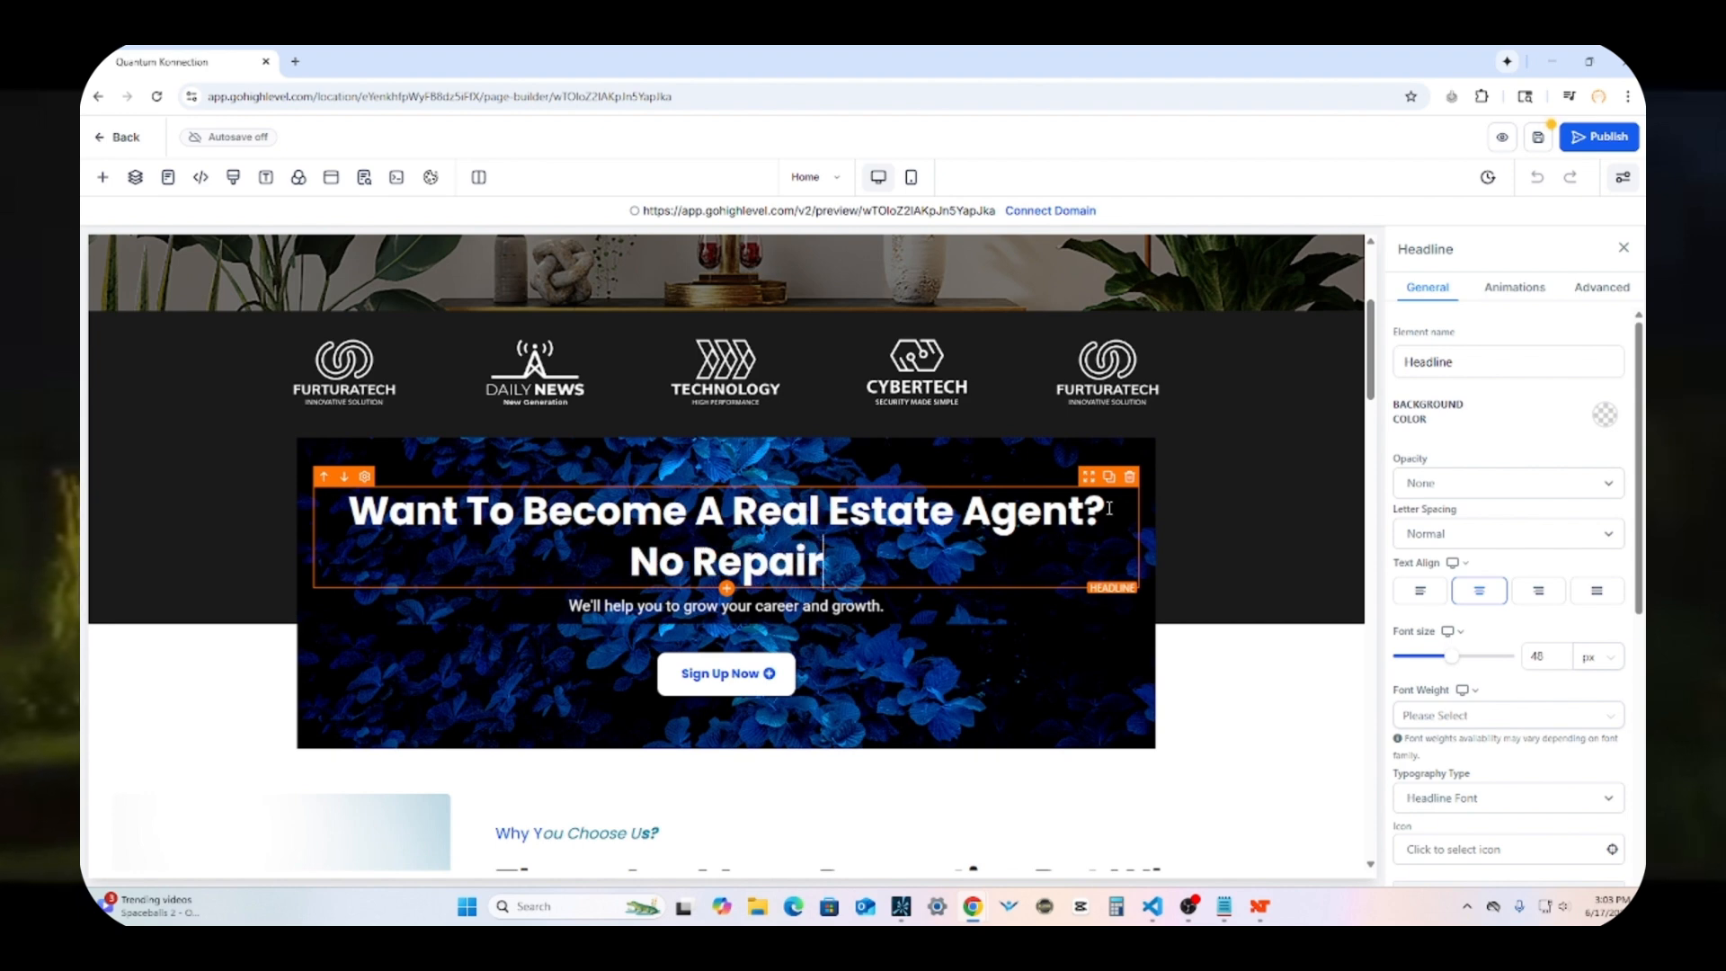
text(s)
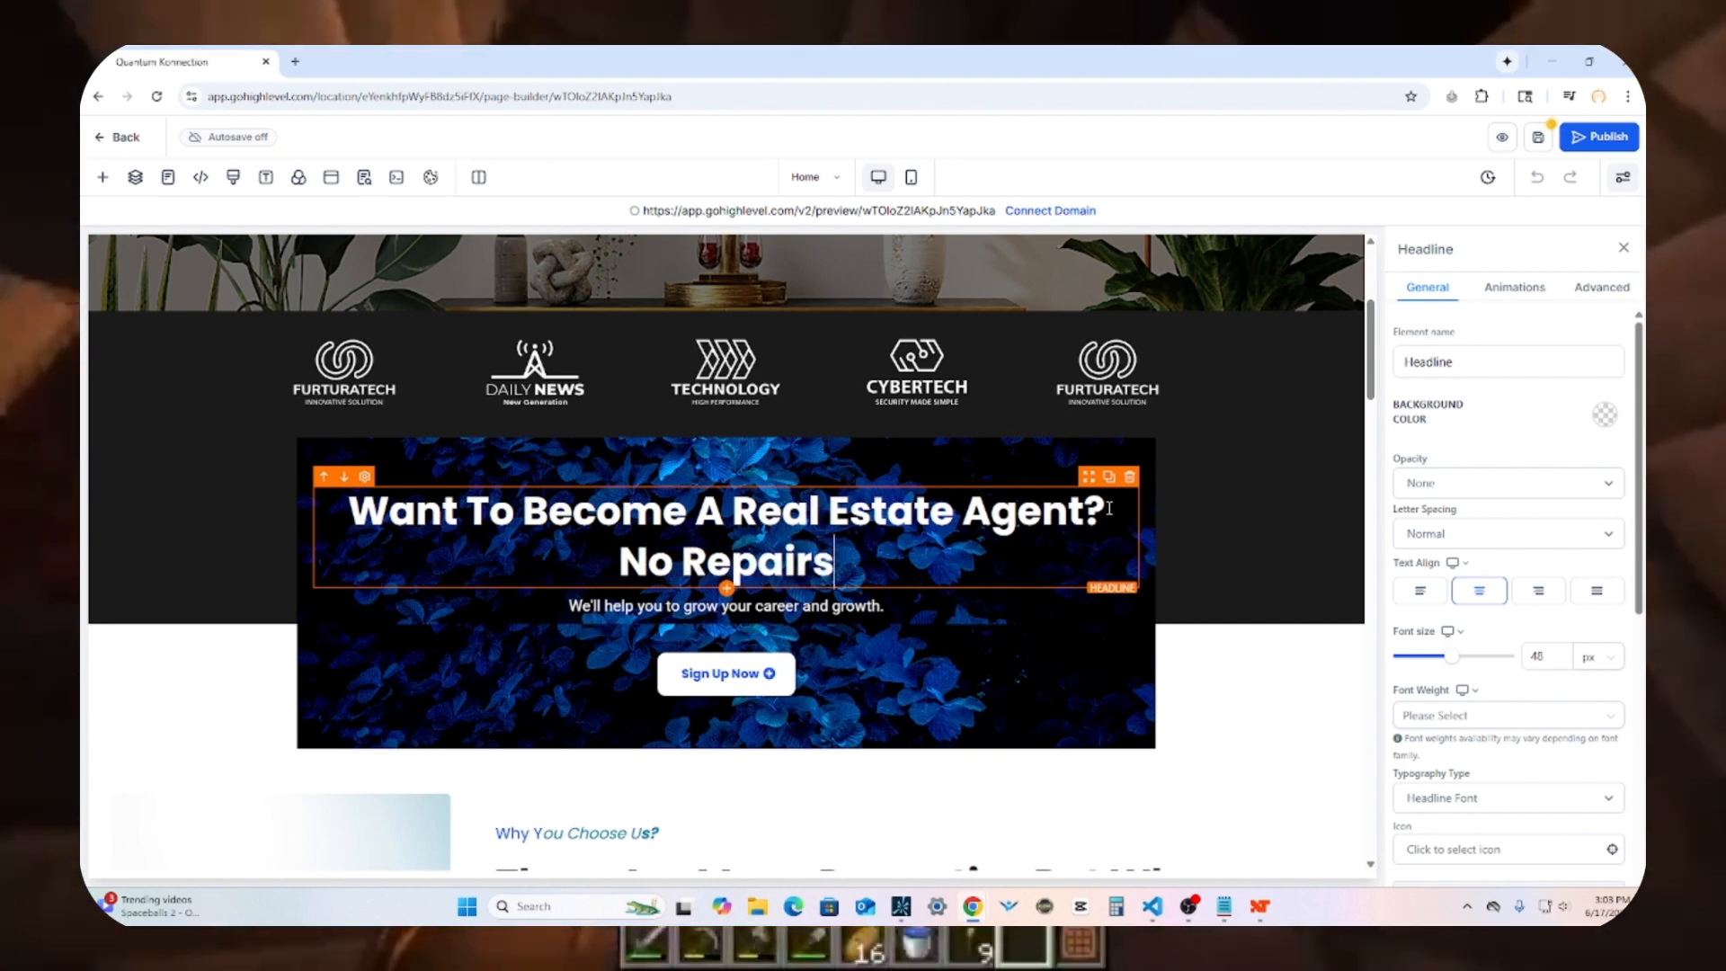
key(BackSpace)
text(s. No )
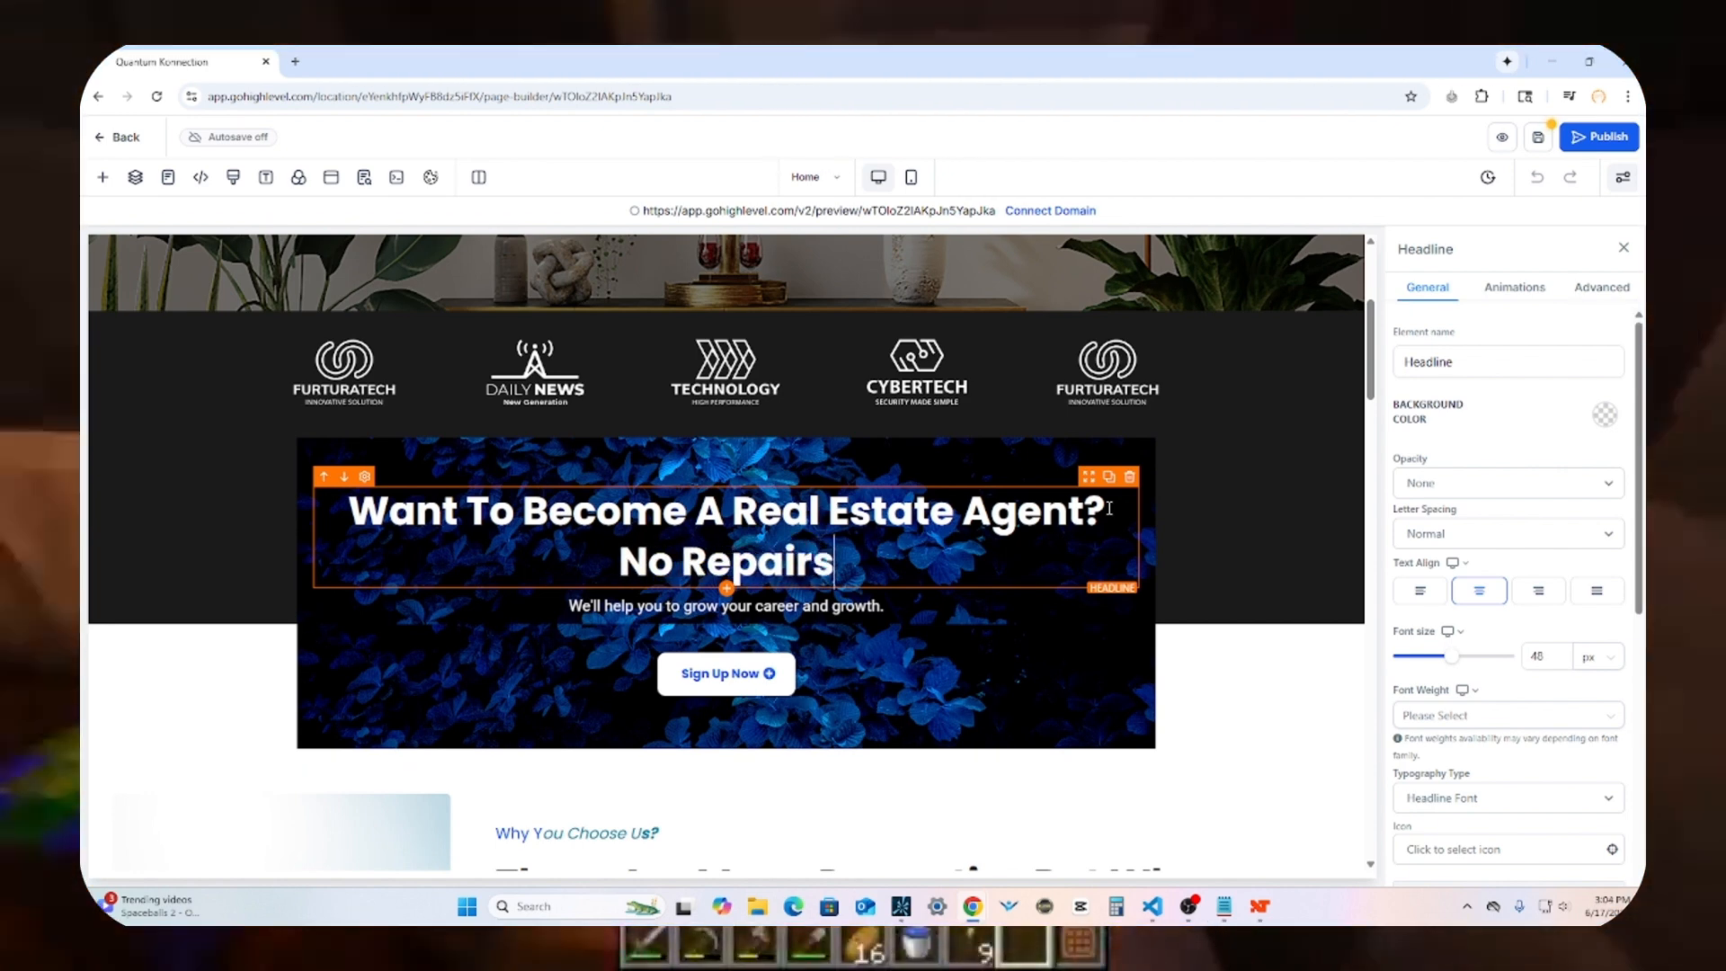
text(Agents. No Waiting)
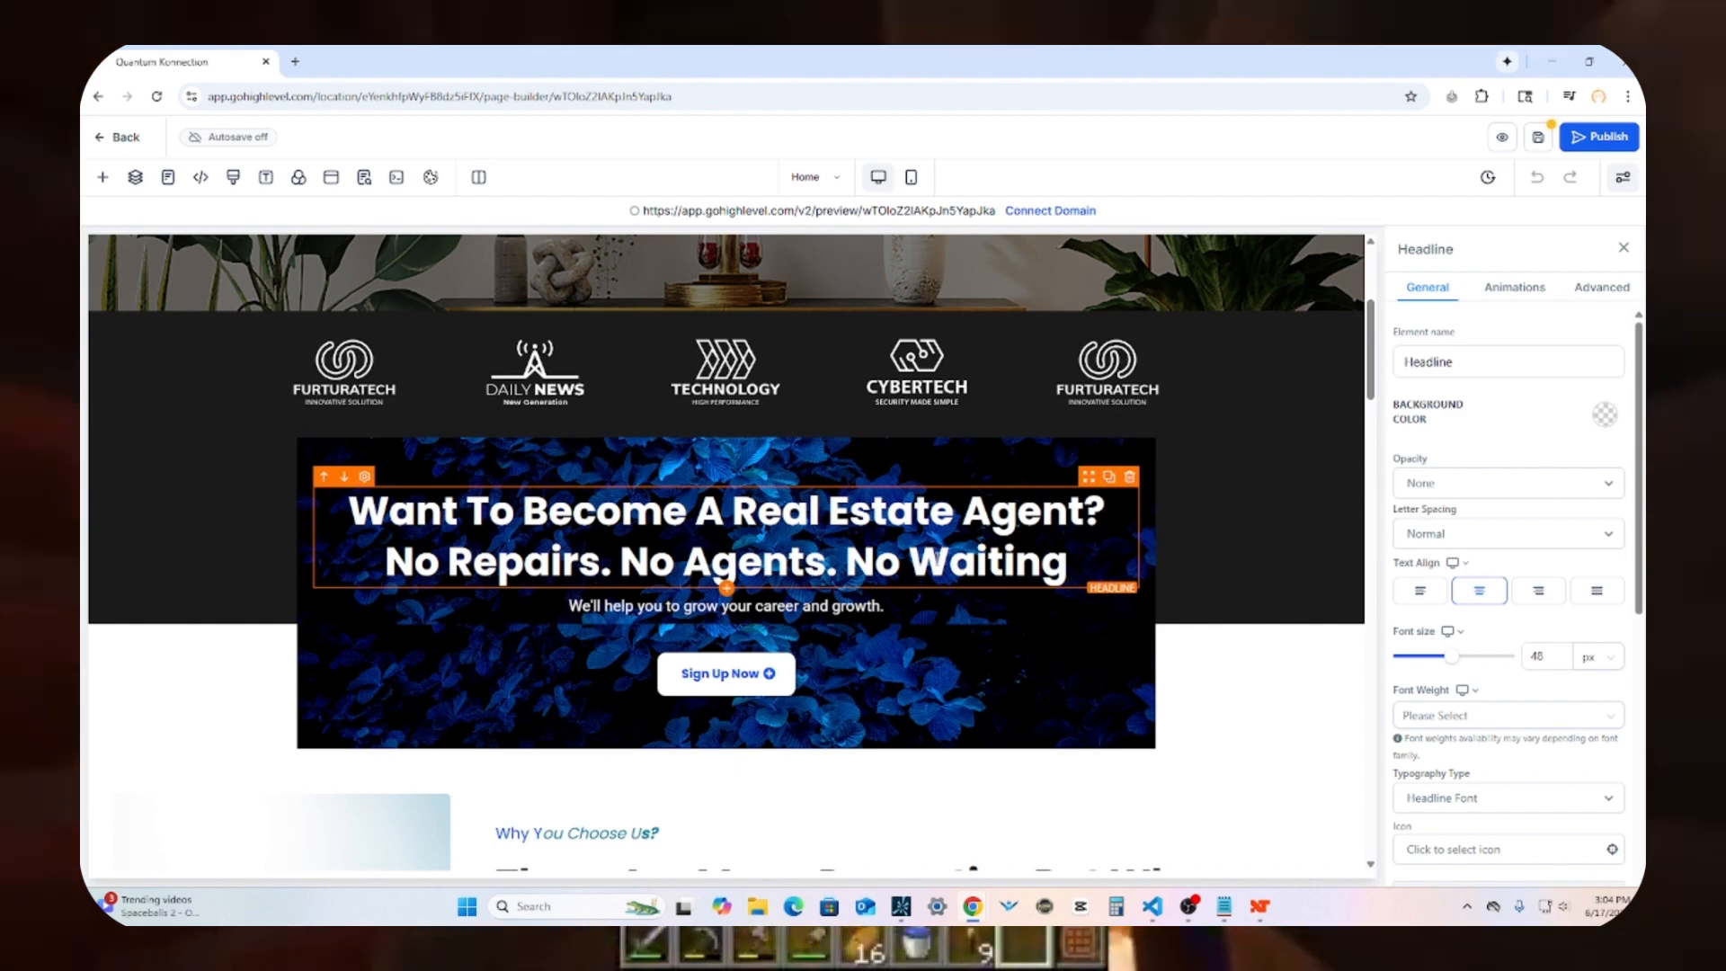
Step: Move the "No Repairs. No Agents. No Waiting." line from the banner headline into the sub-headline, replacing the sub-headline's text
key(shift+Home)
key(ctrl+x)
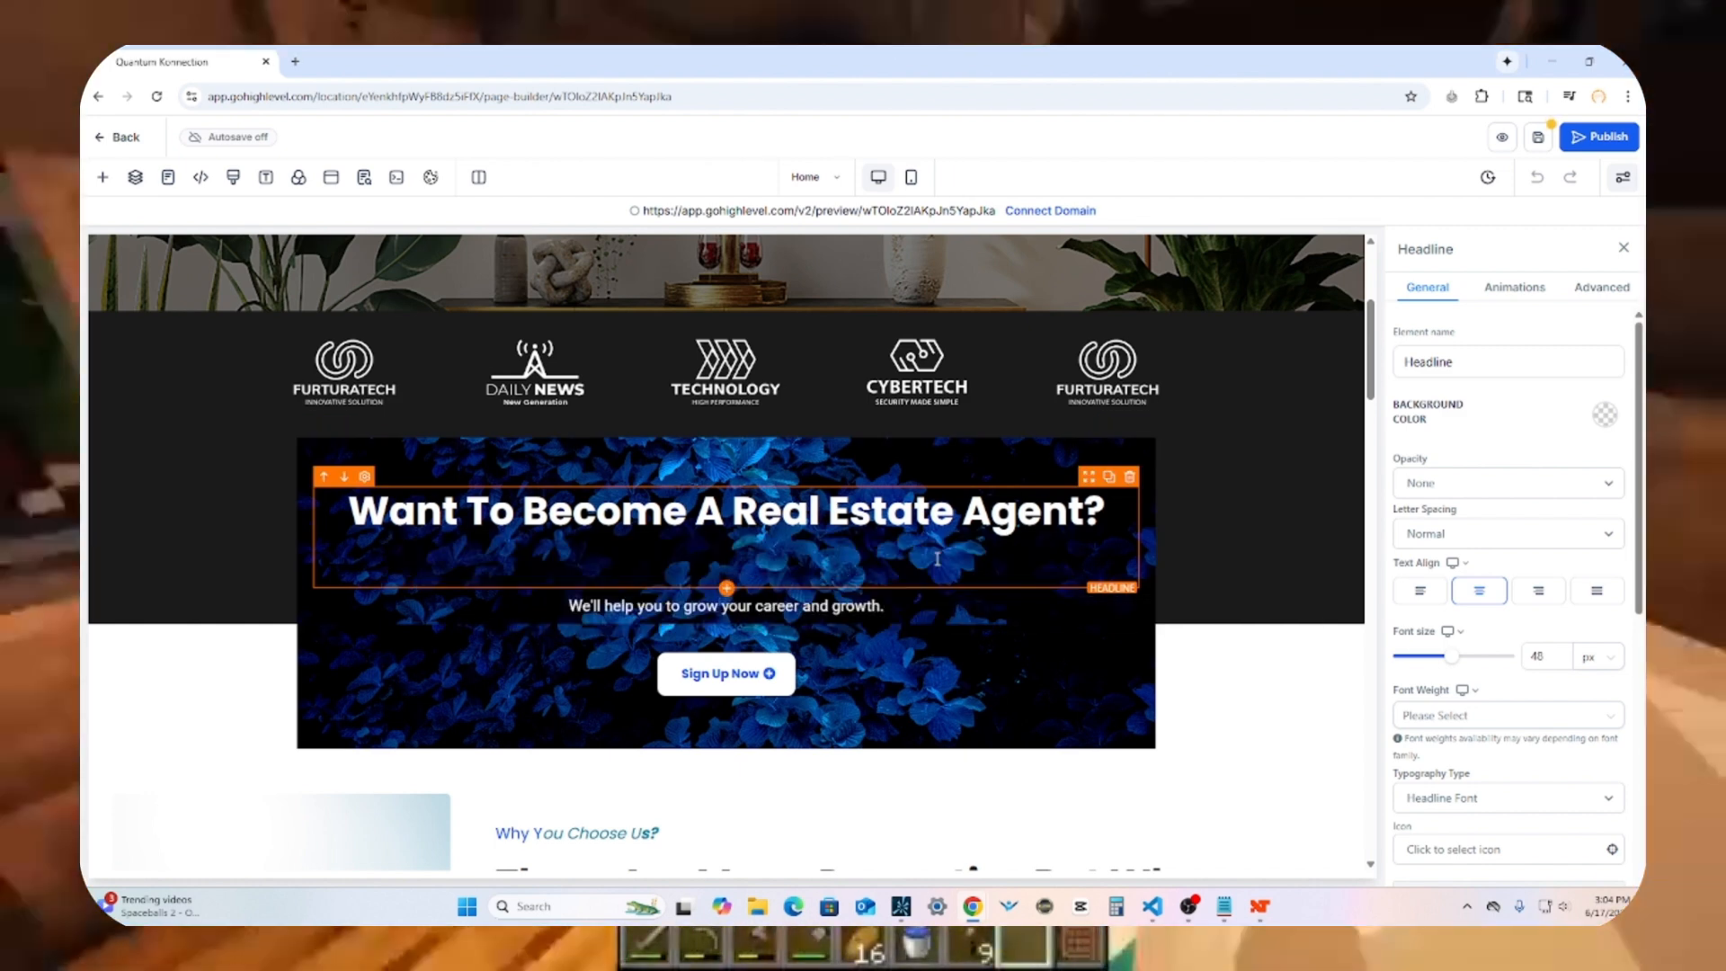
click(605, 626)
key(Return)
key(ctrl+v)
key(shift+Up)
key(BackSpace)
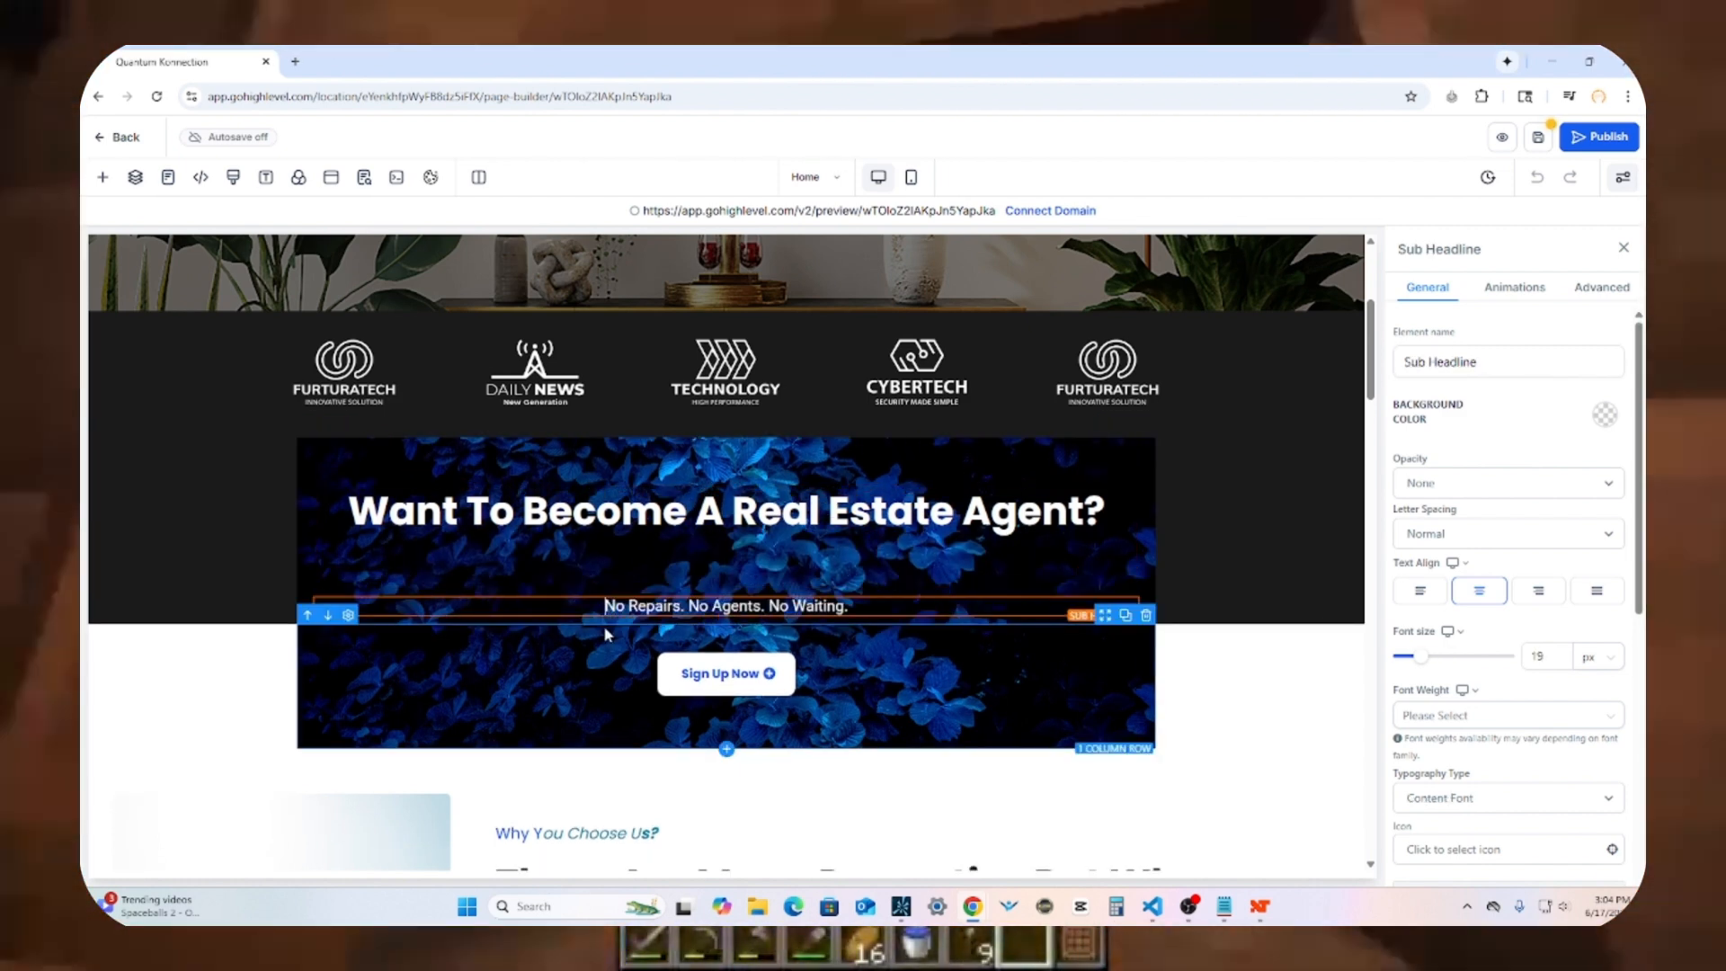
click(666, 569)
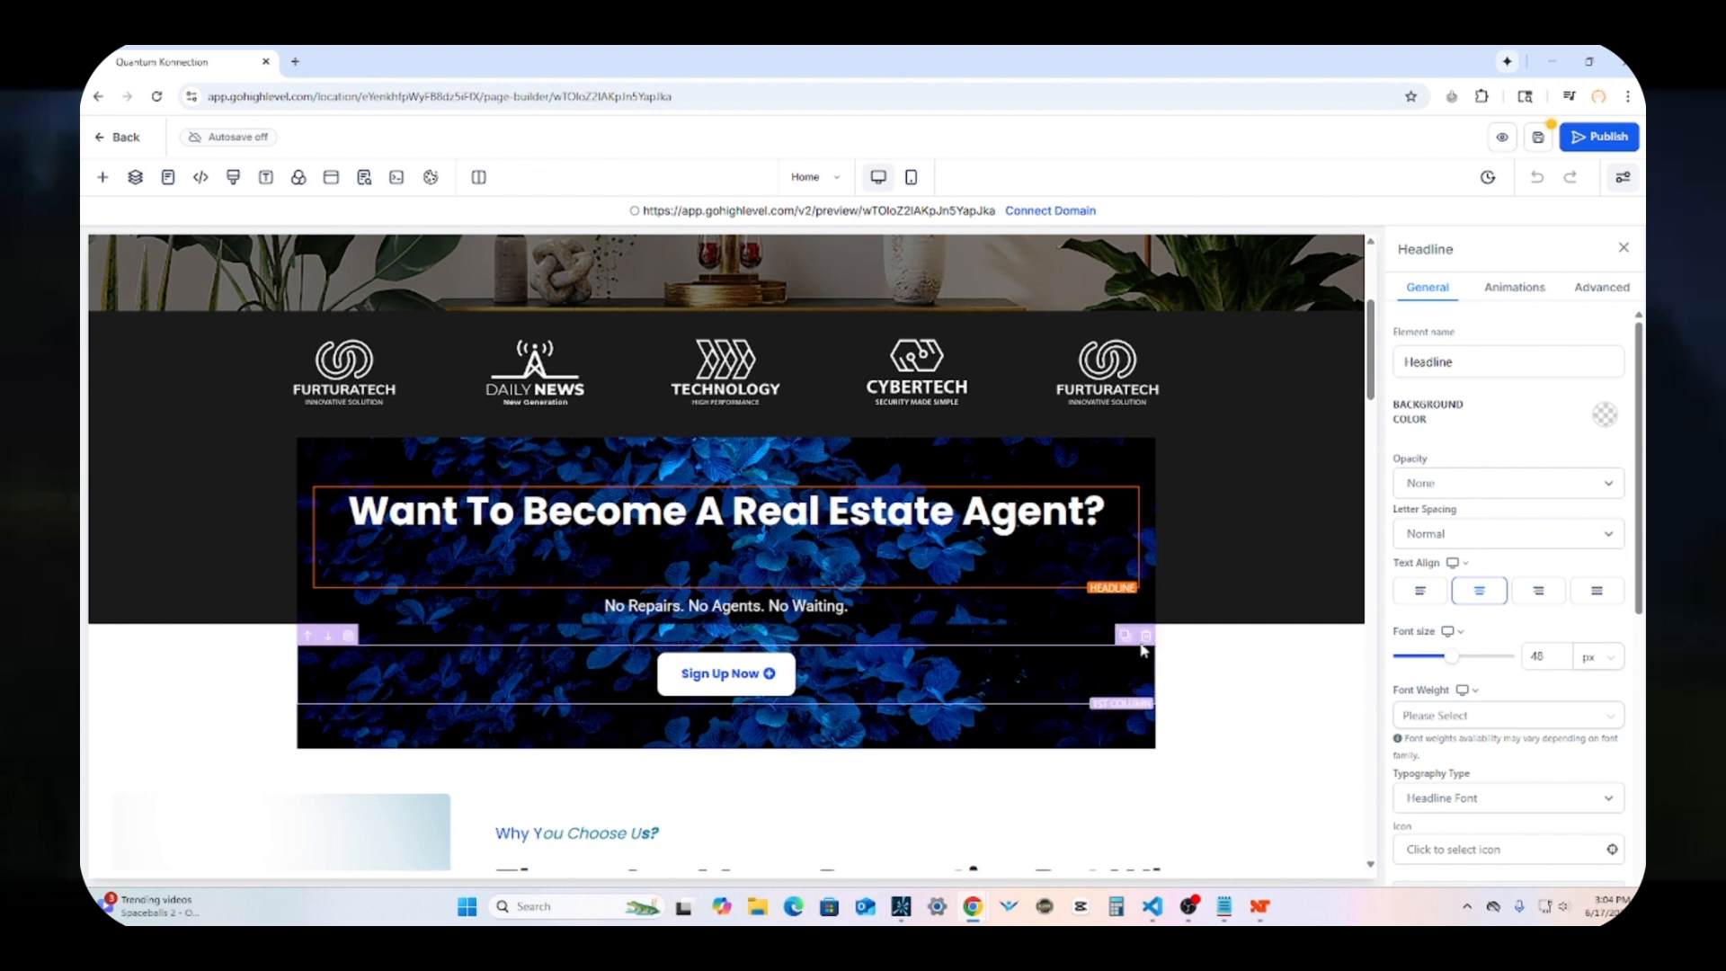
Step: Change the text of the banner's "Sign Up Now" button to "Get My Cash Offer"
click(1208, 679)
click(726, 673)
scroll(1481, 672, down, 5)
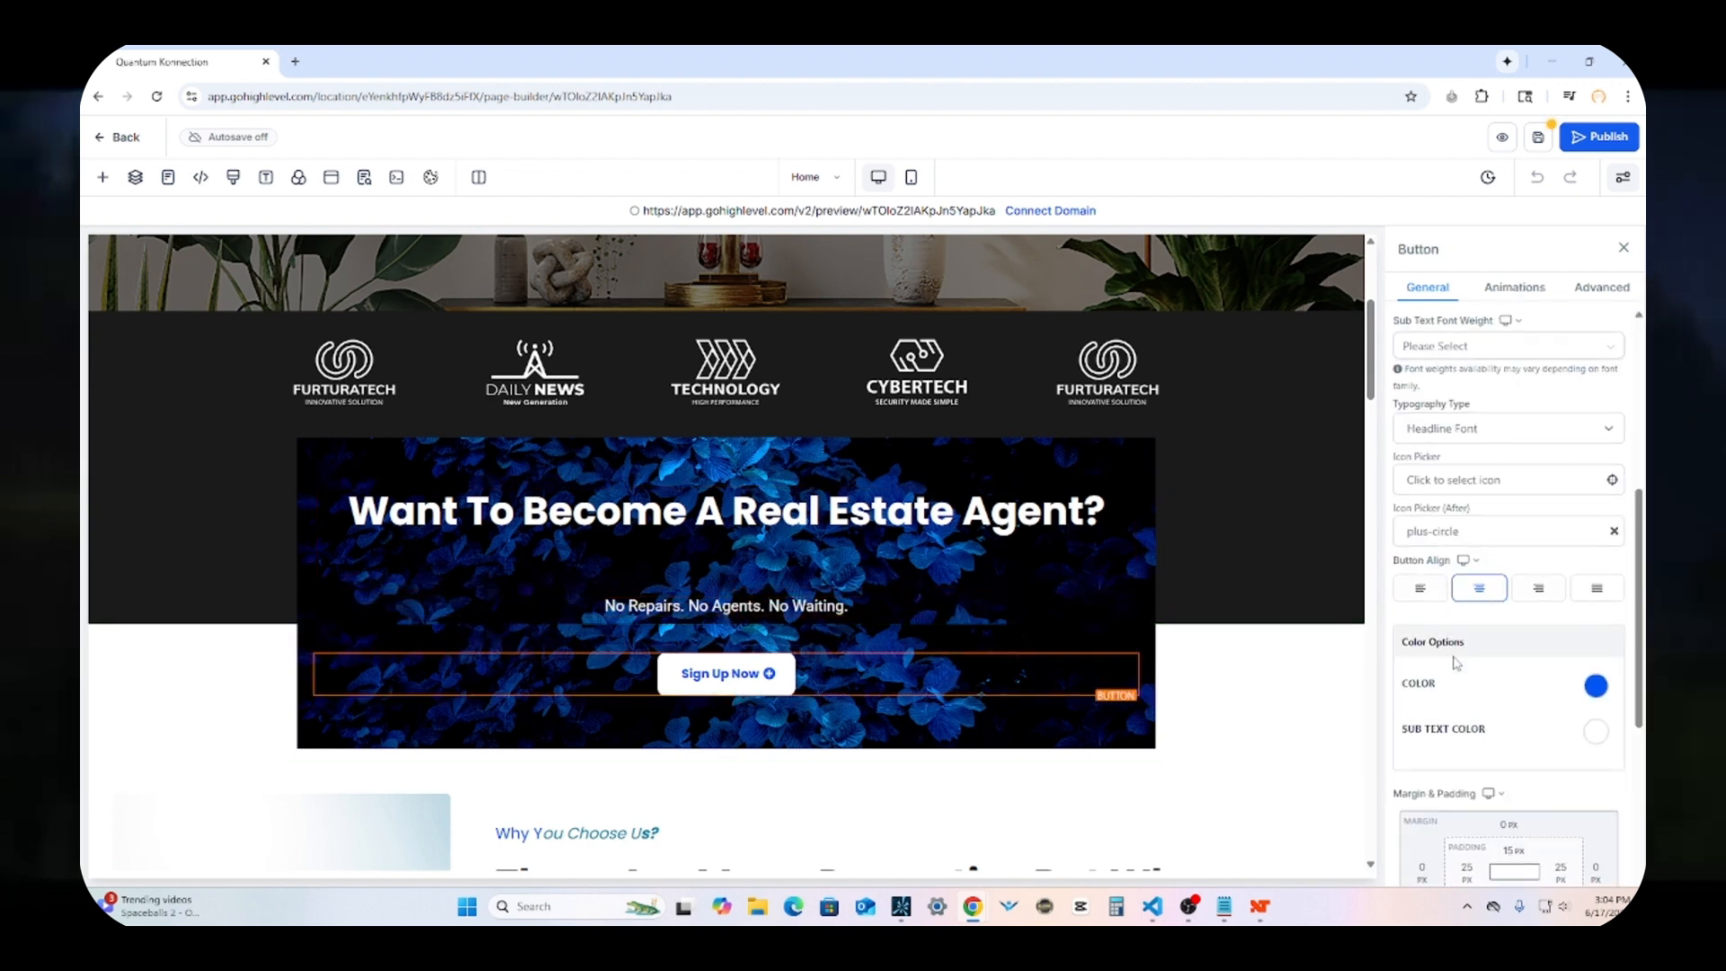
scroll(1456, 663, down, 1)
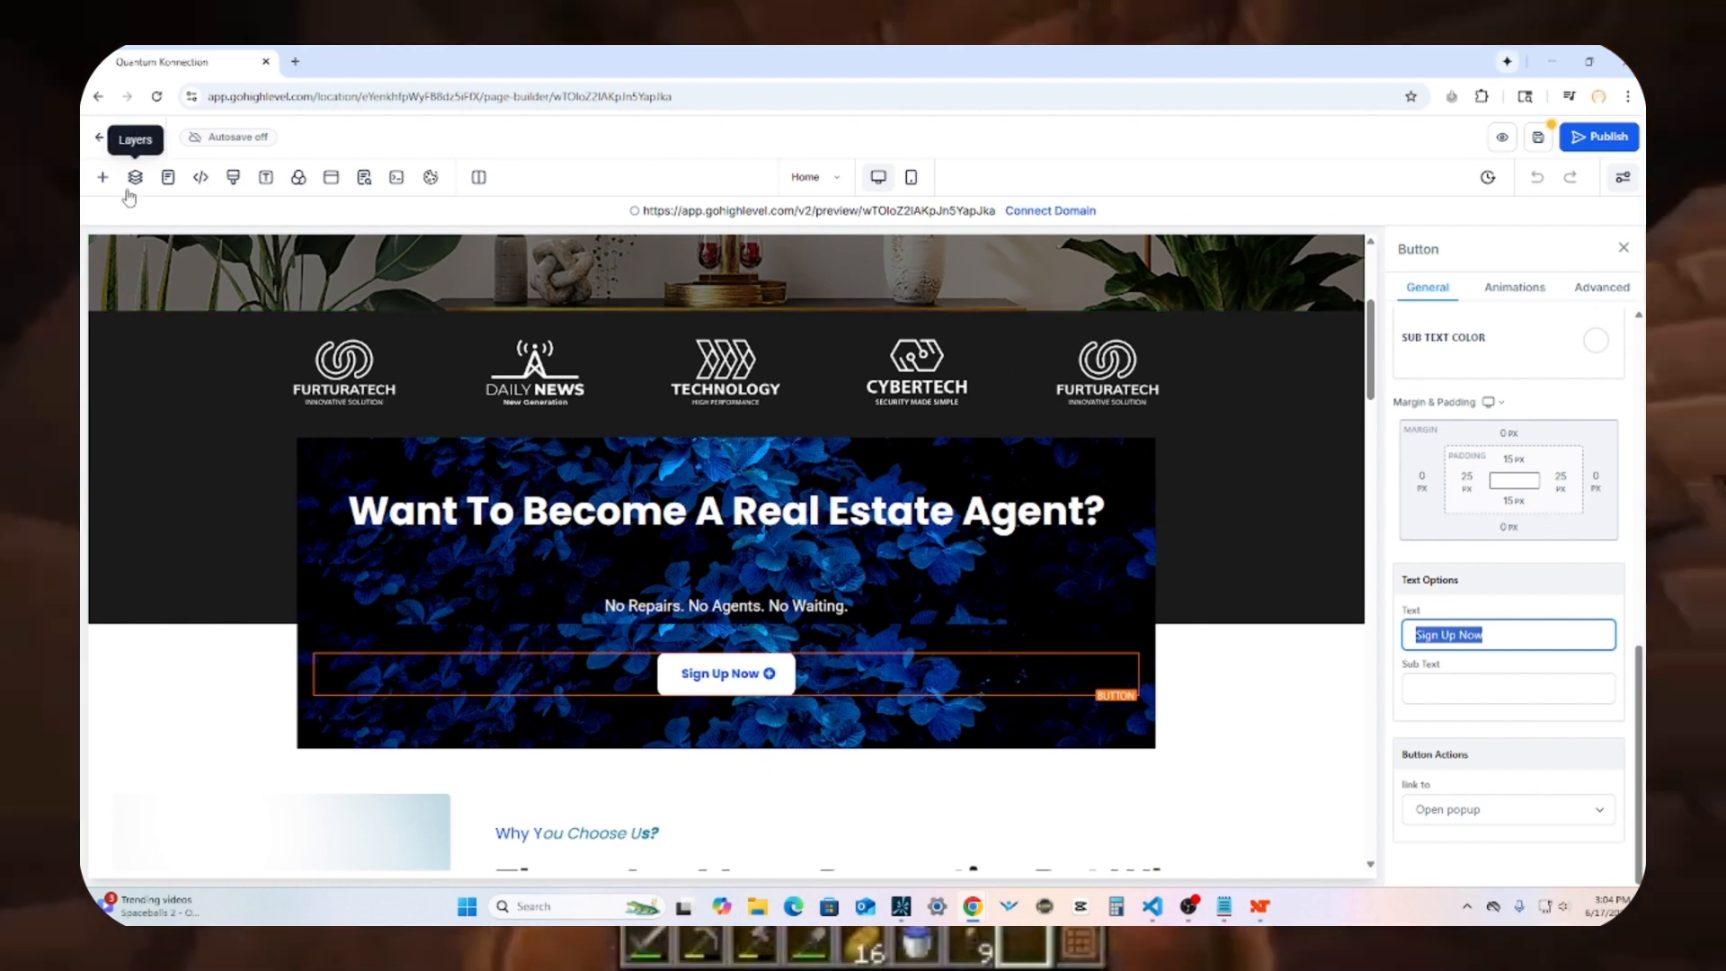
click(101, 185)
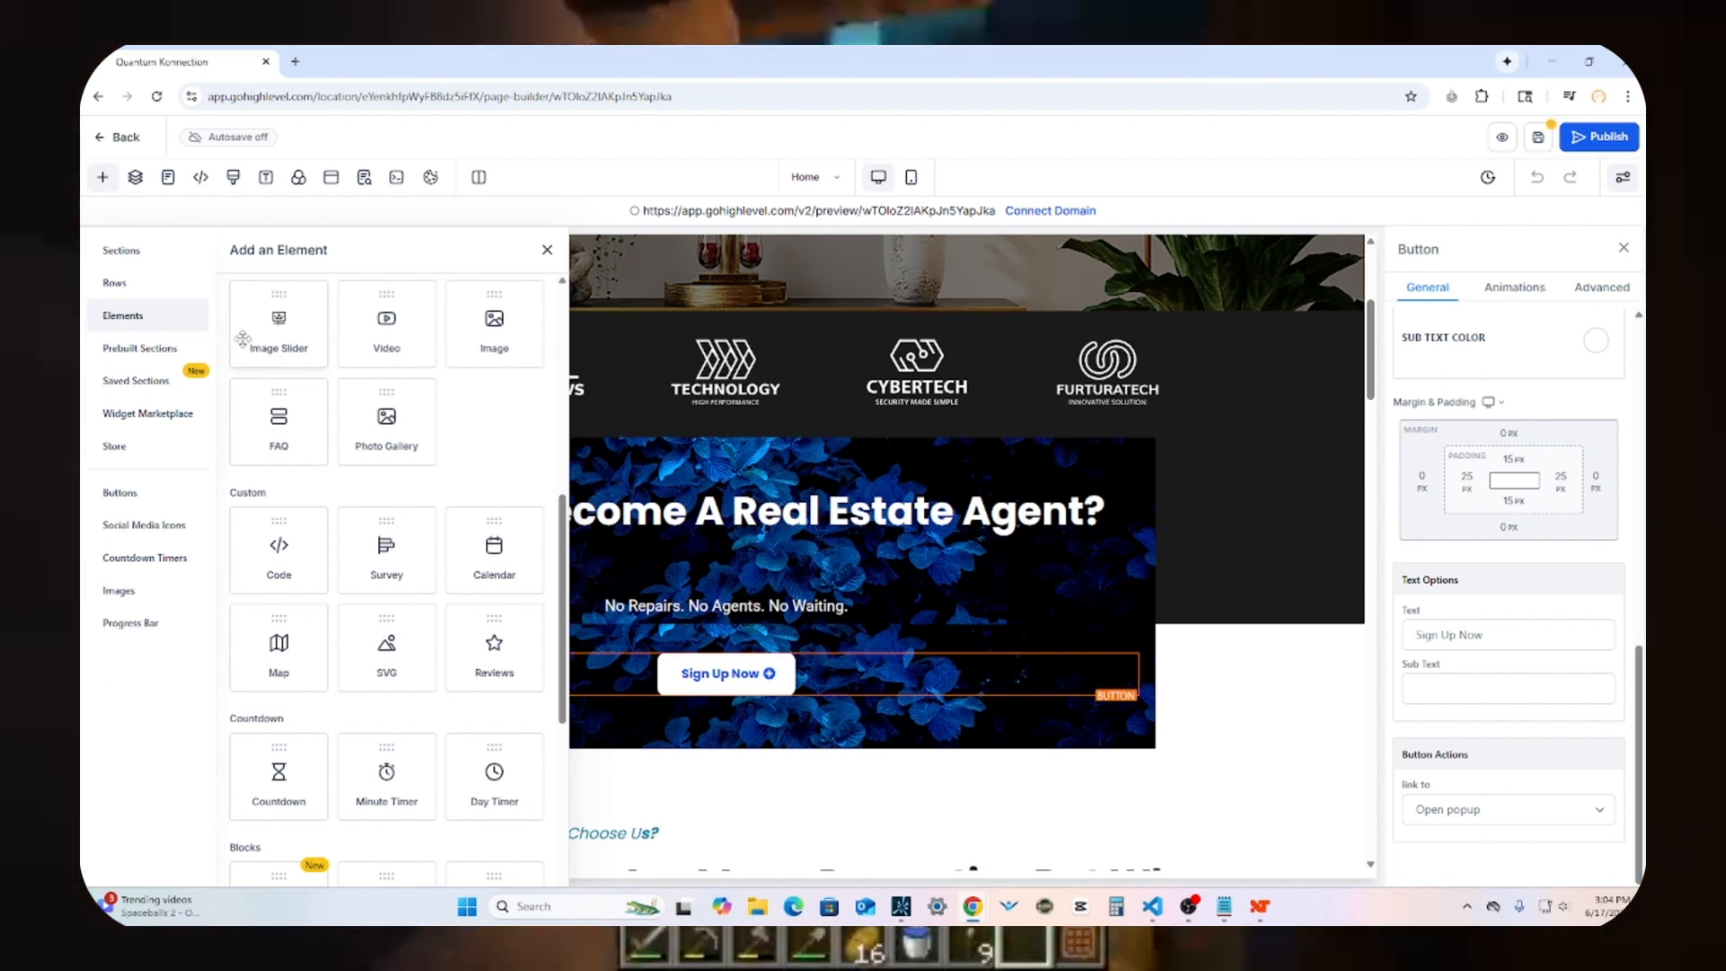
click(545, 251)
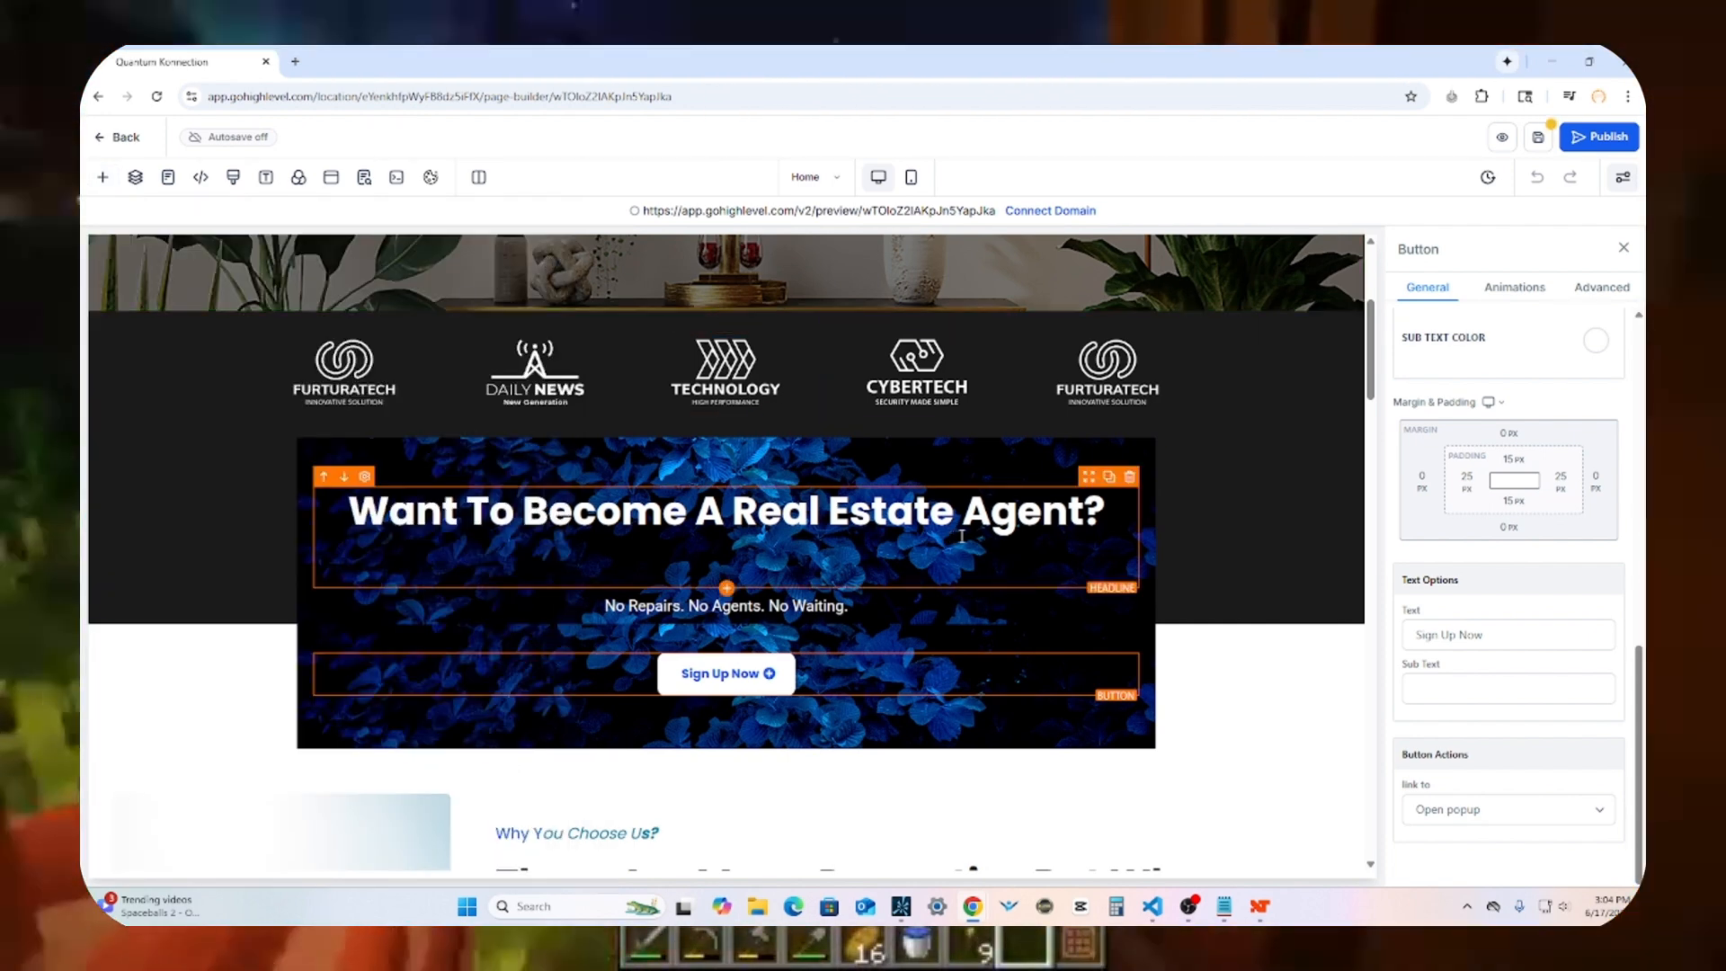
triple_click(1497, 632)
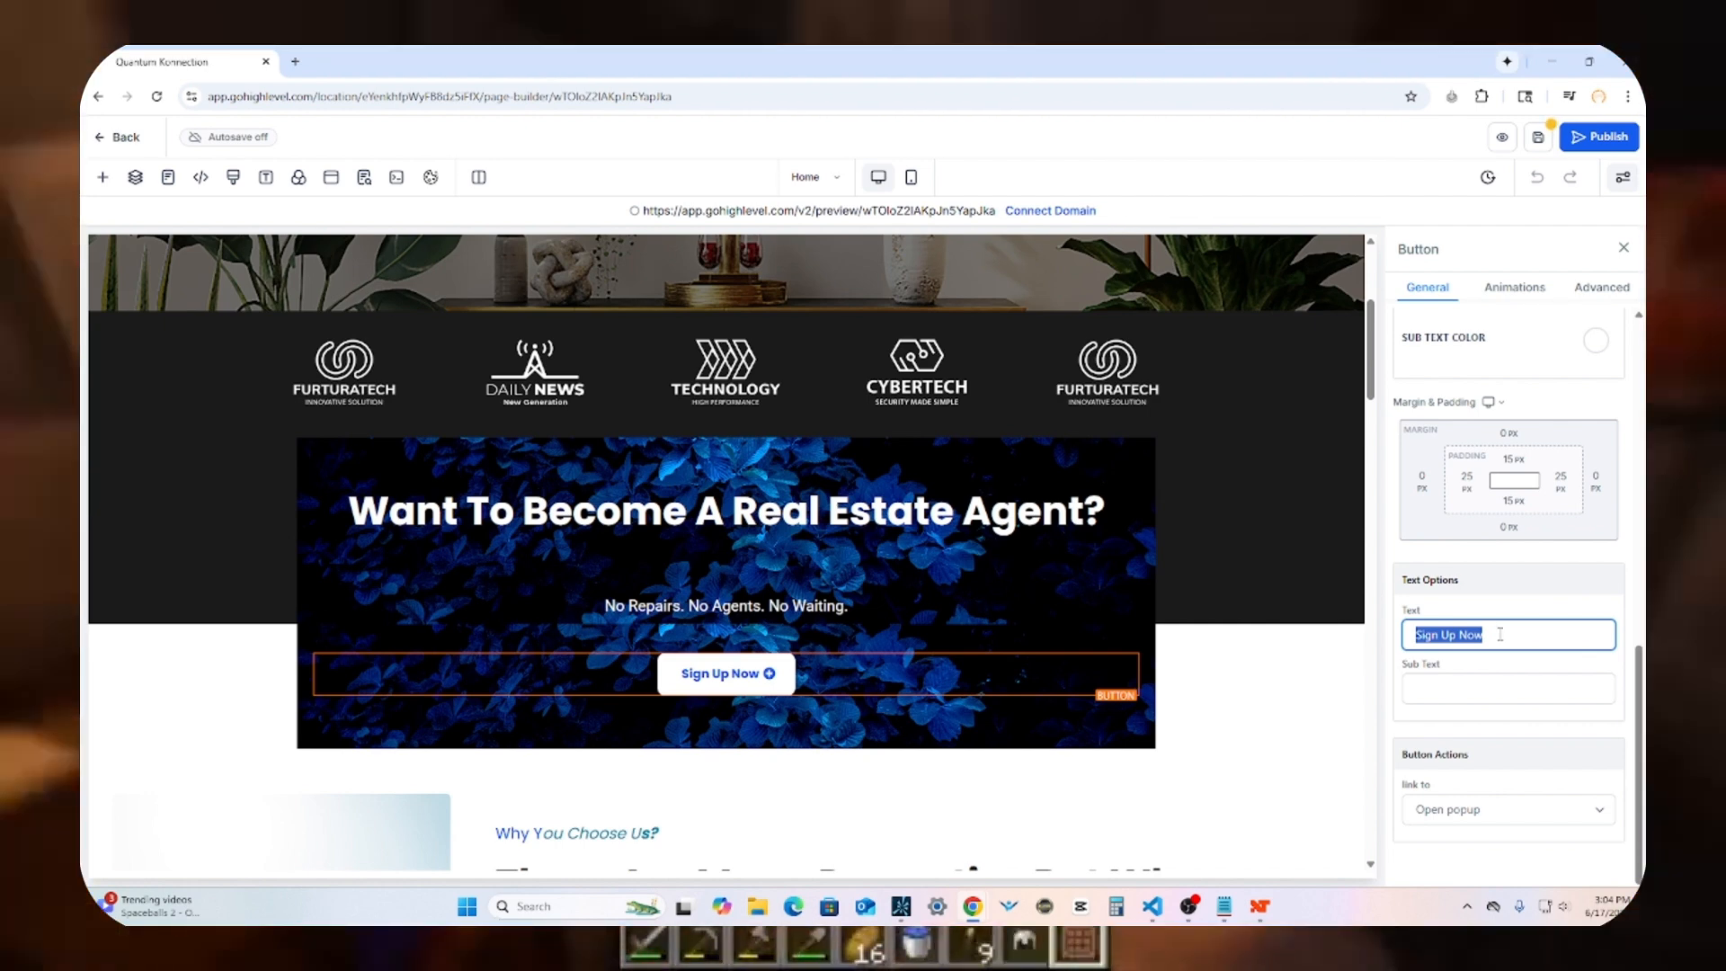
key(ctrl+v)
click(1202, 697)
Step: Replace the "Why You Choose Us?" sub-headline beside the pool house image with "How It works?"
scroll(1202, 698, down, 1)
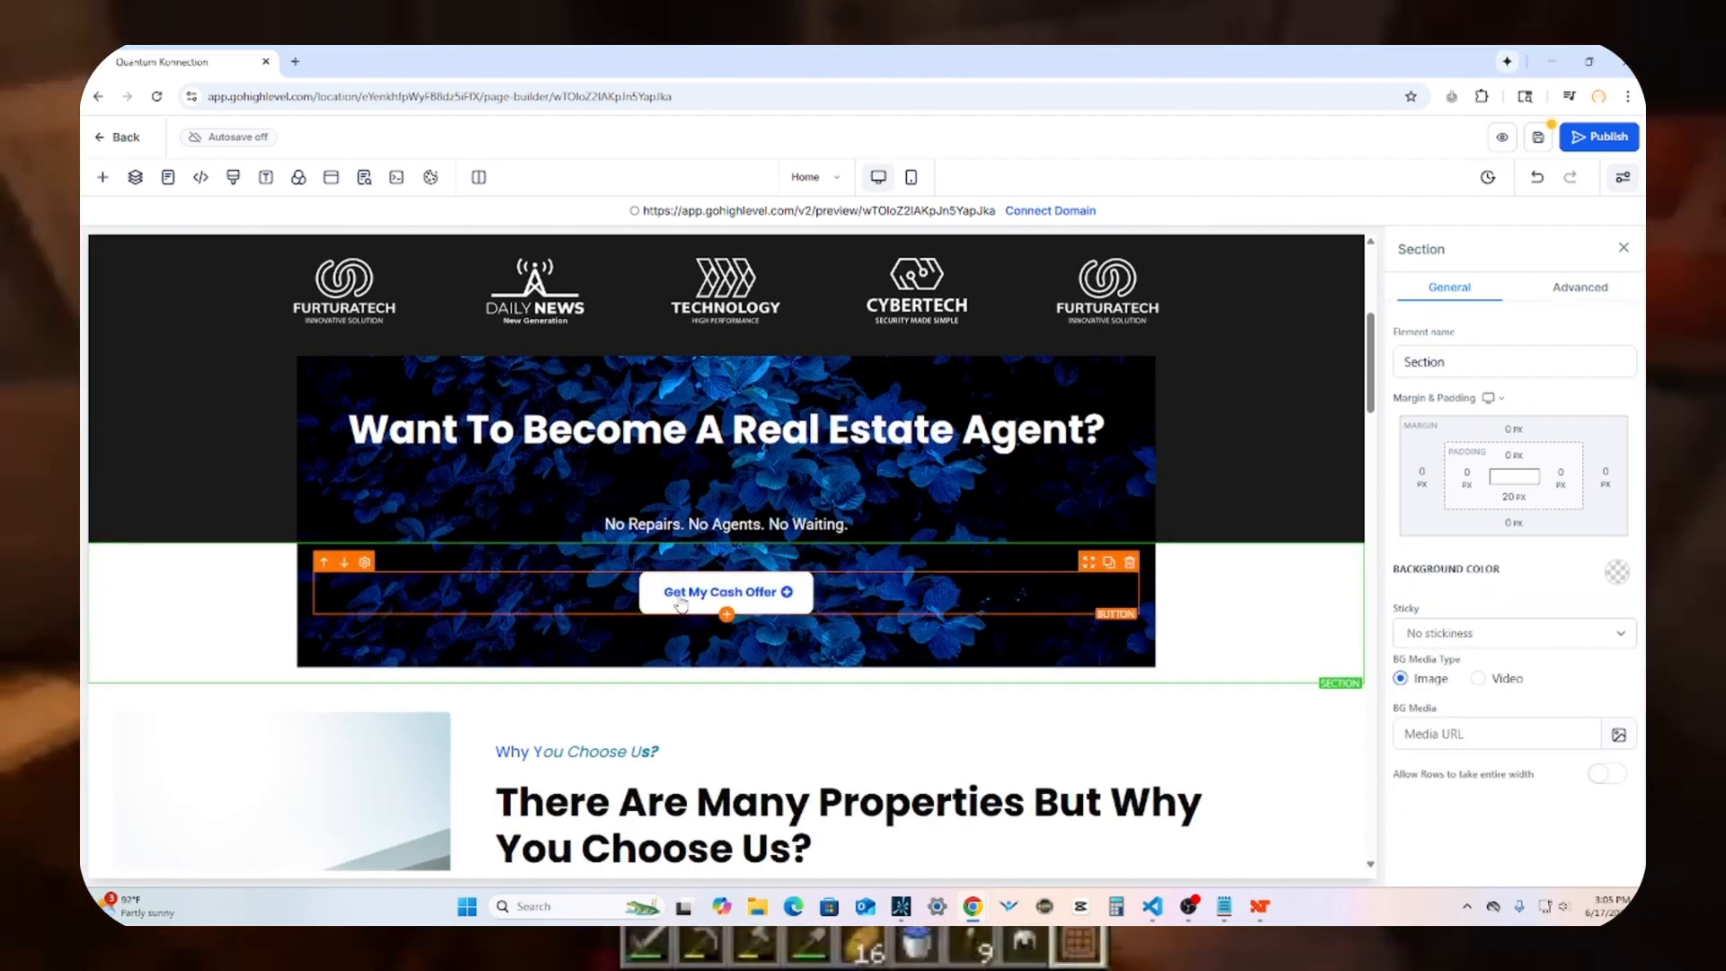
scroll(685, 602, down, 5)
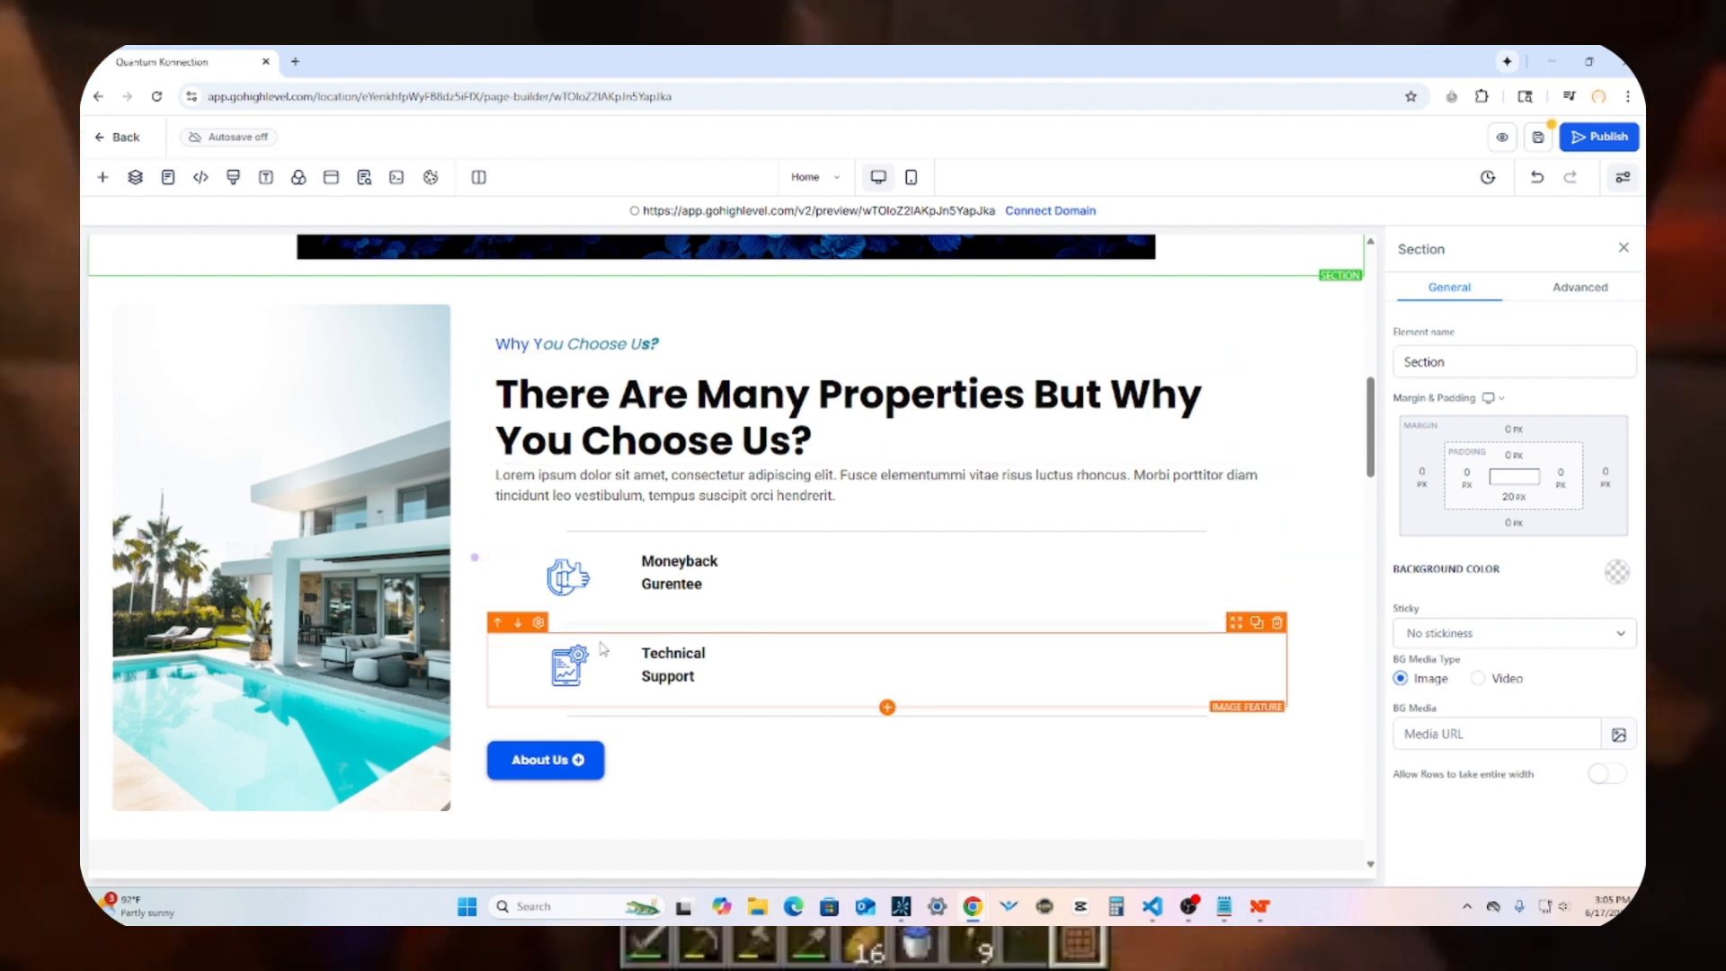
click(659, 344)
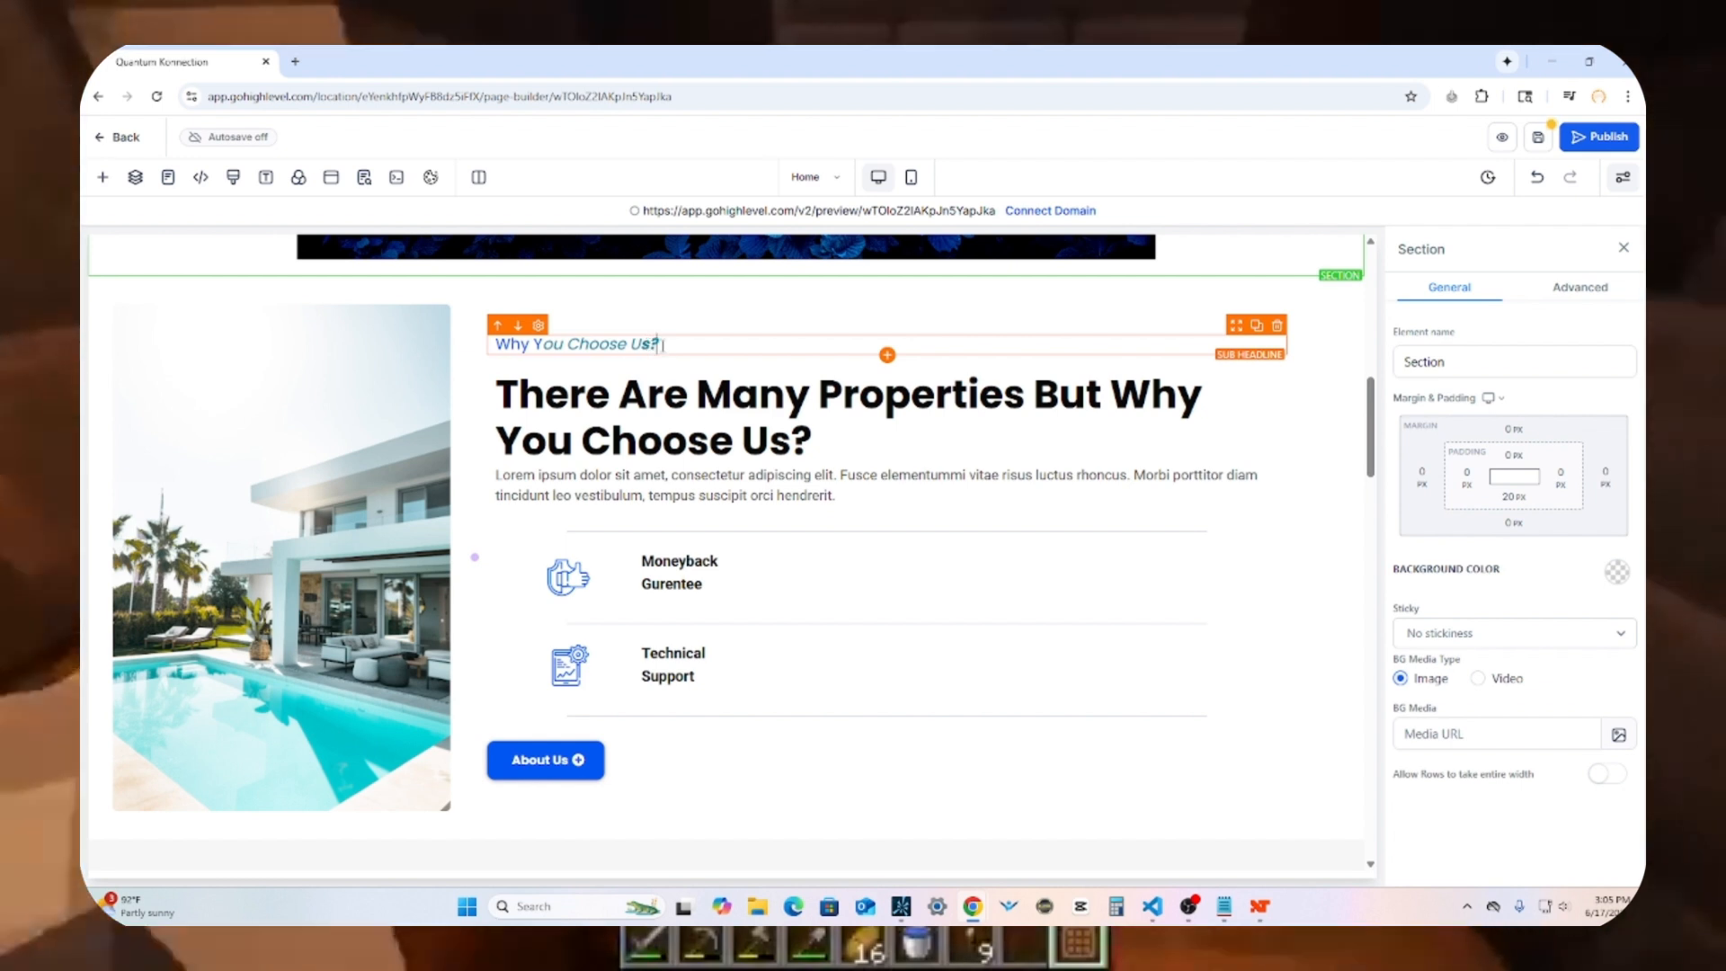
drag(659, 343, 575, 344)
click(641, 343)
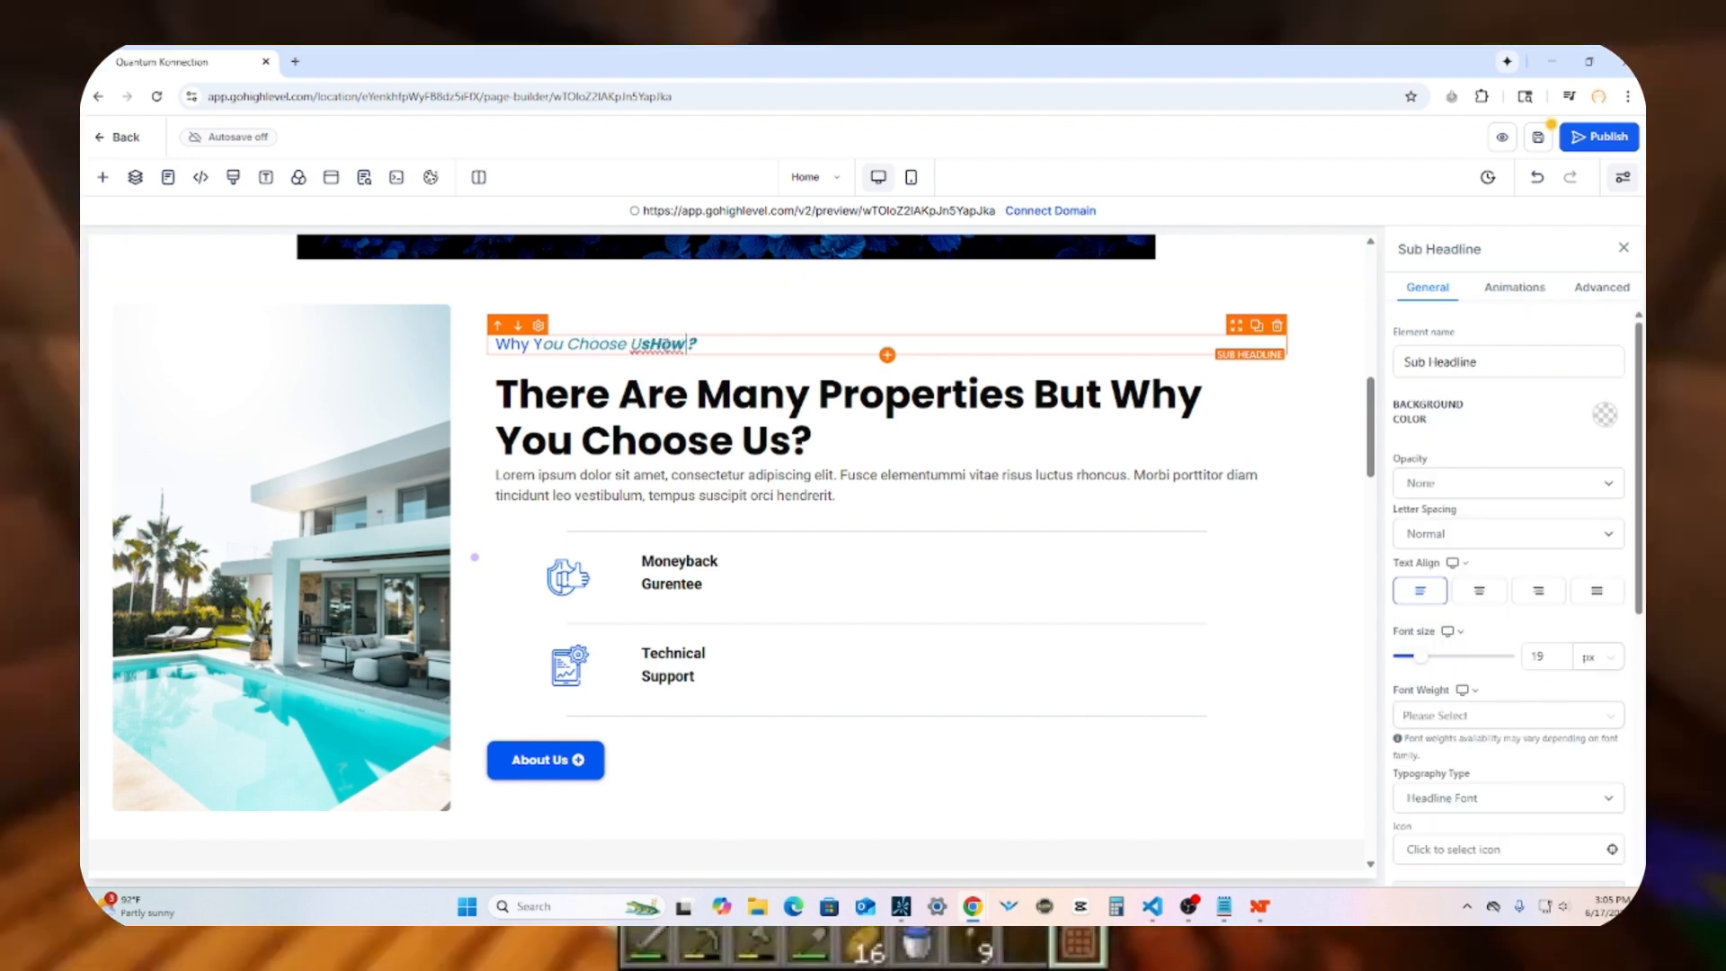
key(BackSpace)
key(BackSpace)
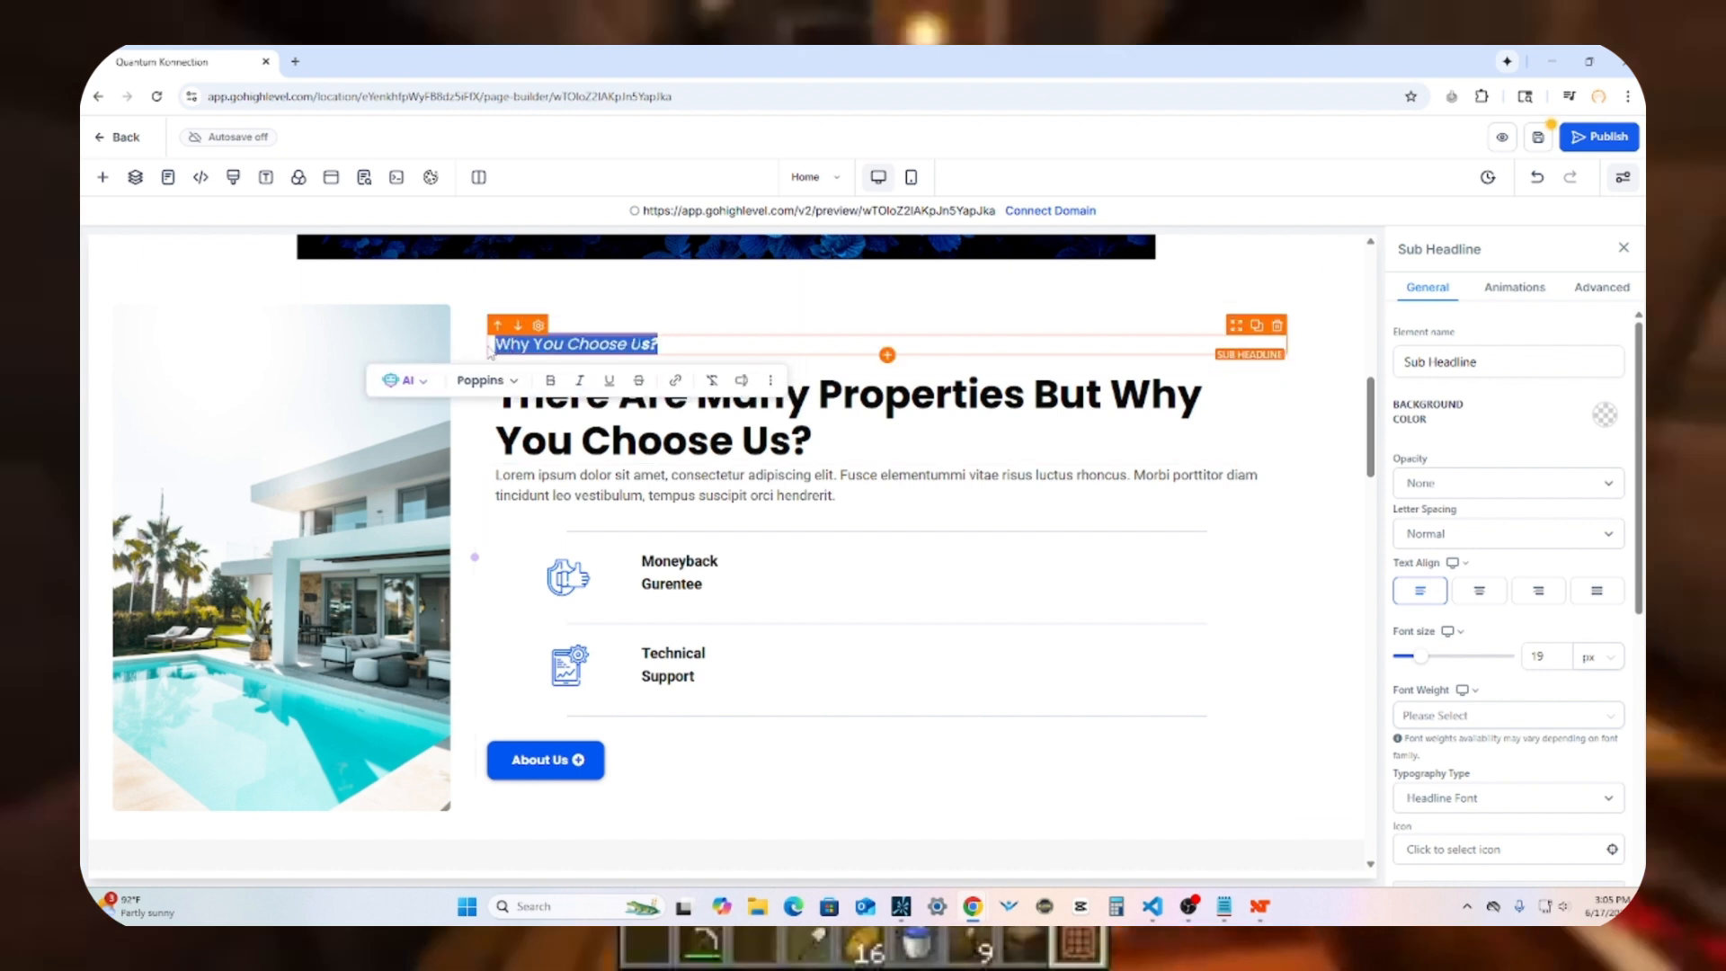
key(Escape)
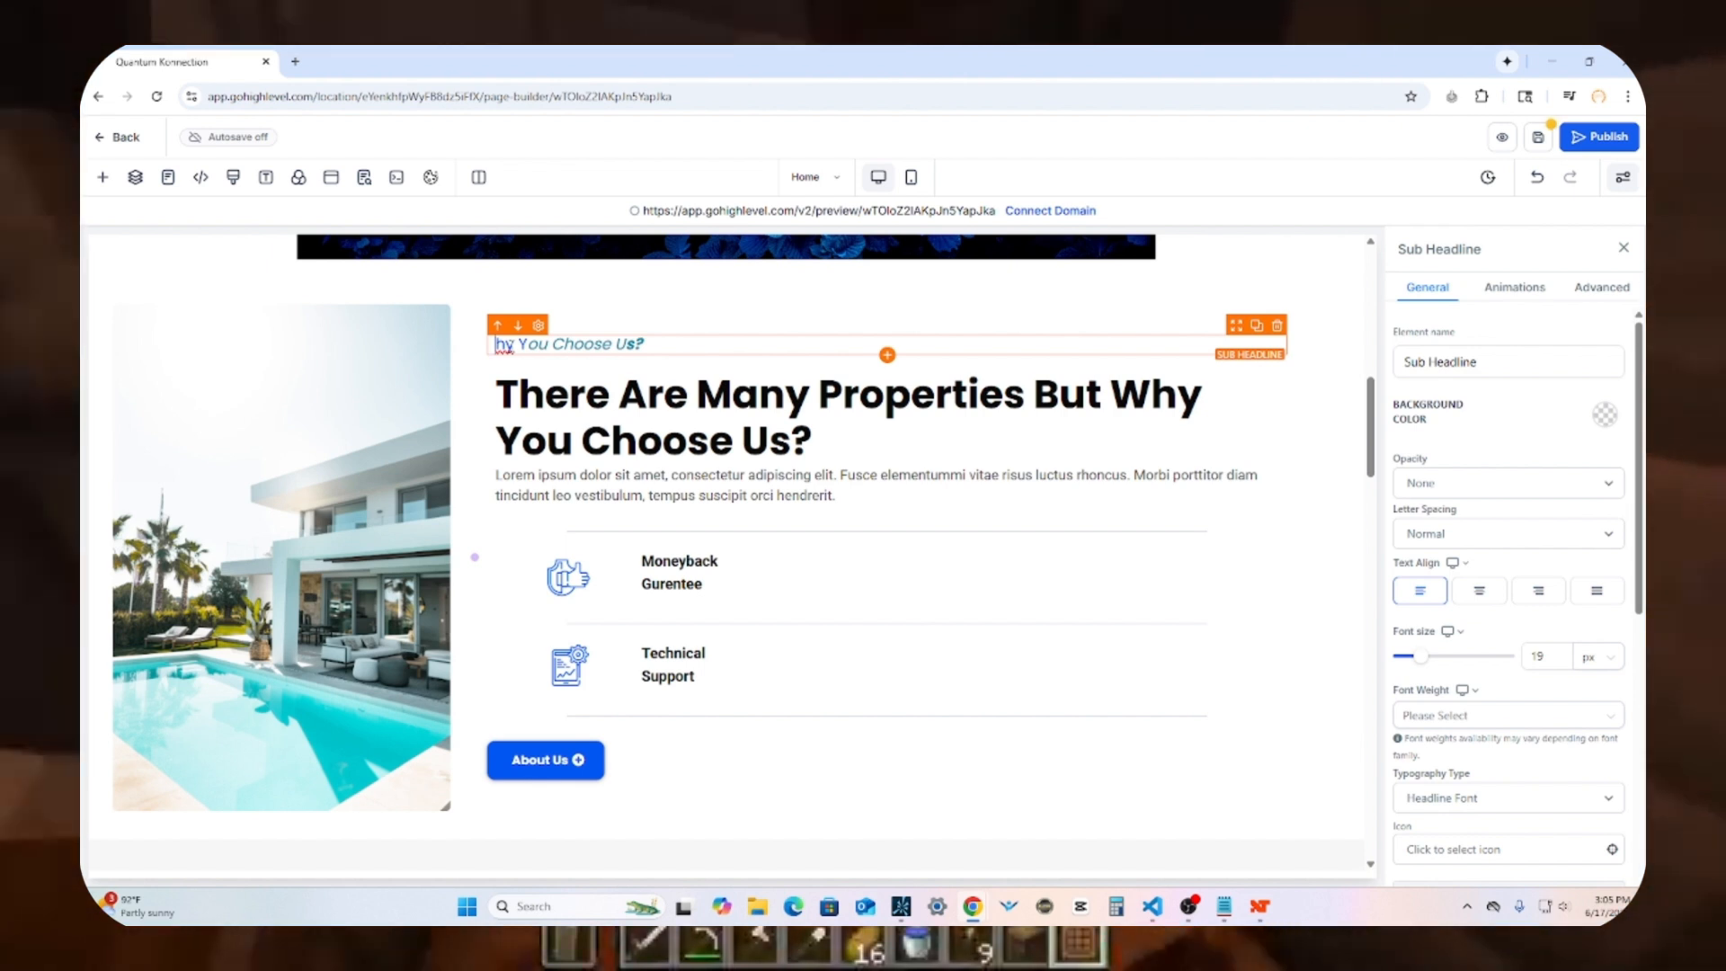
key(ctrl+z)
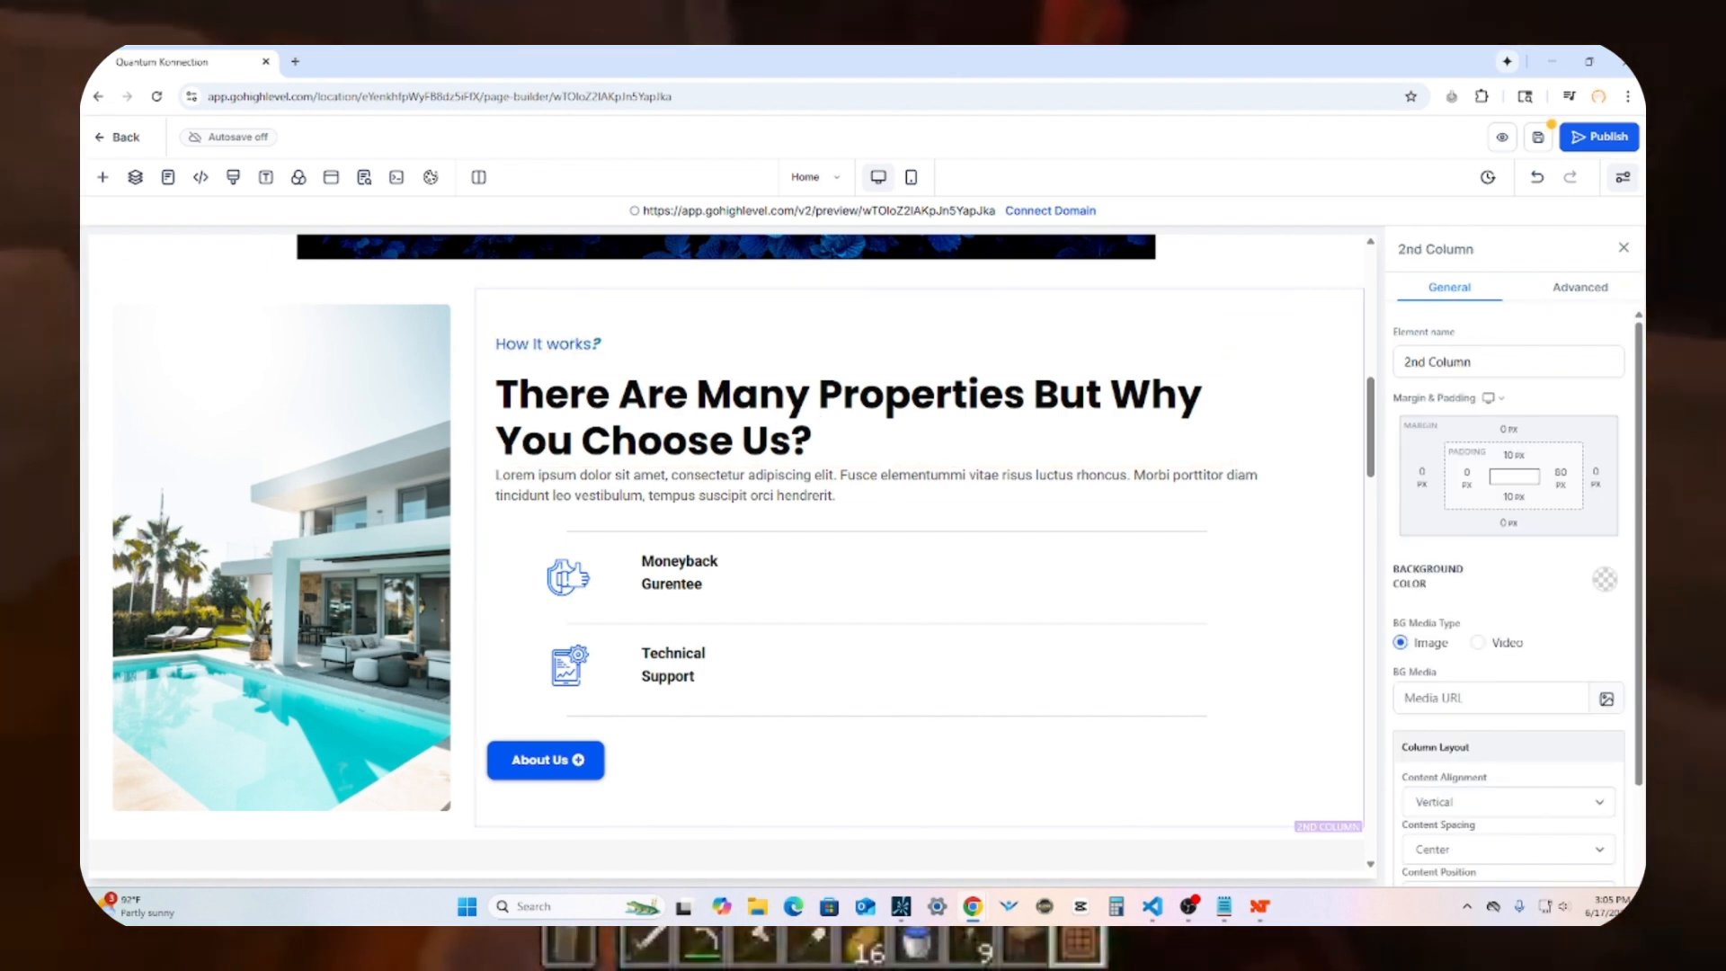
Step: Replace the headline beside the pool house image with "Selling Your Home Shouldn't Be Complicated" and its paragraph with "Here's how we keep it simple:"
click(764, 416)
click(806, 453)
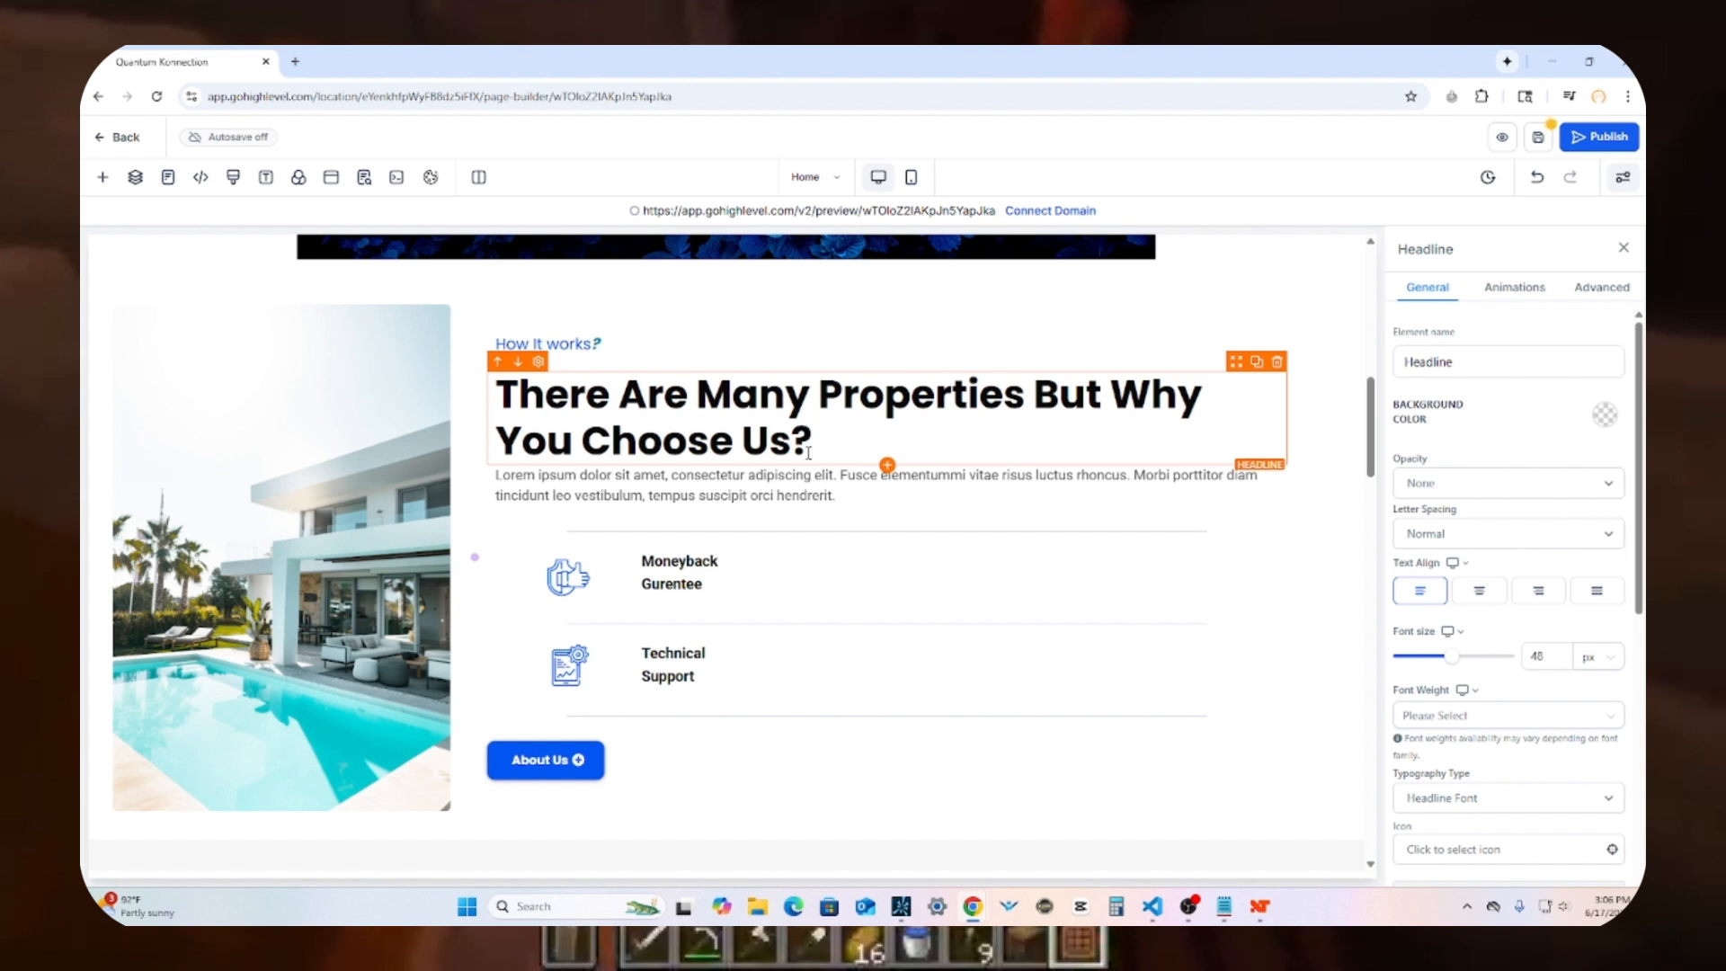
text(Selling Your Home Shouldn't Be Complicated)
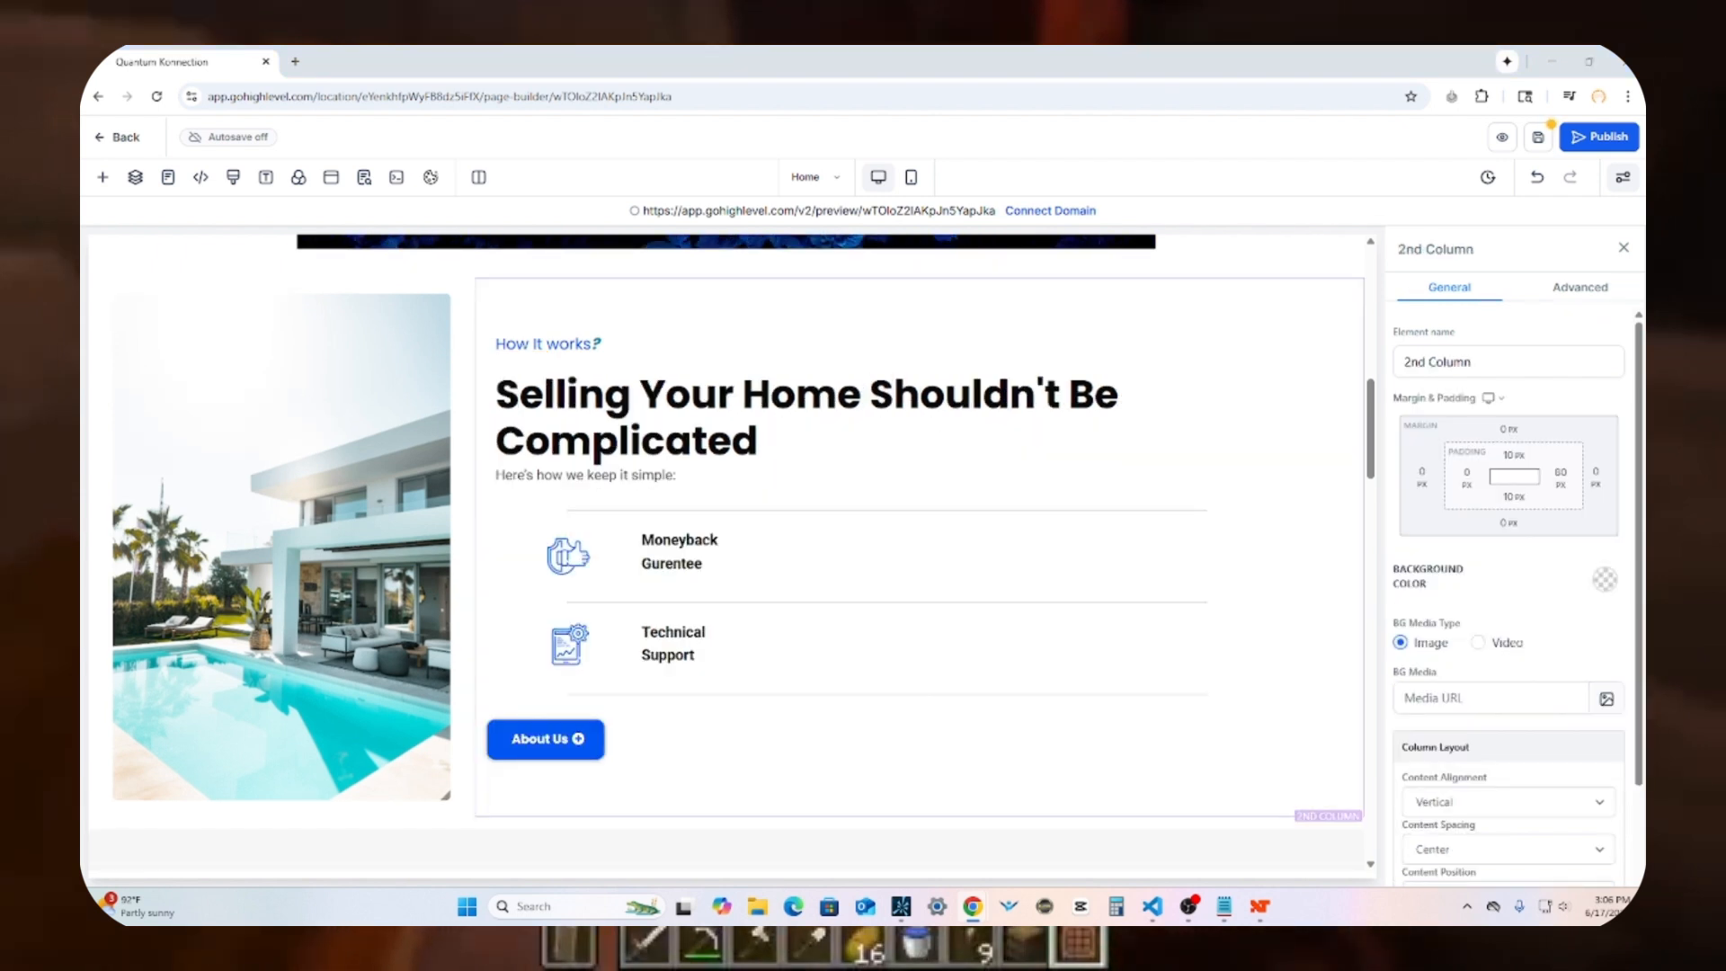
Step: Rewrite the two features as "Tell us about your property" and "Get a fair cash offer within 24 hours", and duplicate the second as "Close on your terms"
click(664, 558)
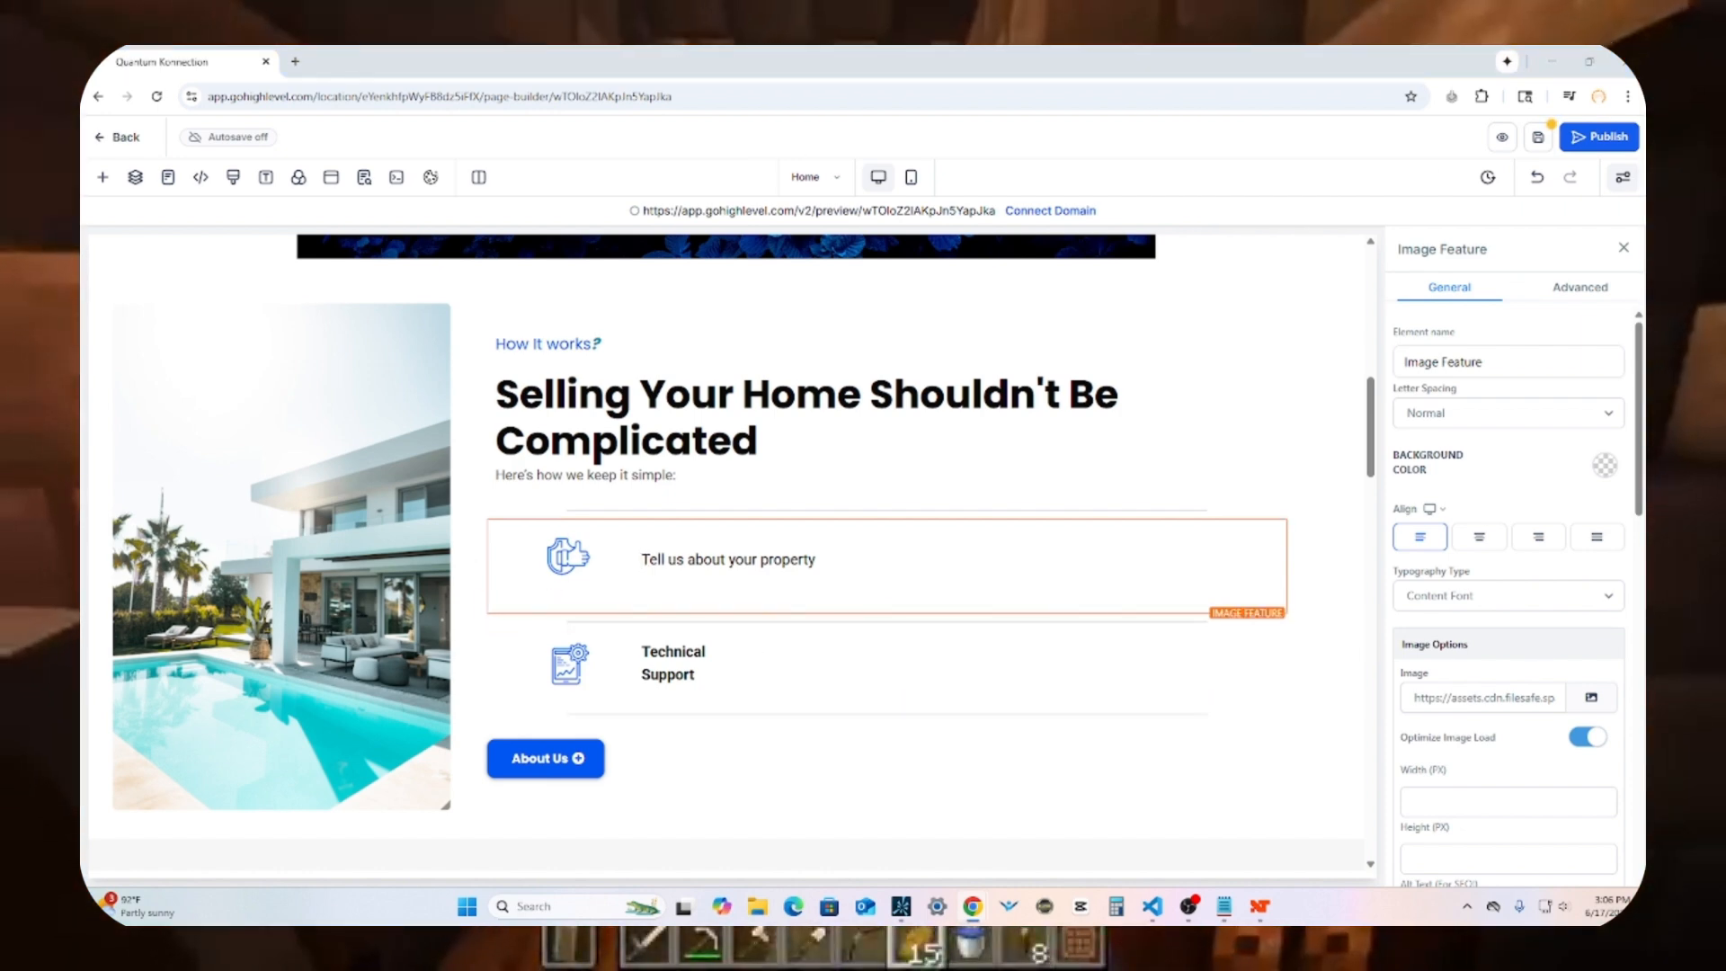
double_click(667, 674)
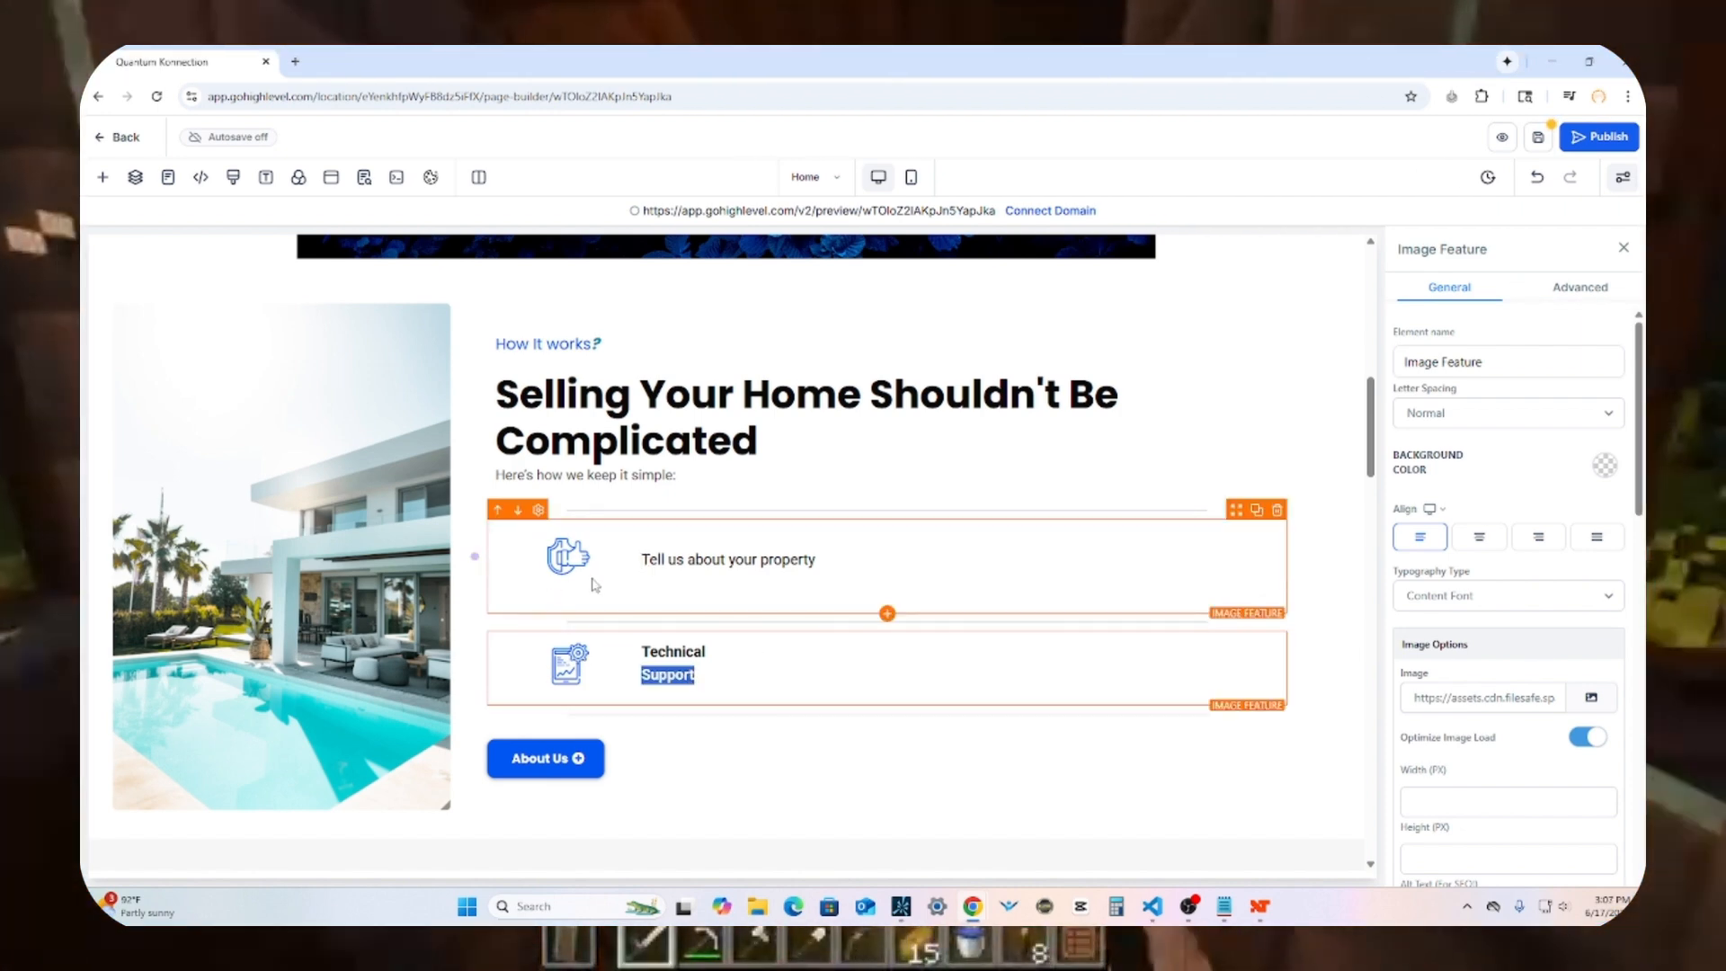
drag(667, 674, 649, 653)
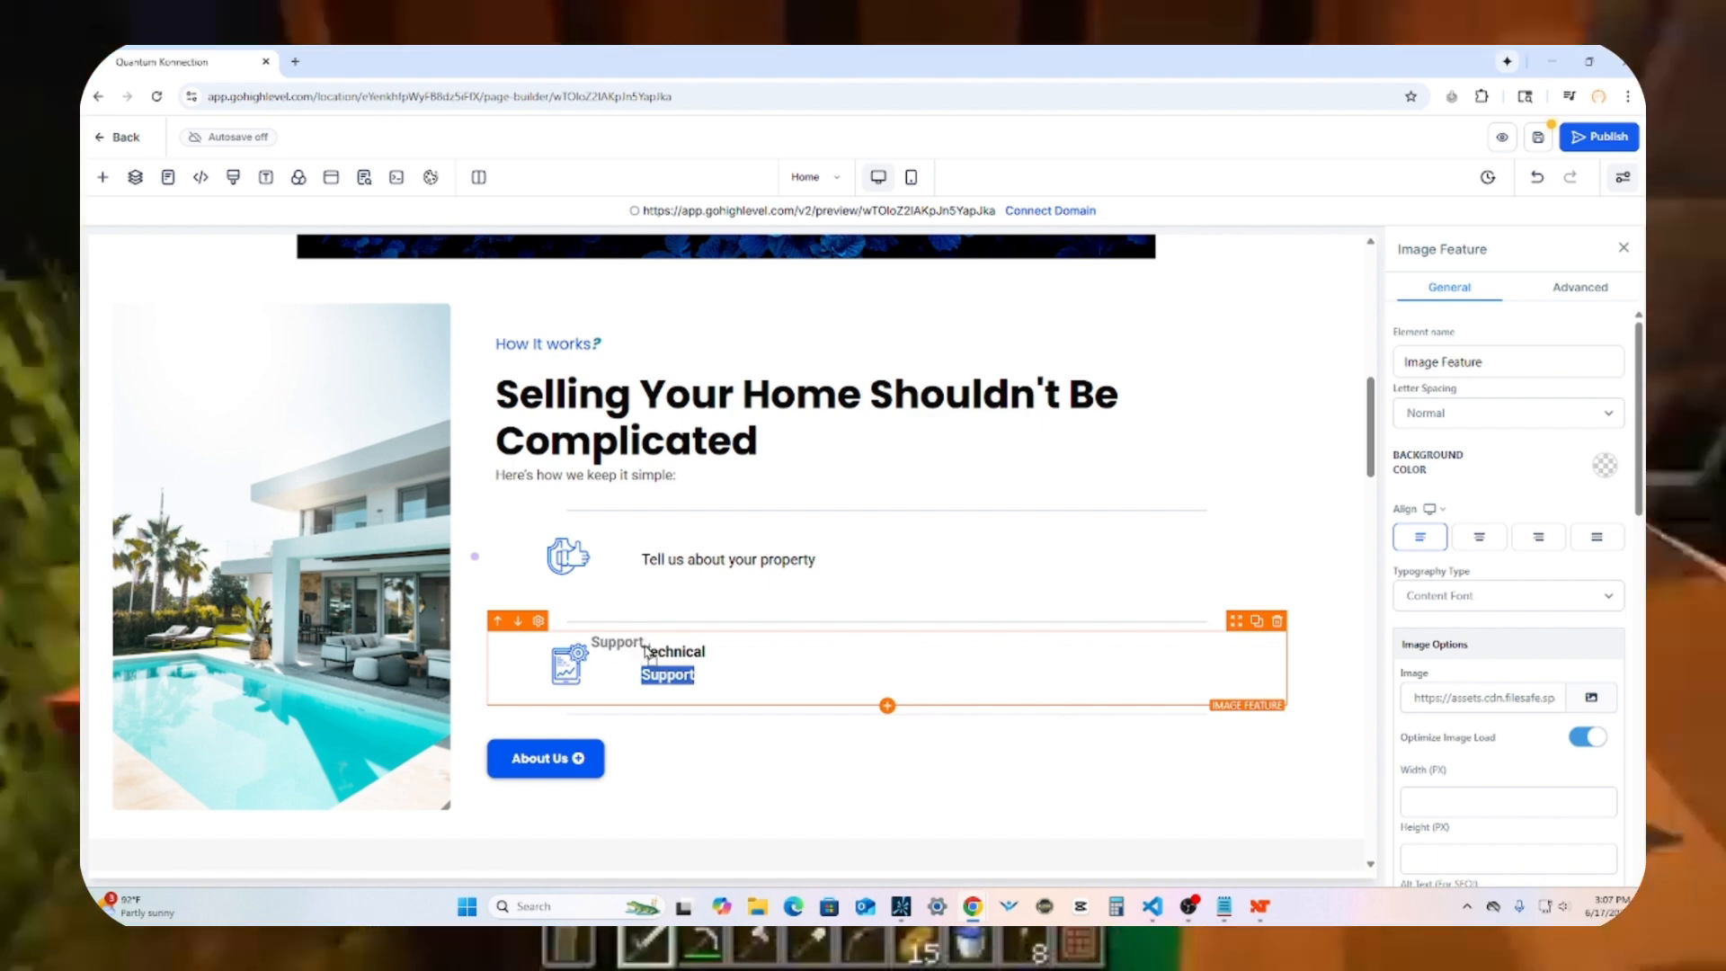
key(ctrl+z)
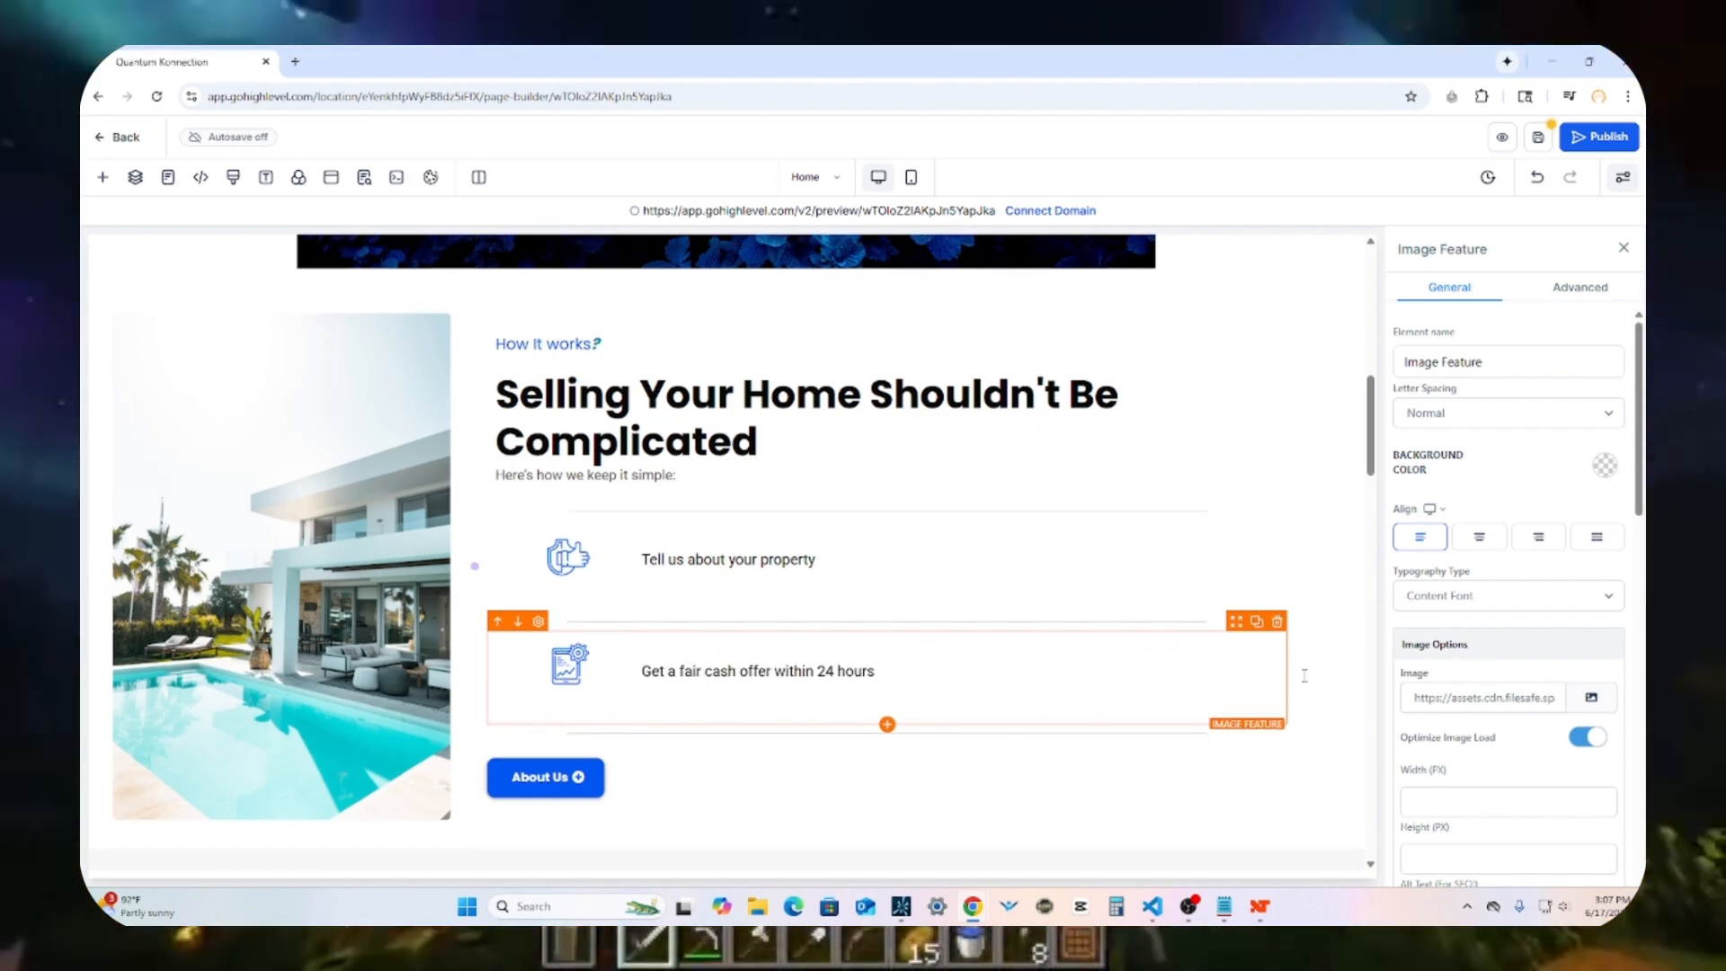
click(1256, 621)
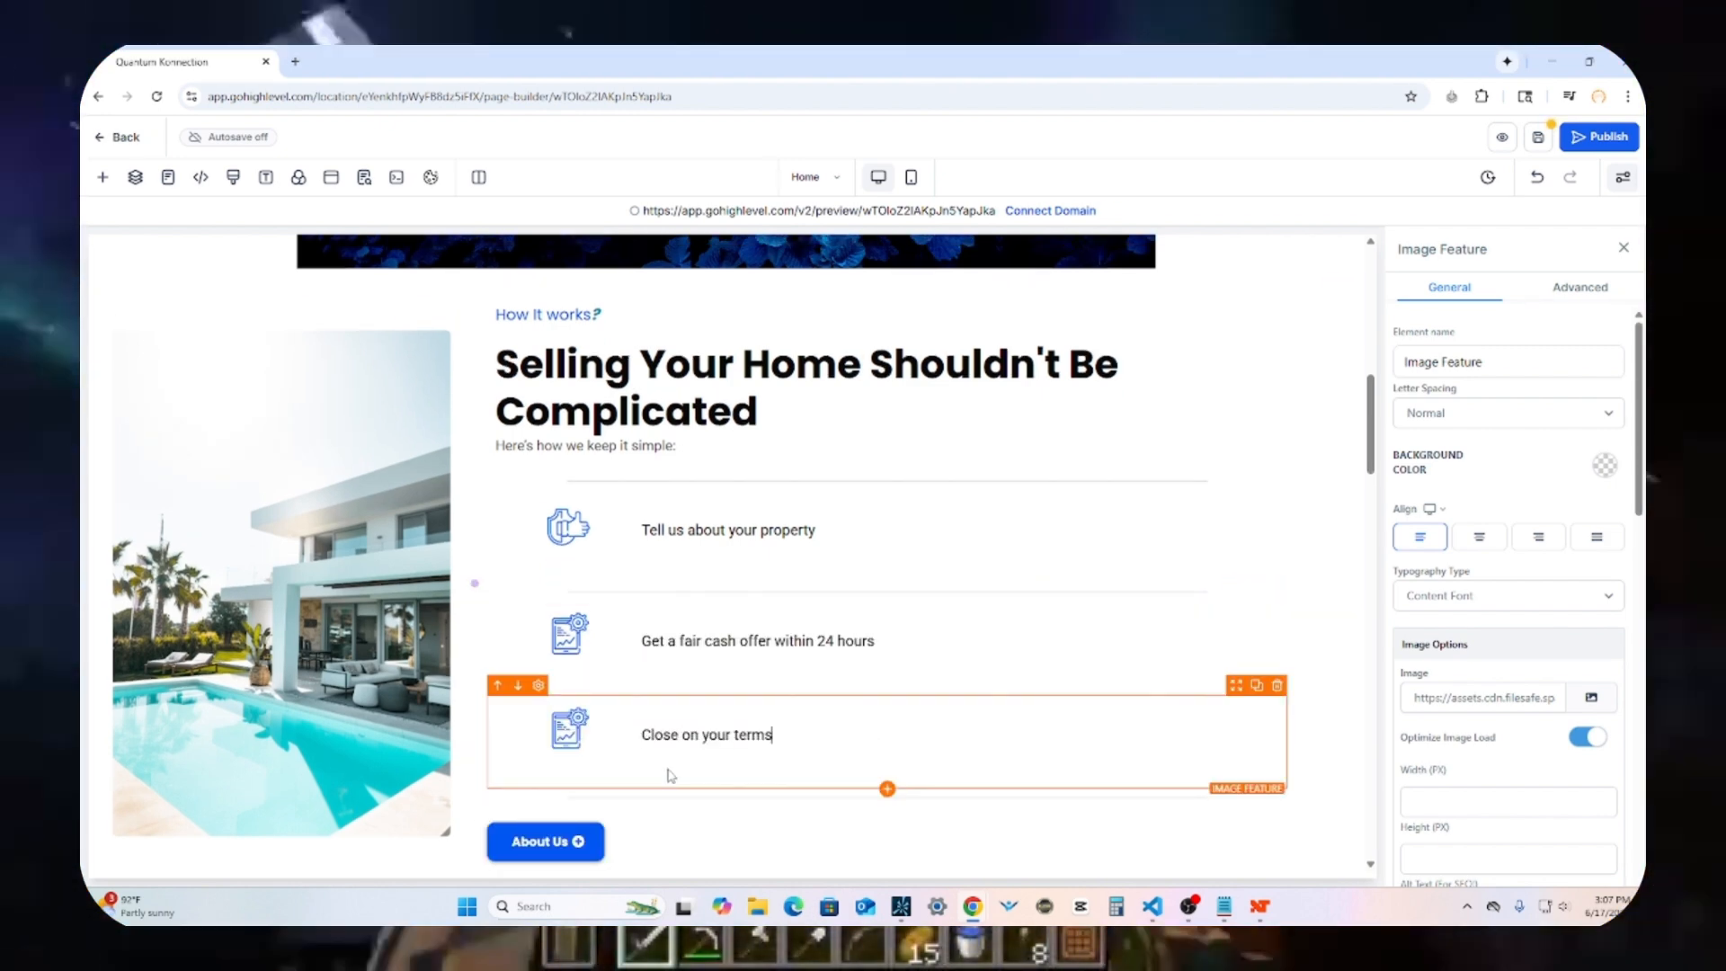
Step: Change the text of the "About Us" button below the features to "Get My Cash Offer Now"
scroll(544, 683, down, 4)
click(545, 679)
Step: Examine the property cards in the "We Have Many Properties" section against the rest of the Home page
scroll(680, 627, down, 6)
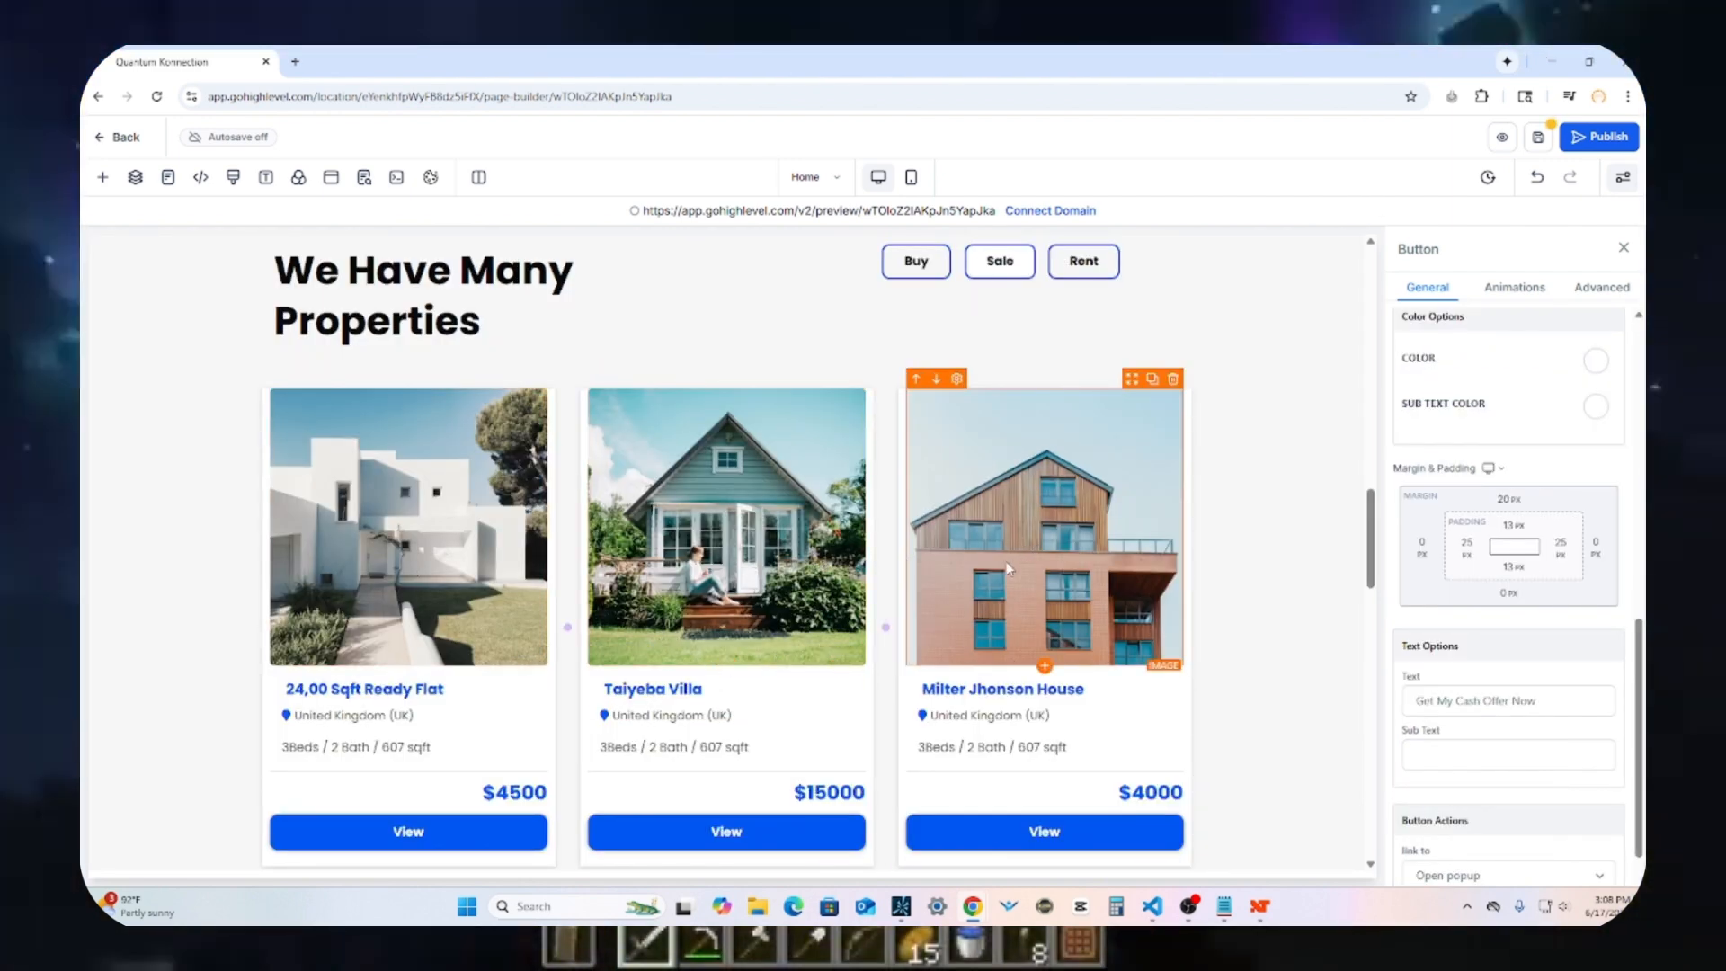
scroll(1015, 553, down, 4)
scroll(1008, 568, down, 4)
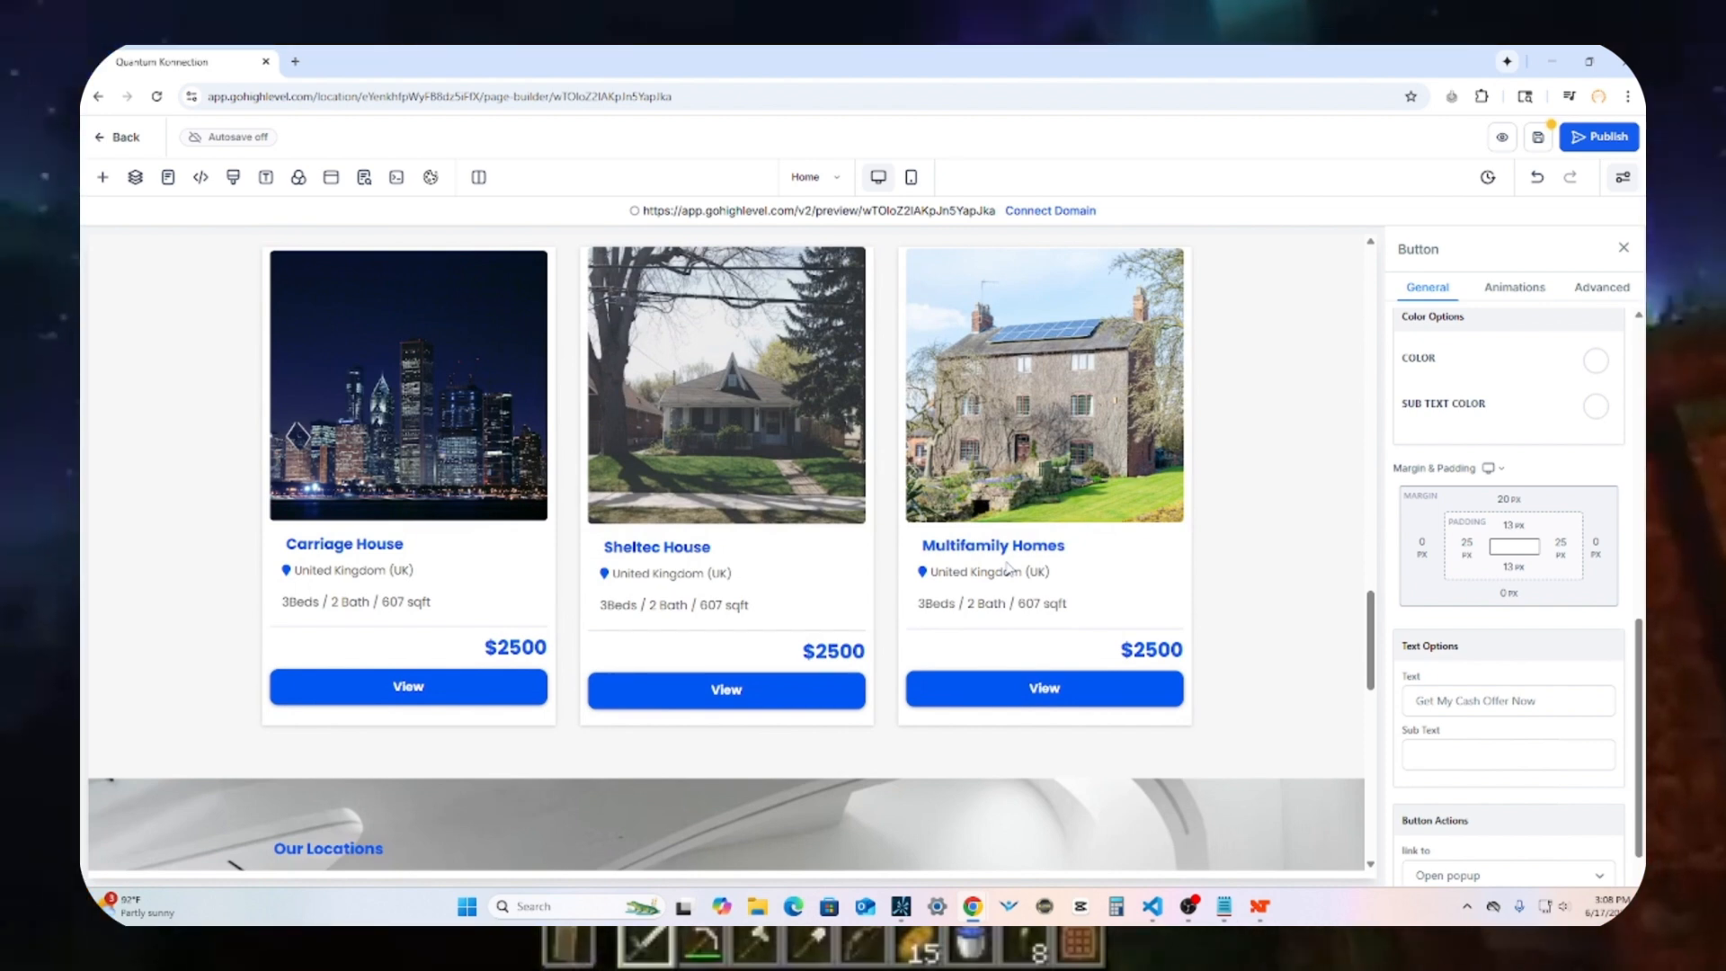
scroll(1009, 568, down, 4)
scroll(1008, 568, up, 4)
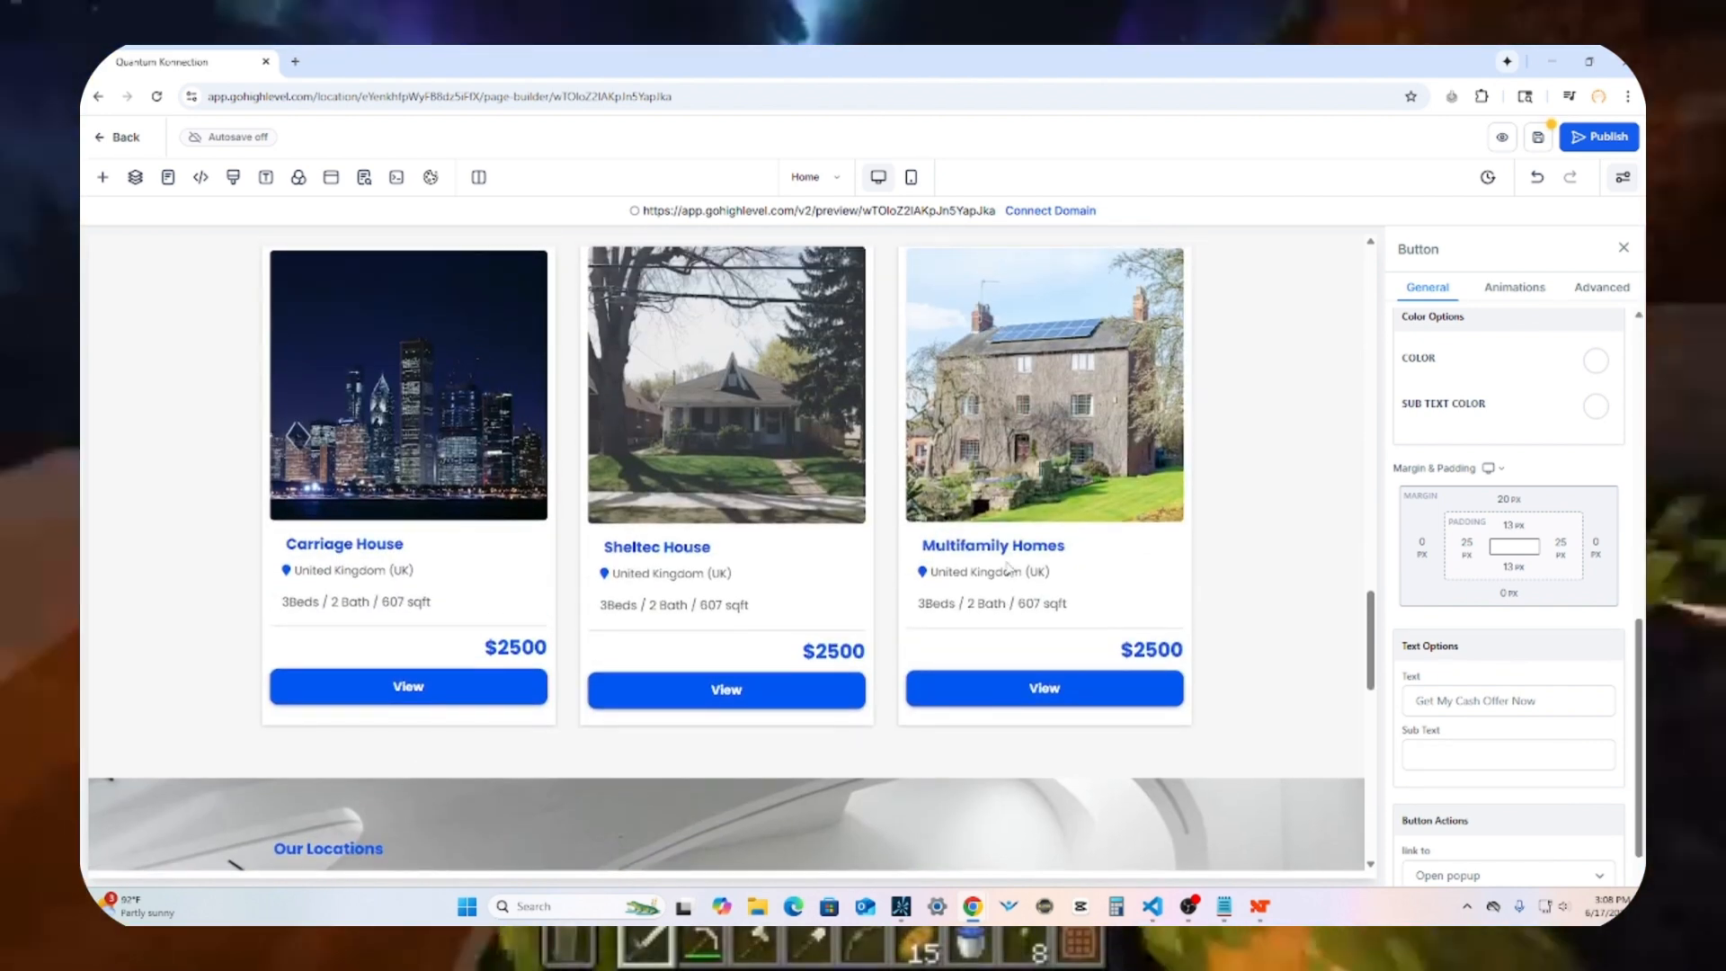
scroll(1006, 568, up, 8)
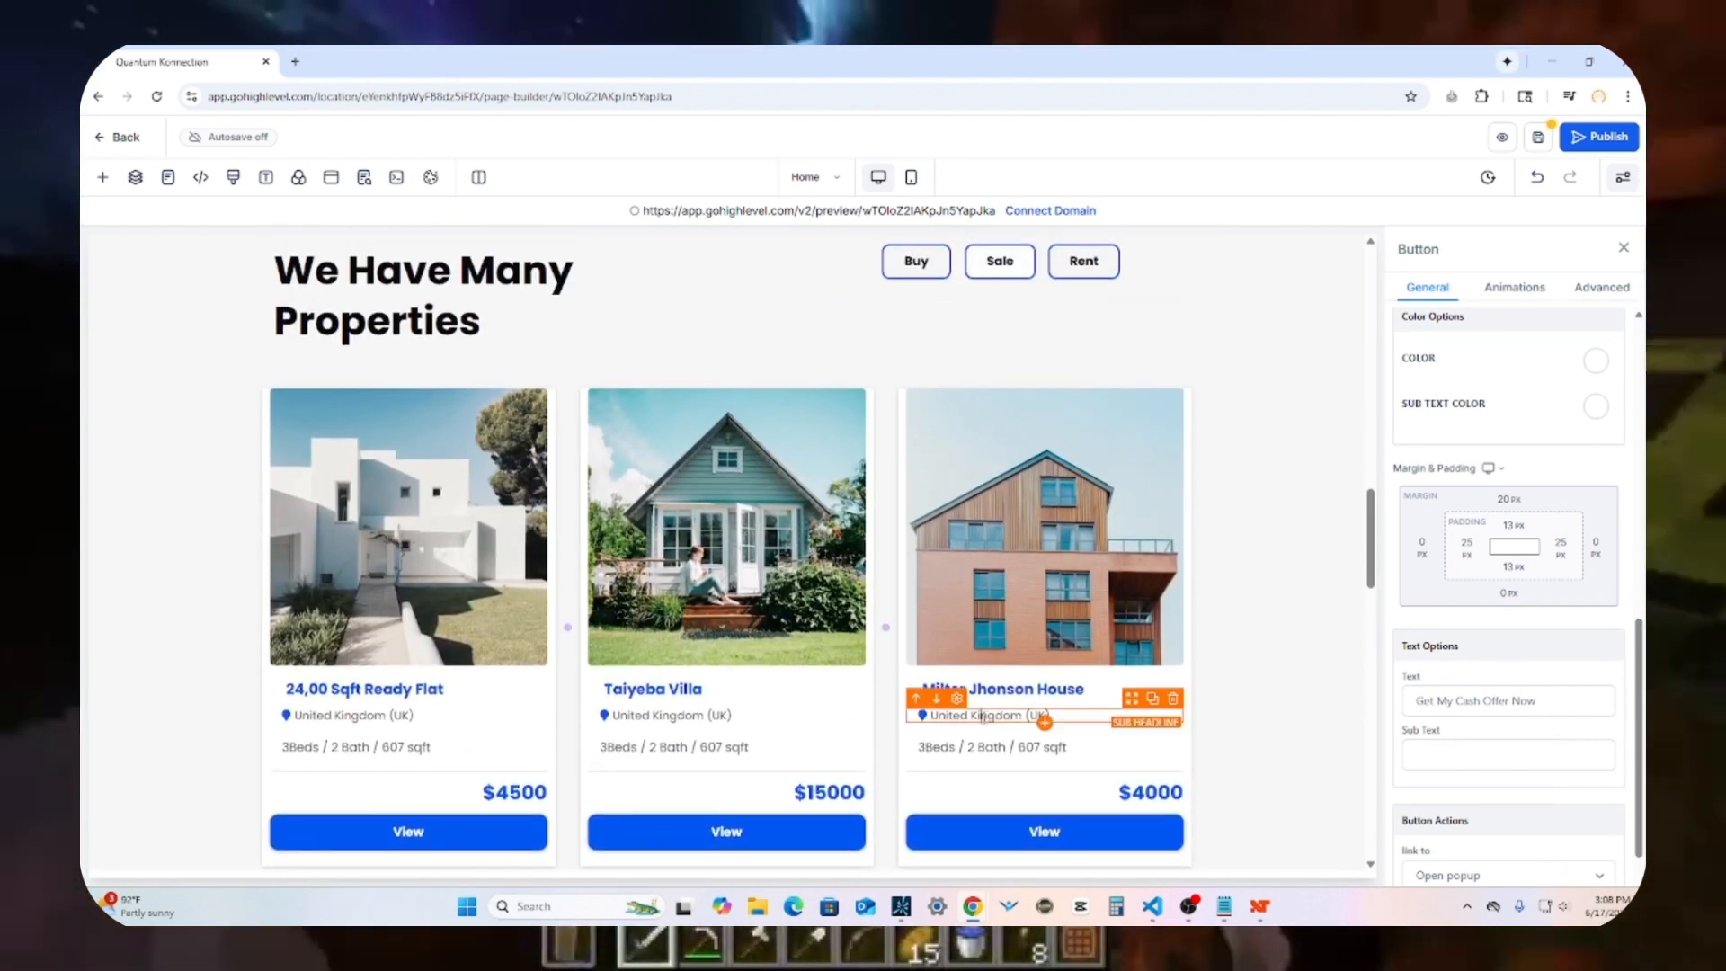
click(1044, 724)
scroll(1036, 710, down, 5)
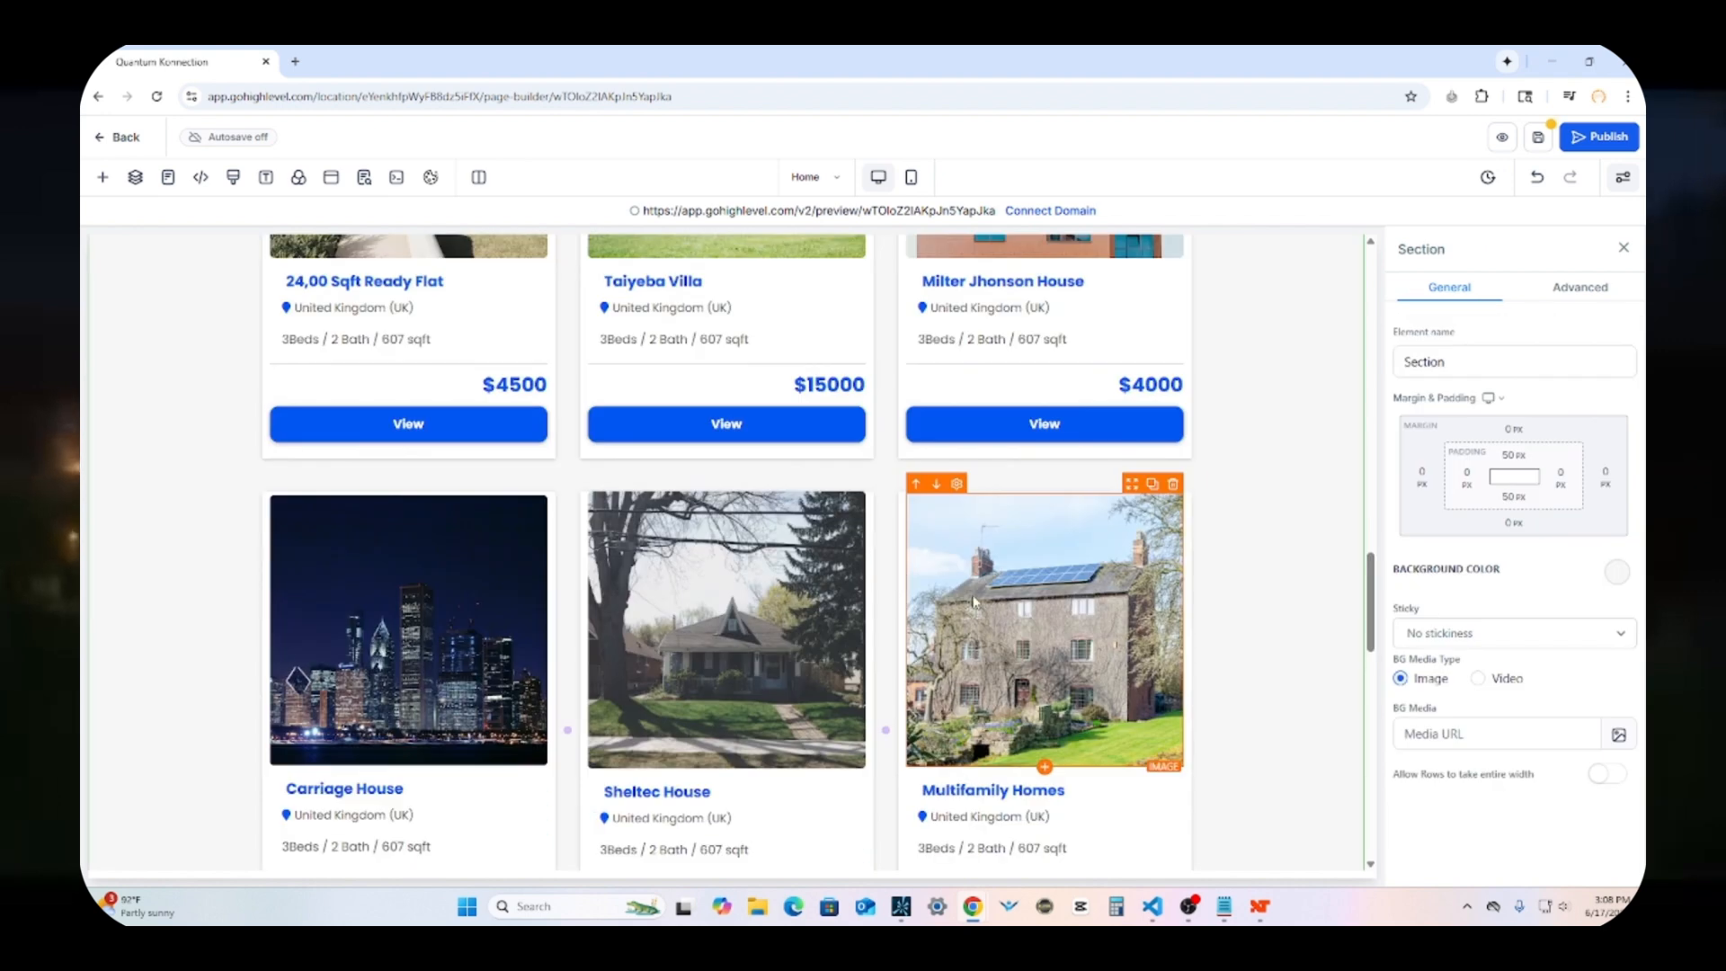
scroll(703, 618, down, 2)
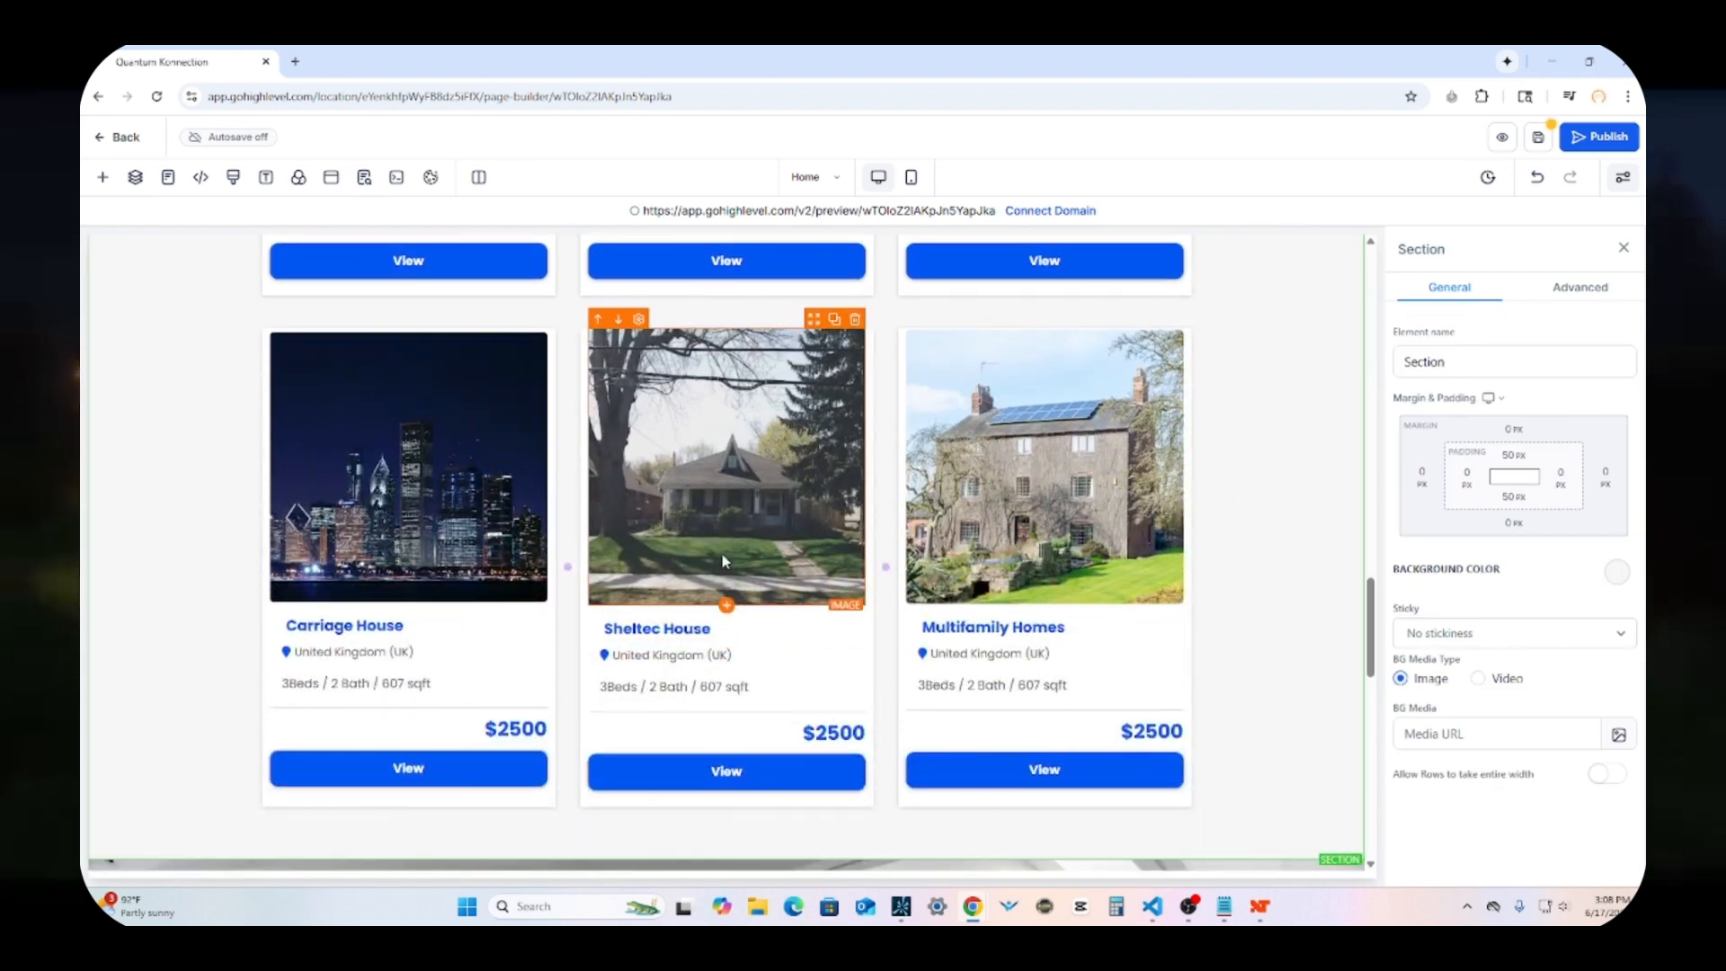
scroll(721, 561, up, 5)
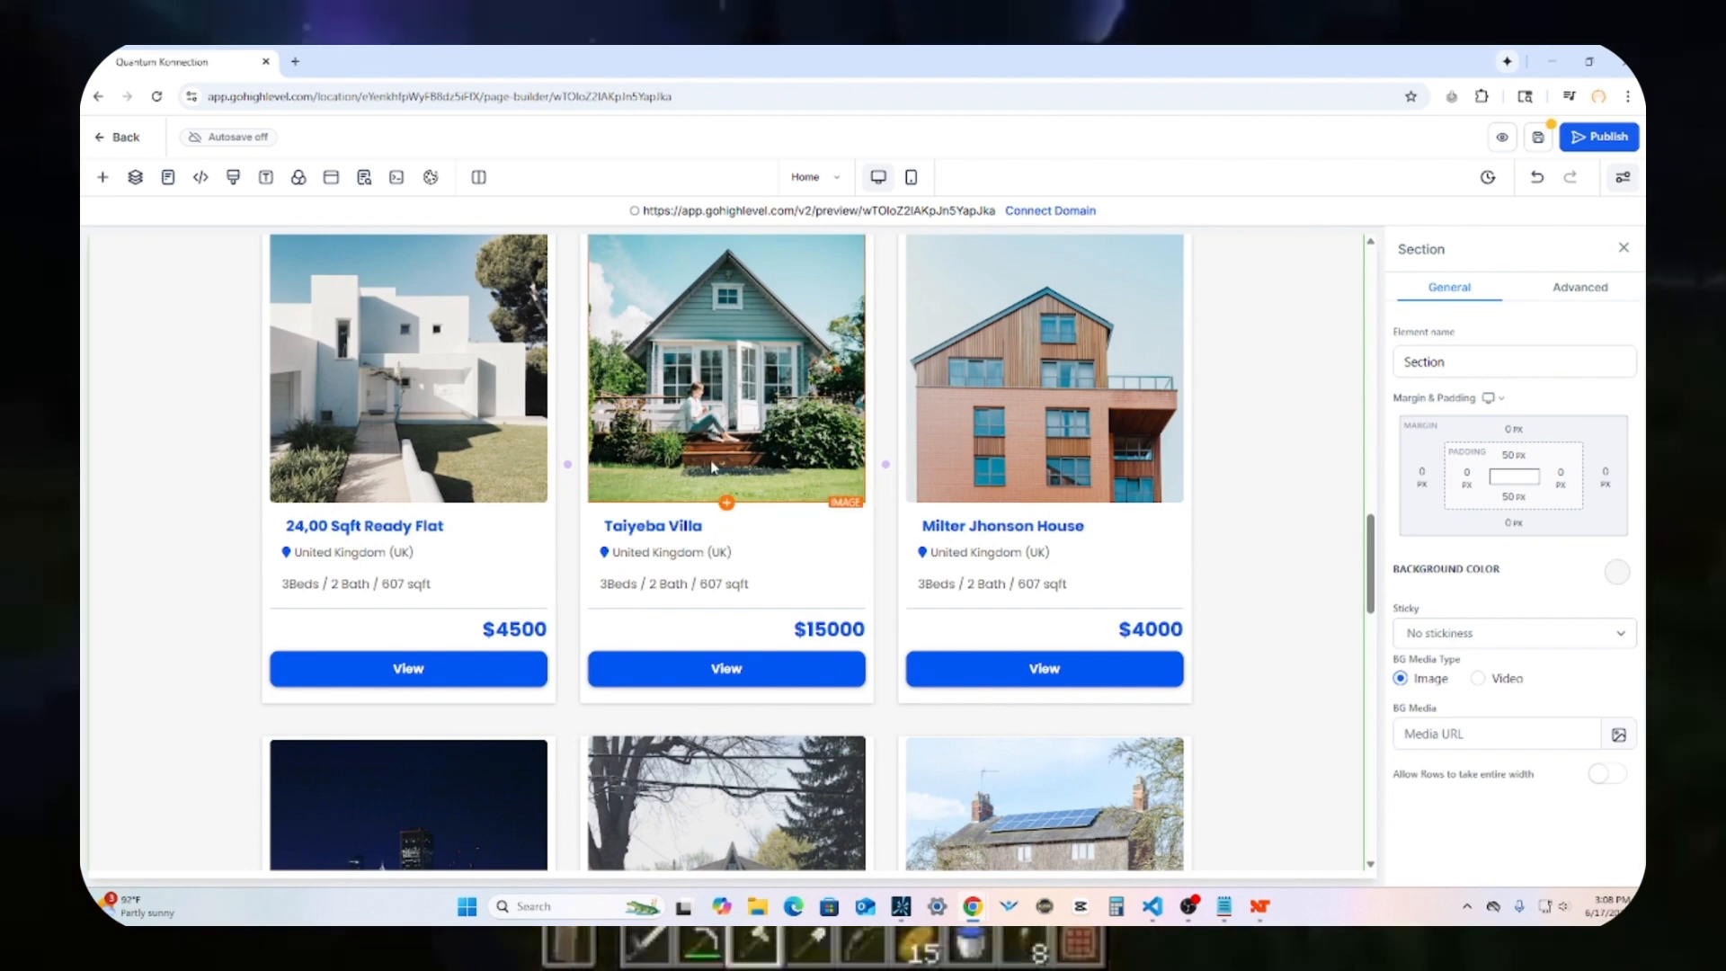
scroll(712, 528, up, 20)
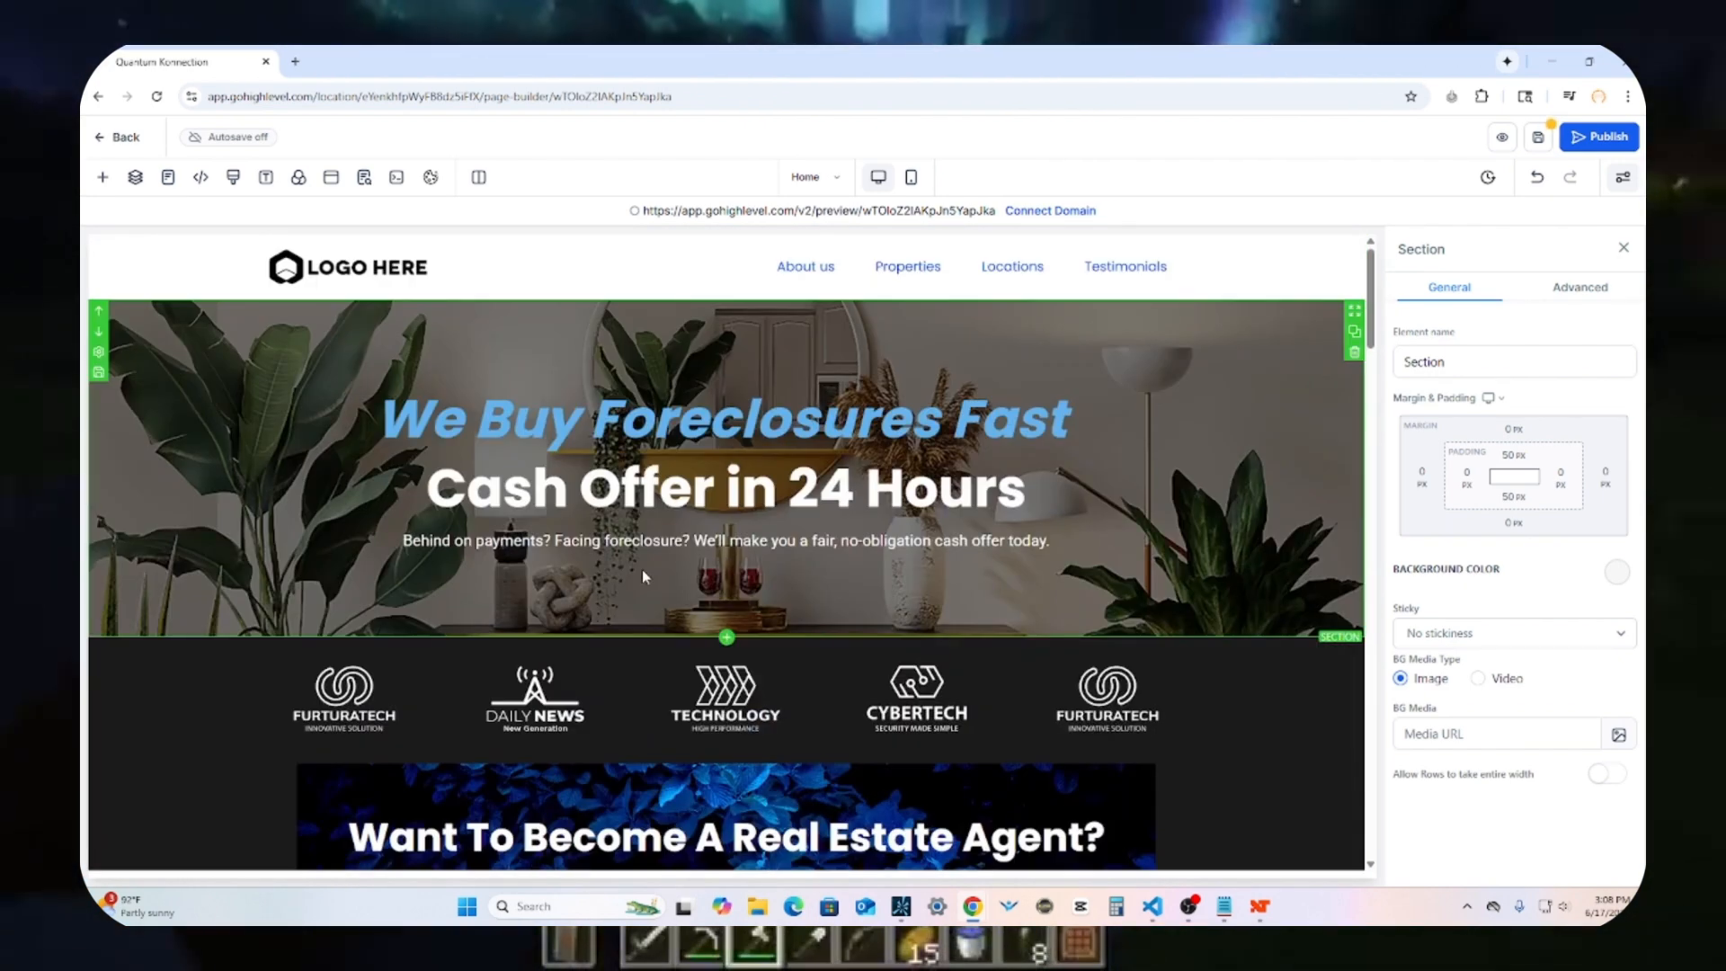
scroll(642, 568, down, 15)
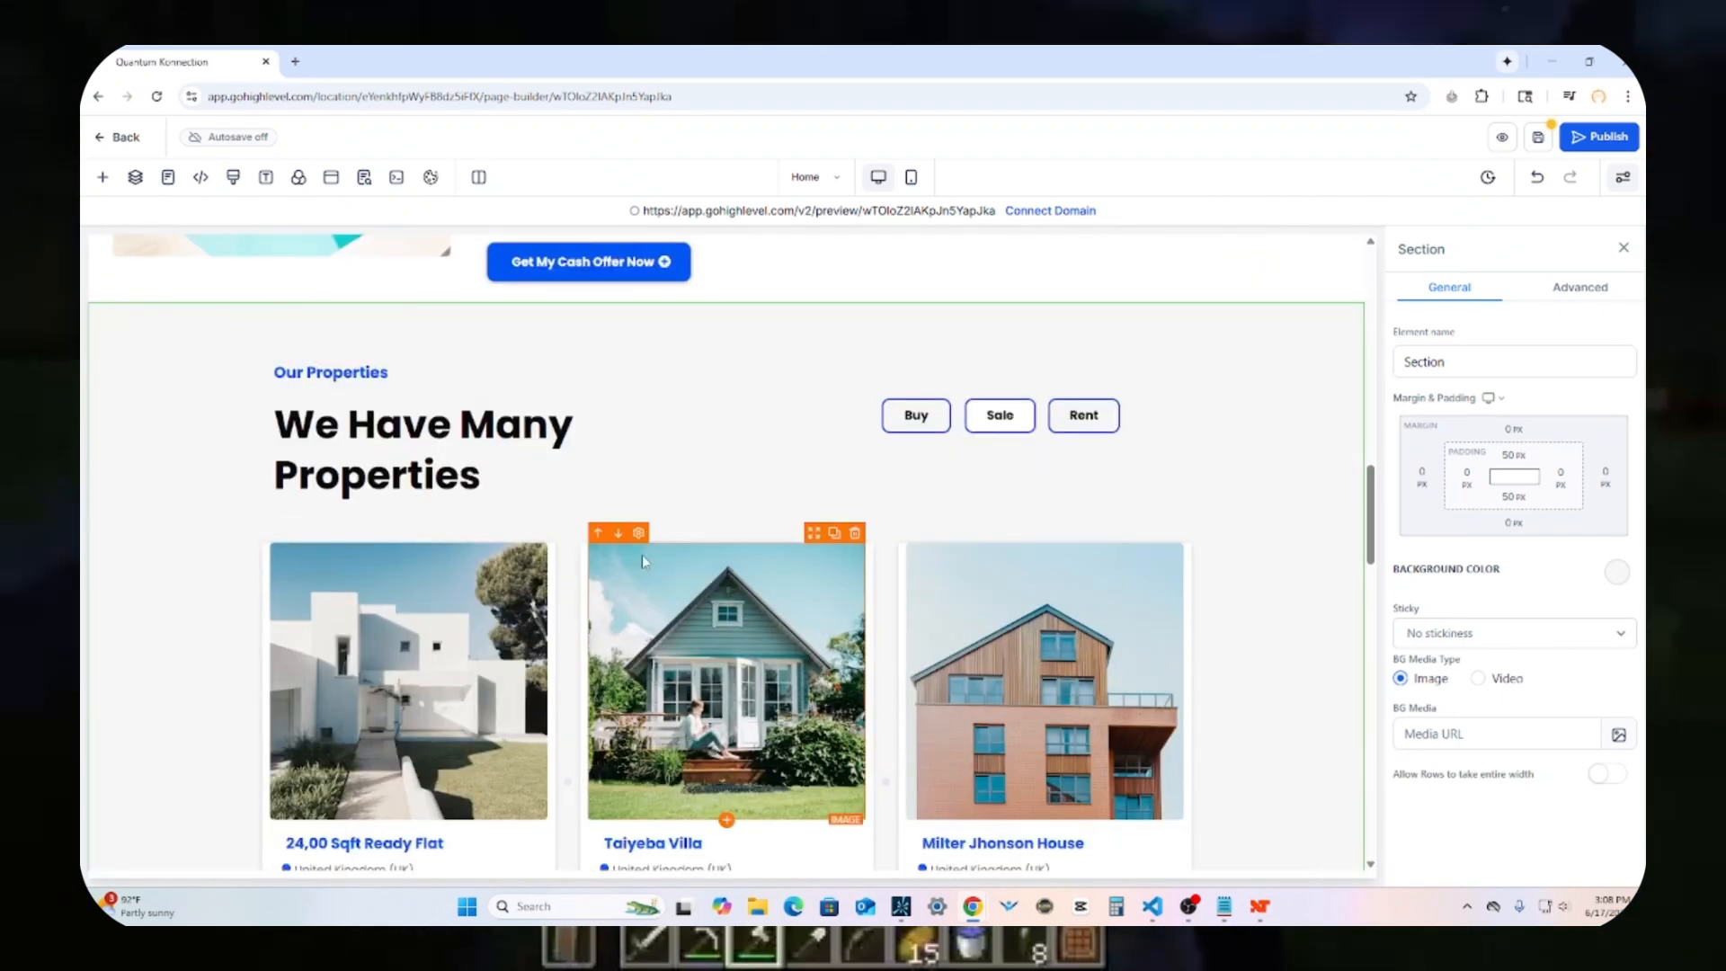
scroll(680, 508, down, 7)
scroll(740, 440, up, 4)
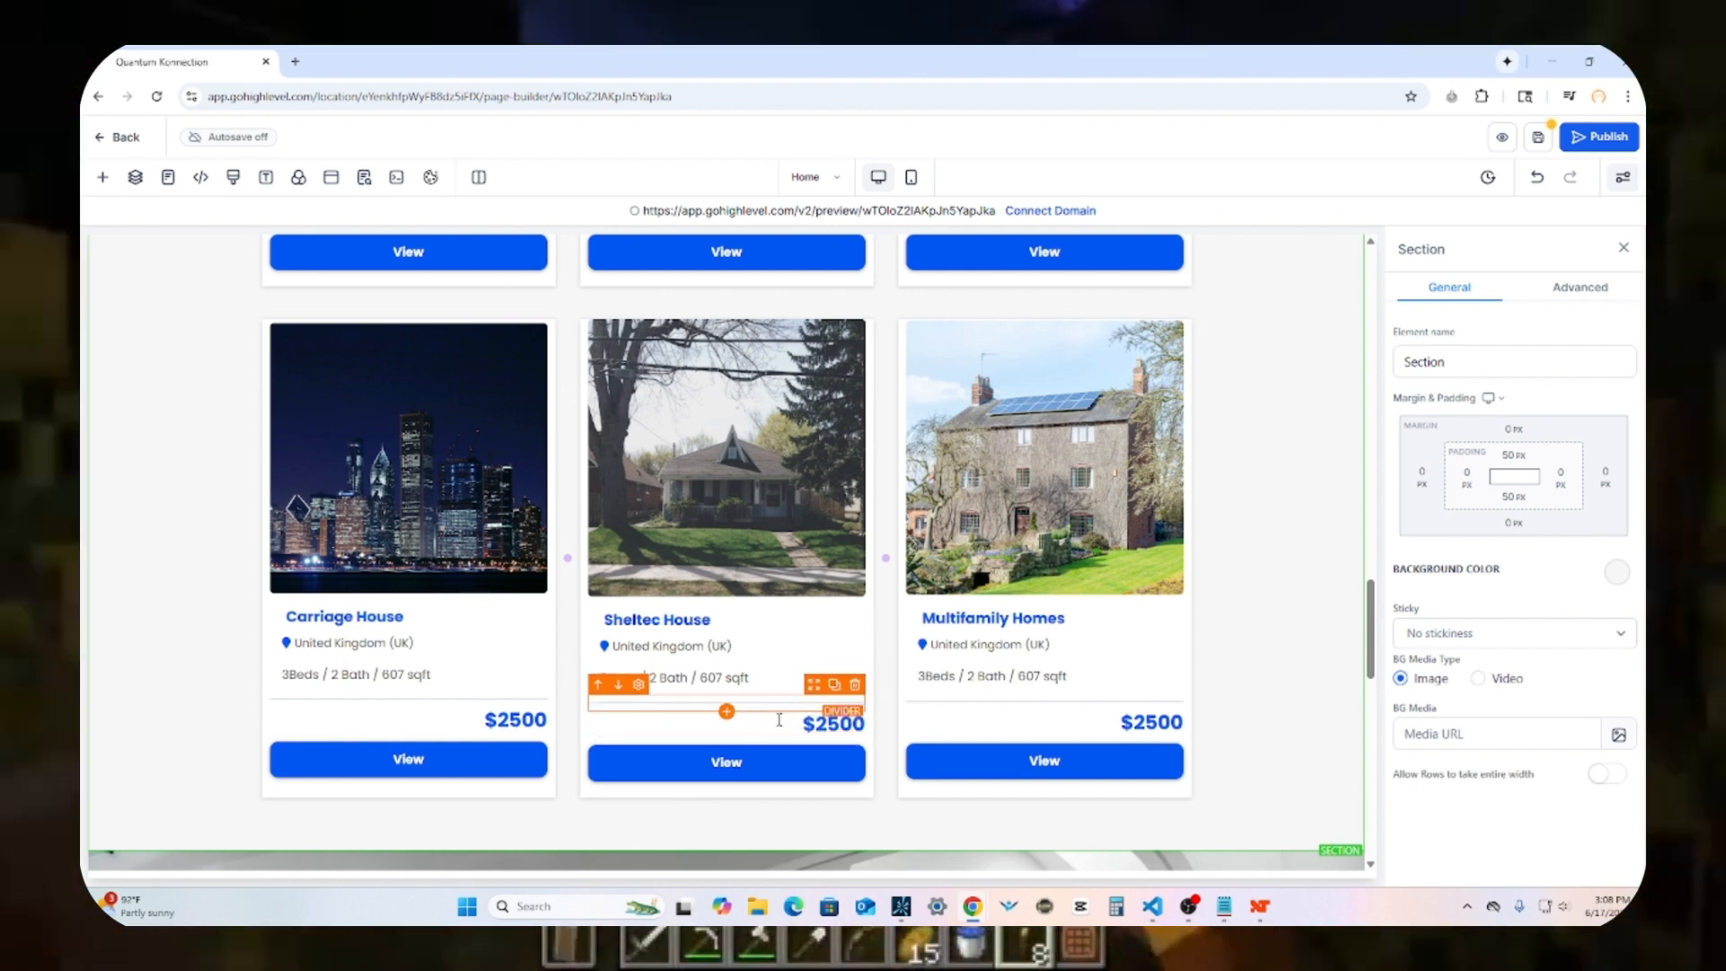
Step: Set the price on the "24,00 Sqft Ready Flat" property card to $109000
click(504, 715)
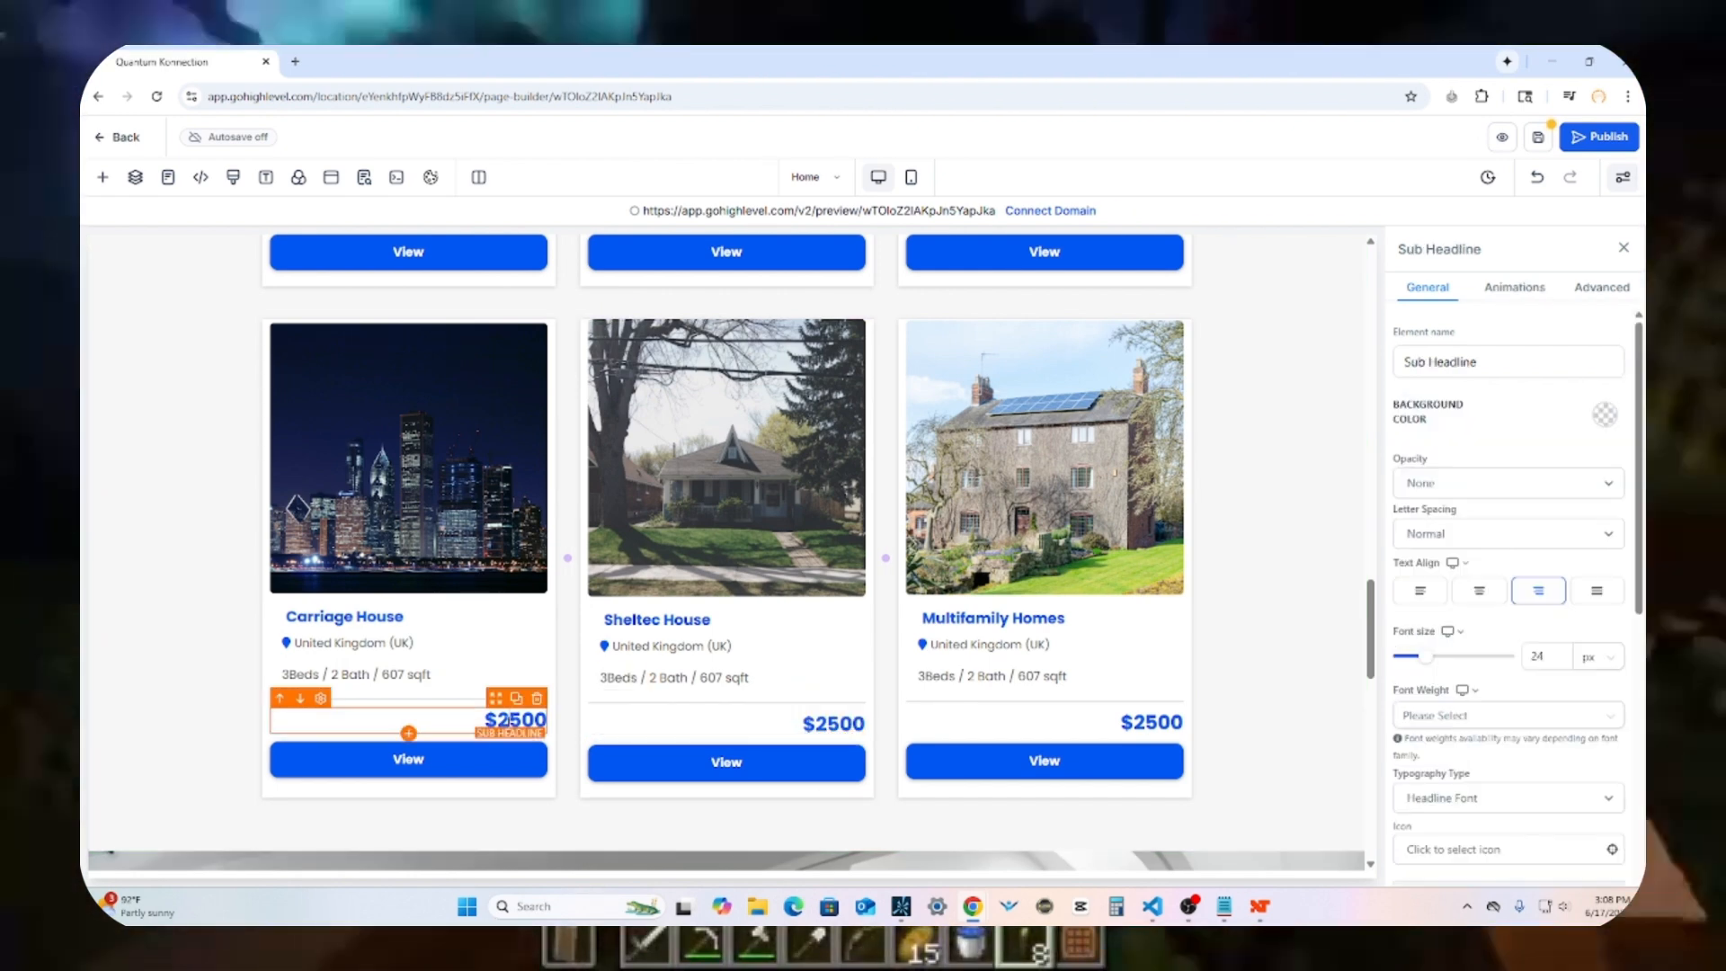
scroll(503, 614, up, 5)
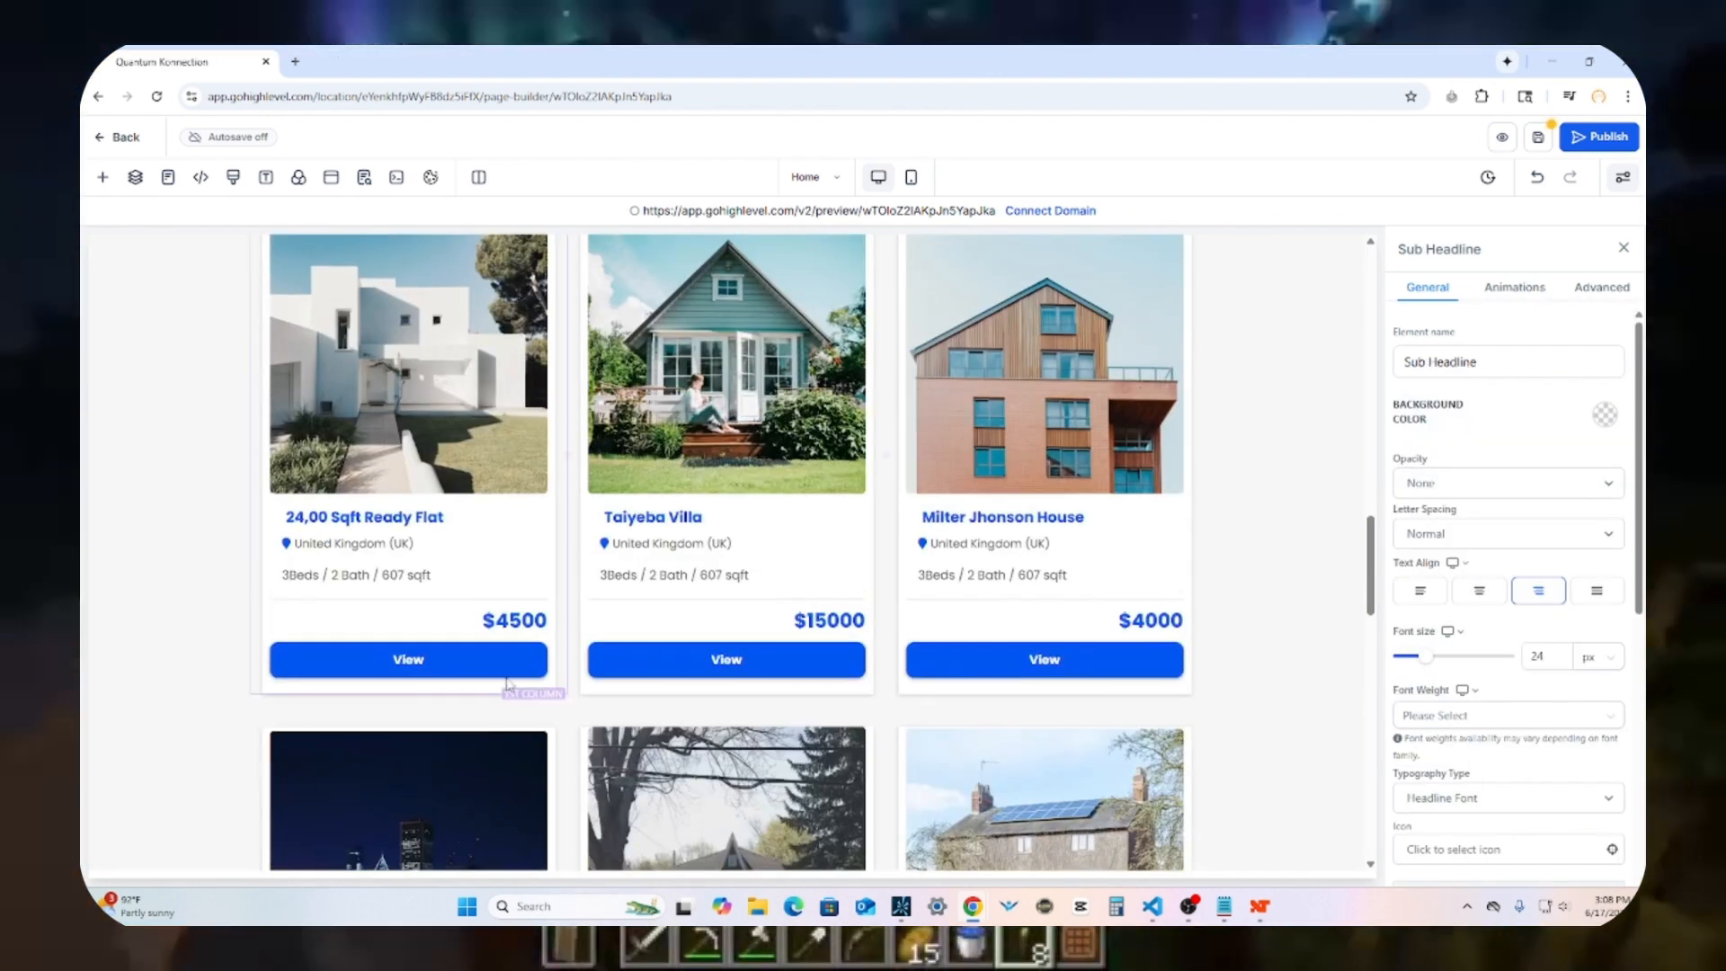
double_click(507, 620)
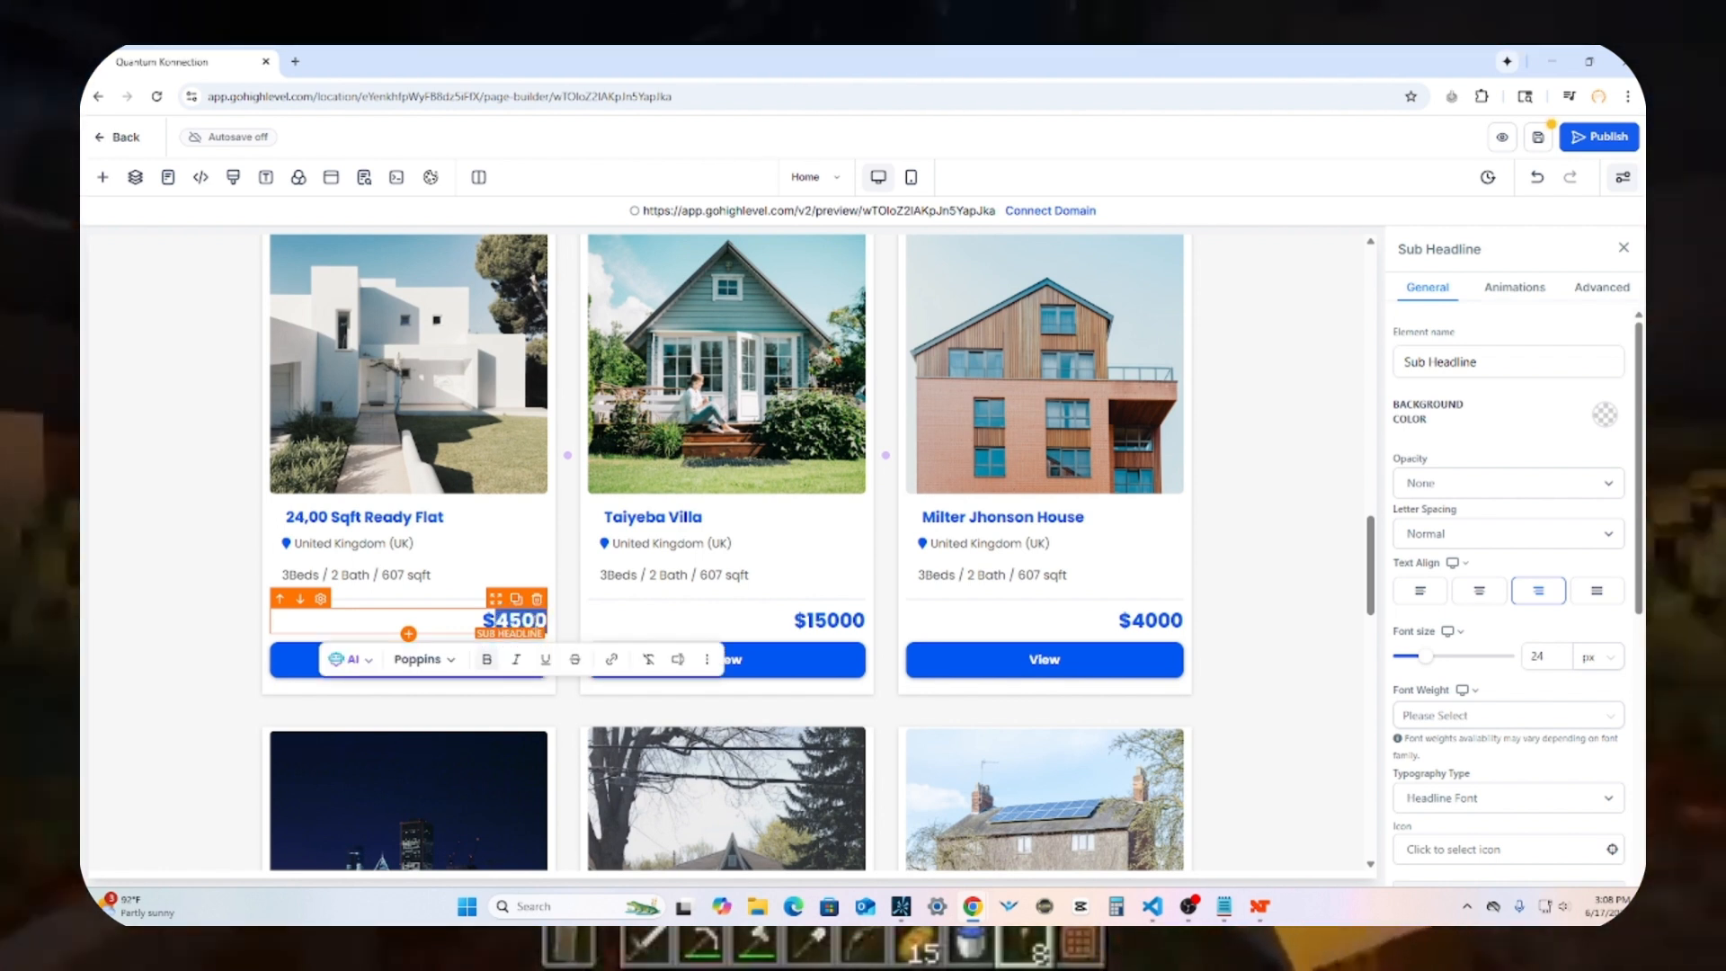
text(109)
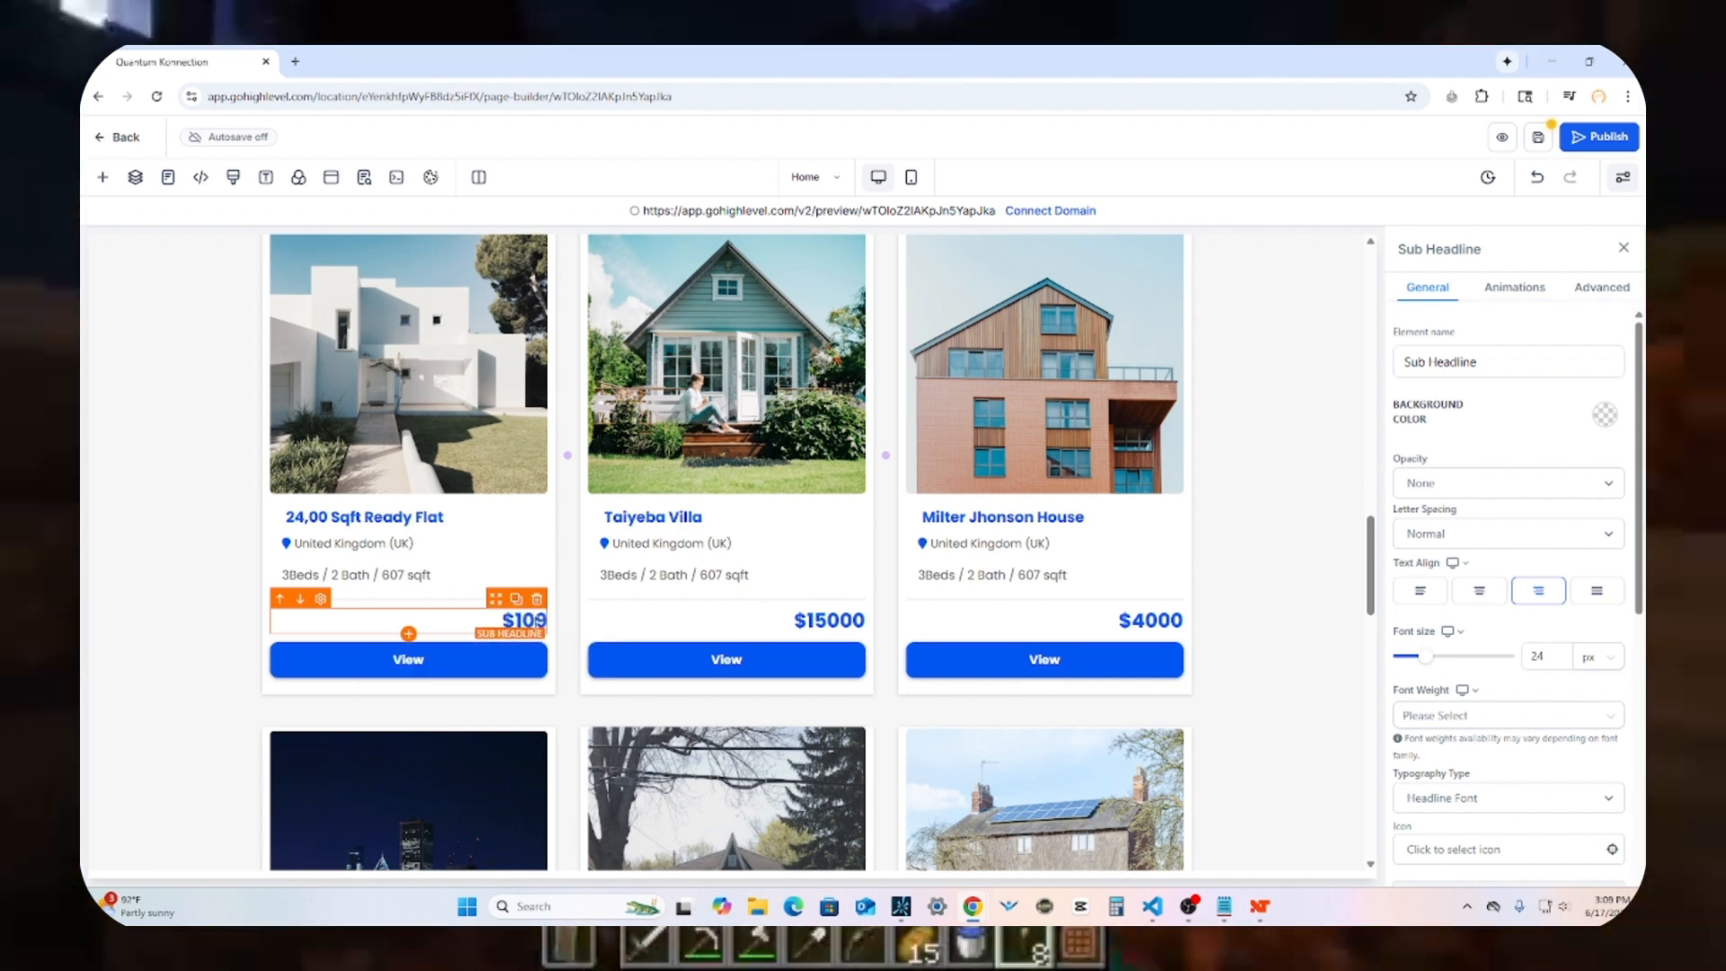
text(000)
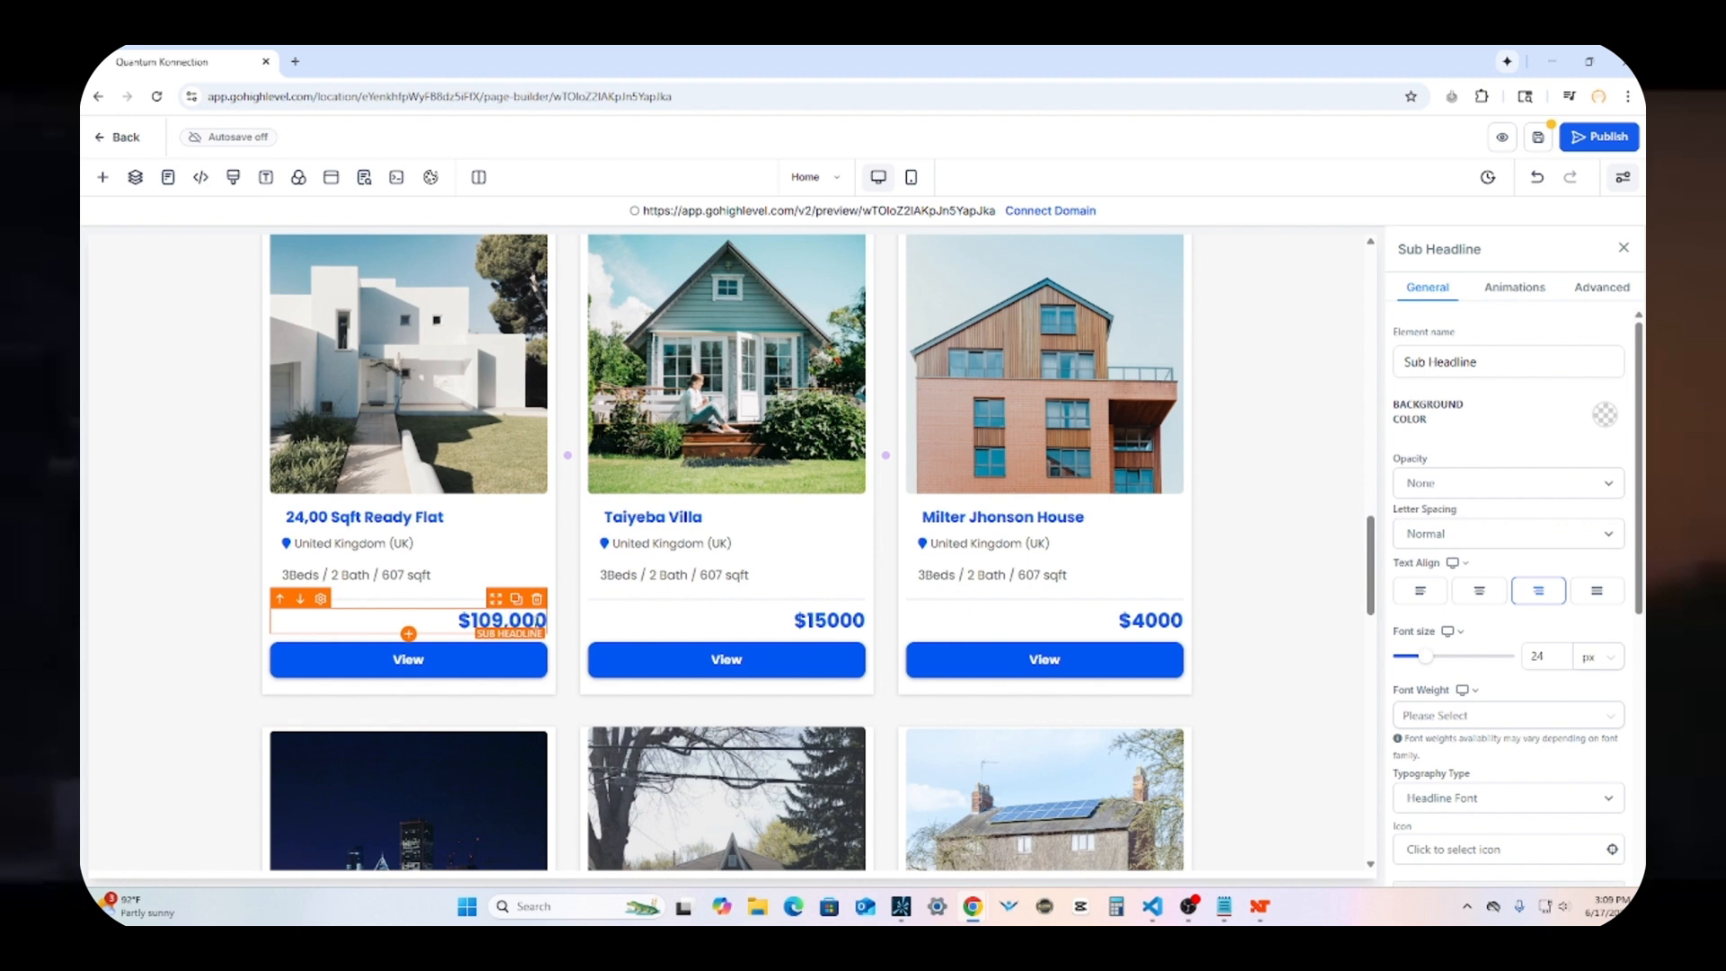
key(Delete)
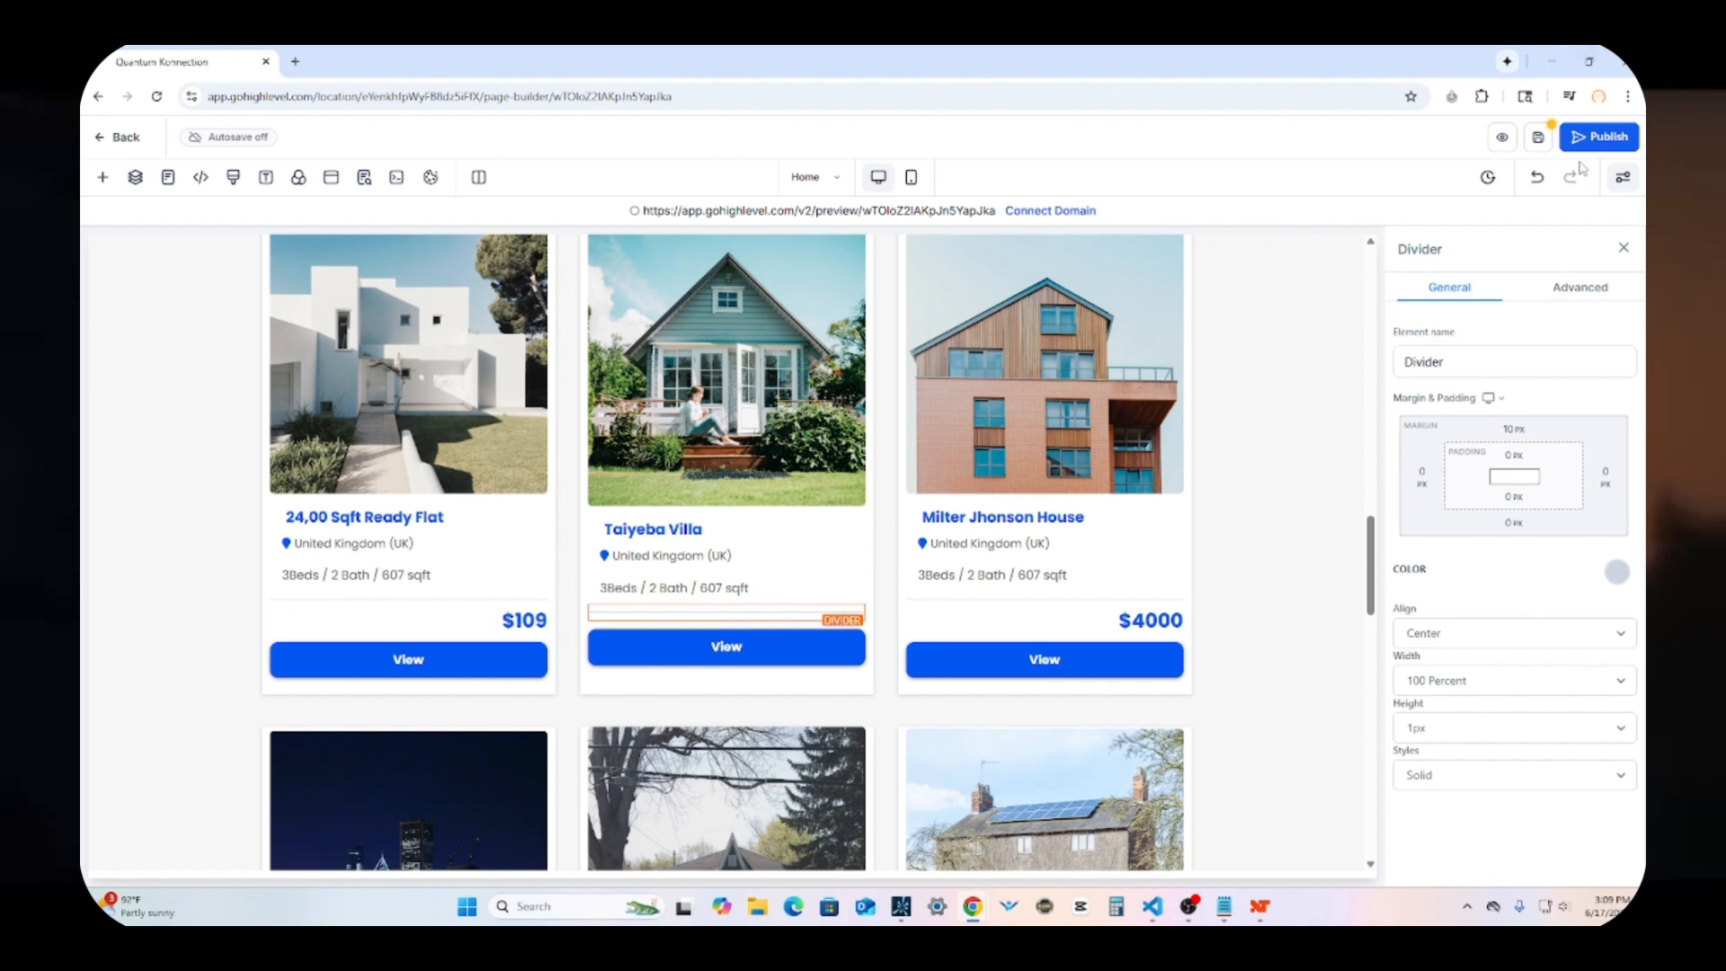
Step: Restore the deleted Taiyeba Villa price and set the remaining five cards' prices, in order, to $150000, $400000, $210000, $180000 and $250000
click(1536, 177)
click(515, 637)
double_click(517, 637)
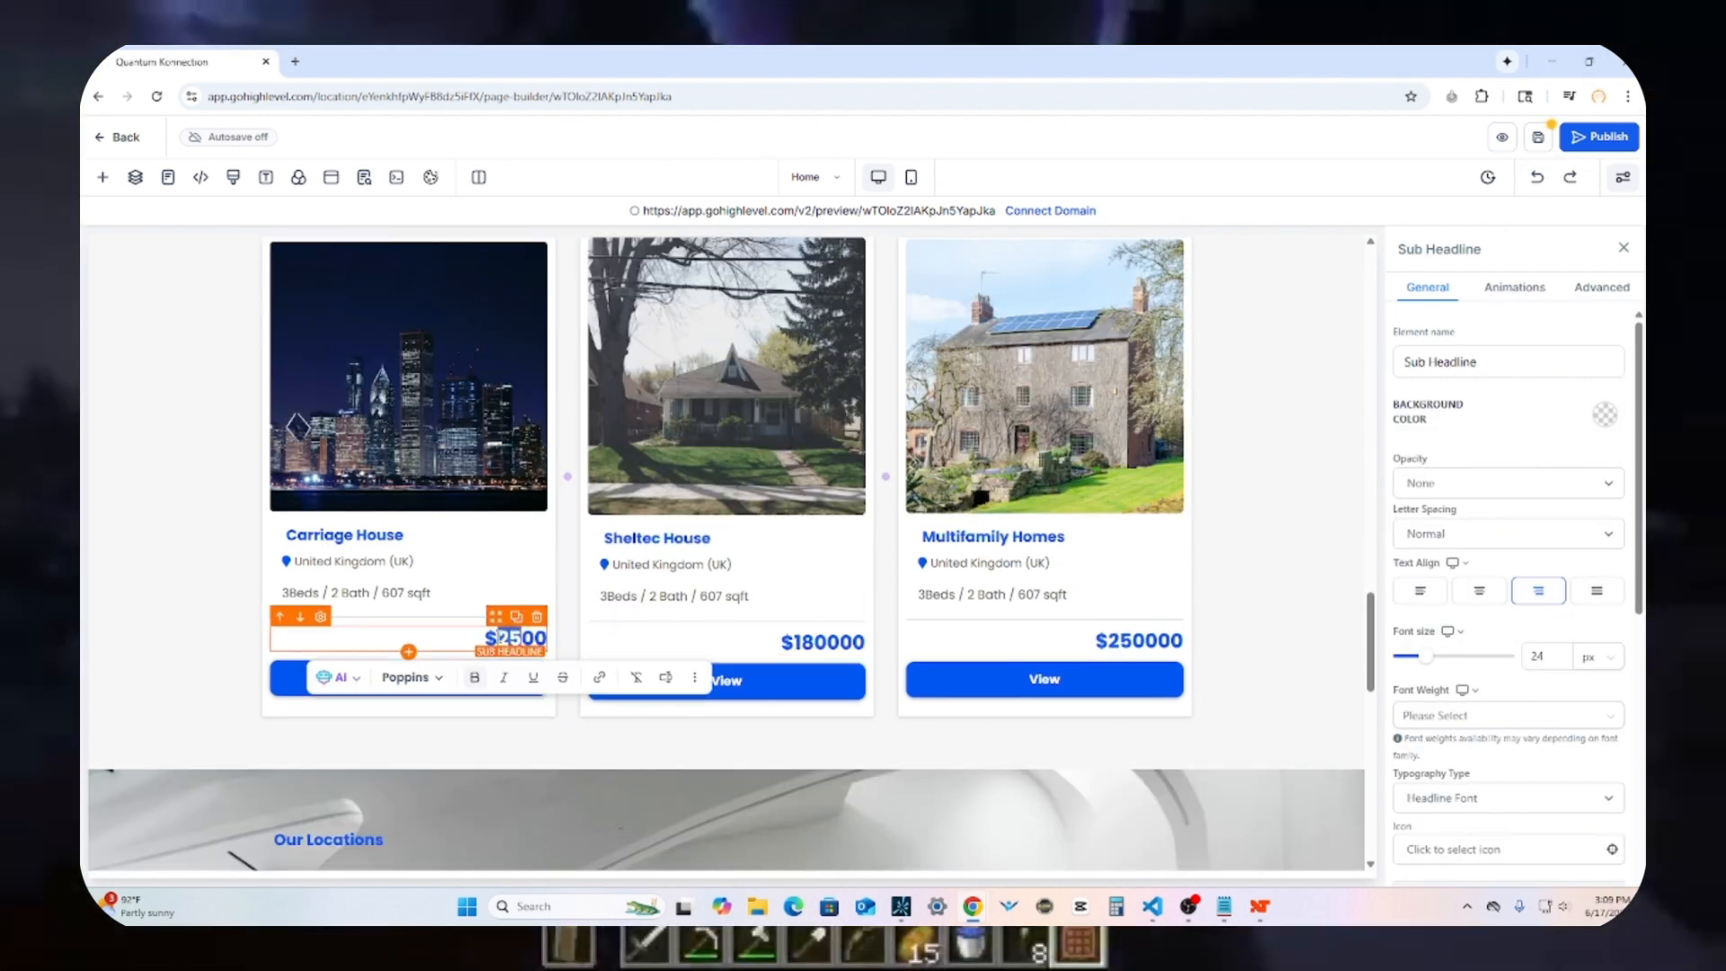
text(210000)
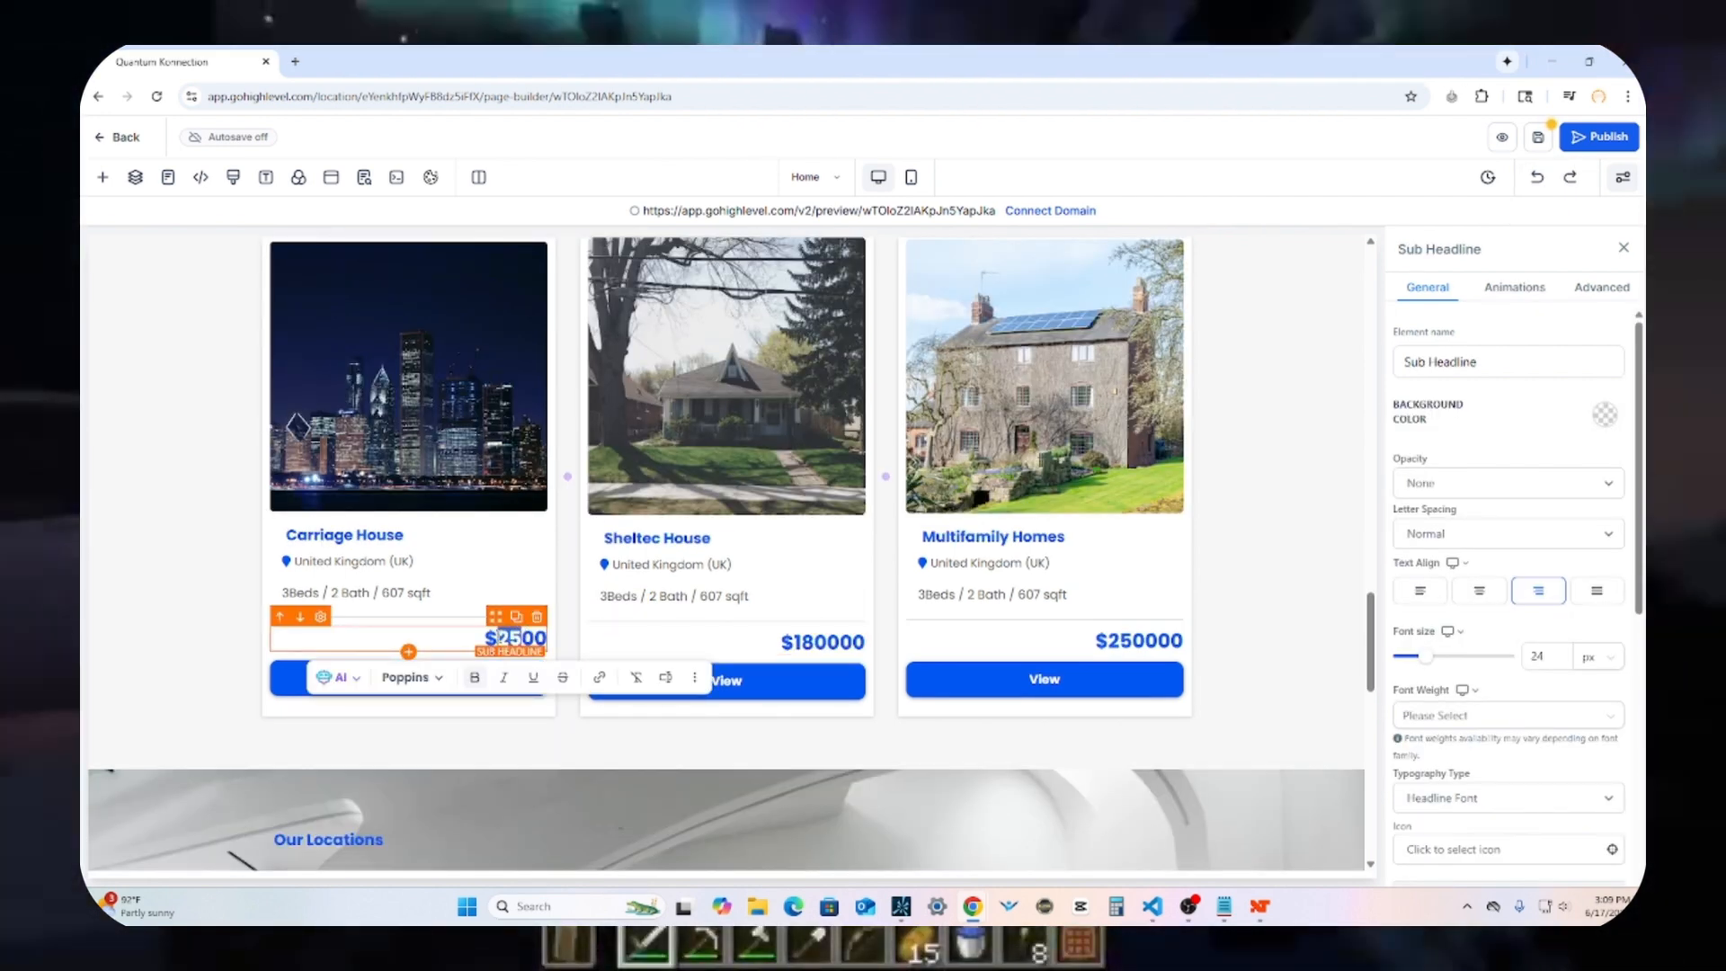
Step: Replace the location on the Carriage House card with "United States (US)"
click(180, 629)
drag(413, 561, 275, 553)
text(United States)
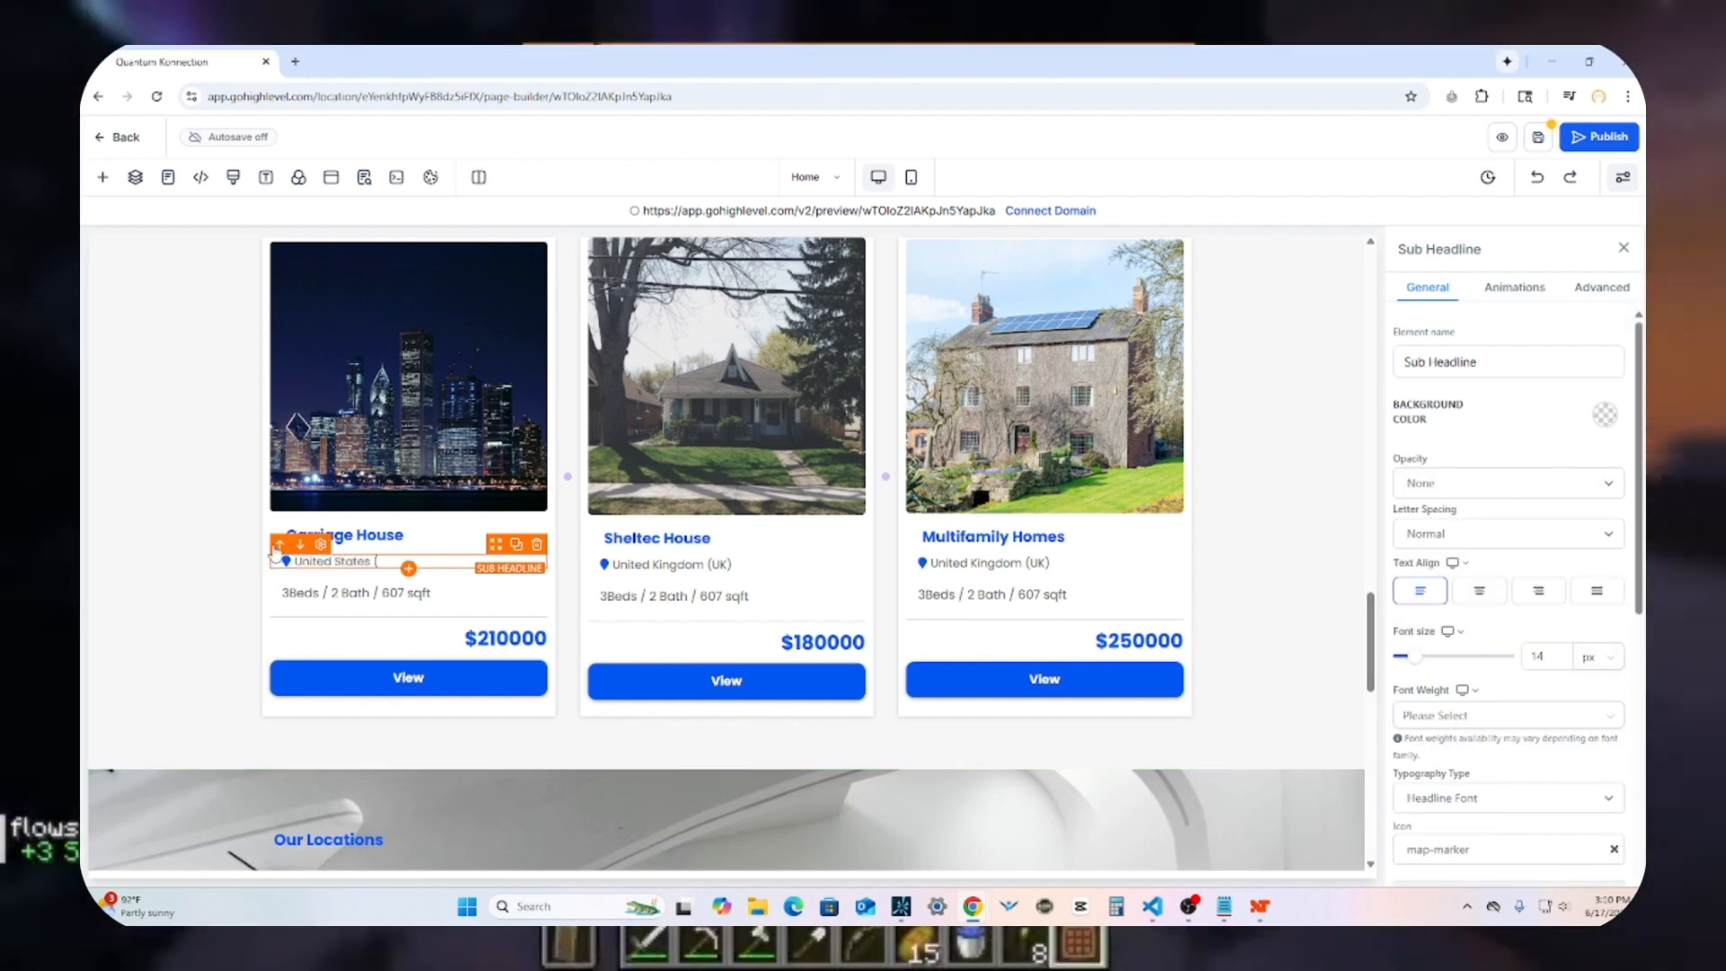
text(US))
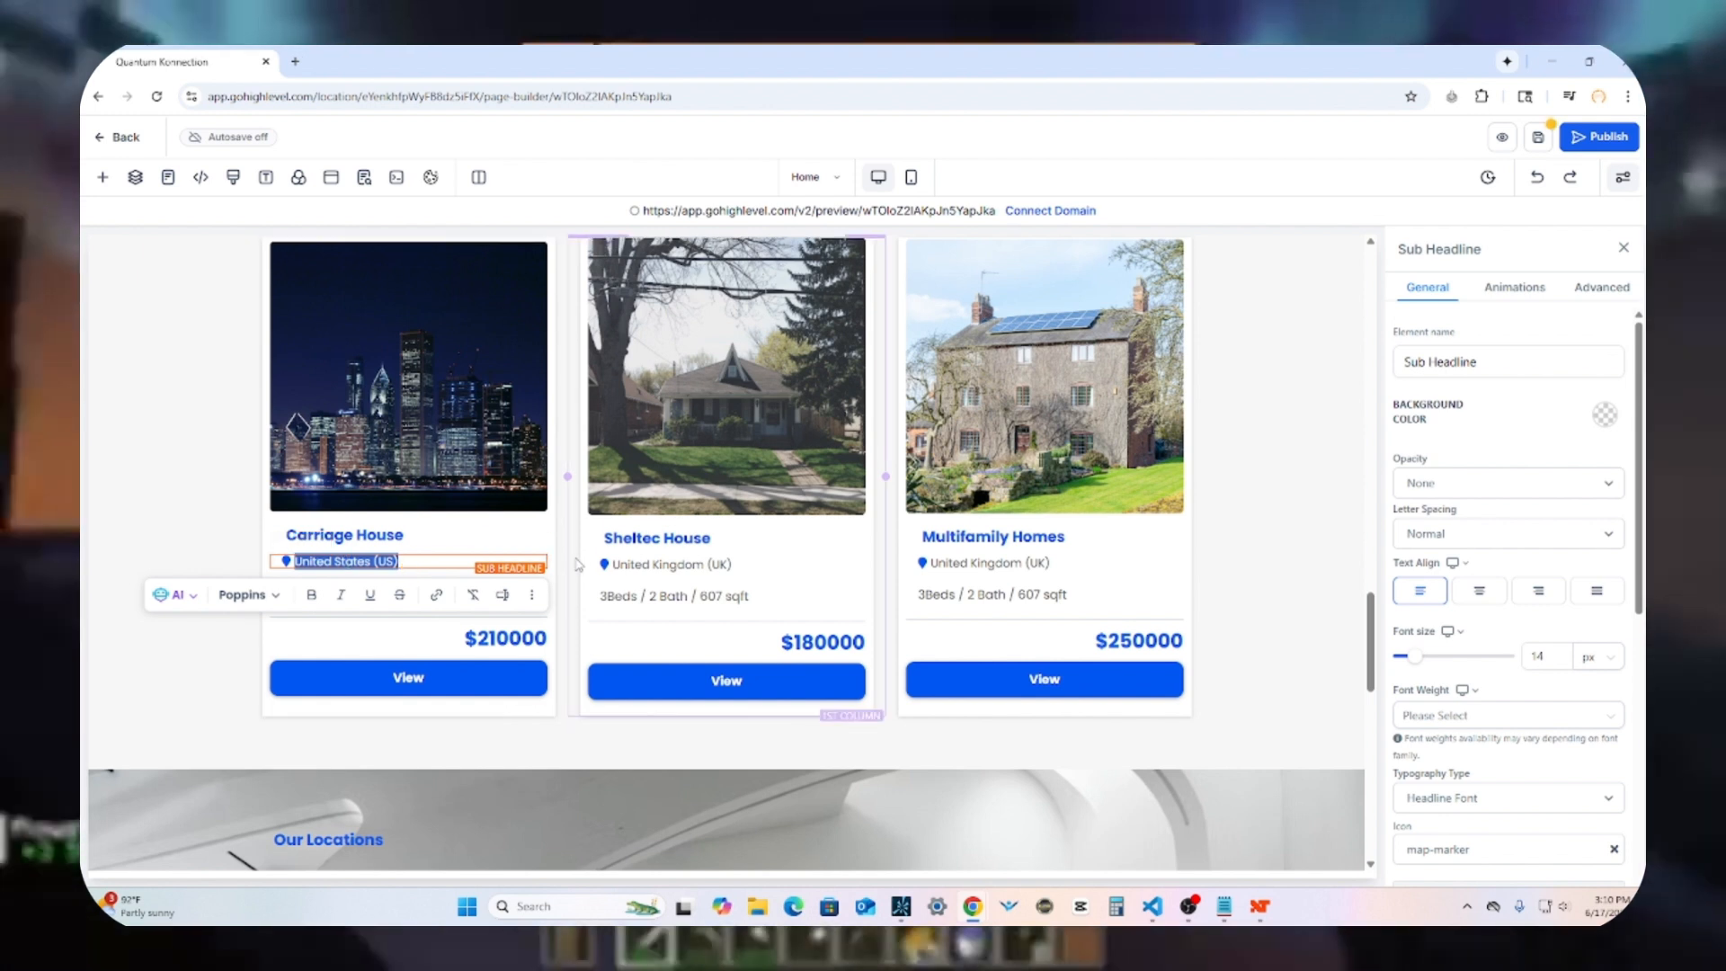
Step: Replace the locations on the Sheltec House and Multifamily Homes cards with "United States (US)"
click(646, 565)
key(ctrl+a)
text(United States (US))
click(602, 600)
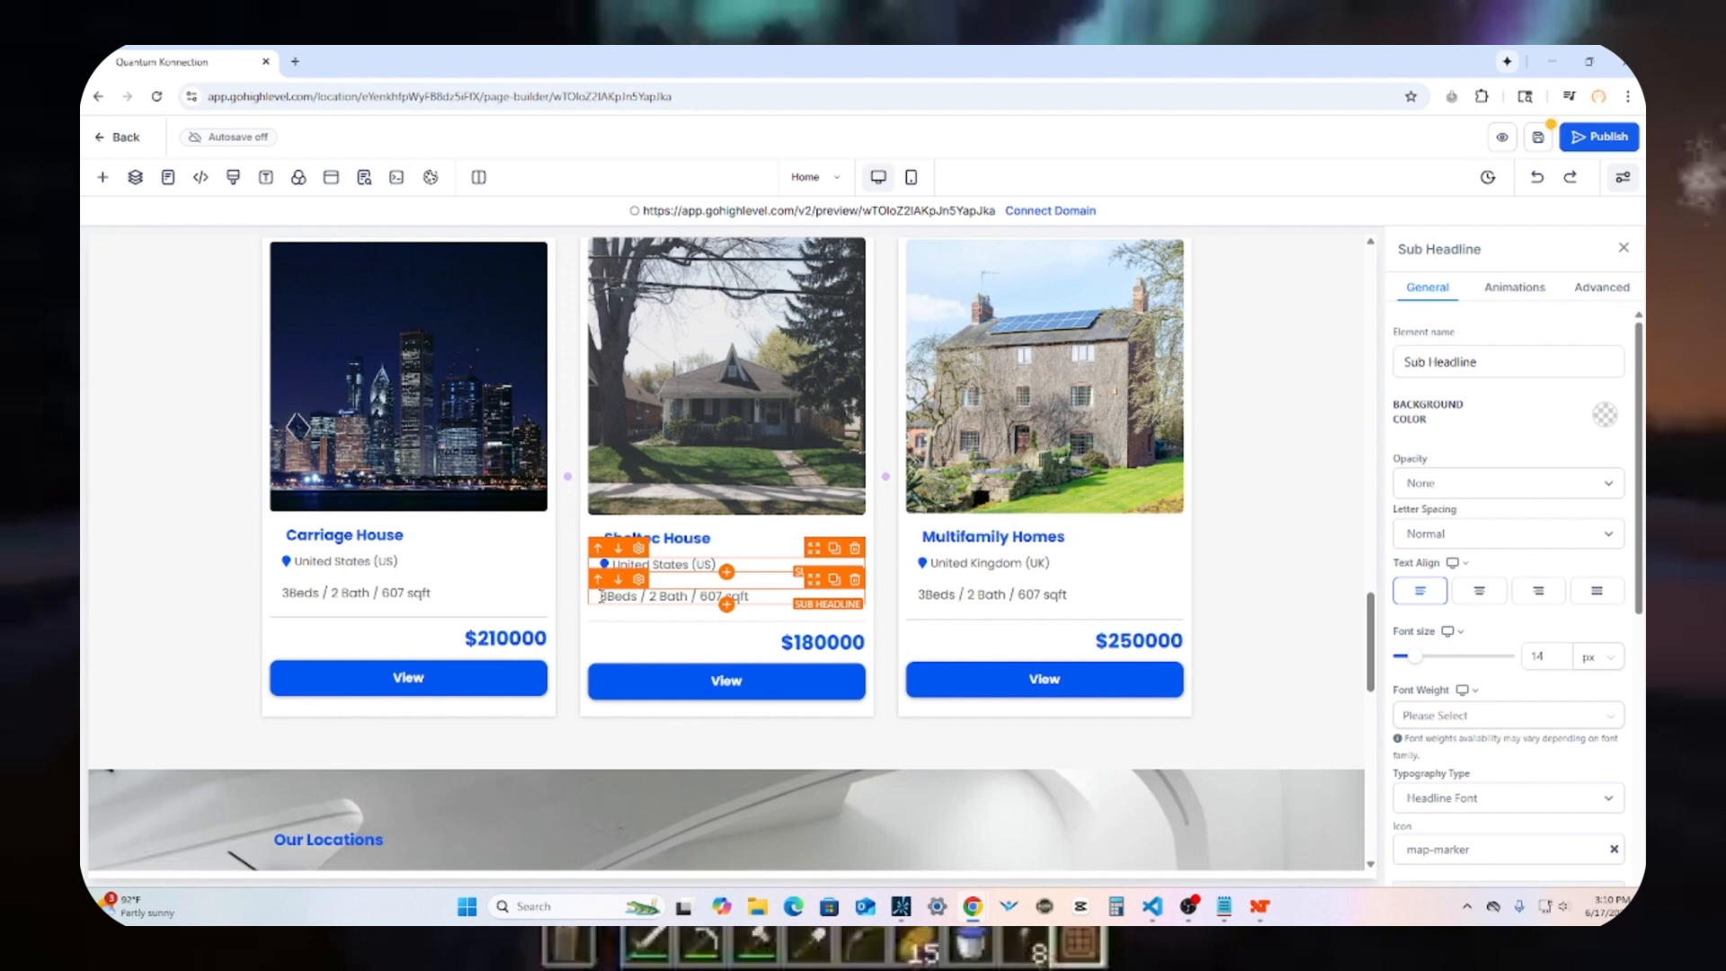
double_click(993, 560)
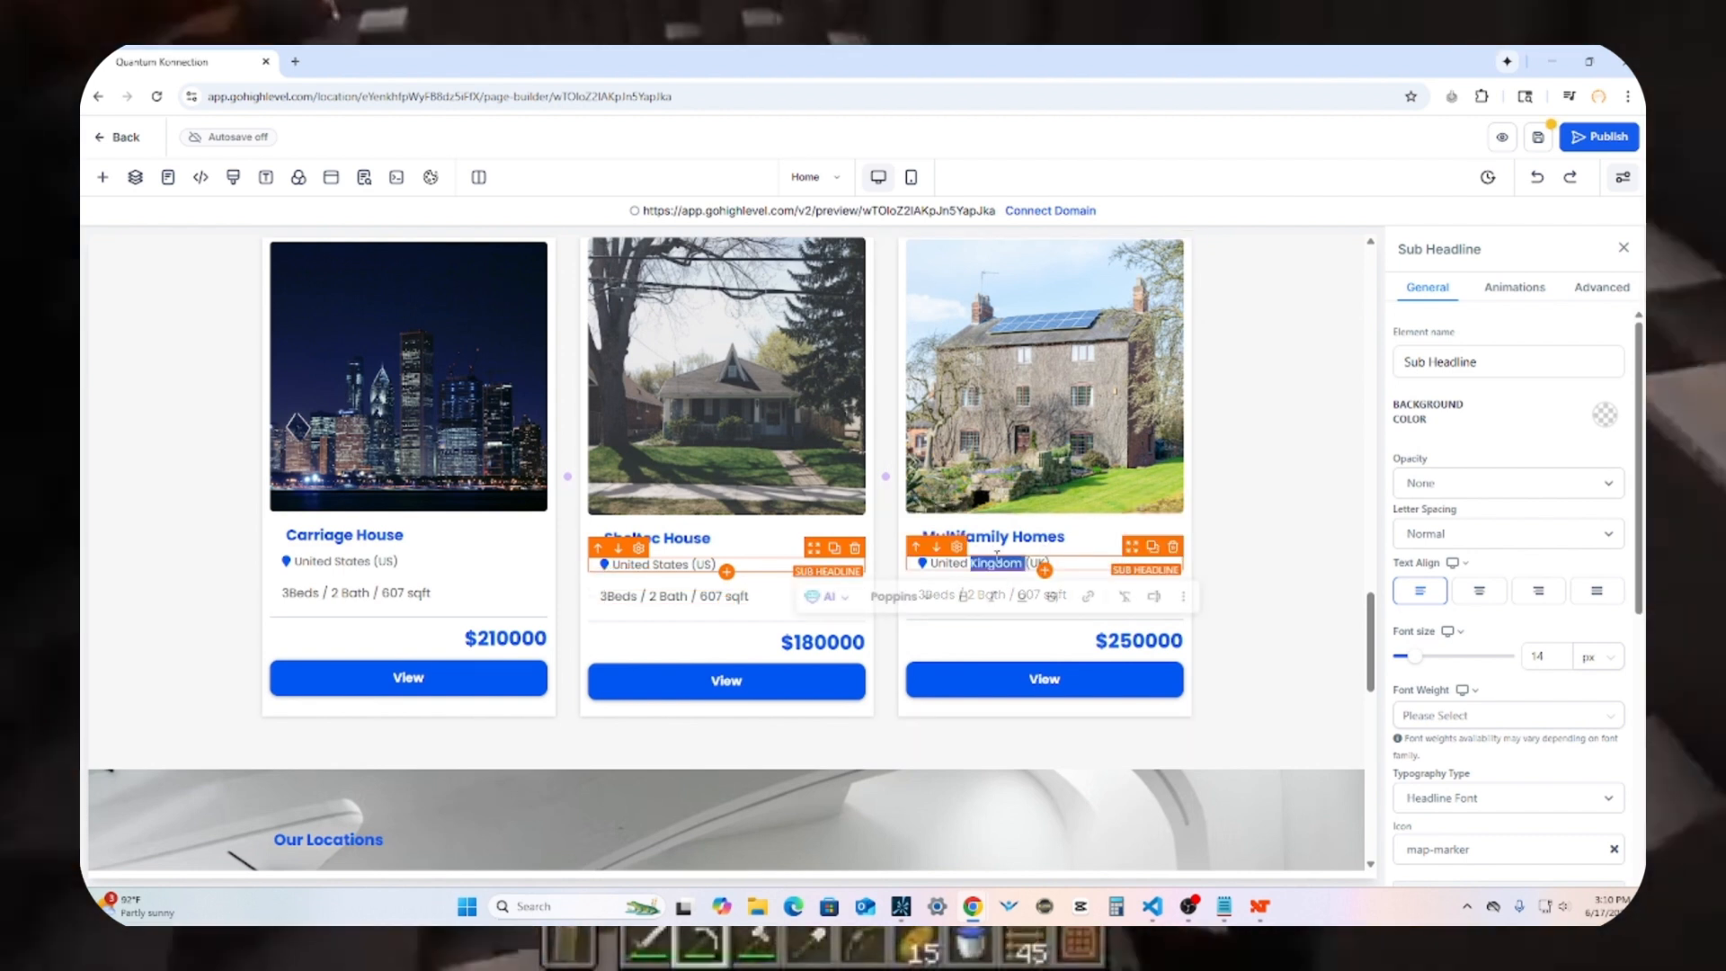
text(United States (US))
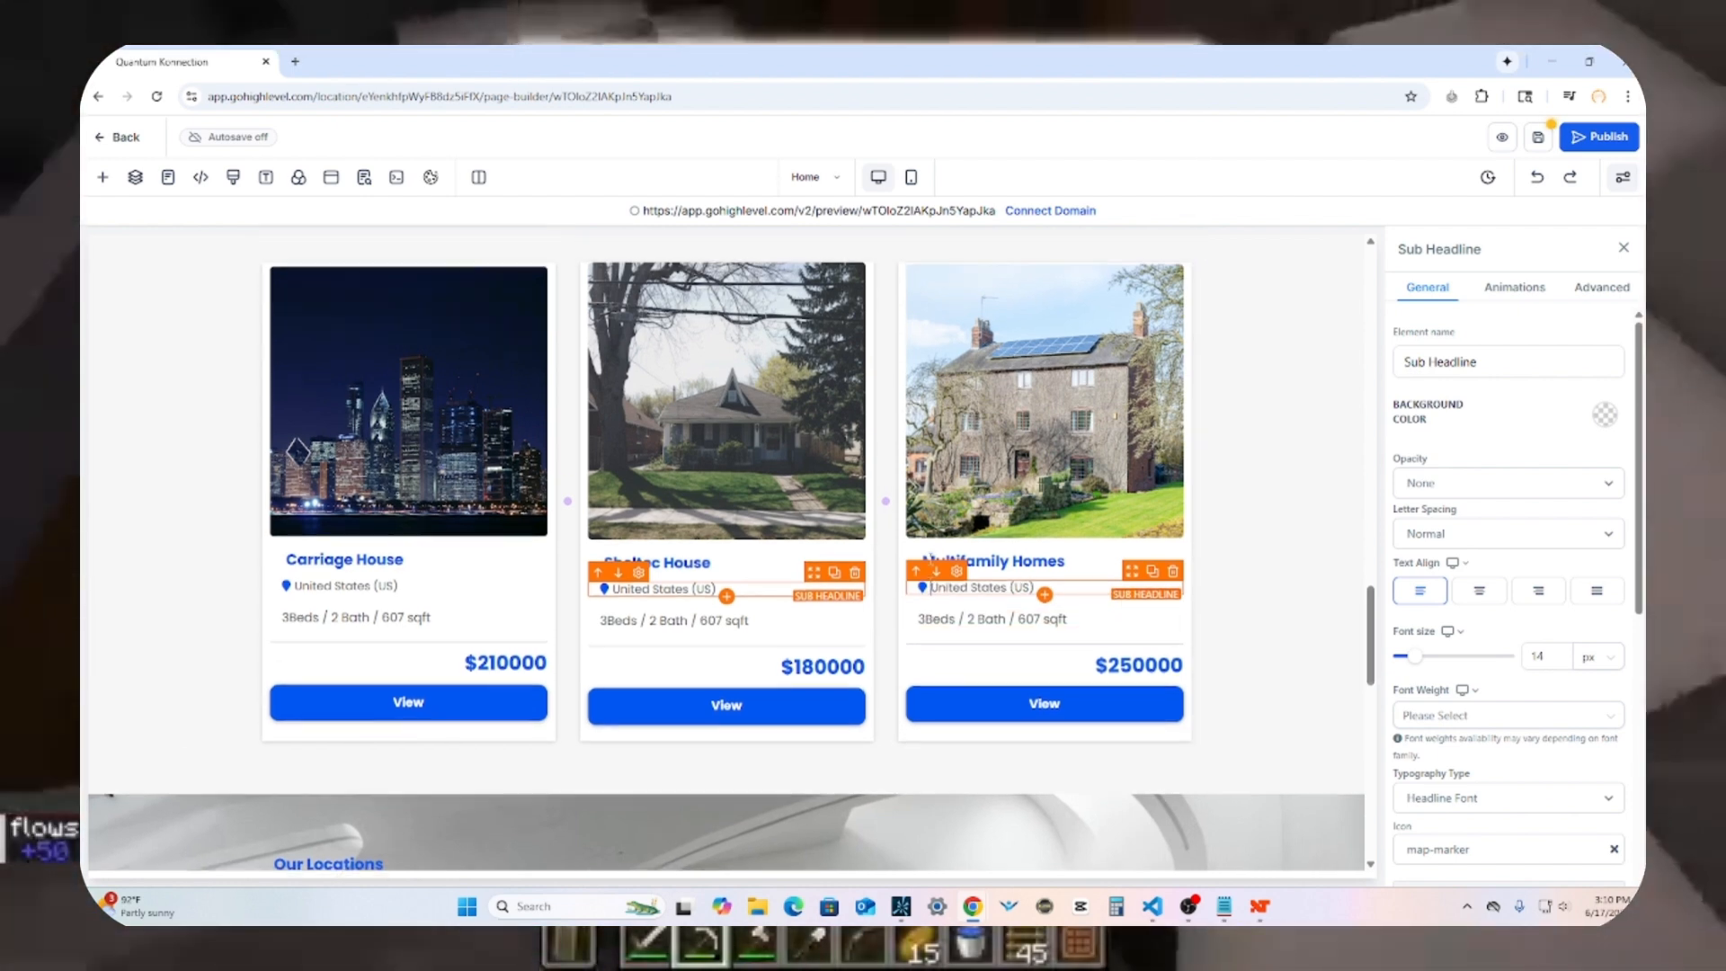
Step: Replace the location on the first row's third property card with "United States (US)", keeping it on the same line as the map marker
scroll(935, 582, up, 3)
click(1032, 302)
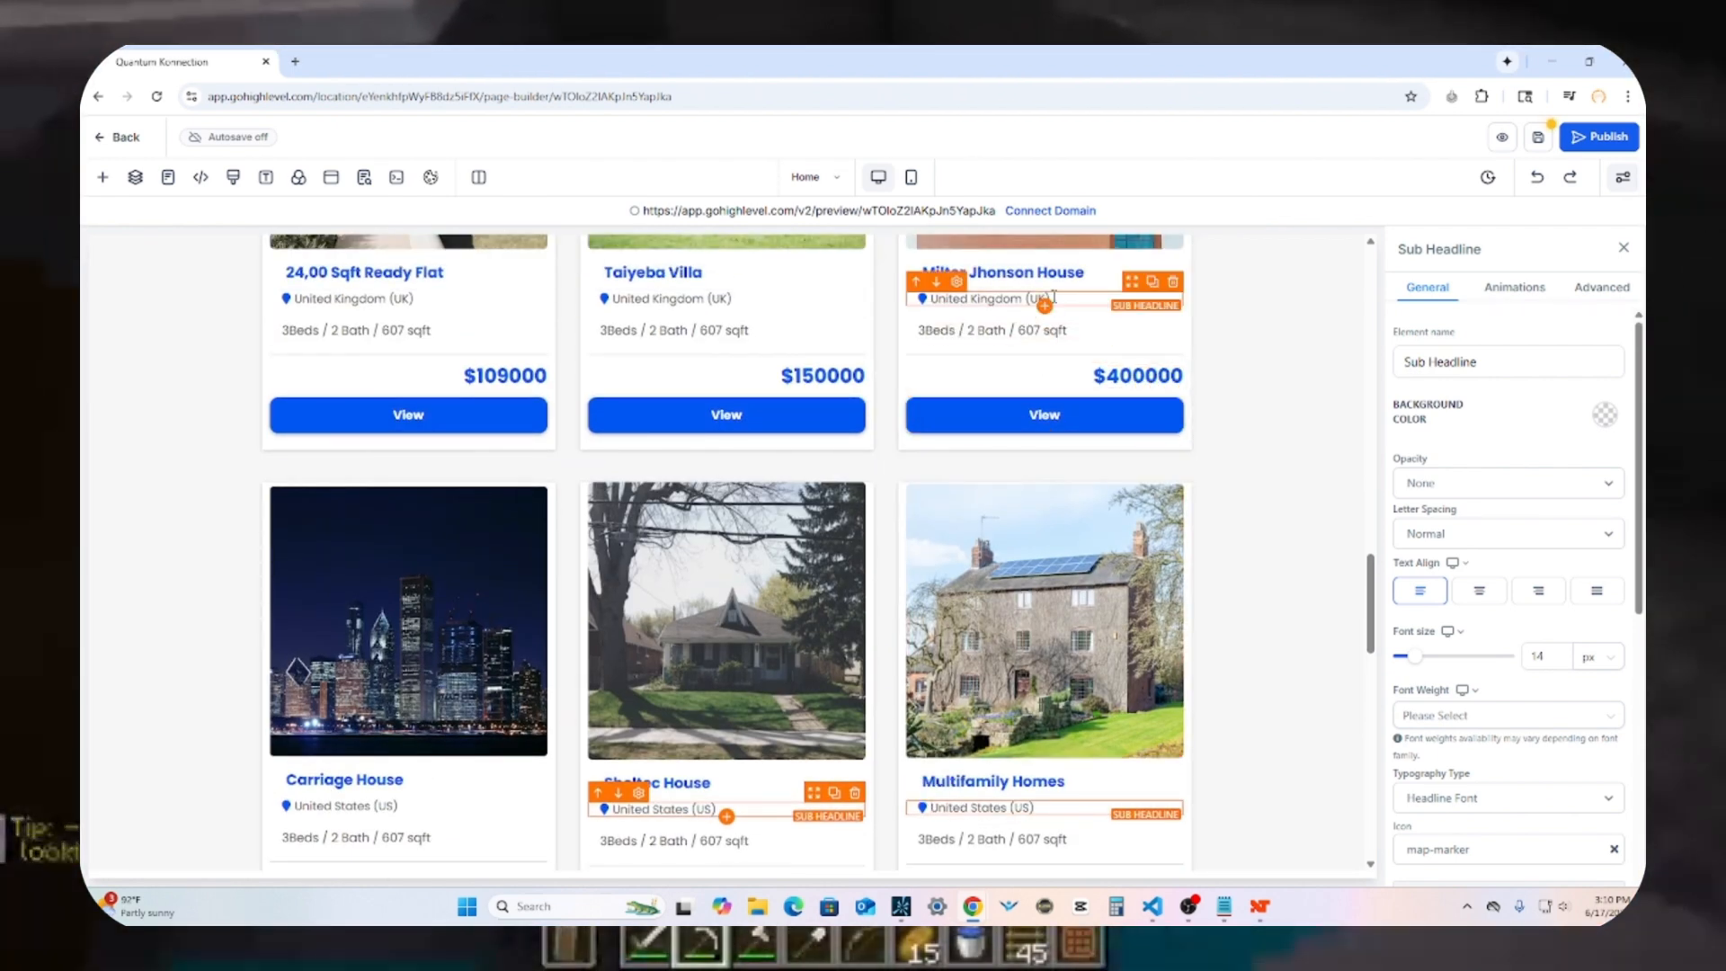
click(1033, 302)
drag(1047, 299, 926, 301)
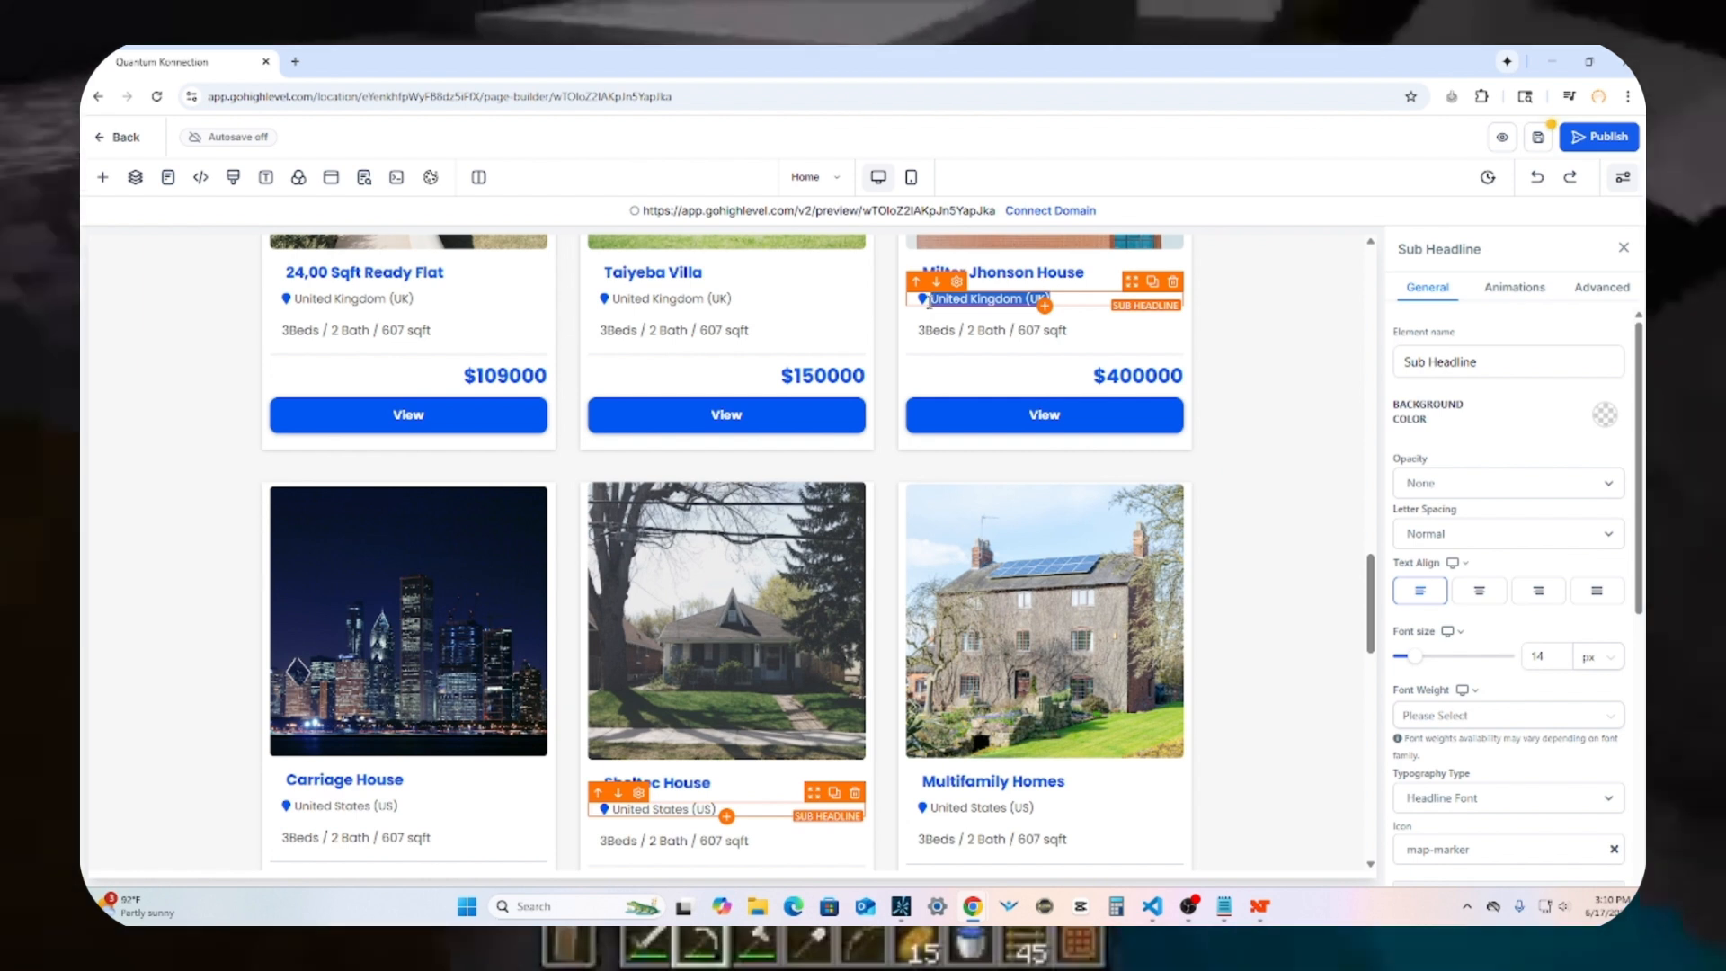
text(United States (US))
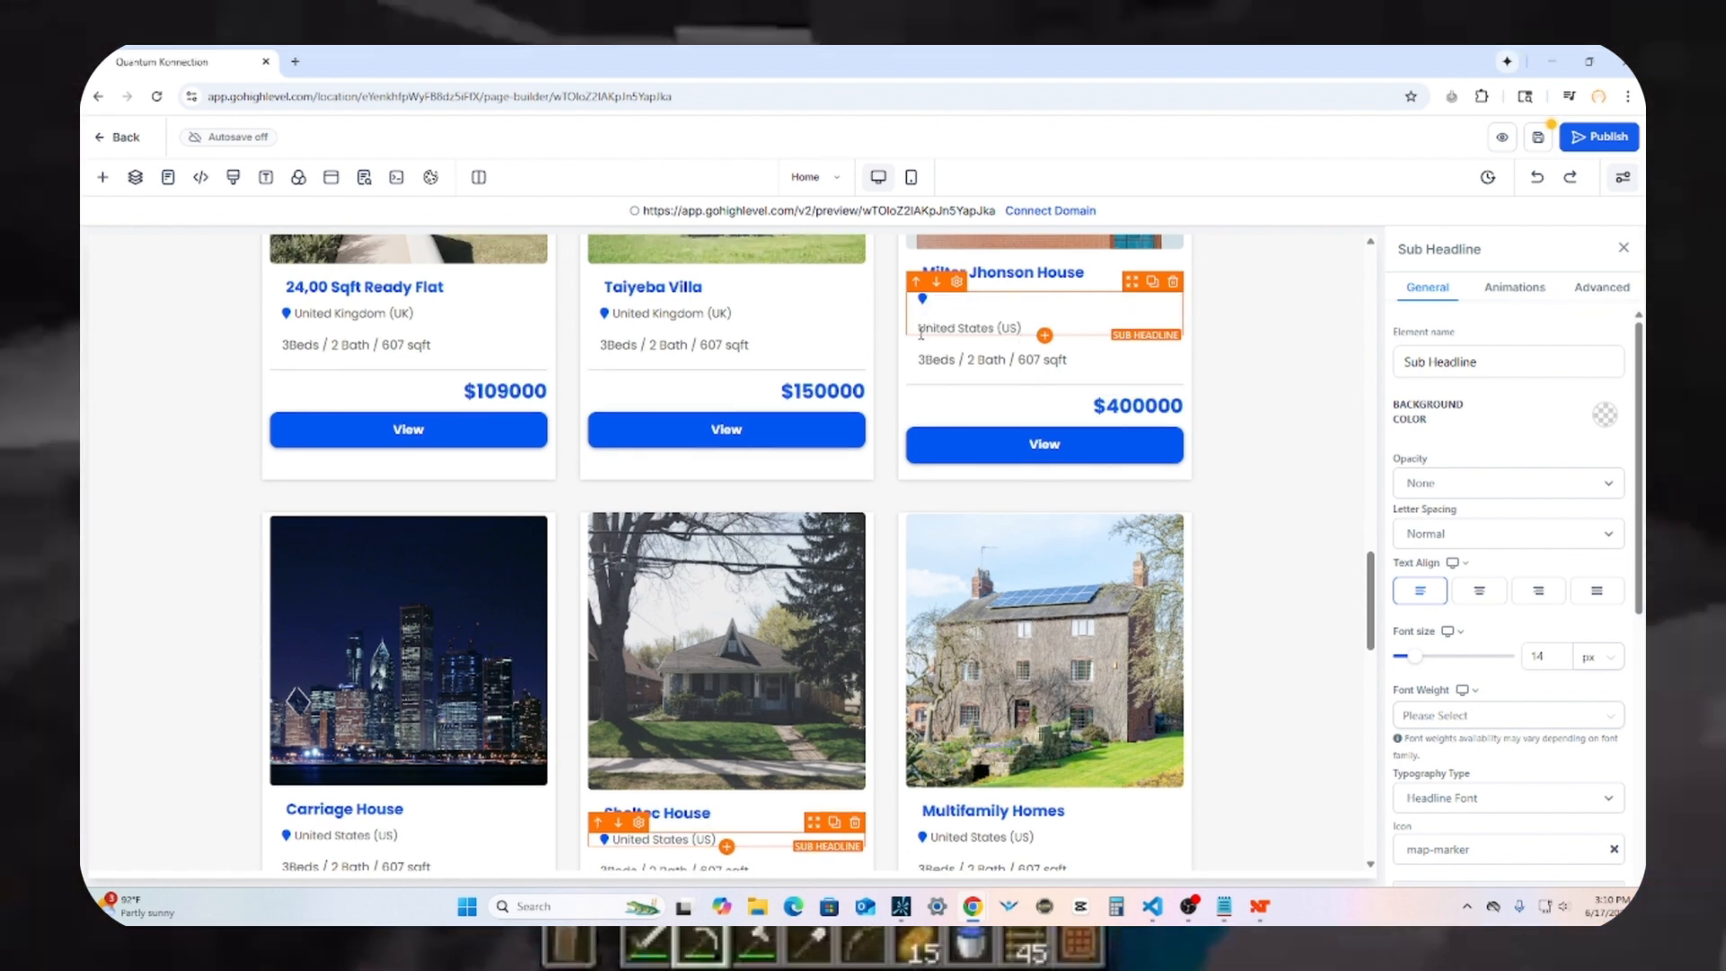
key(BackSpace)
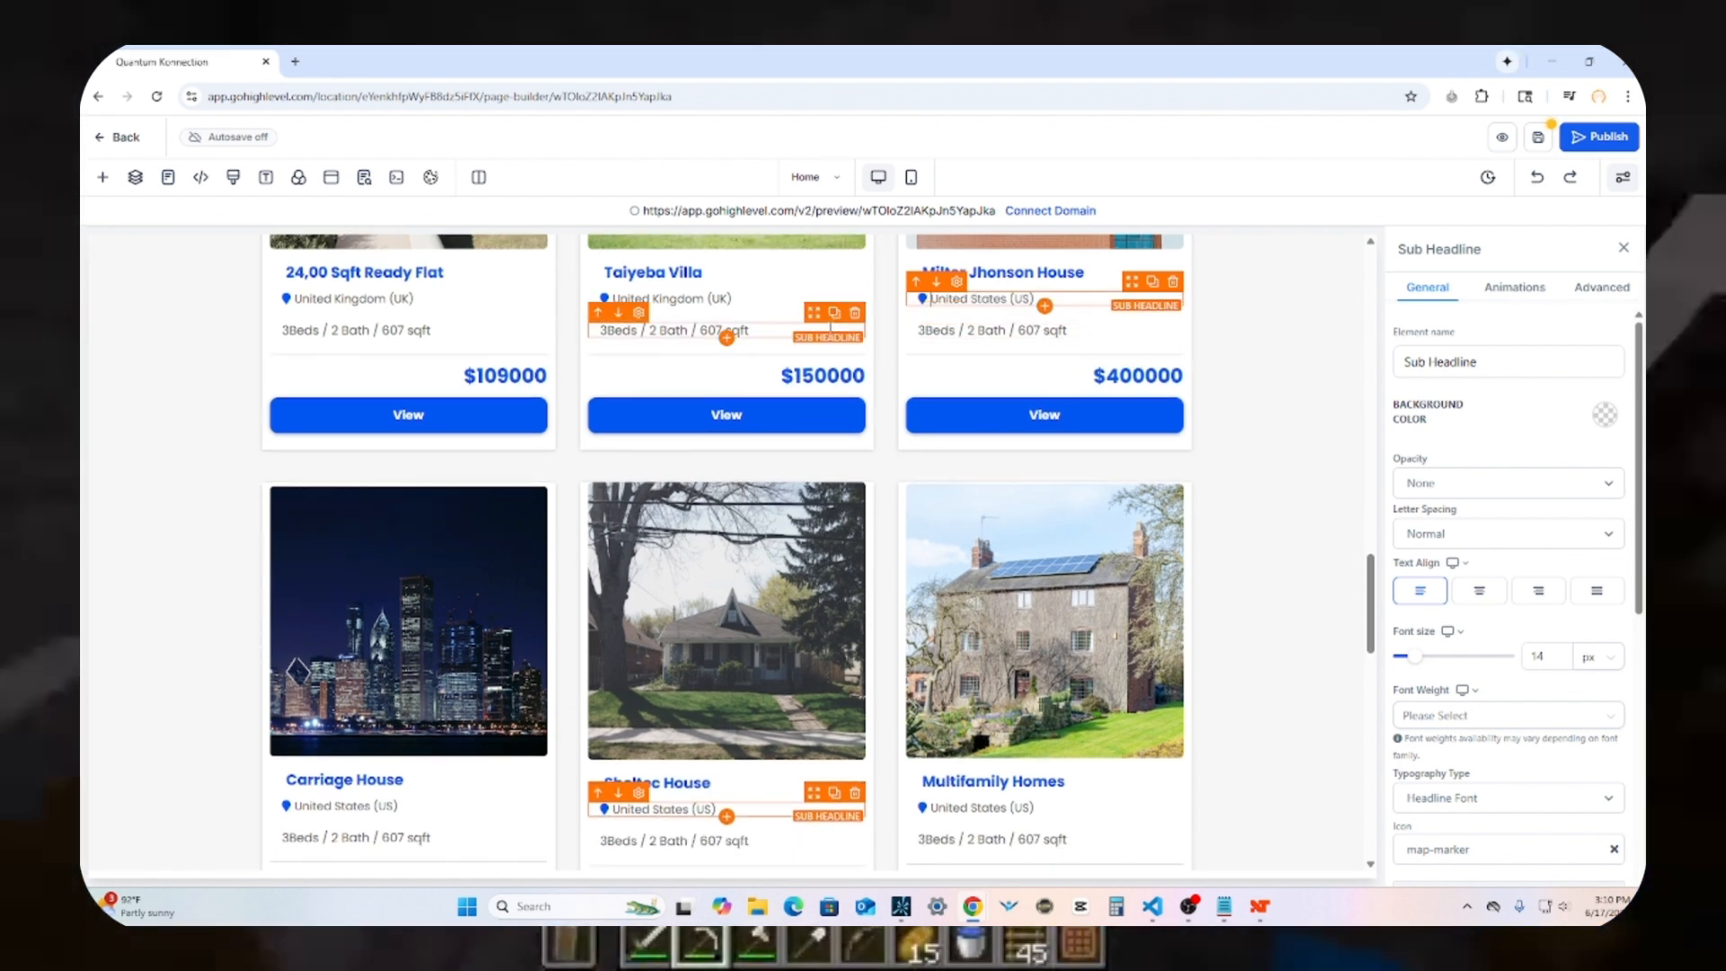
Step: Replace the locations on the Taiyeba Villa and 24,00 Sqft Ready Flat cards with "United States (US)", keeping each beside its map marker
triple_click(680, 304)
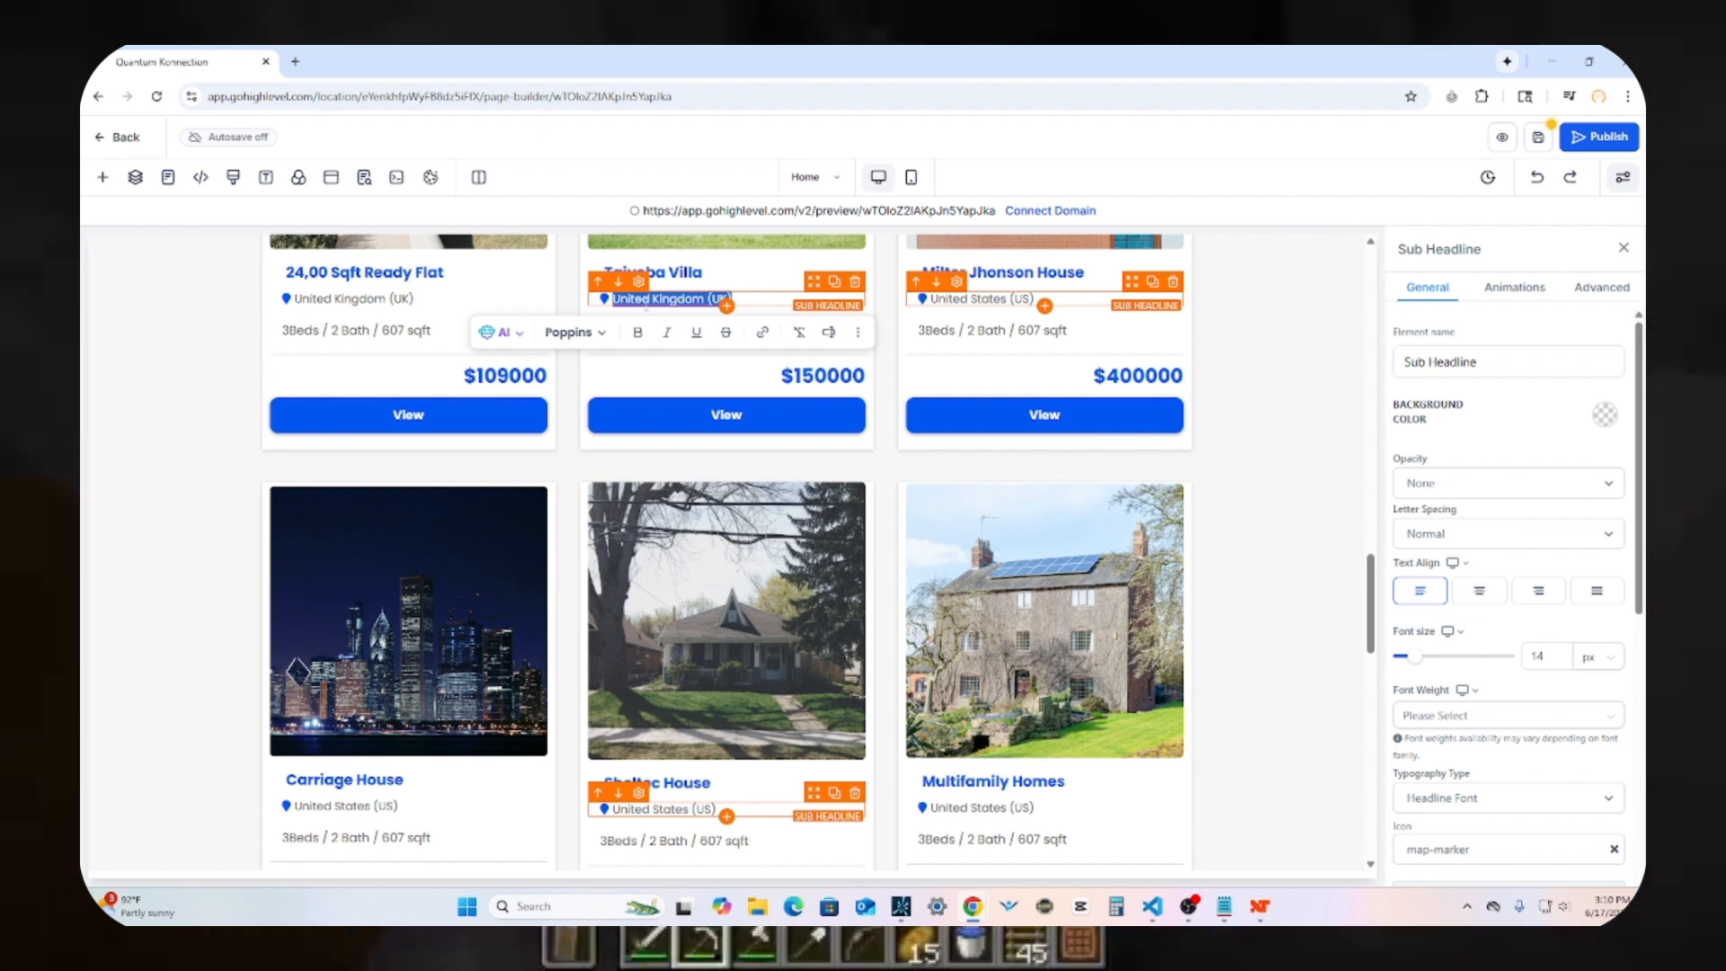
text(United States (US))
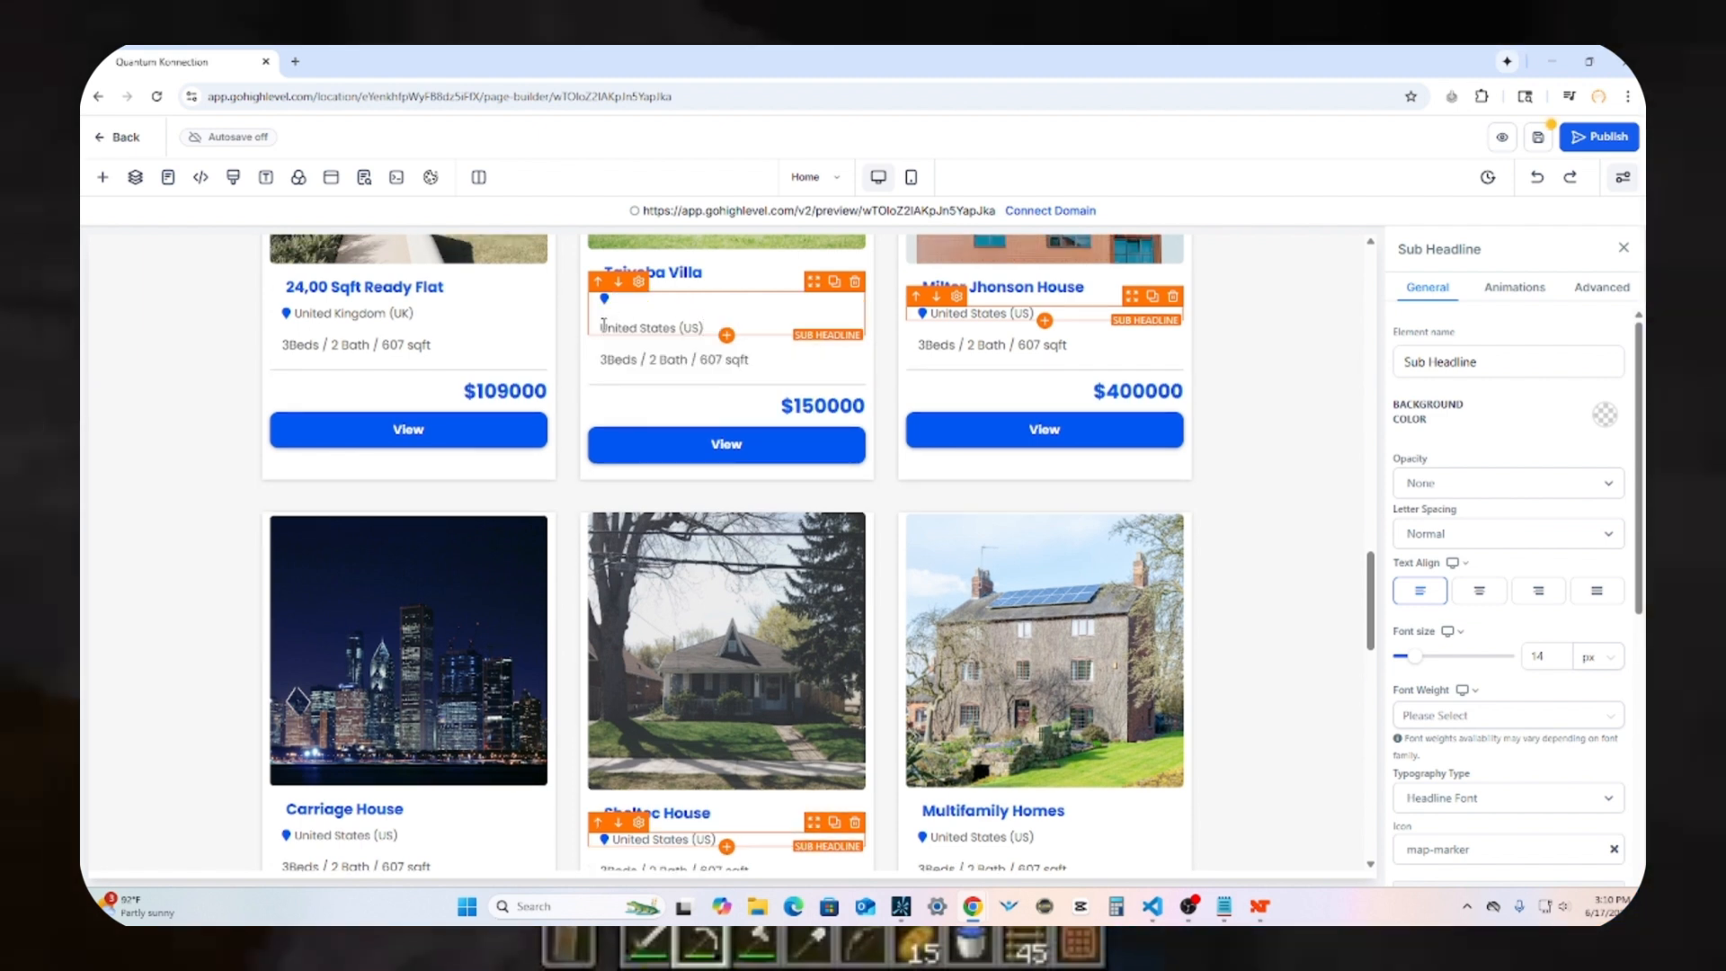
key(BackSpace)
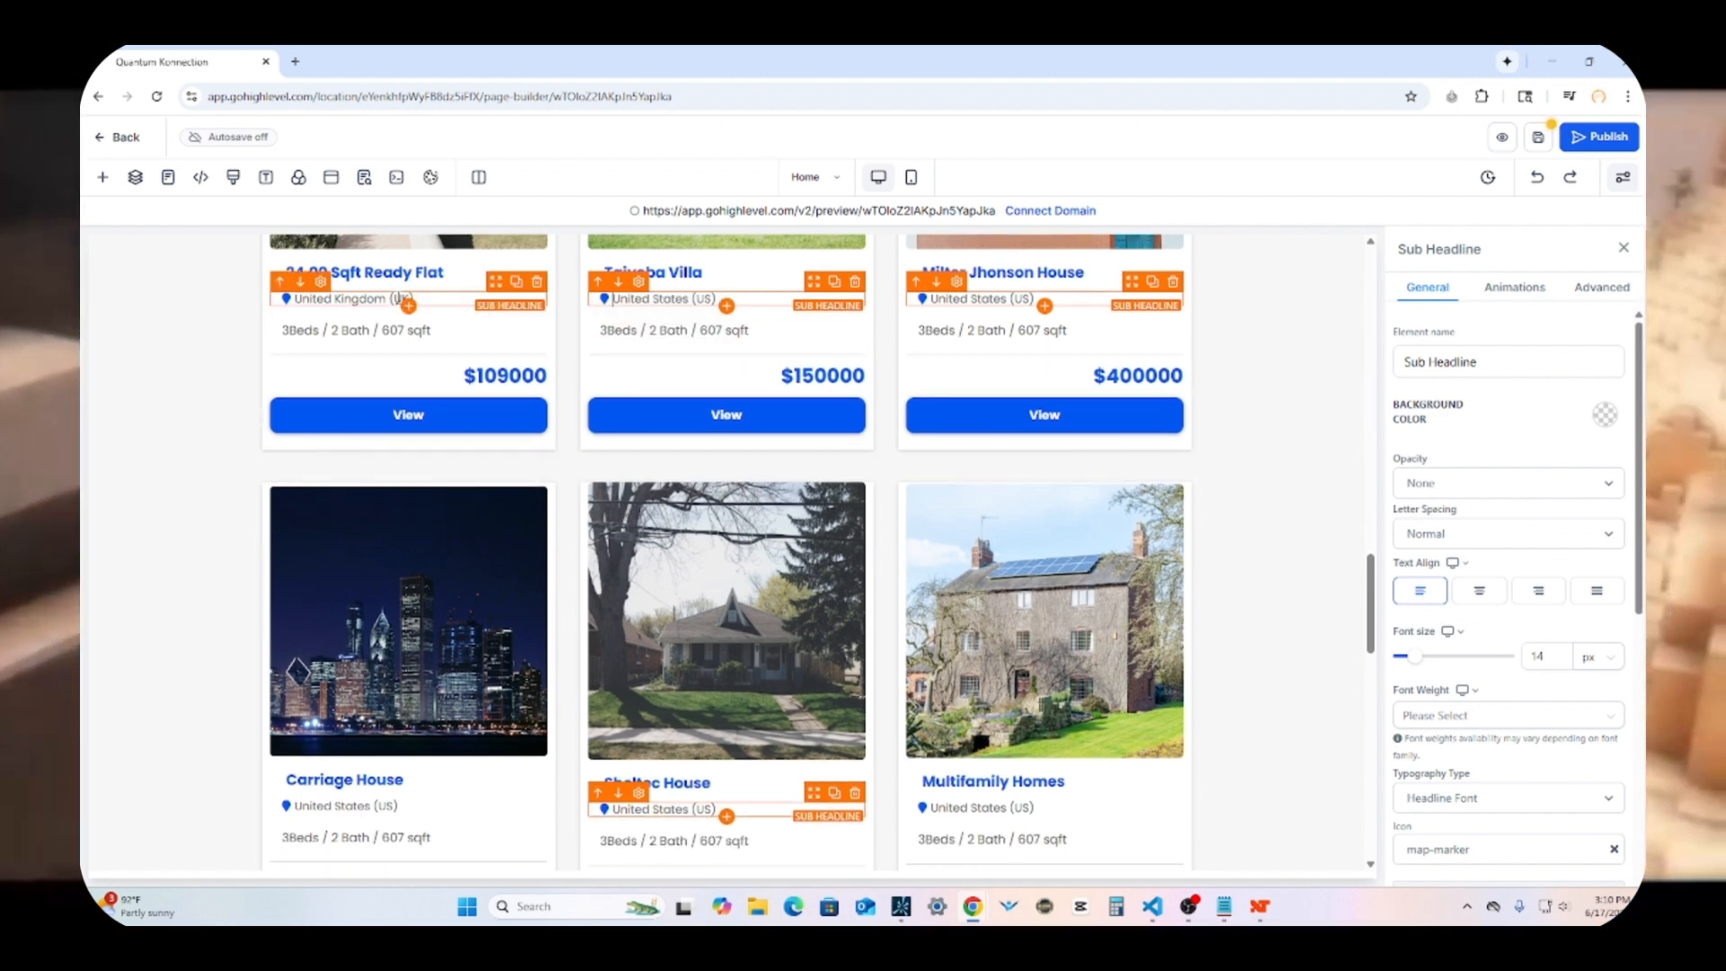
text(United States (US))
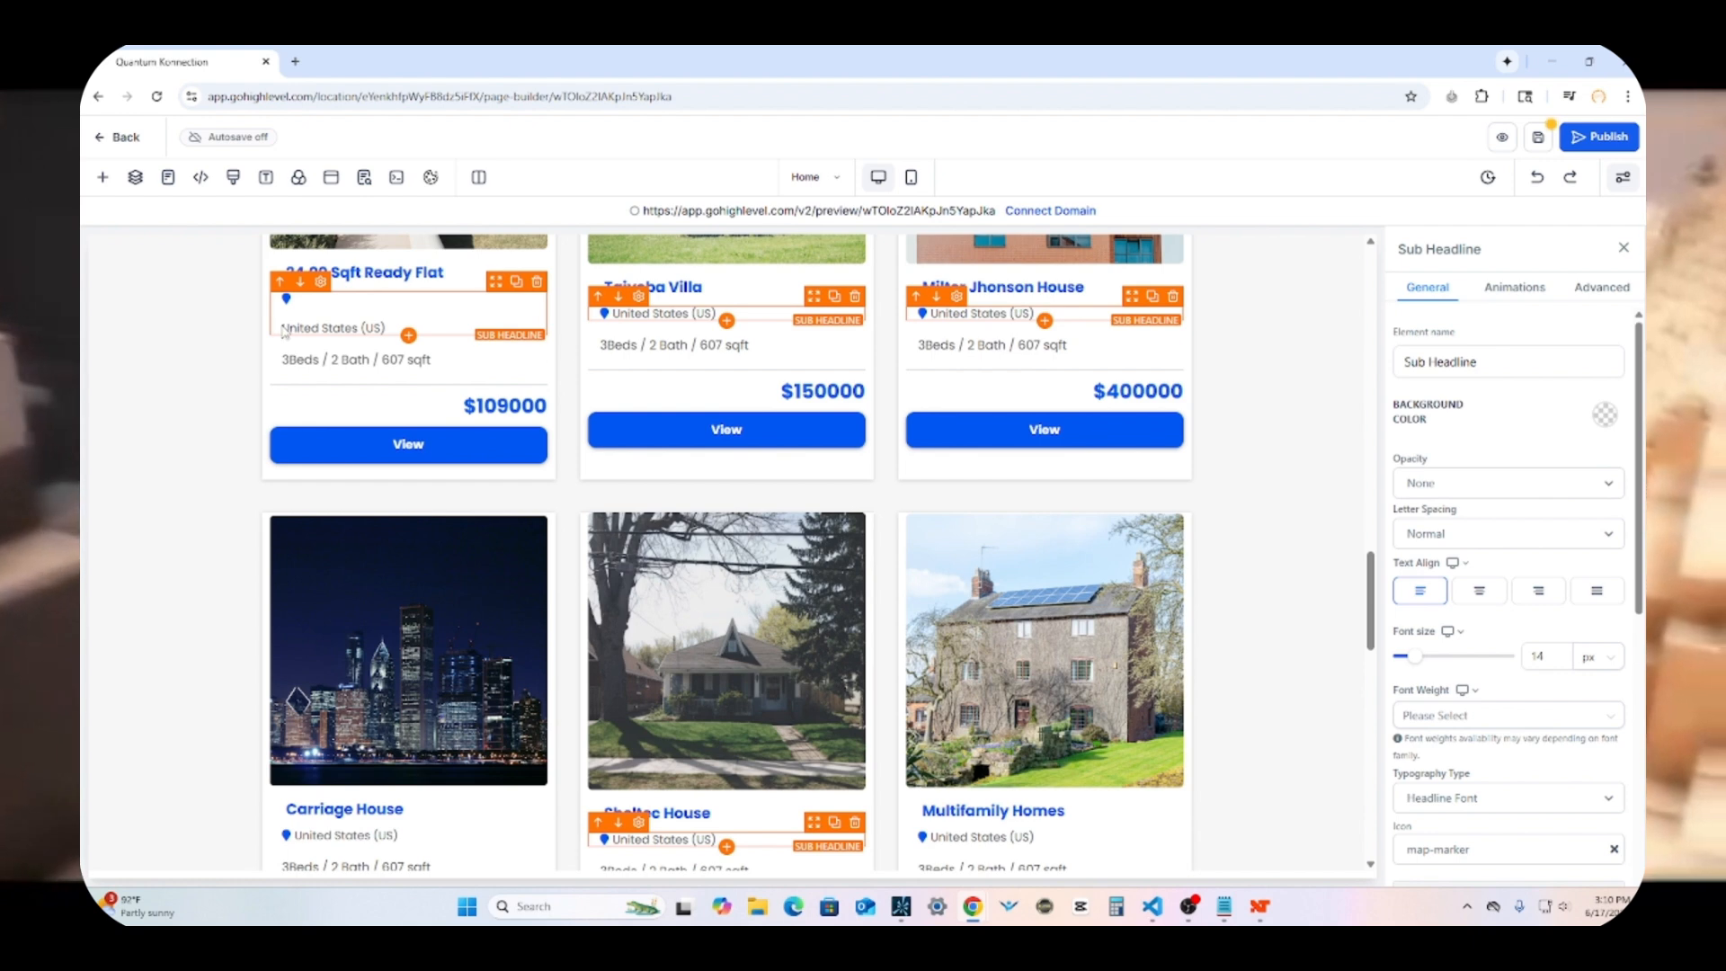
key(BackSpace)
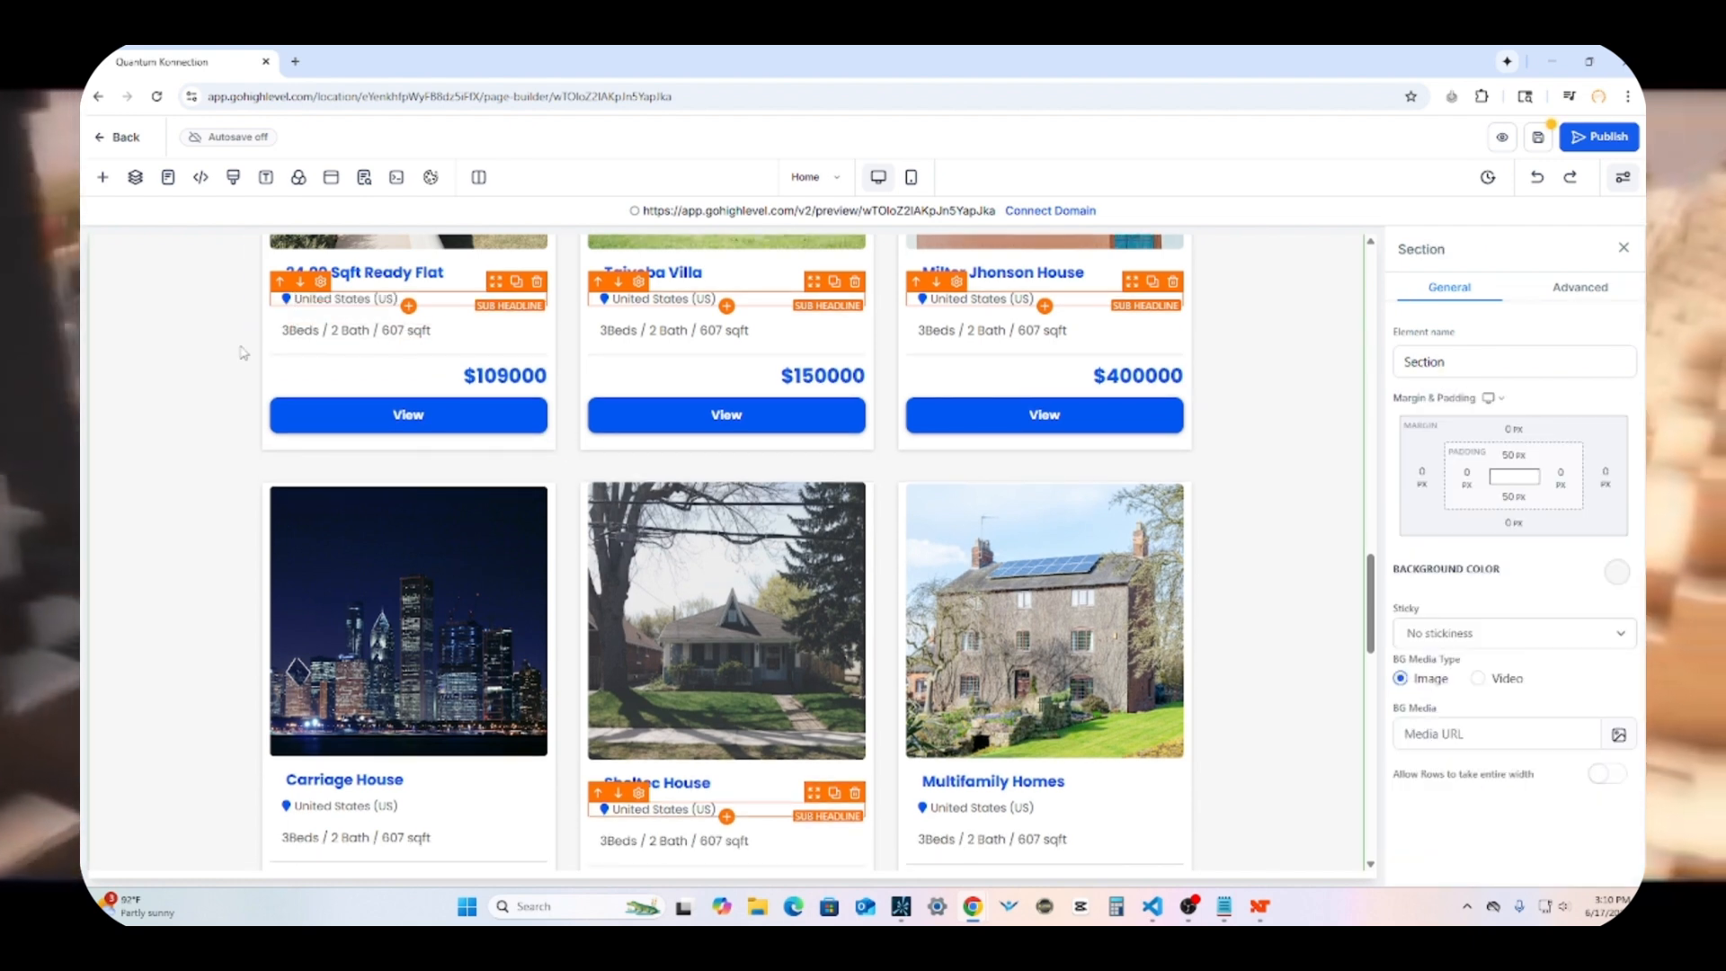
Step: Rewrite the properties section's headline as "People We've Helped" and the subheadline above it as "Previous Deals"
scroll(304, 362, up, 5)
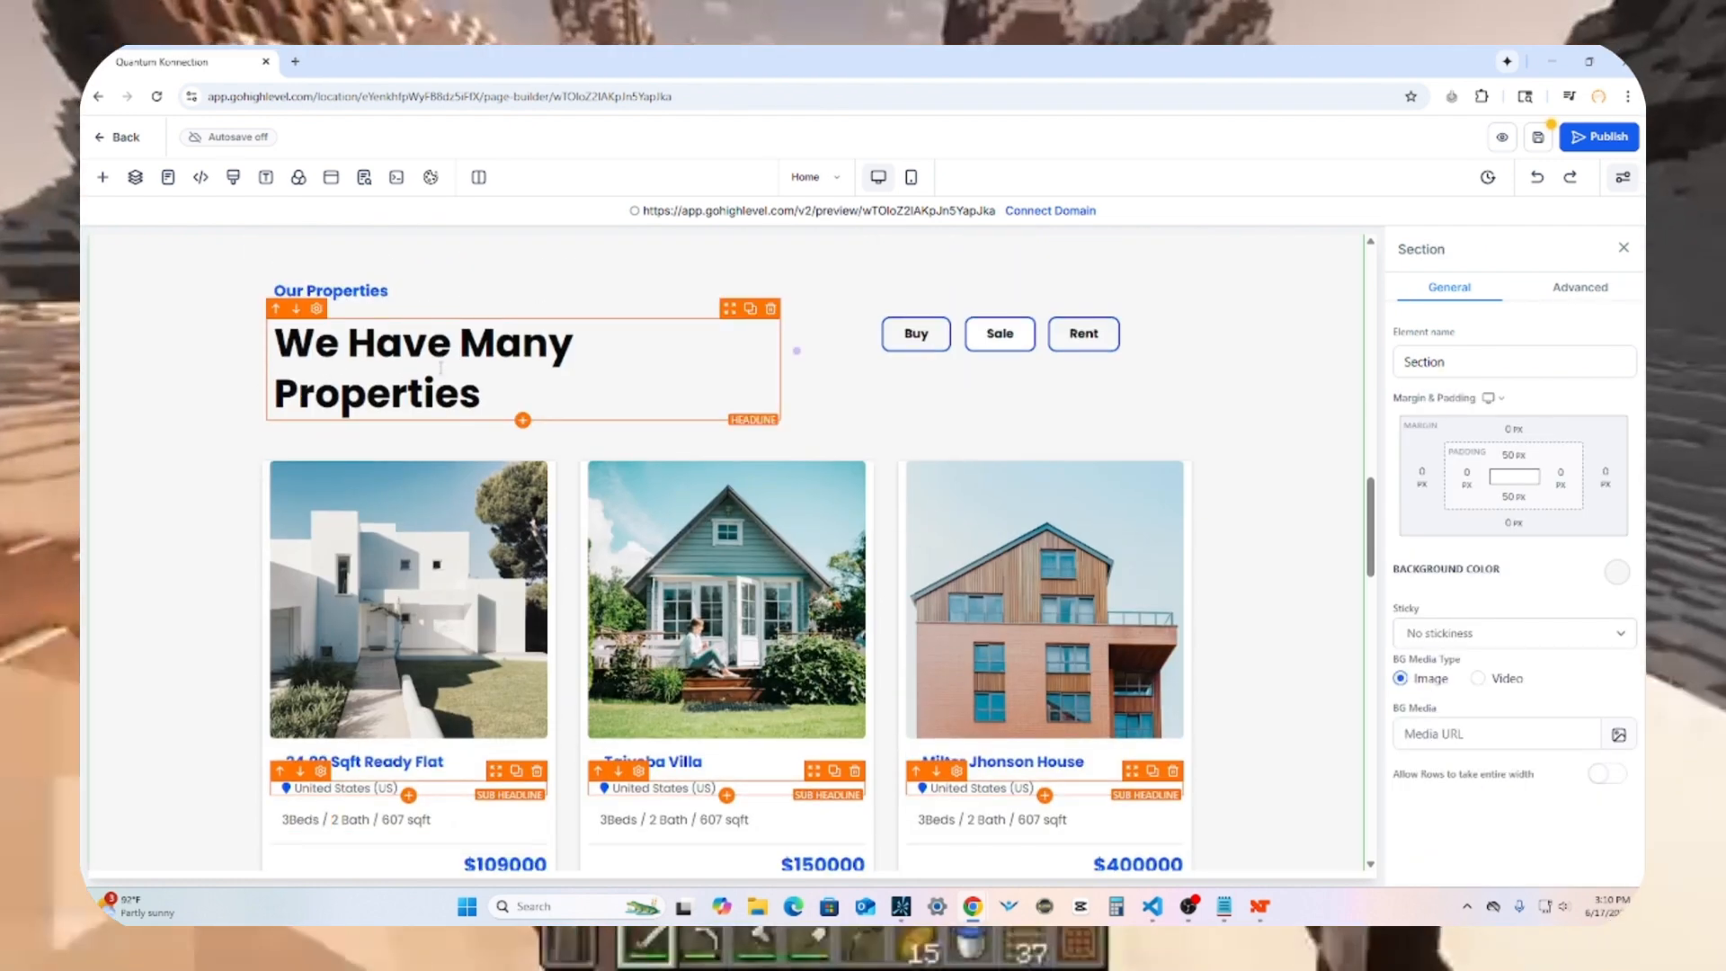
triple_click(270, 339)
text(Peopl)
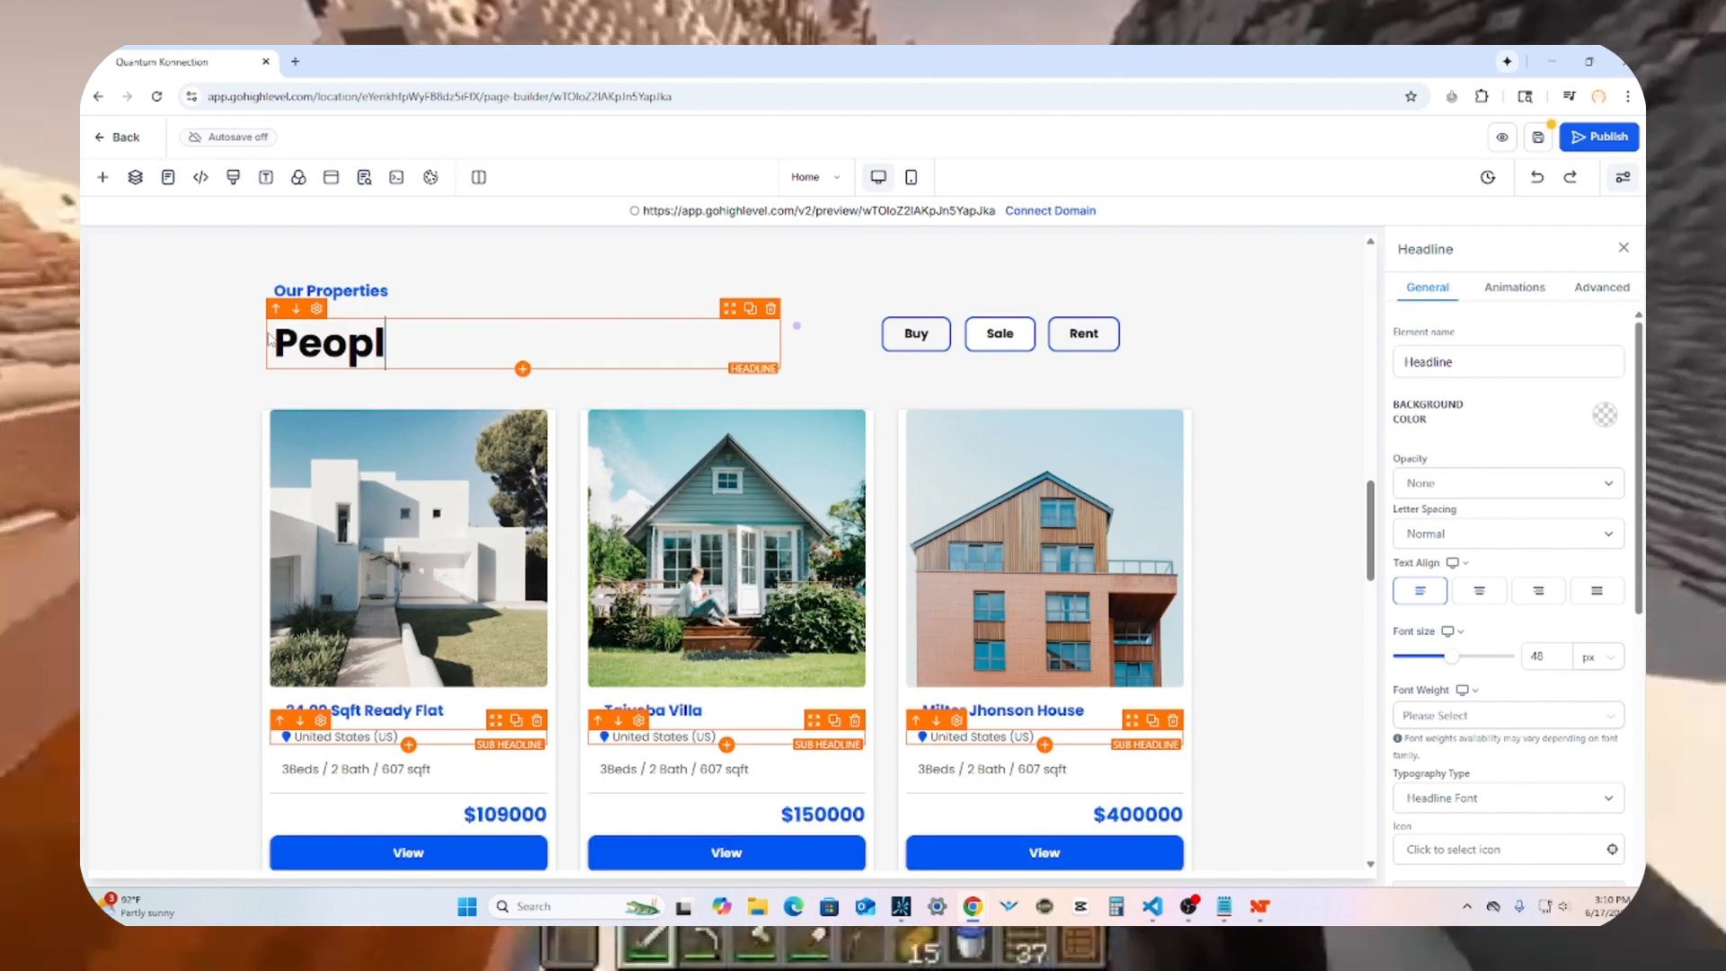
text(e We've Helped)
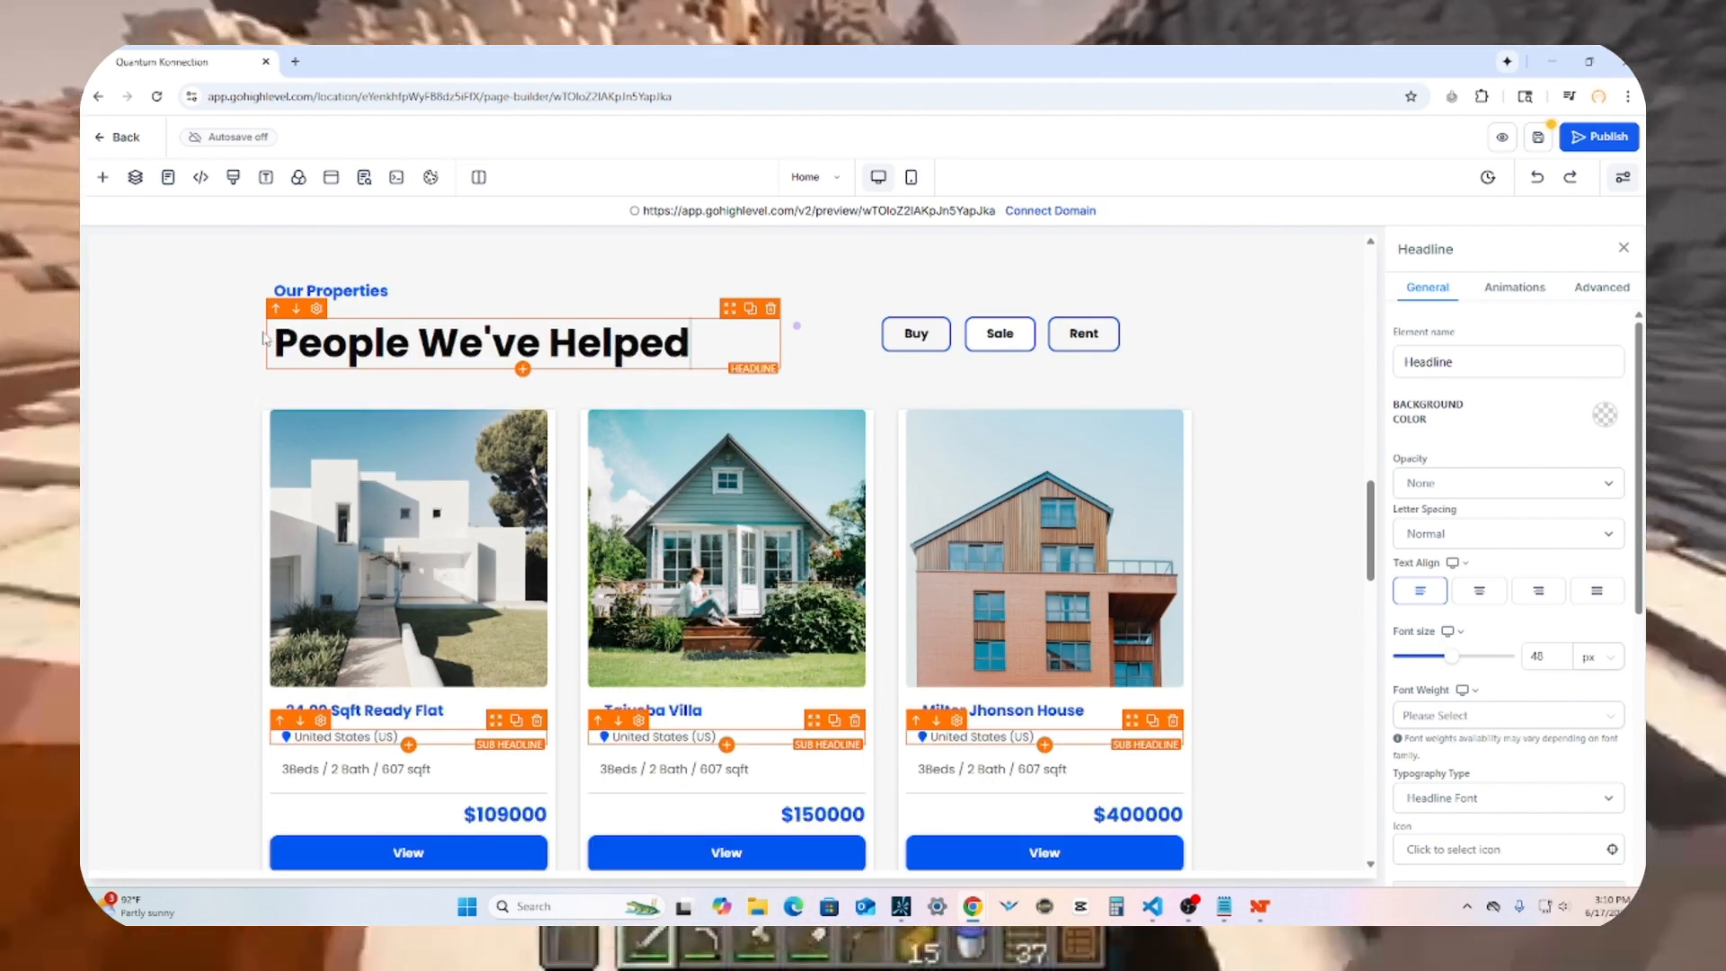
click(303, 310)
click(310, 290)
triple_click(310, 291)
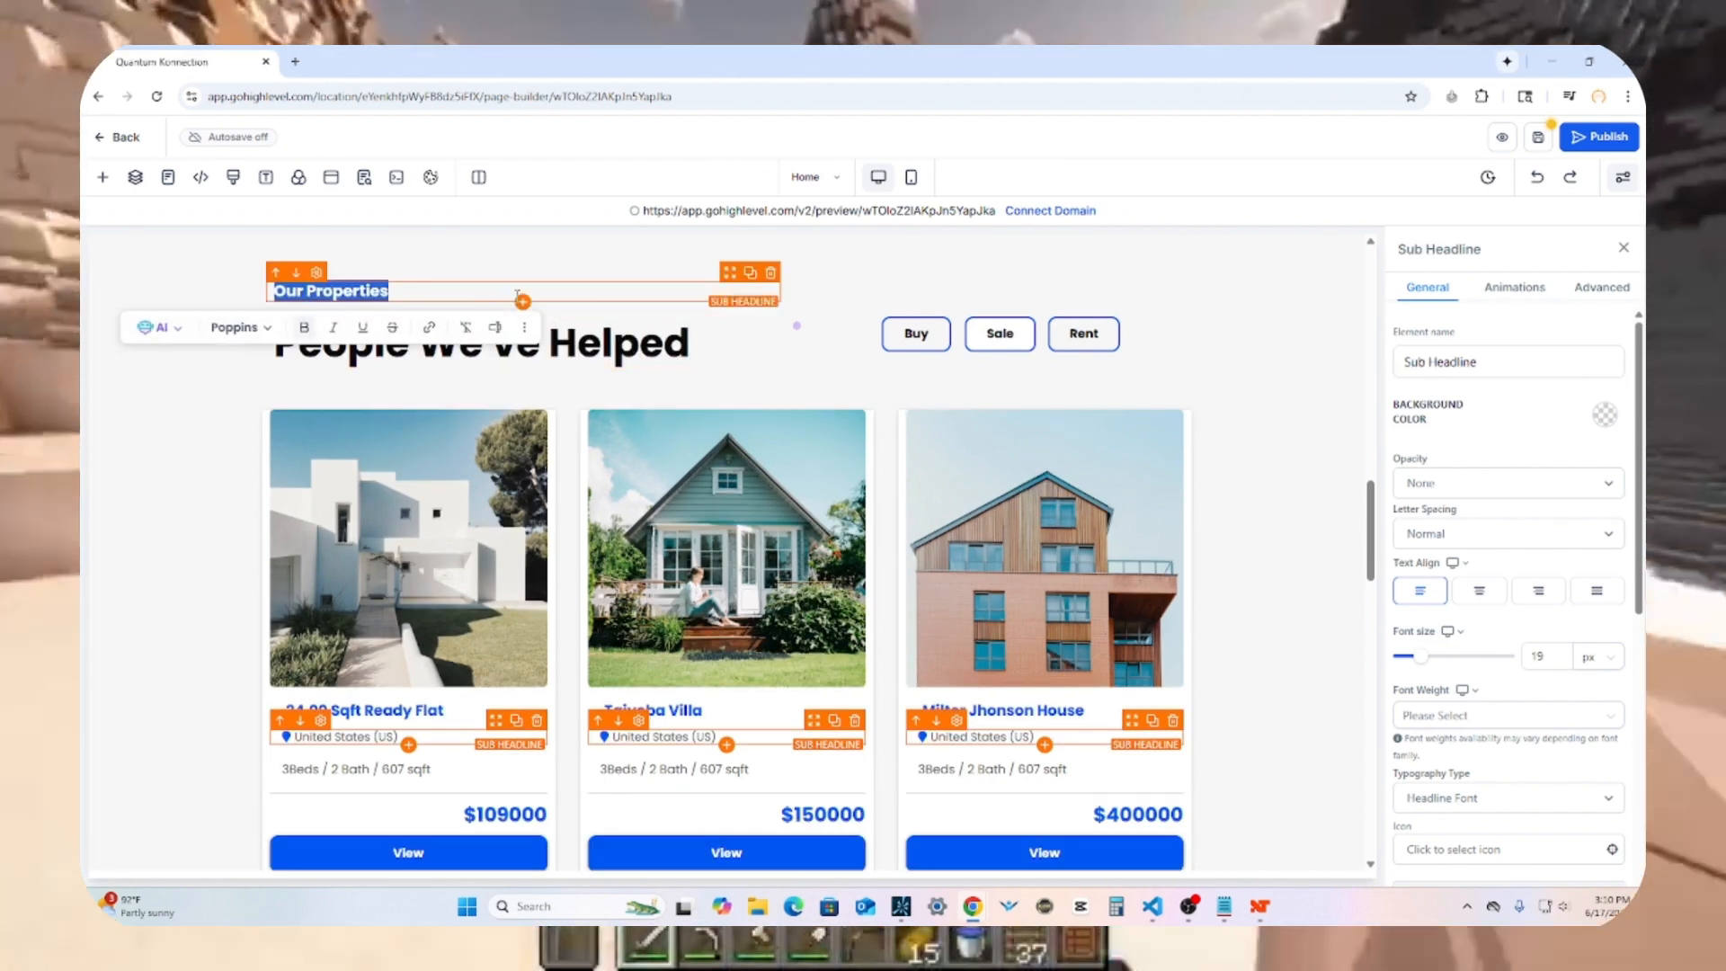
text(Previous Deals)
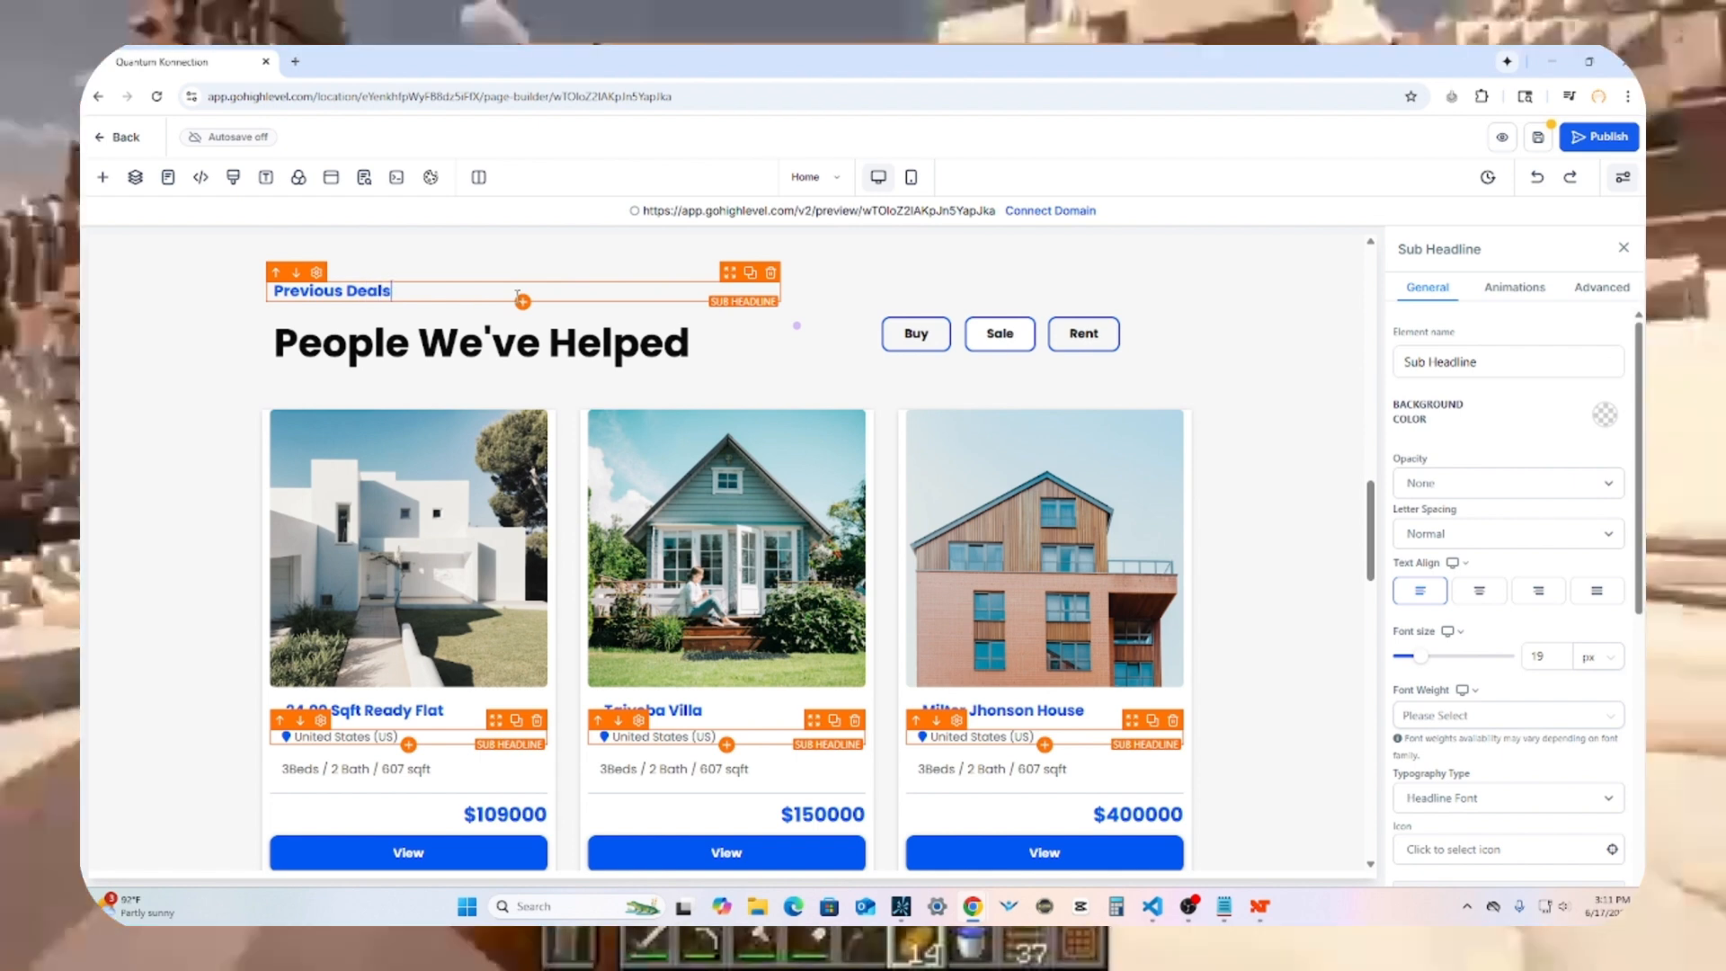
Step: Delete the column containing the Buy, Sale and Rent buttons beside the "People We've Helped" headline
click(968, 374)
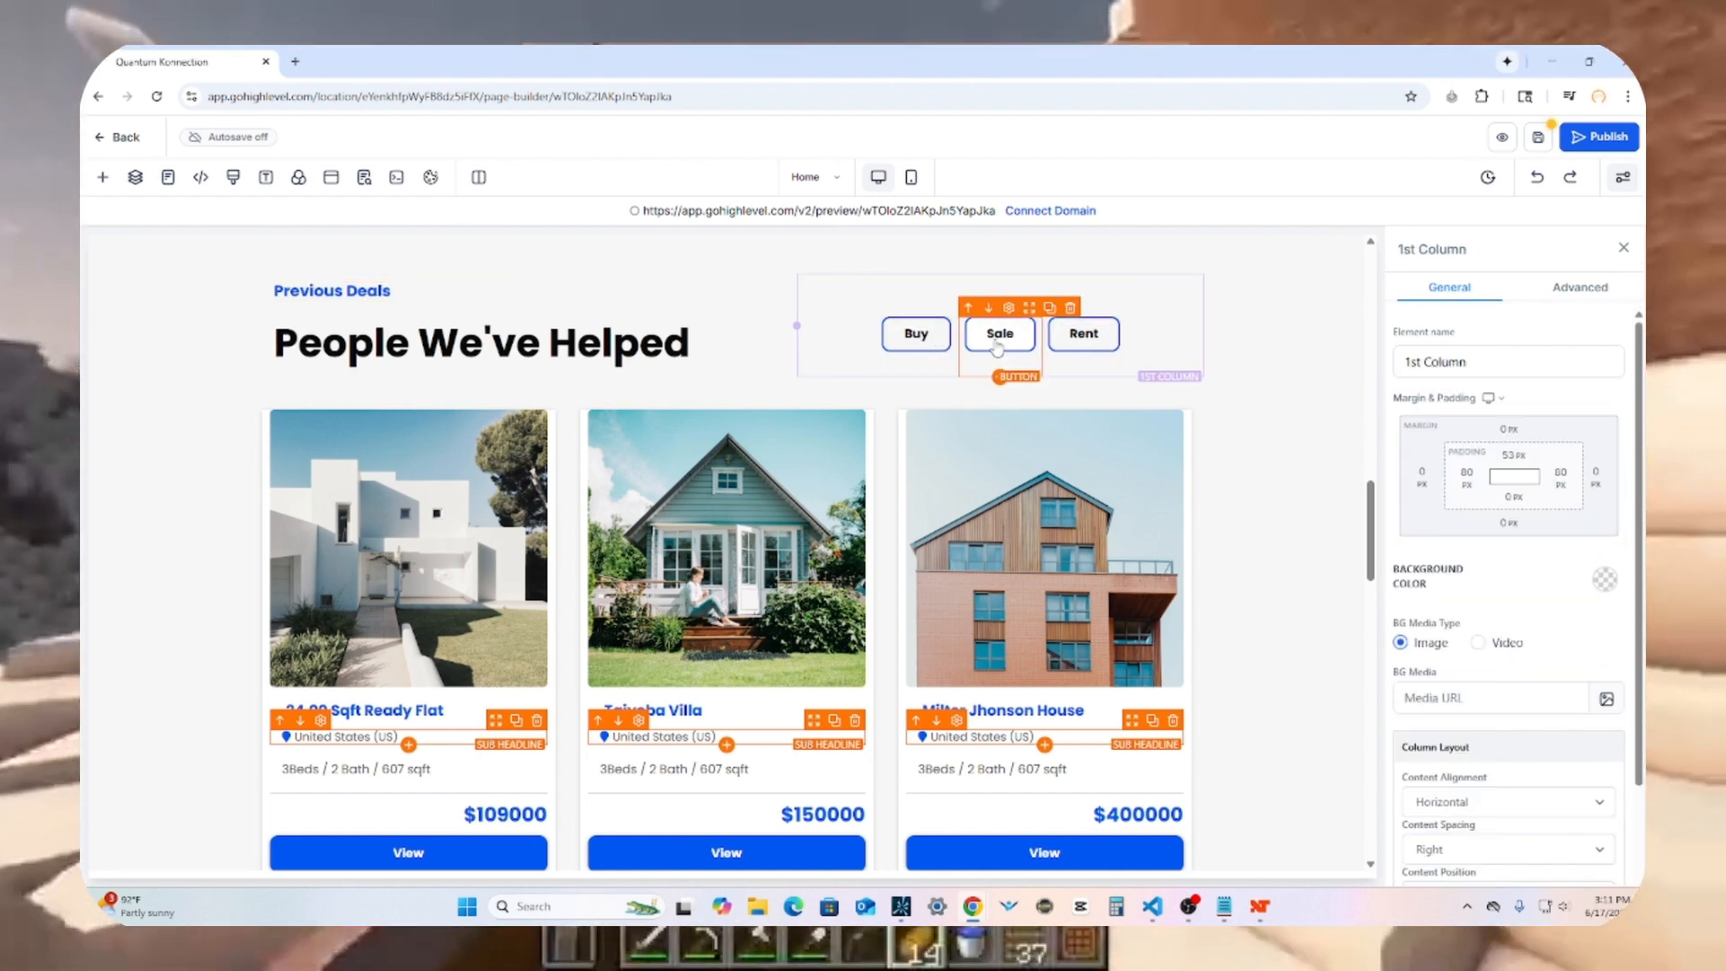
click(1194, 280)
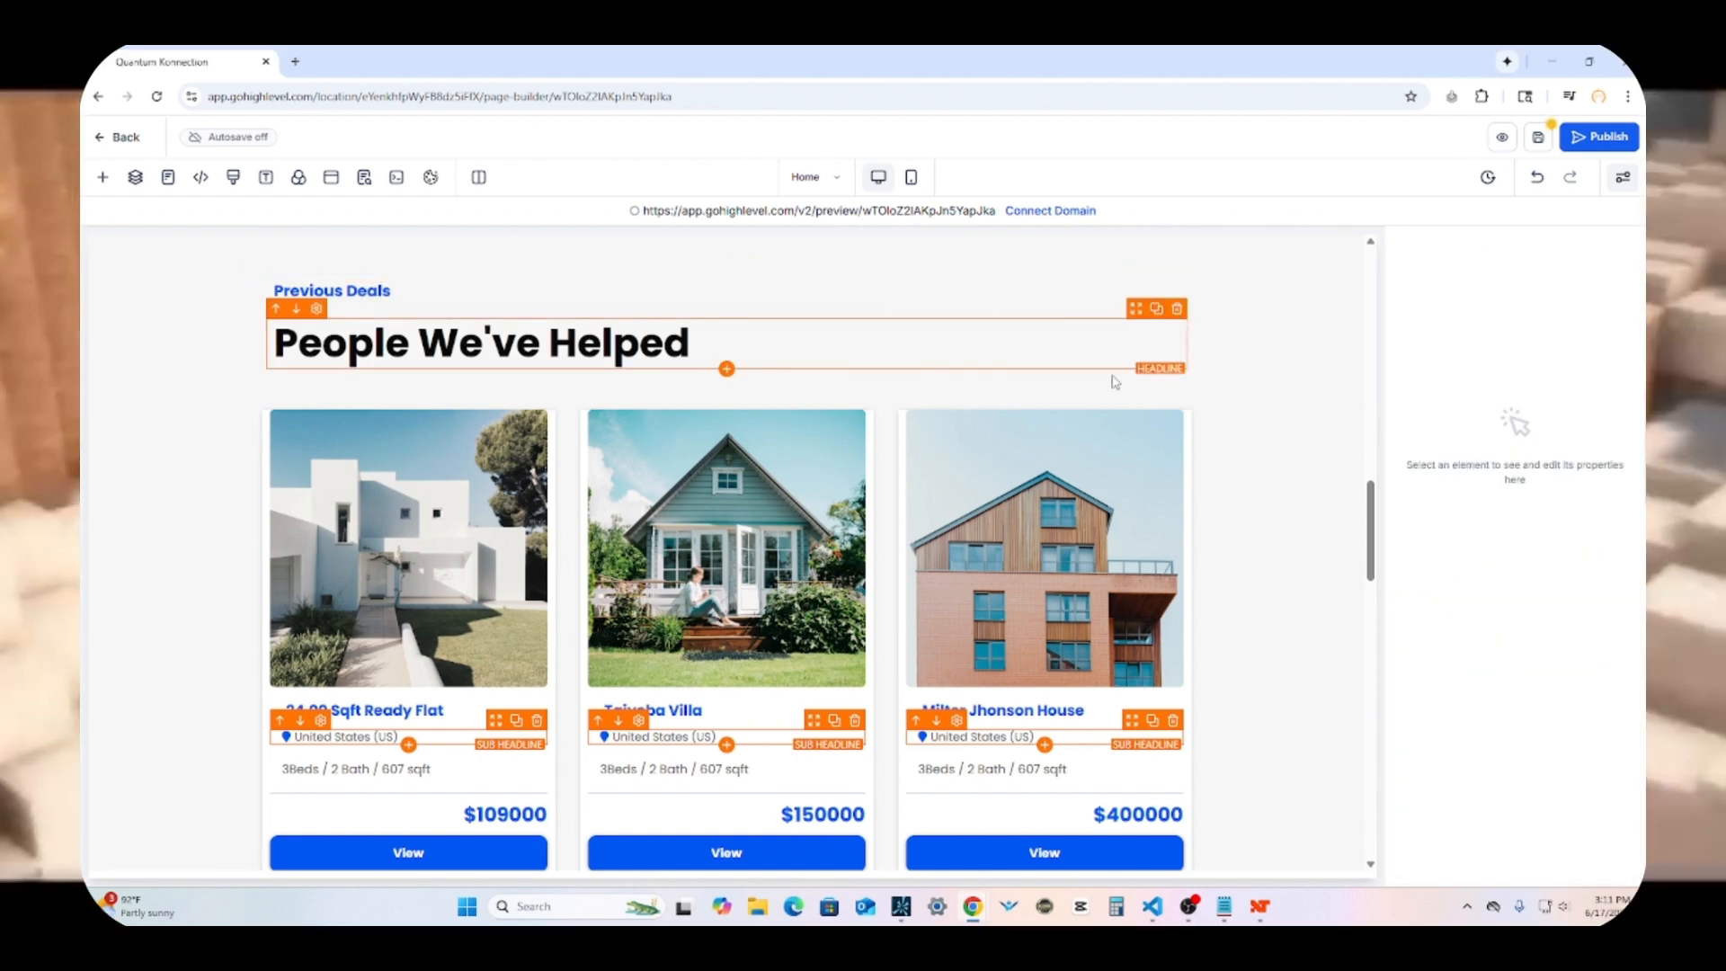
click(1206, 437)
Step: Delete the View buttons from all six property cards and set the Ready Flat card's size to 5407 sqft
scroll(1168, 539, down, 5)
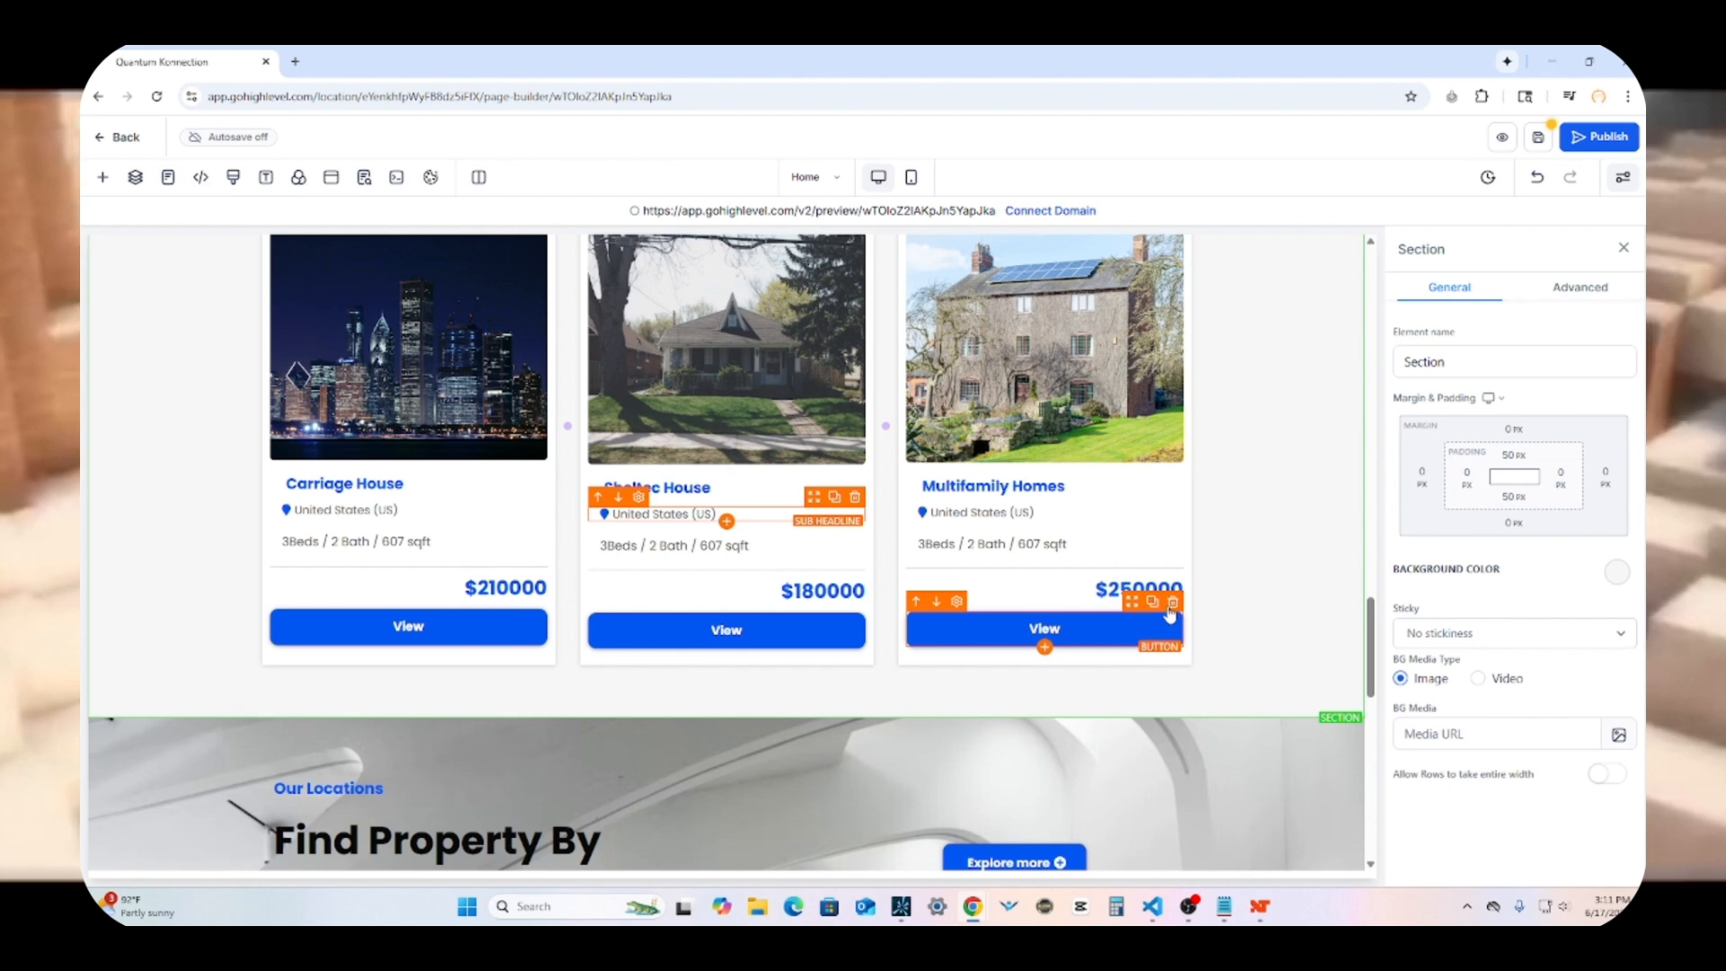
click(1171, 604)
click(855, 604)
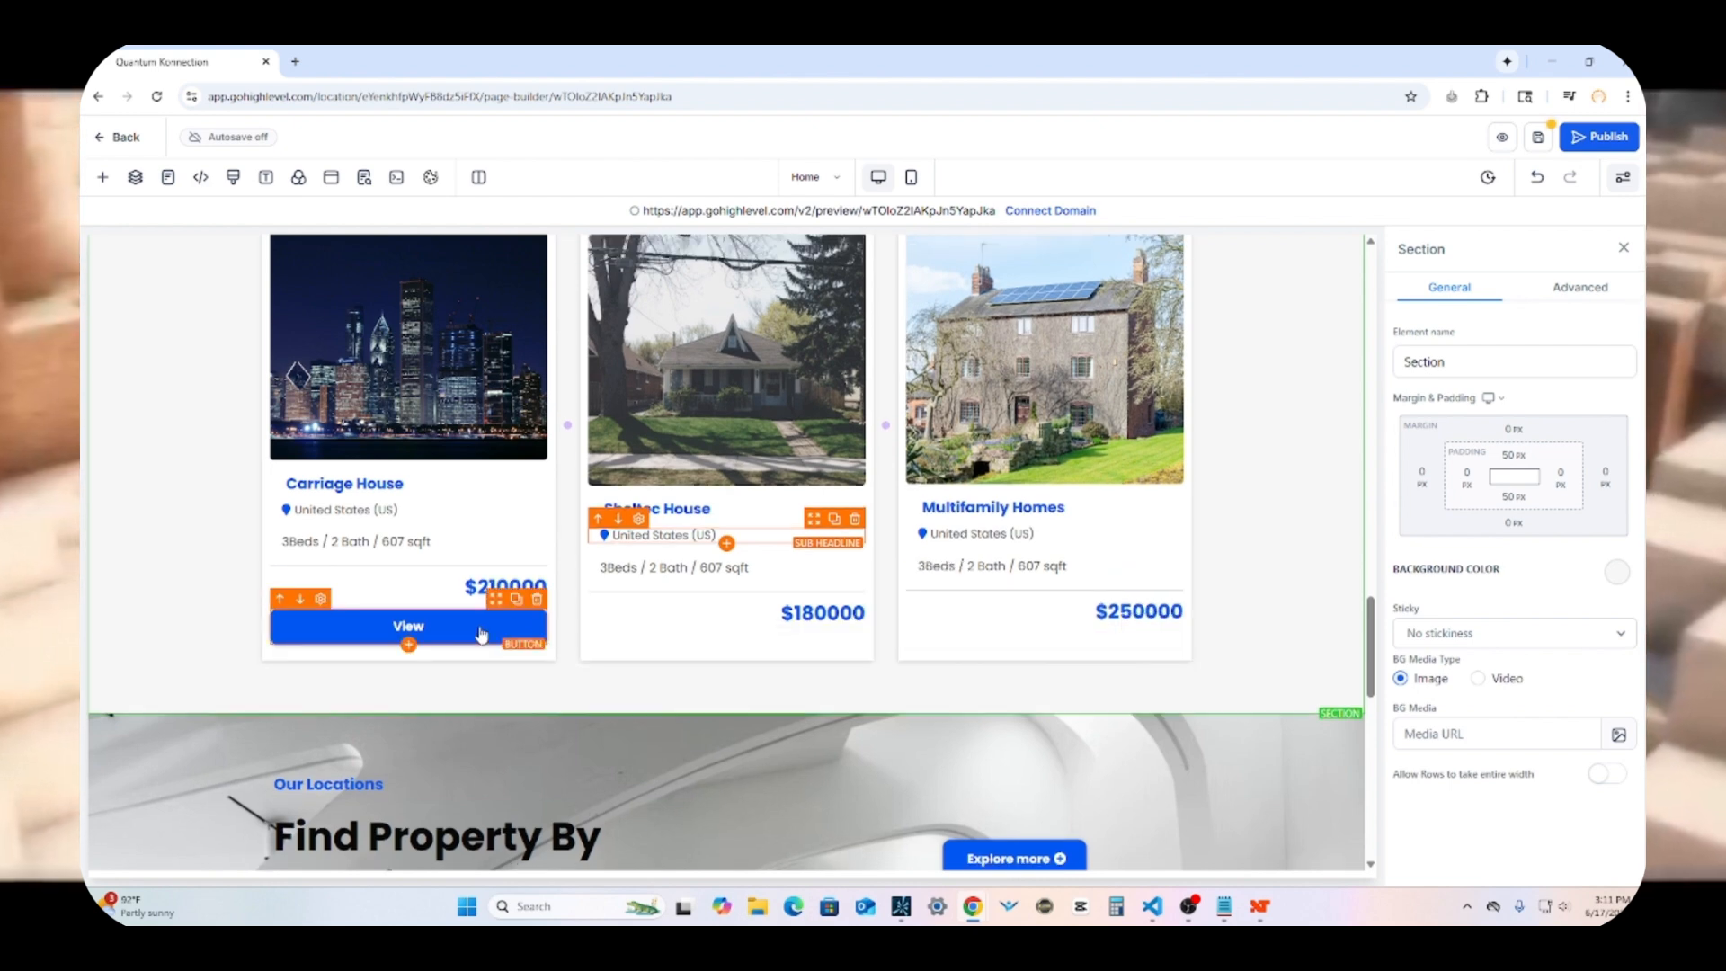
click(536, 600)
scroll(638, 544, up, 4)
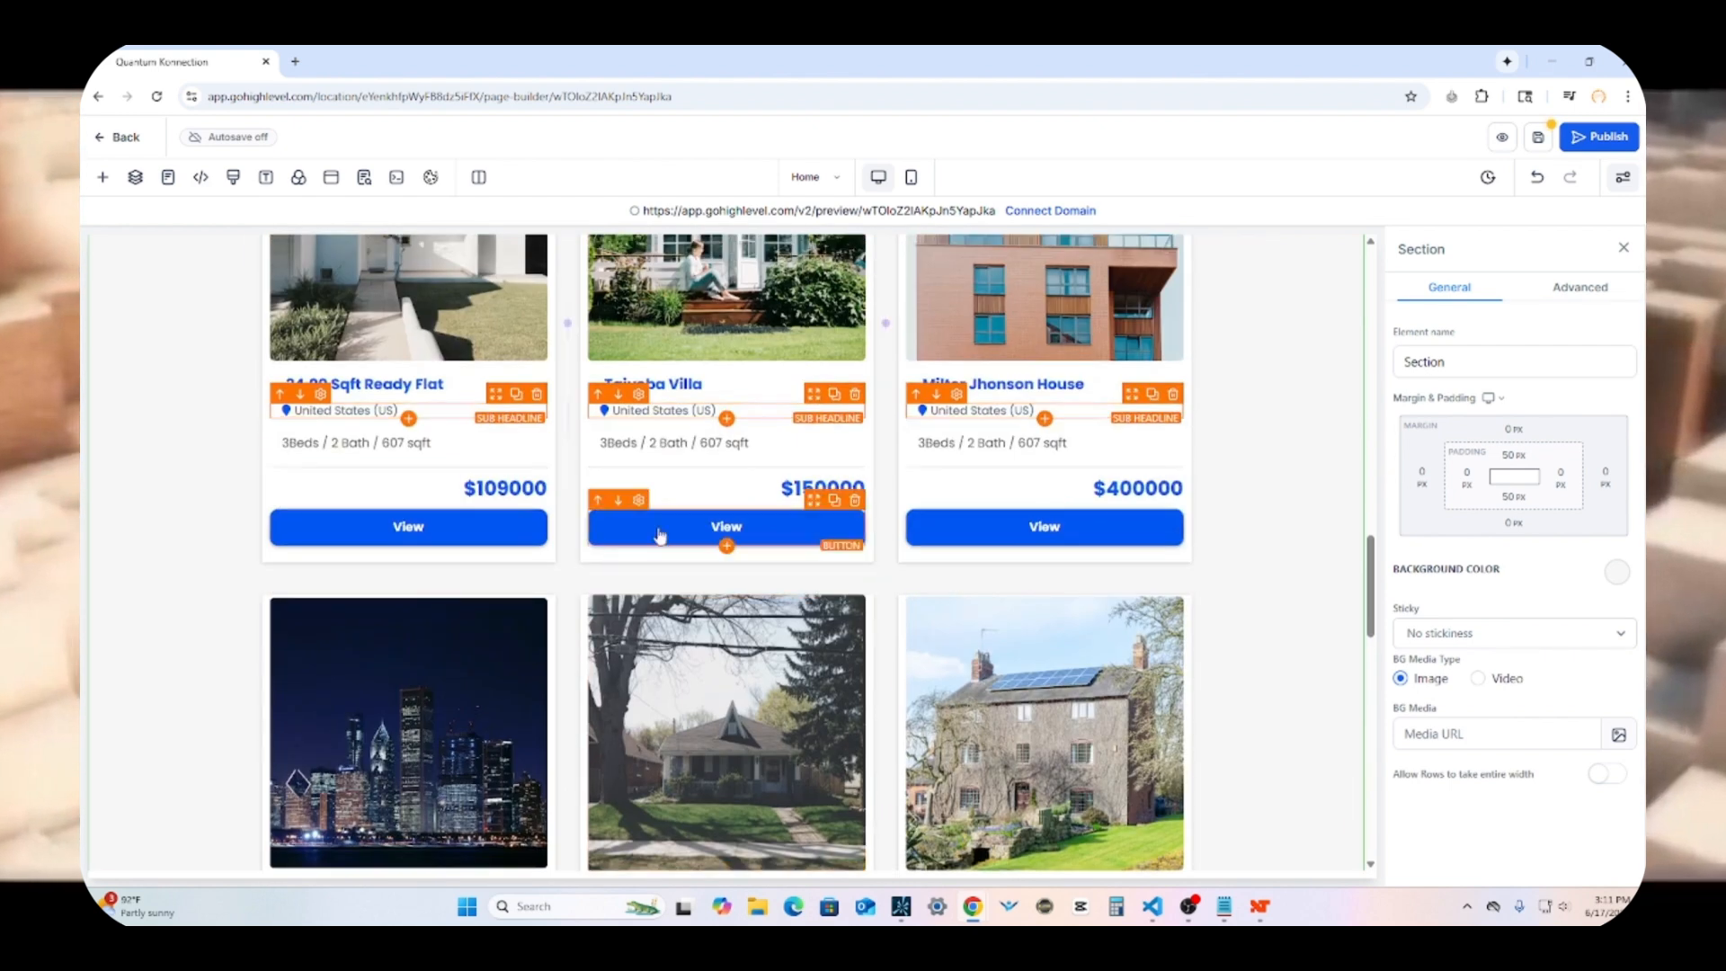
click(415, 450)
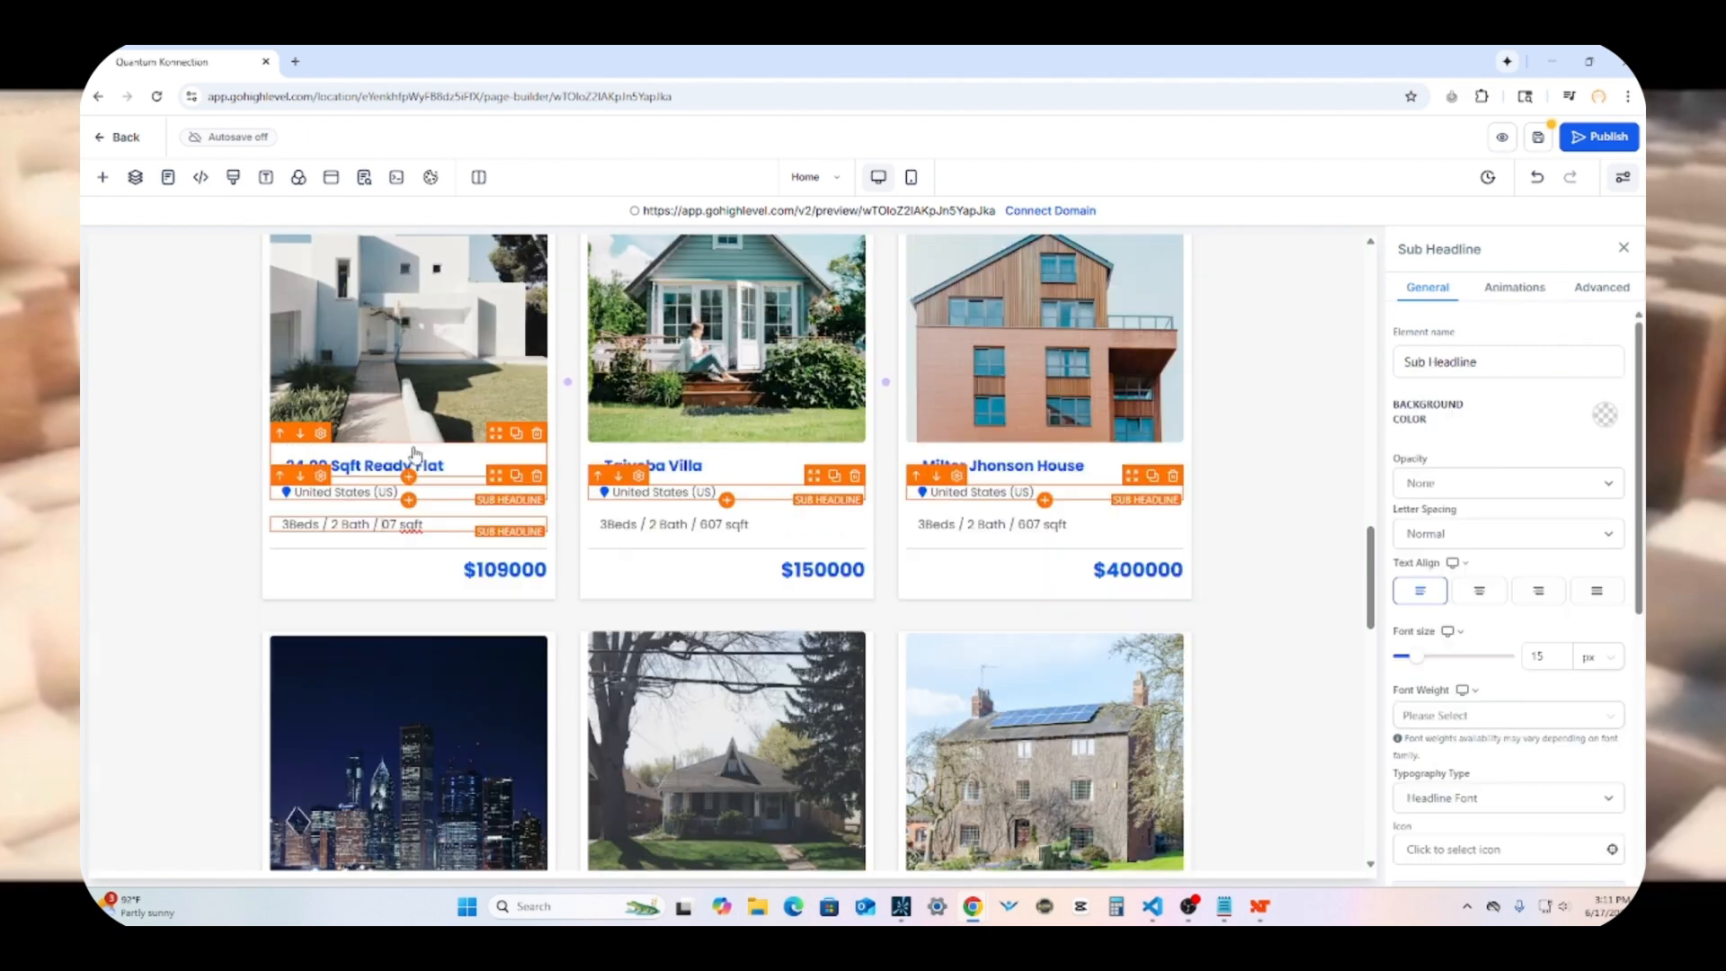
Step: Replace the locations section's subheadline with "About Us" and its headline with "Trusted Local Home Buyers in..."
scroll(415, 450, down, 8)
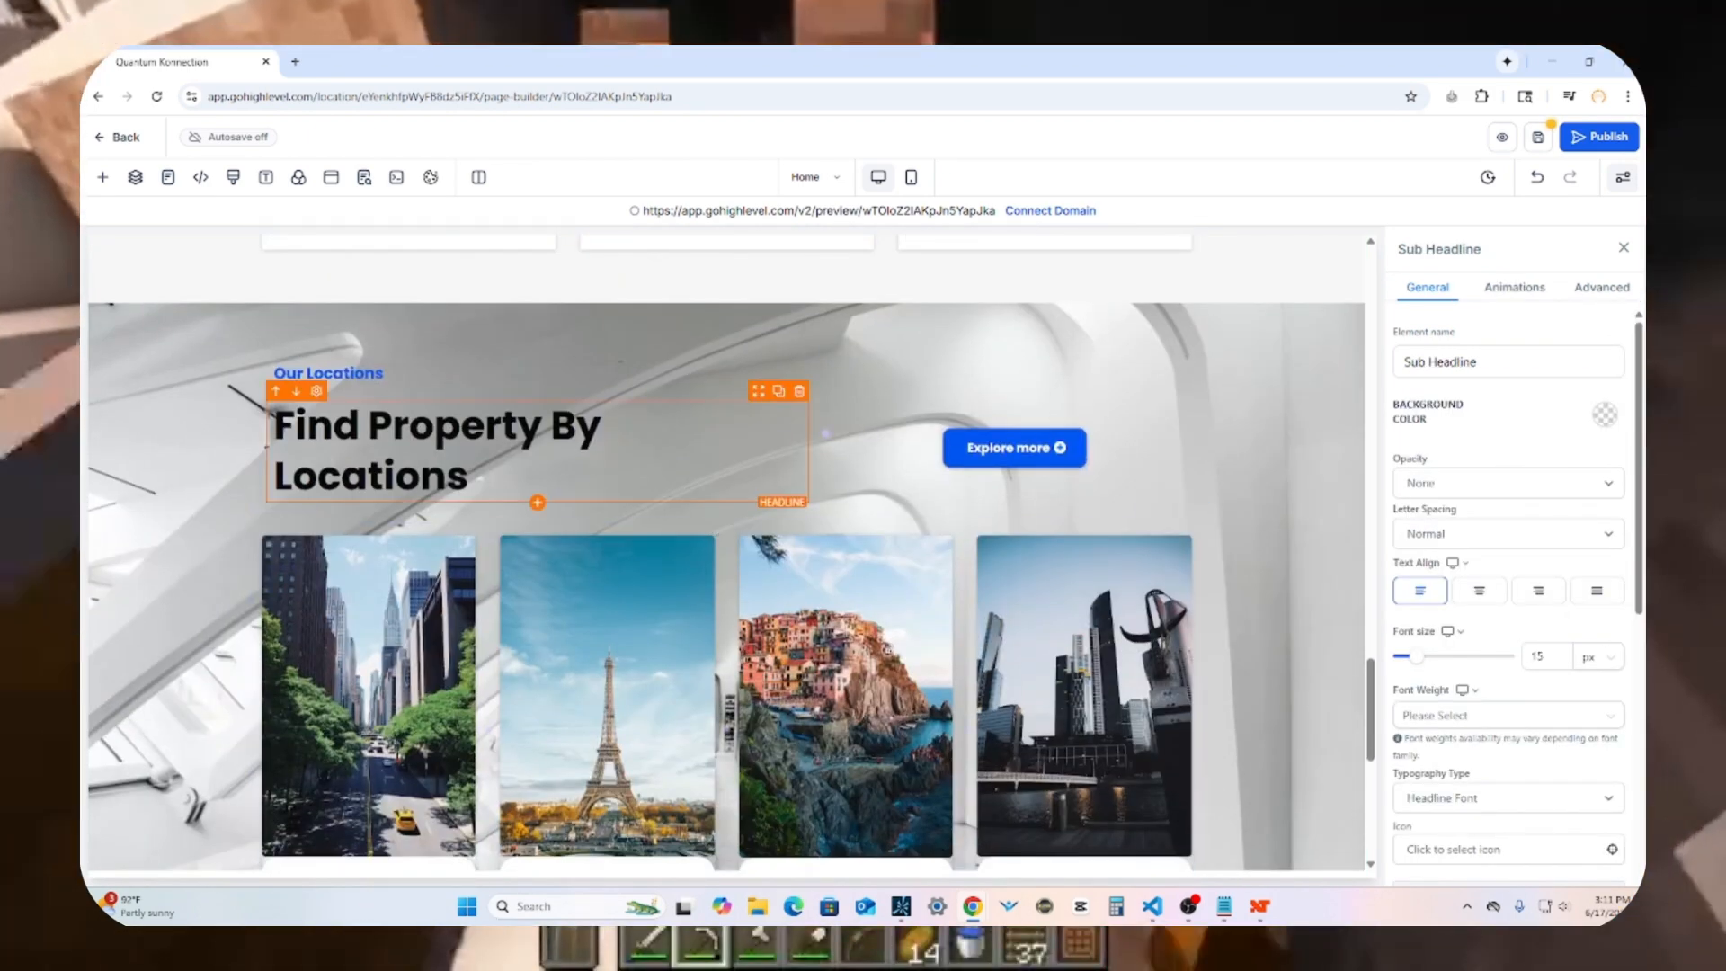
scroll(415, 449, down, 3)
scroll(415, 450, up, 4)
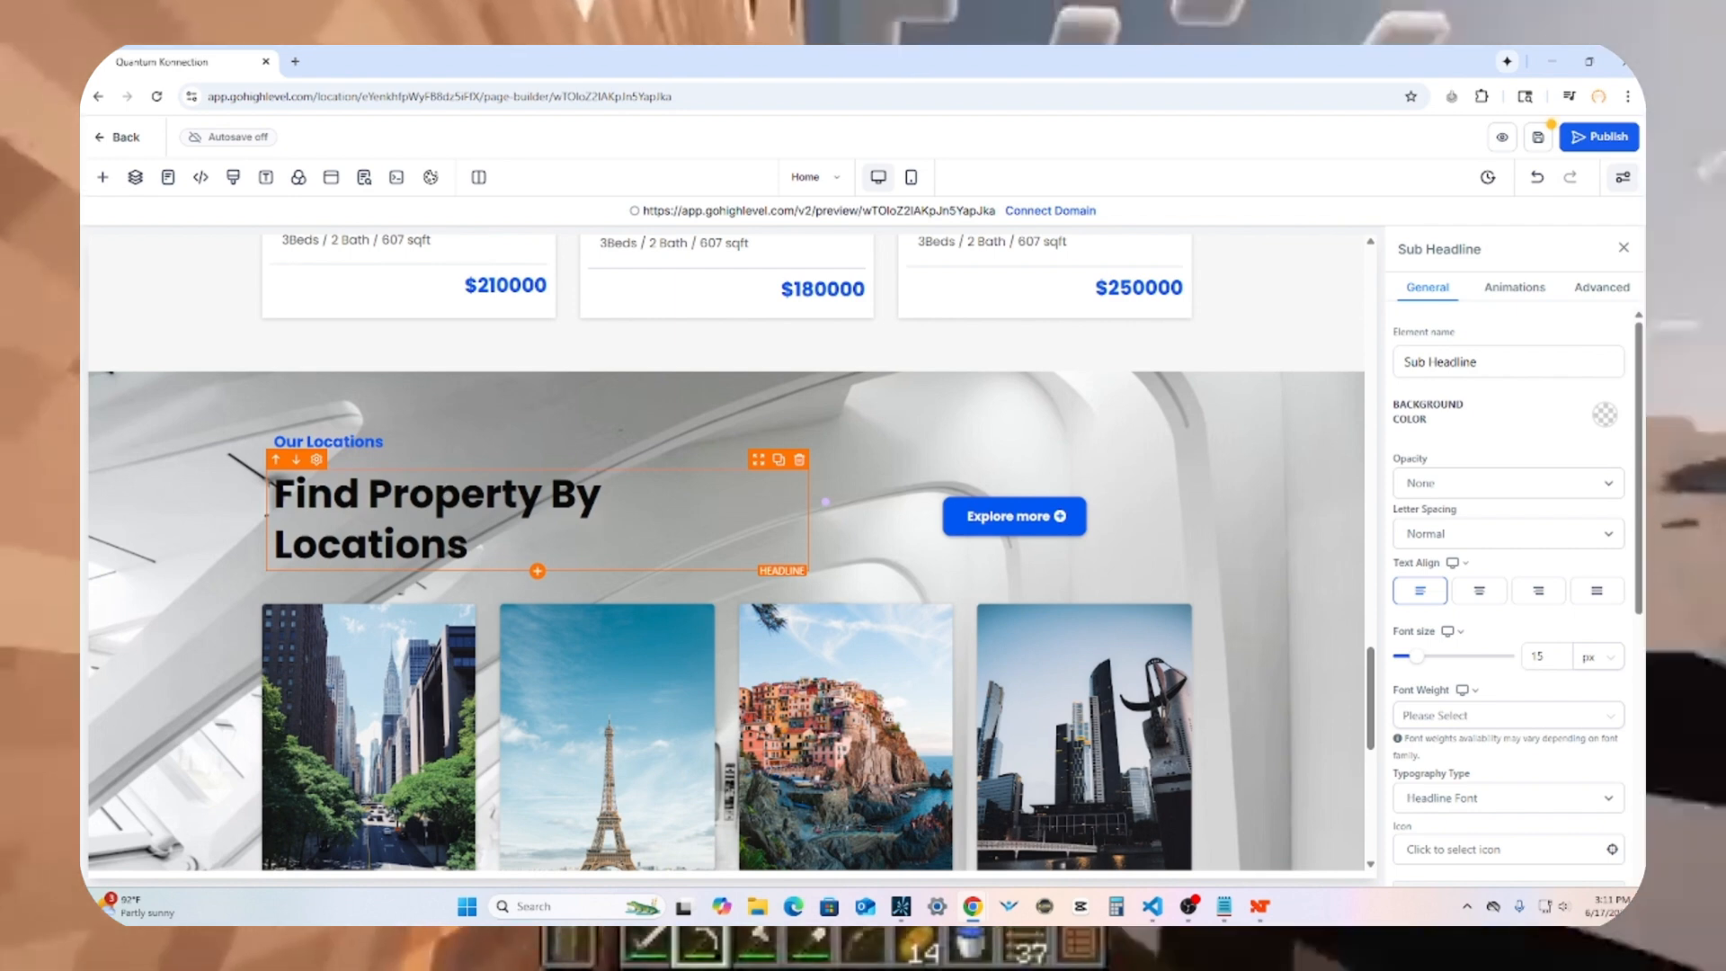
scroll(825, 501, down, 4)
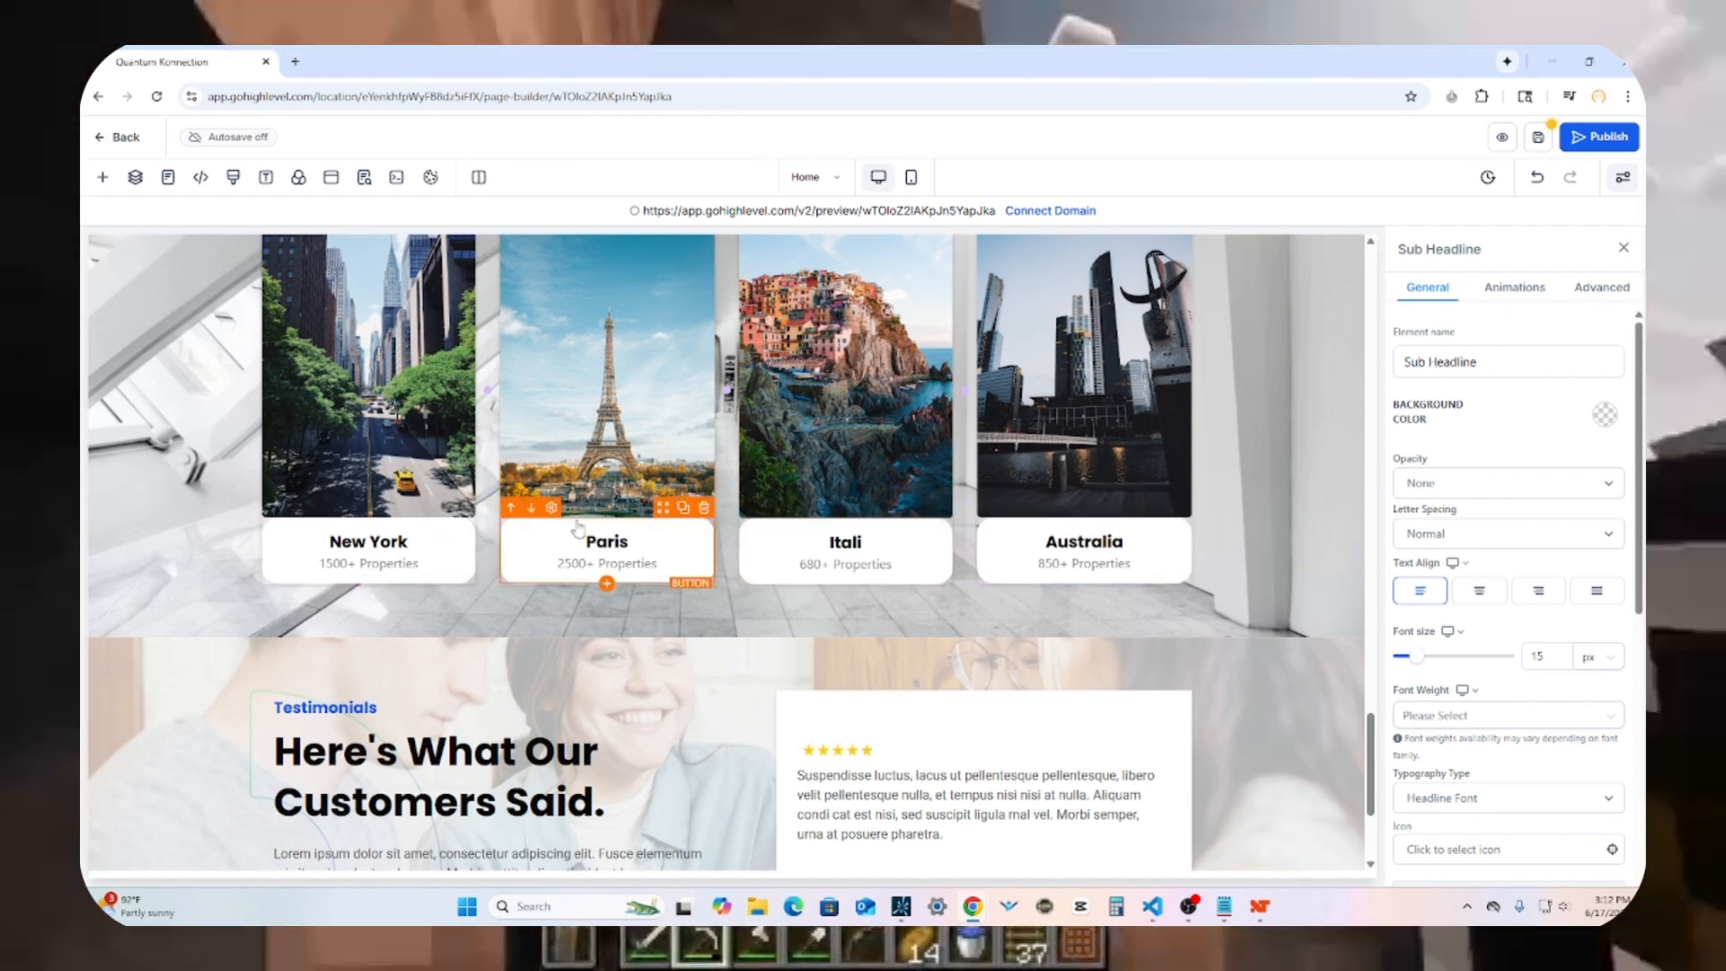
scroll(740, 531, up, 5)
click(203, 395)
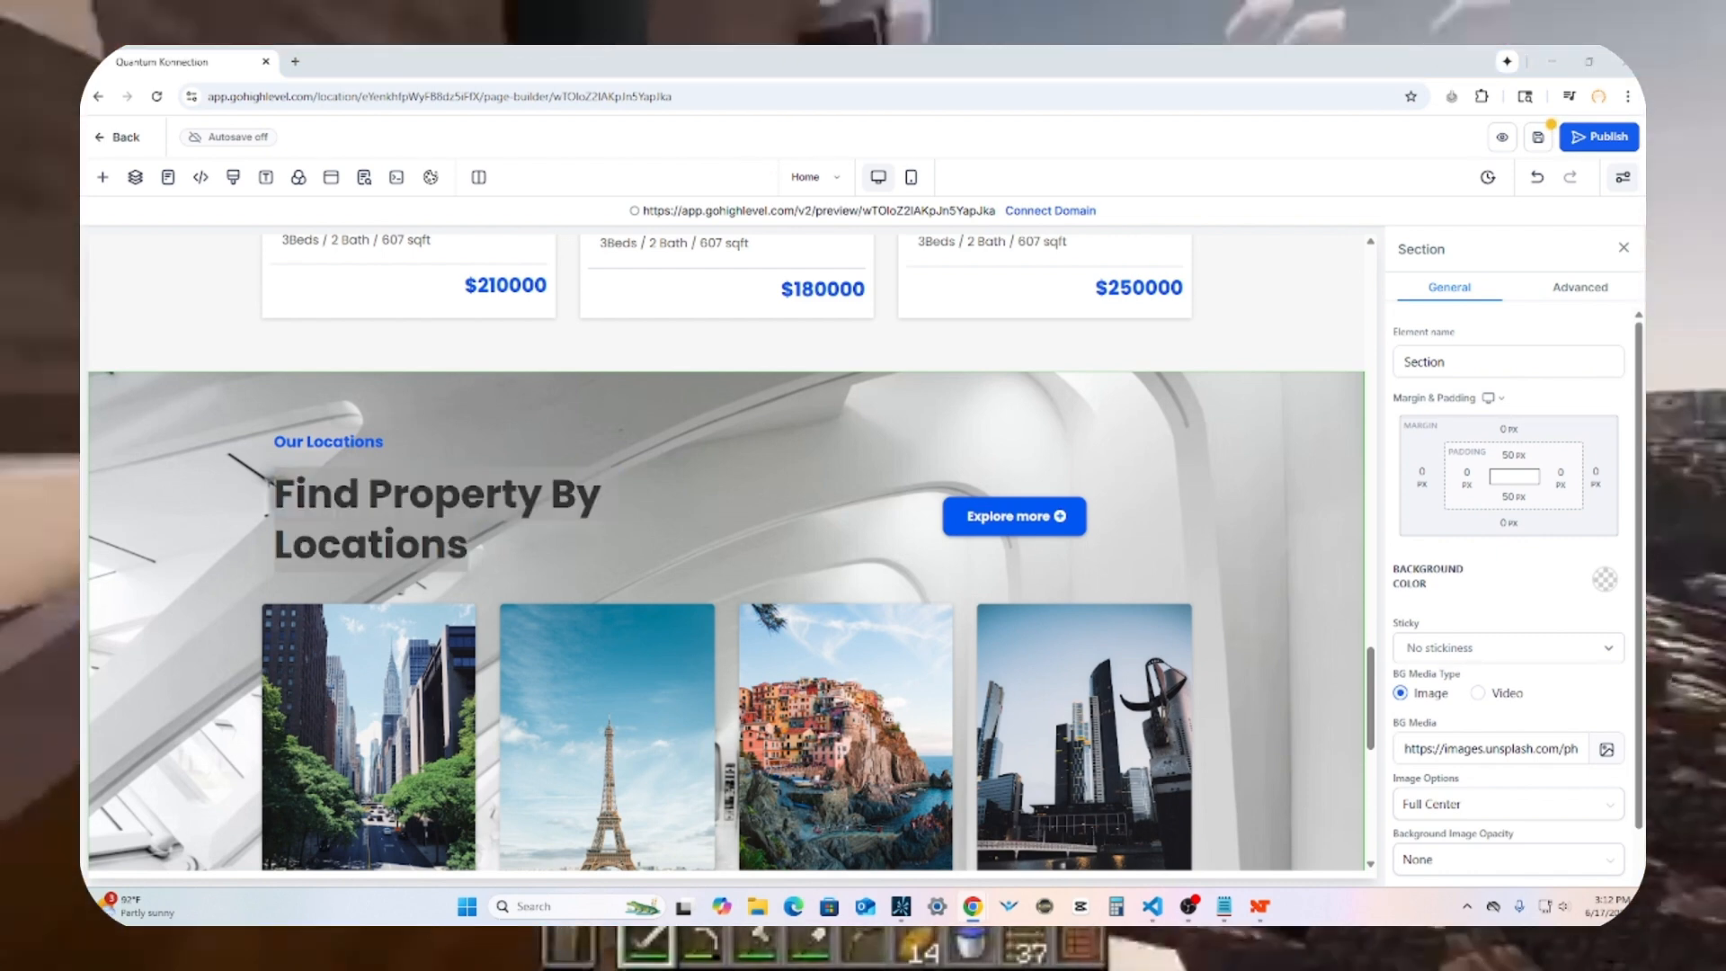
key(ctrl+z)
key(ctrl+z)
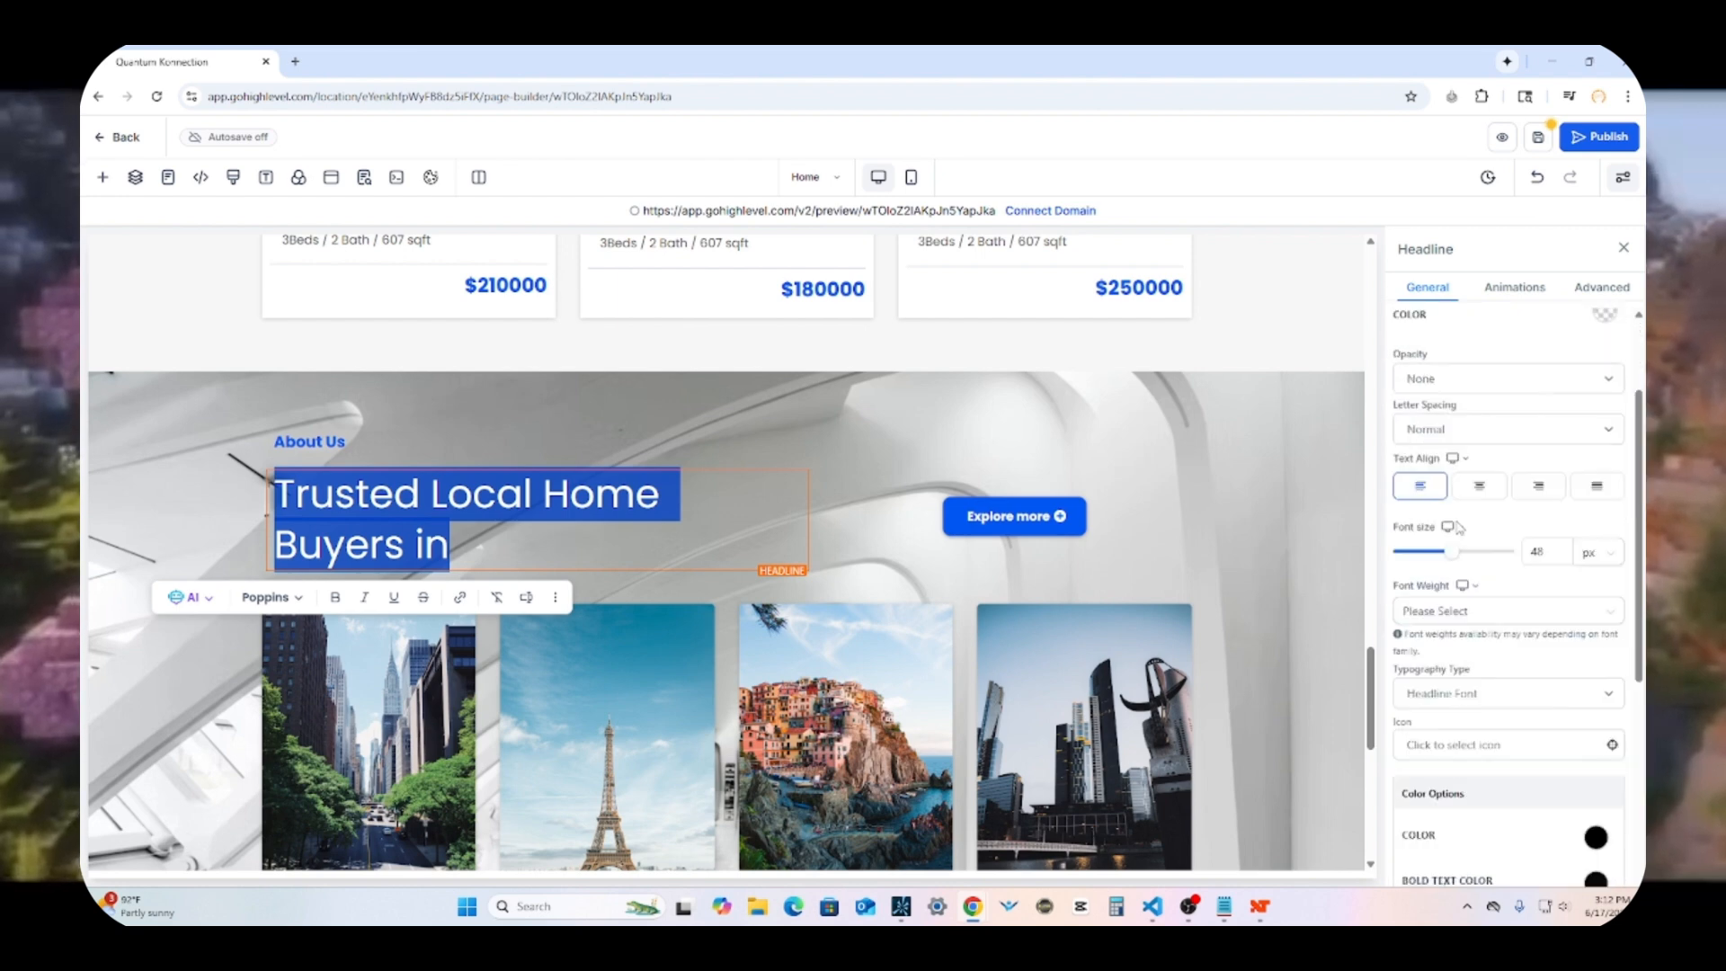
Step: Change "Buyers" to "Sellers" in the About Us headline and rename the location cards Texas, Georgia, California and New York
scroll(1456, 527, down, 3)
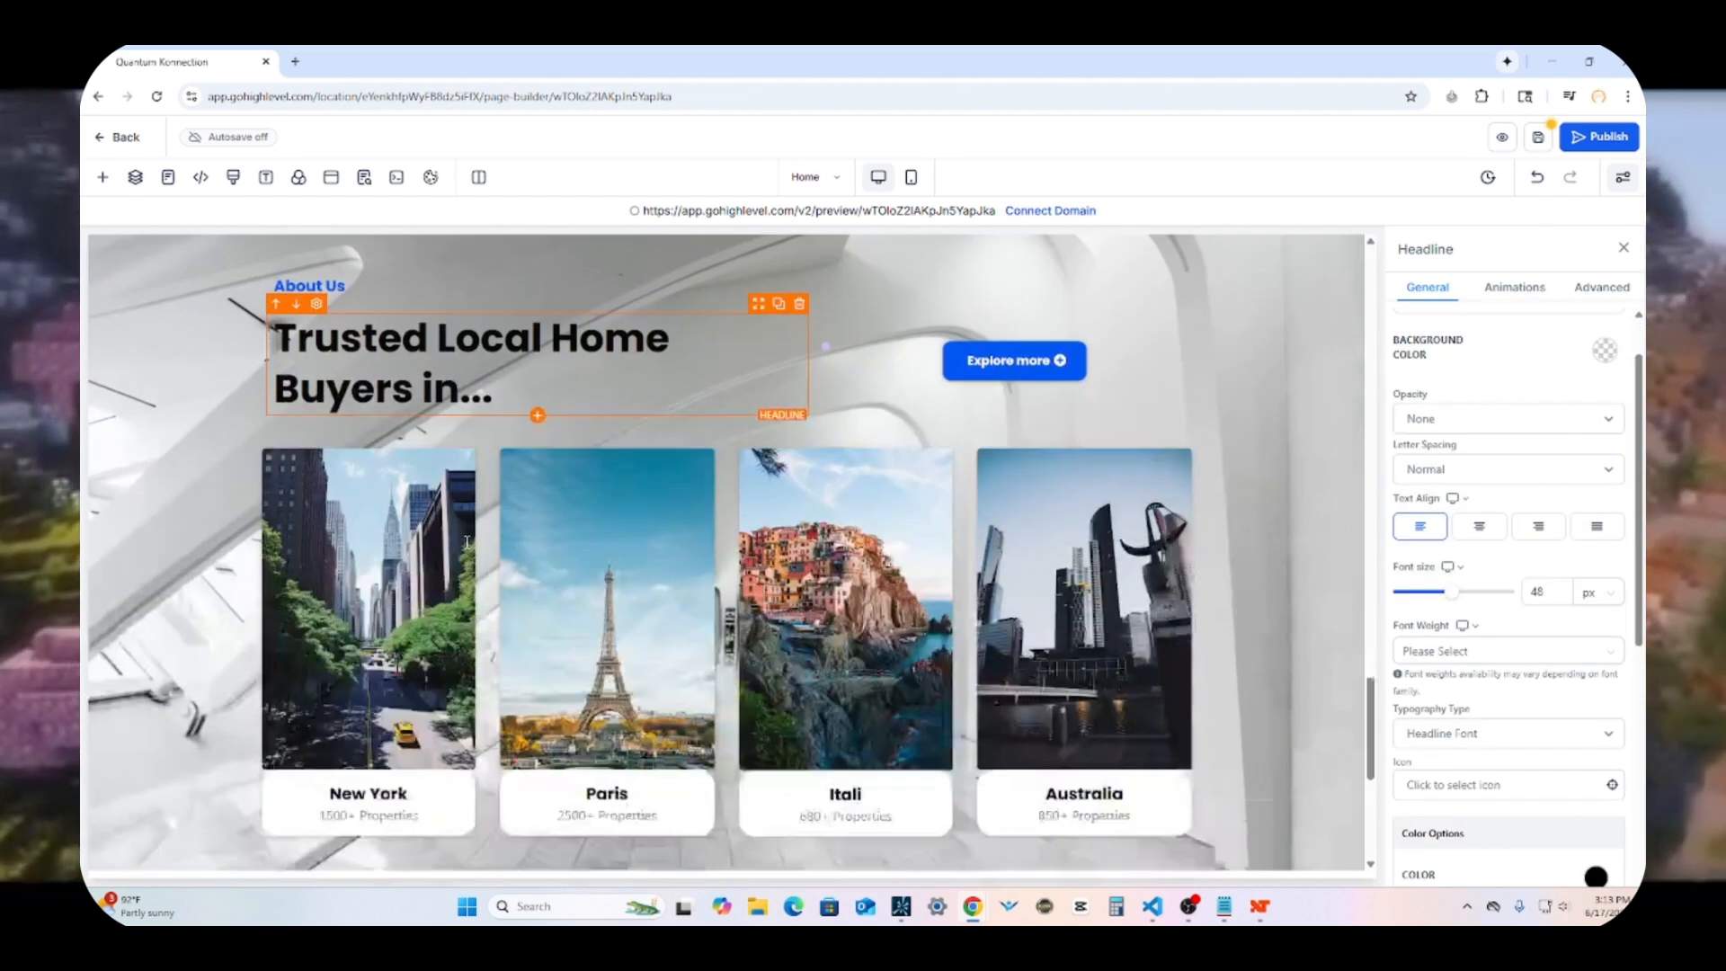
scroll(374, 678, down, 1)
drag(1473, 636, 1253, 651)
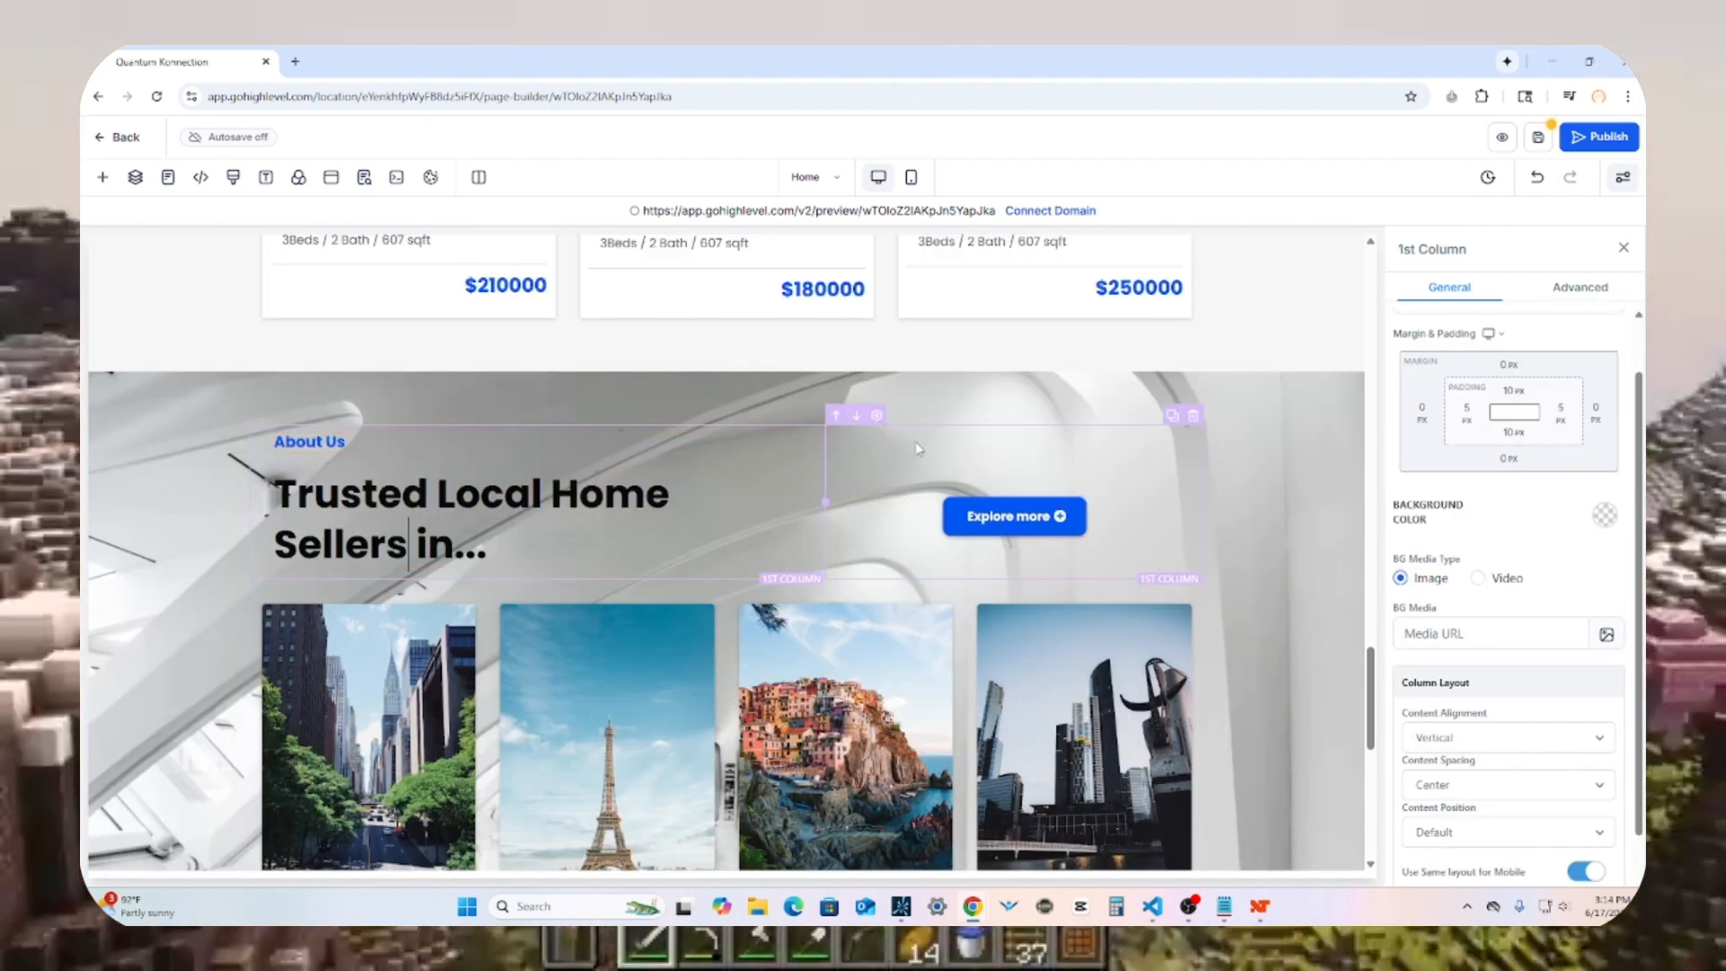
Step: Rewrite the testimonial as a mortgage review ending "gave me a cash offer the same day and closed in 8 days!" and delete the reviewer element
scroll(774, 535, down, 6)
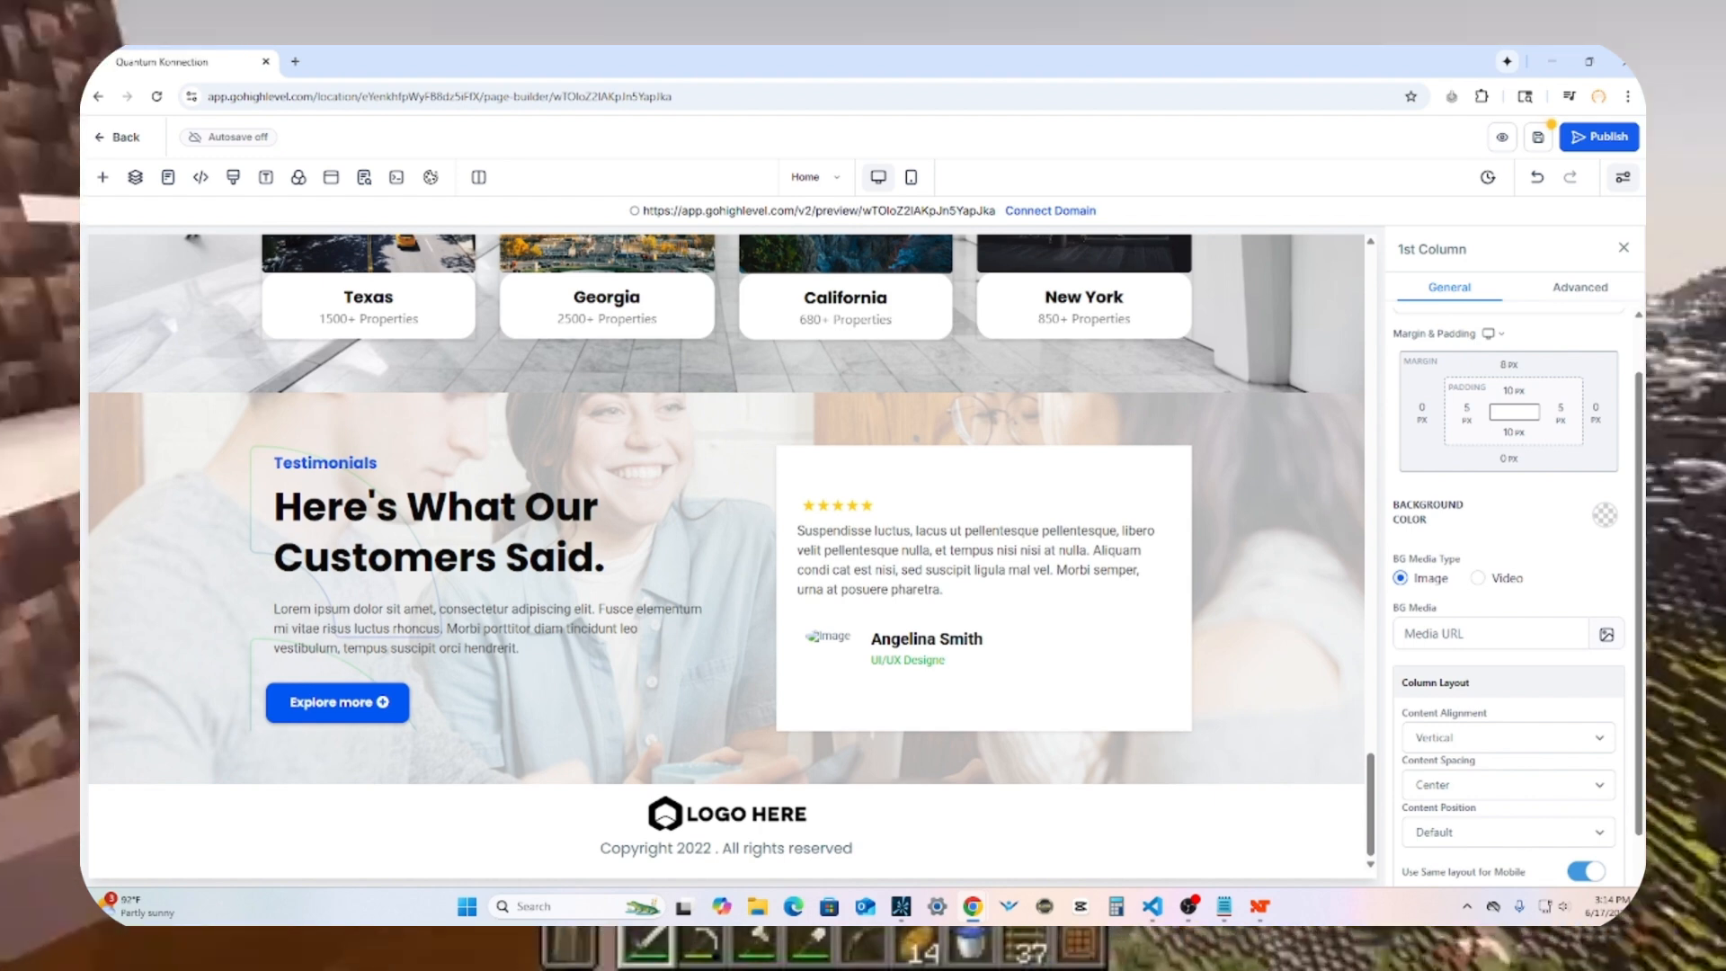
click(799, 559)
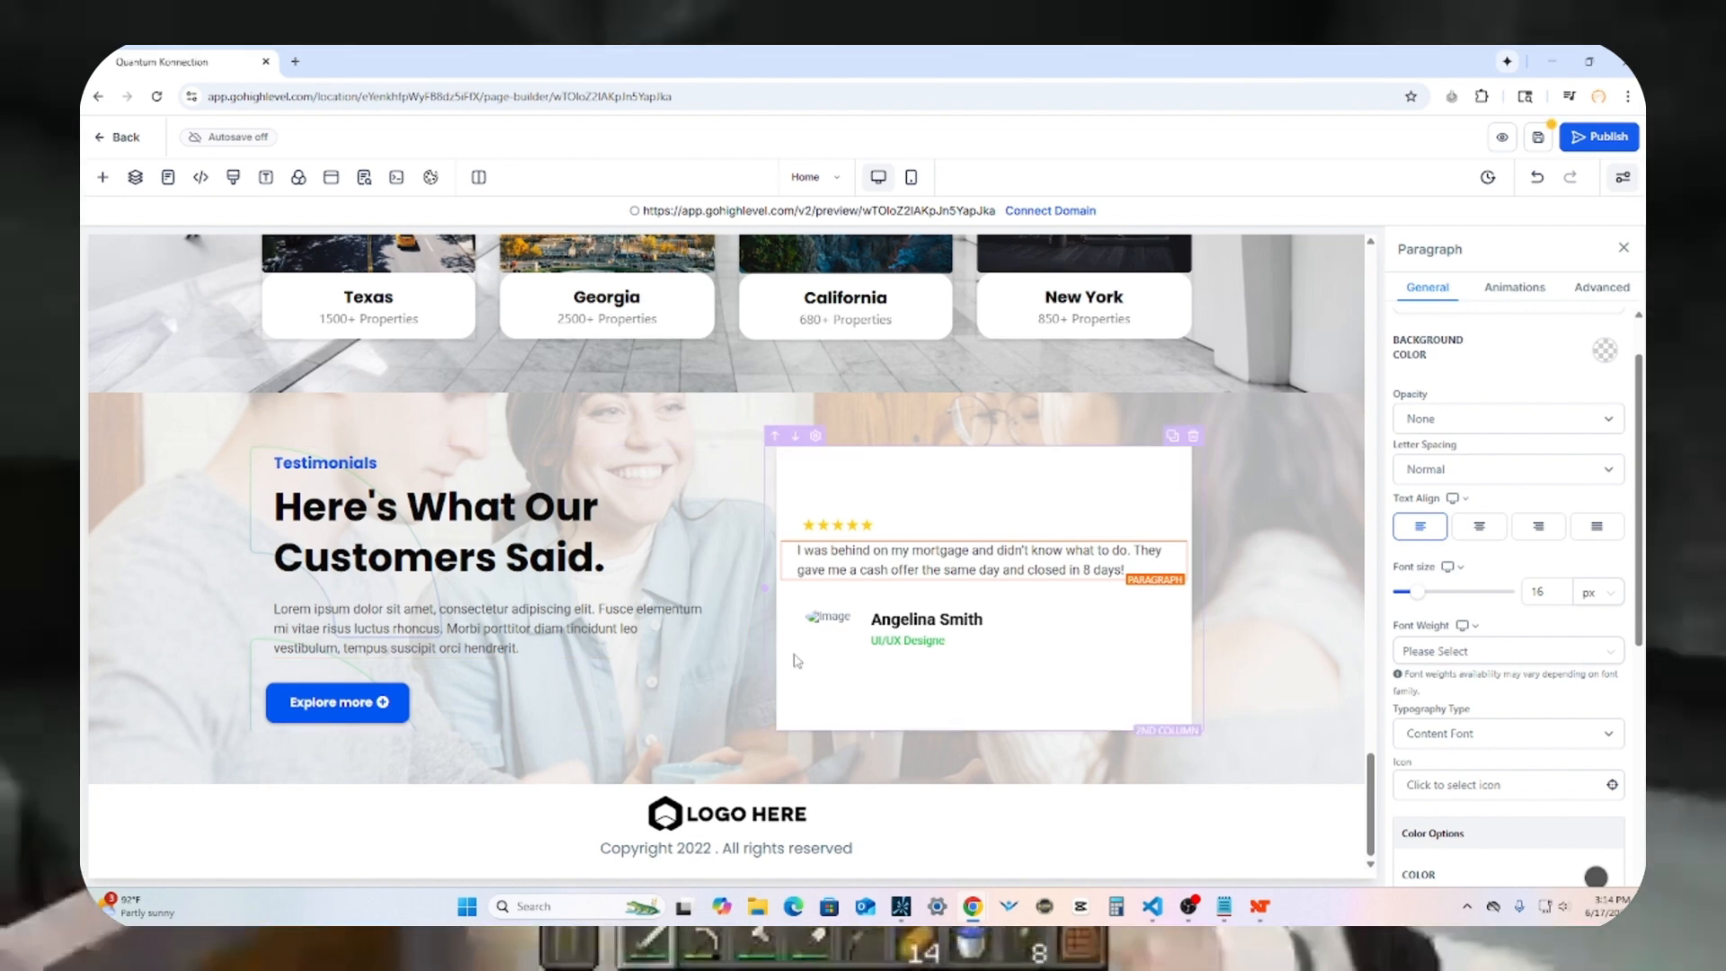
click(1223, 621)
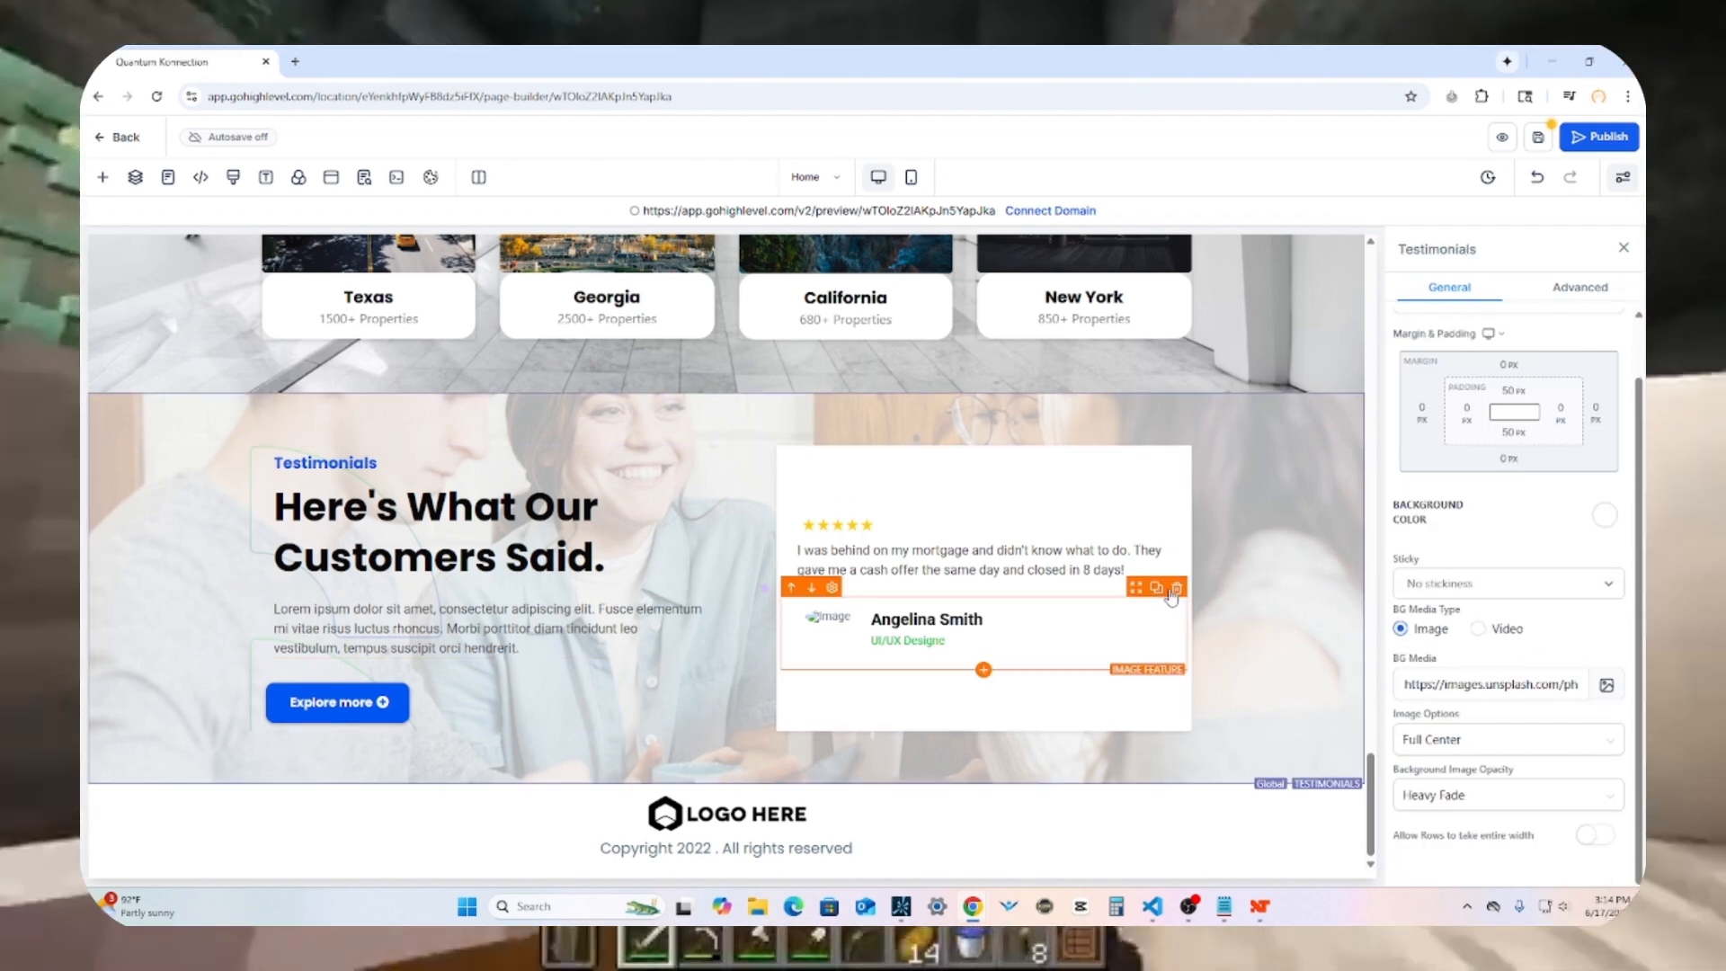
click(1176, 588)
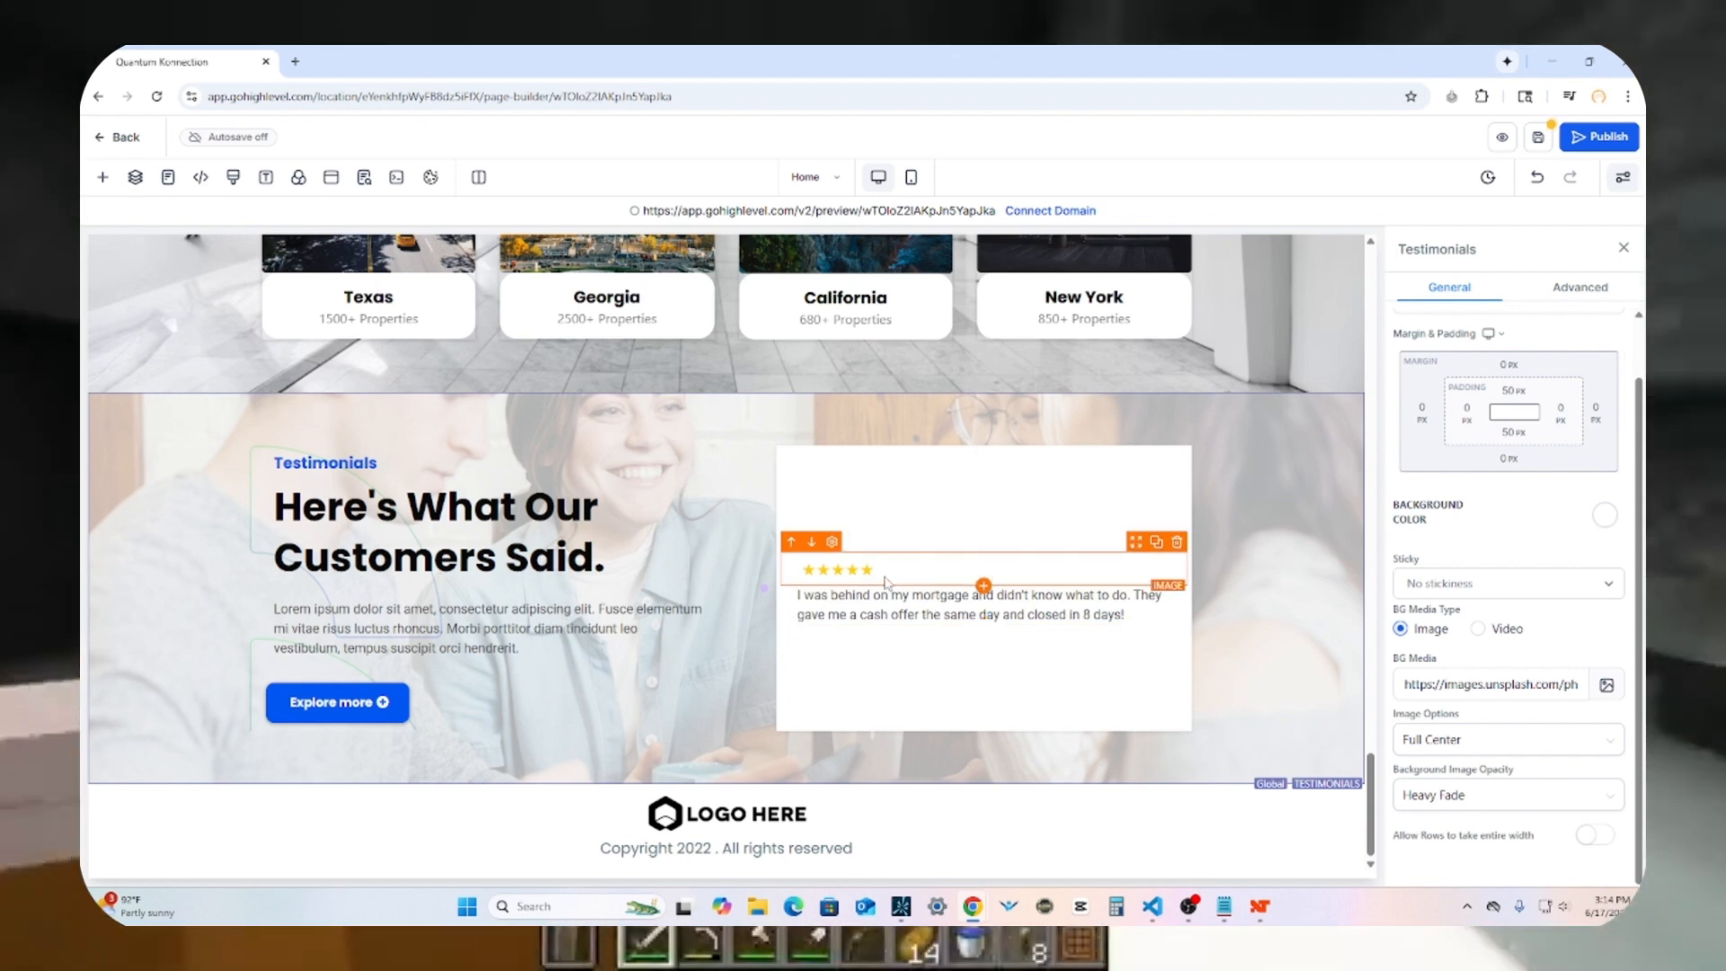
Step: Duplicate the star rating for a second review about an inherited home, and delete the Testimonials section's placeholder paragraph and Explore more button
click(1156, 543)
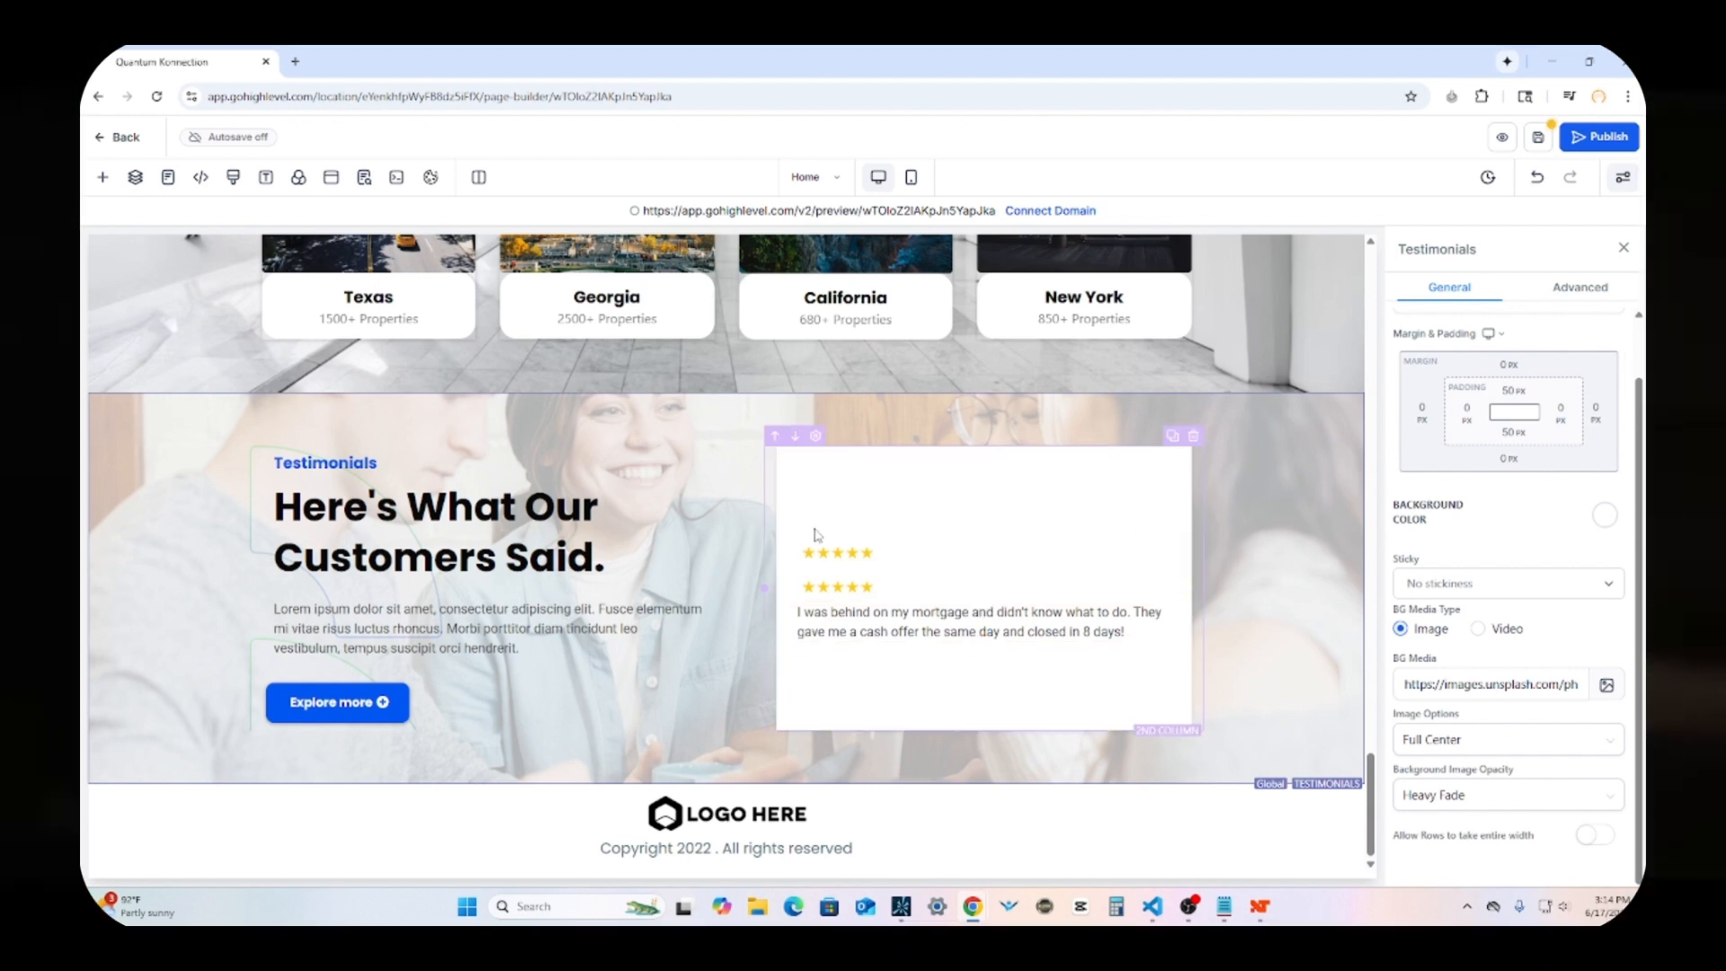
click(815, 533)
click(790, 592)
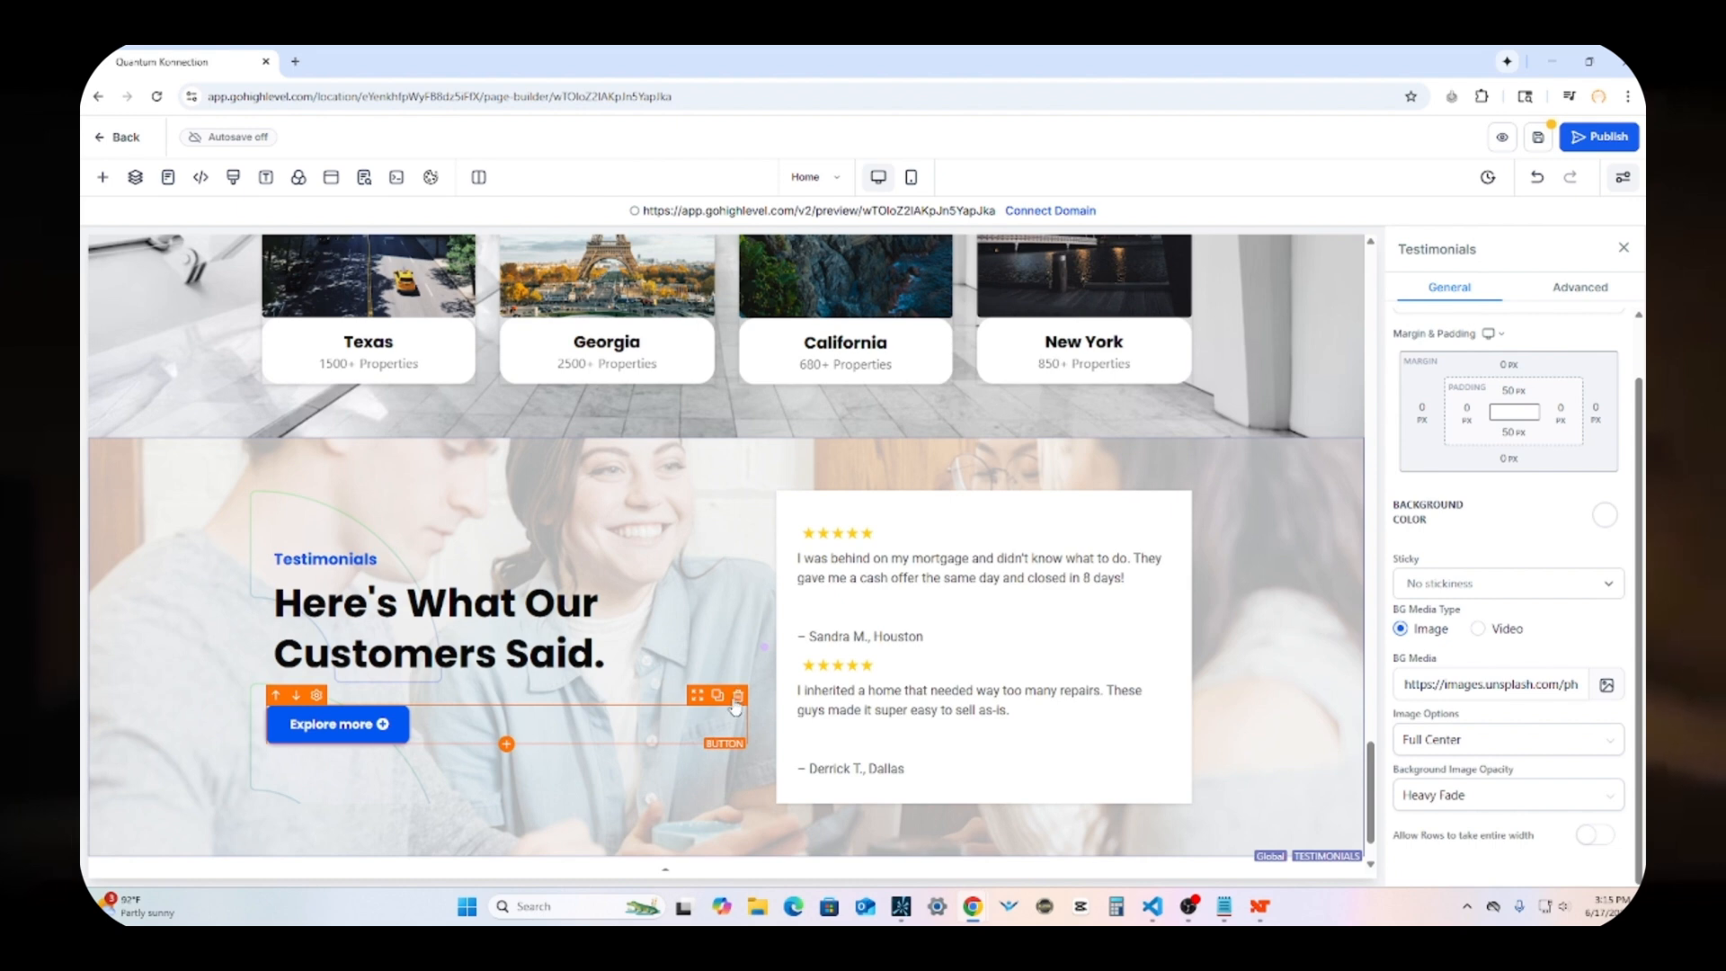
click(736, 698)
Step: Replace the real estate agent banner's headline with "No Repairs. No Agents. No Waiting." and end its subheadline with "your home as-is and move on with peace of mind."
scroll(749, 605, up, 5)
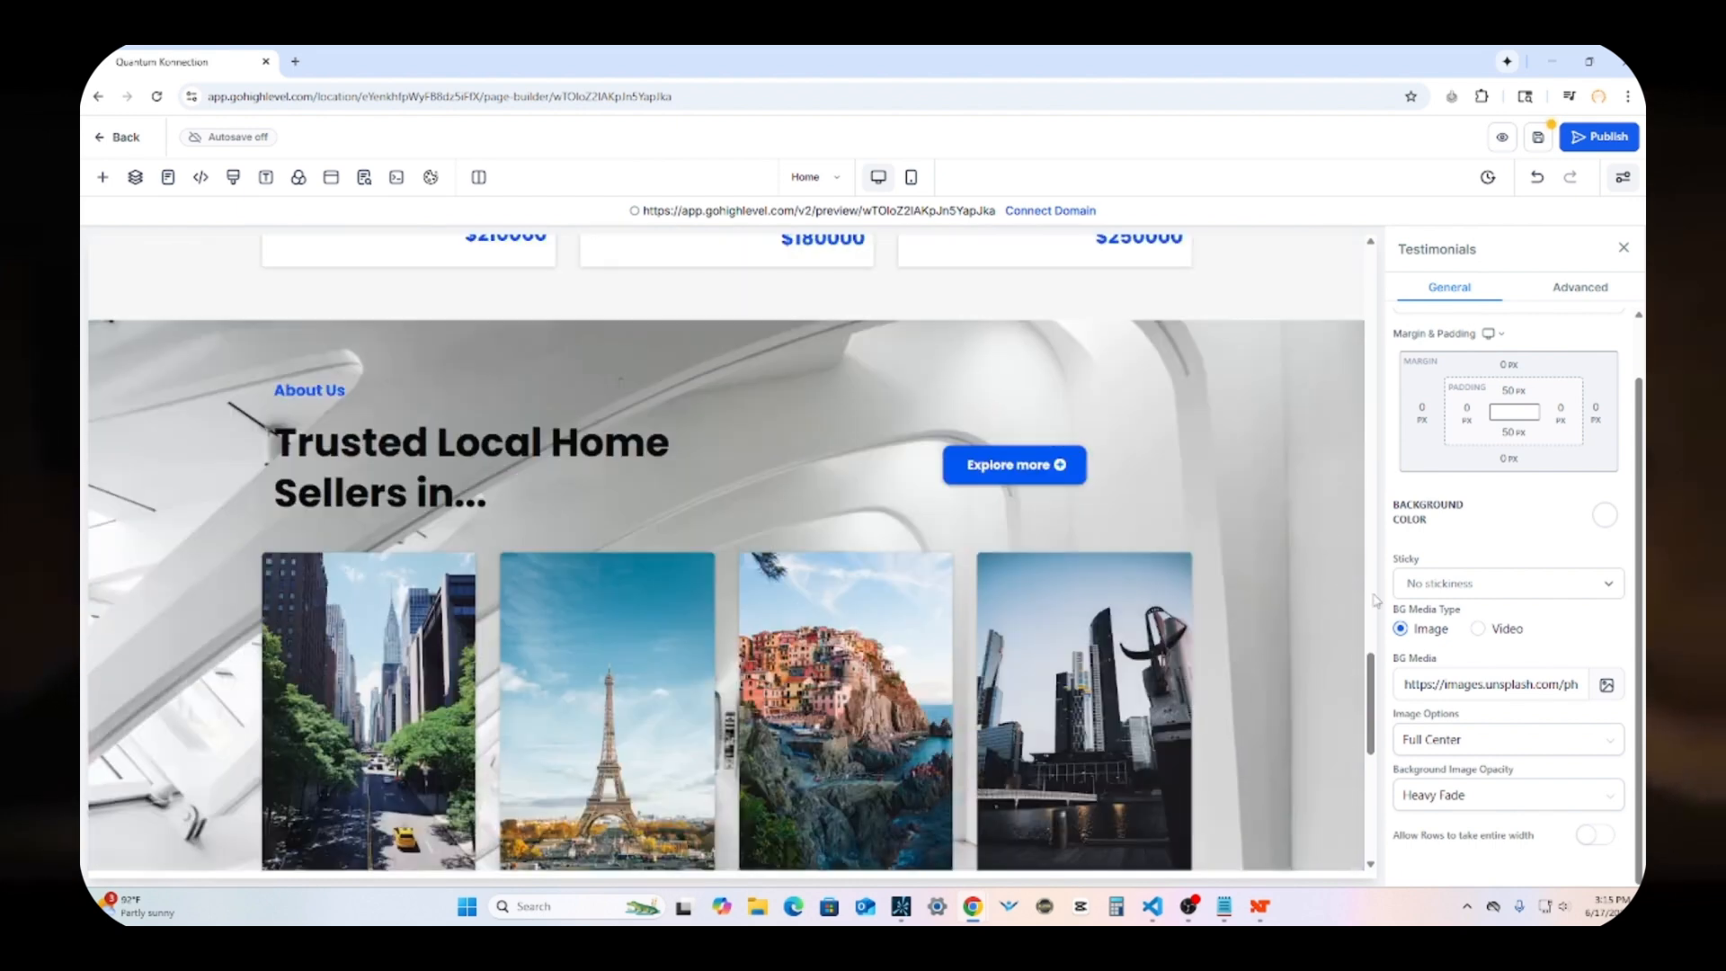
scroll(1355, 620, up, 3)
click(1354, 618)
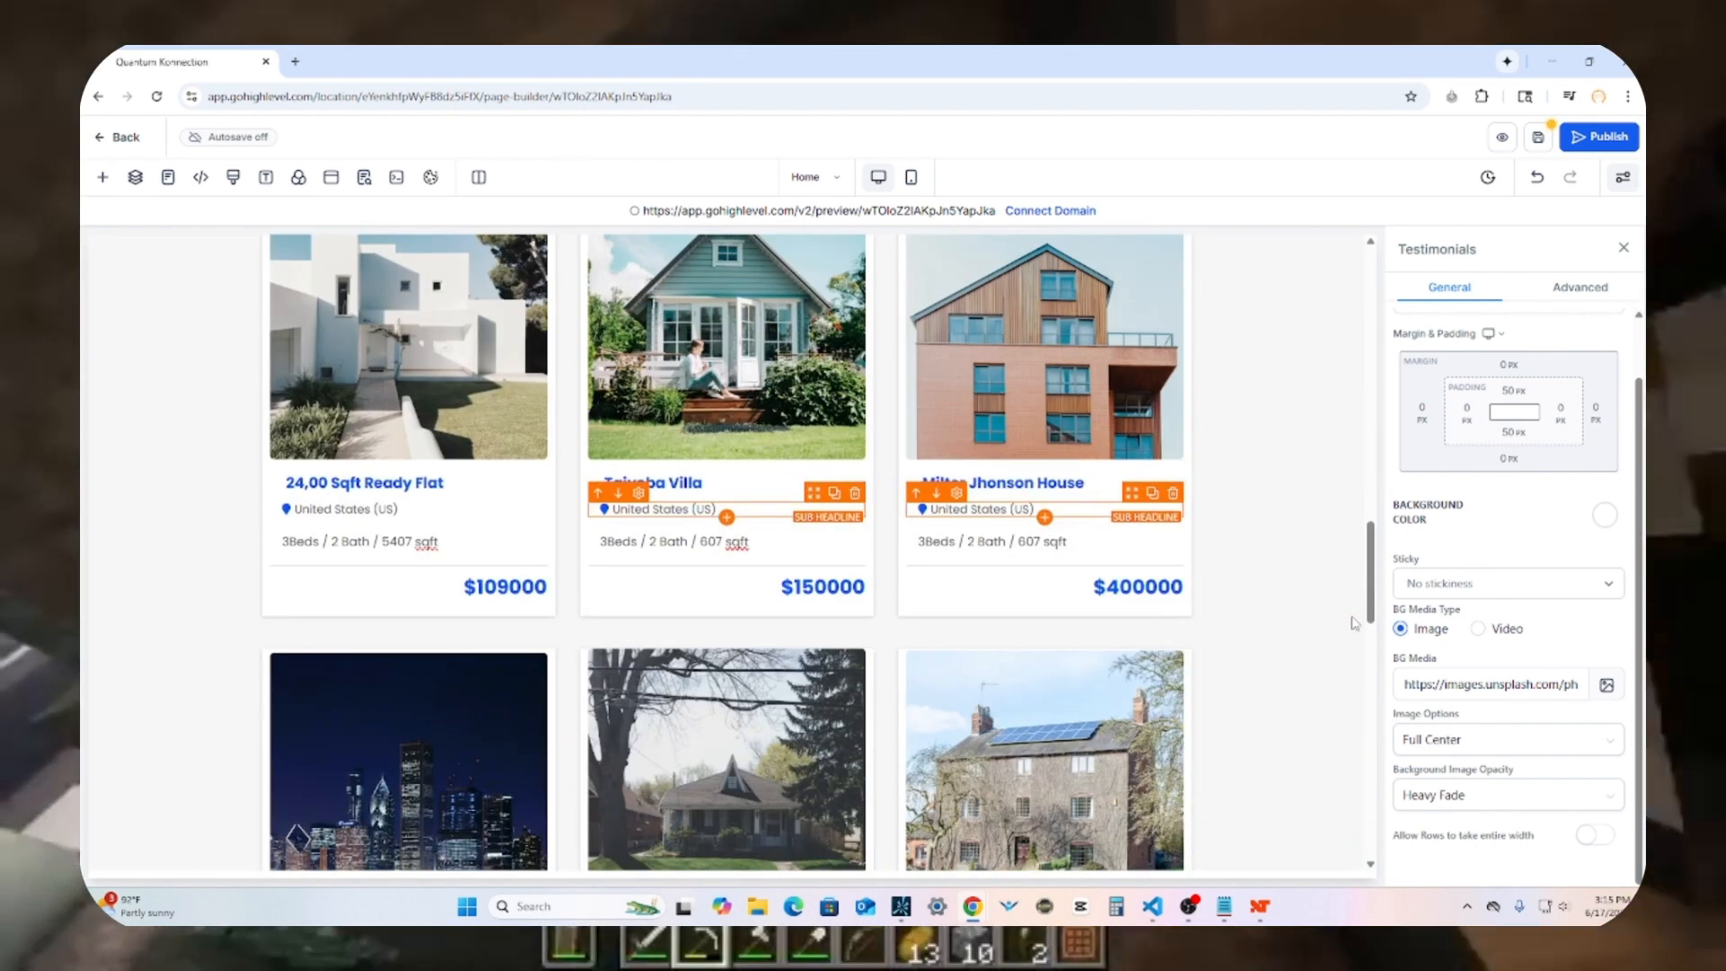
scroll(1348, 623, up, 5)
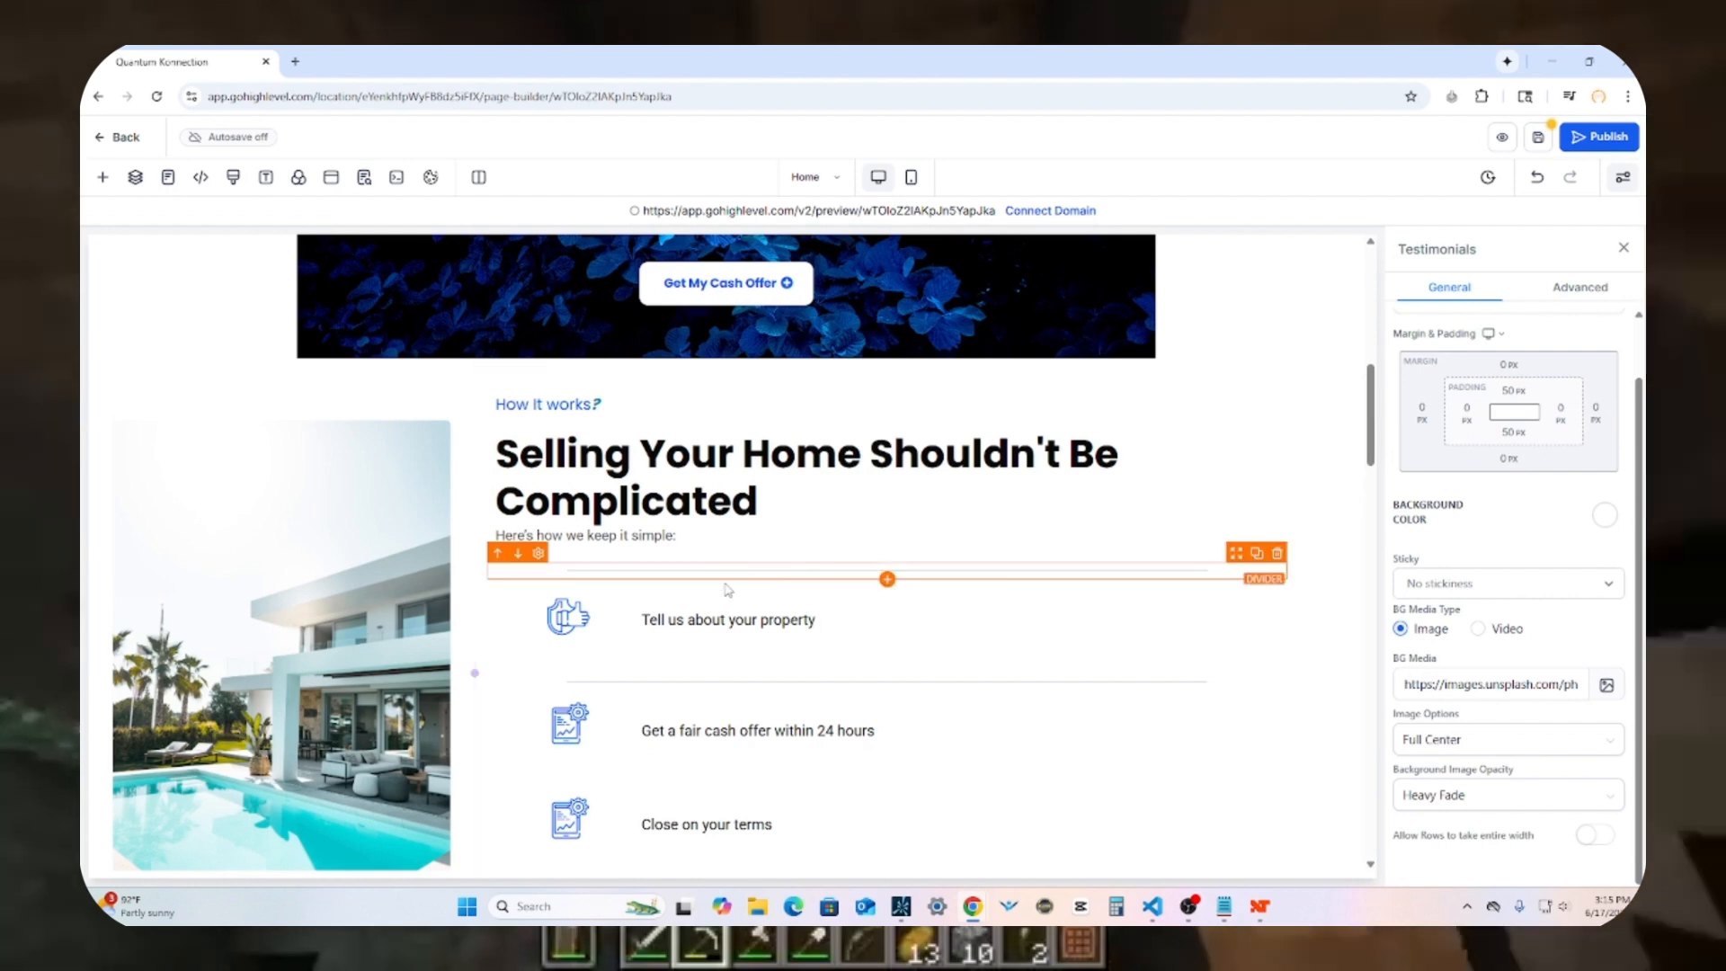
scroll(728, 589, up, 6)
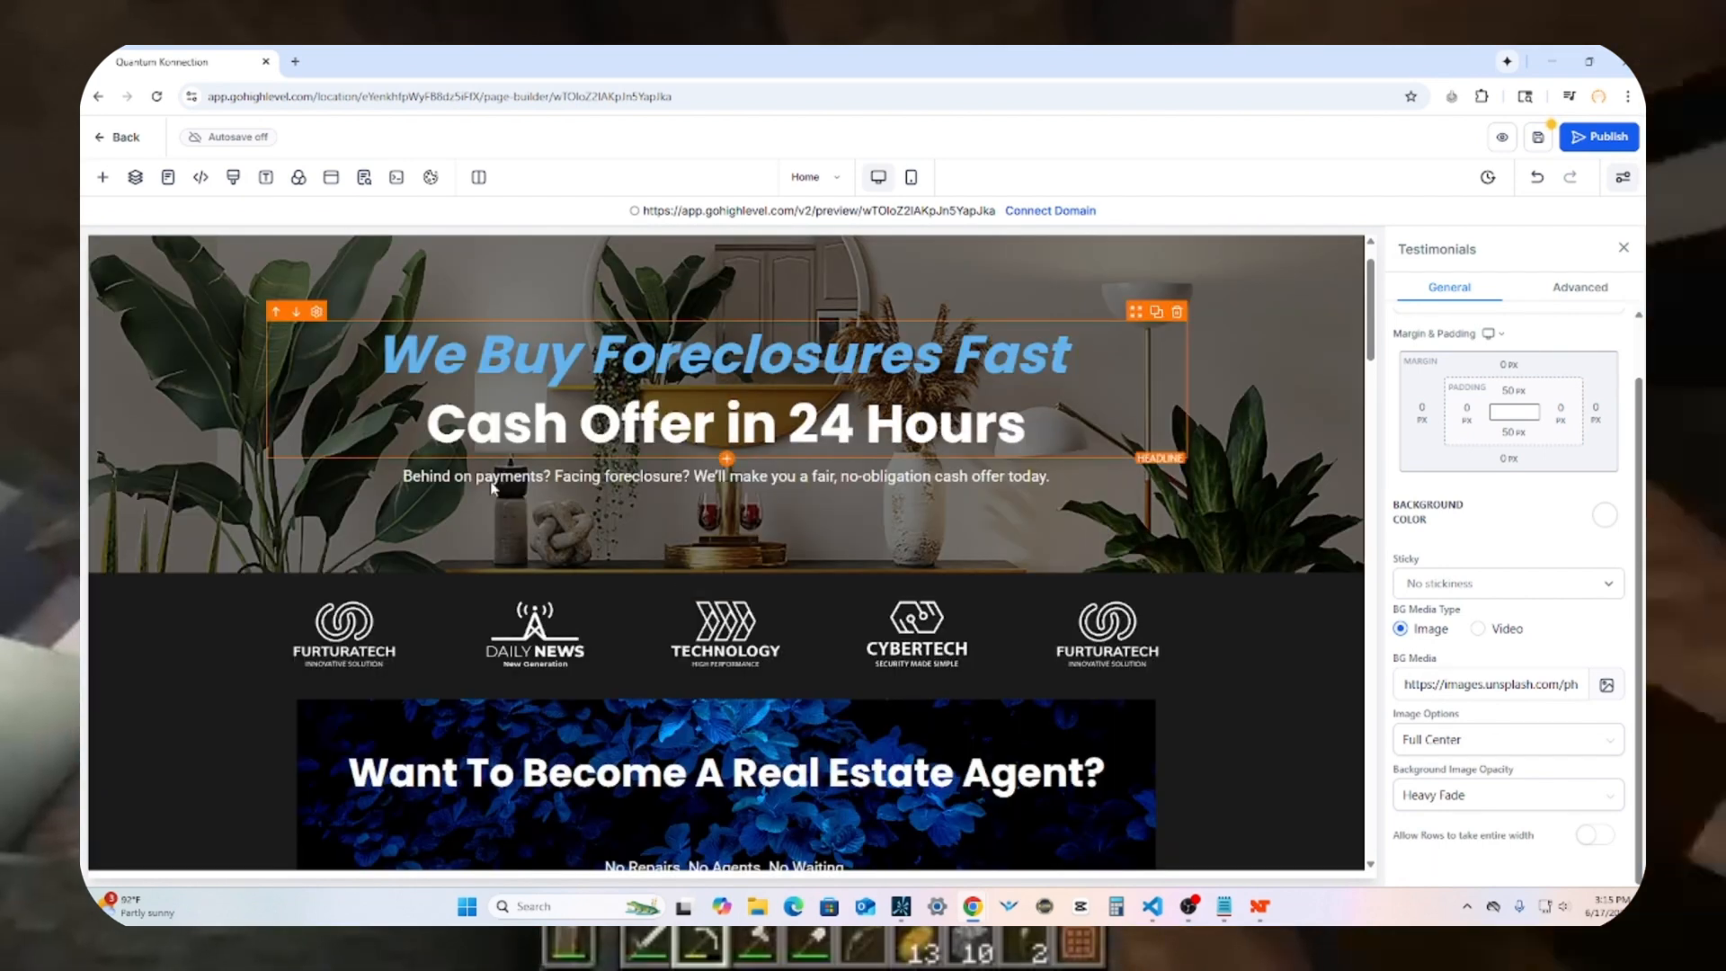
scroll(492, 488, down, 3)
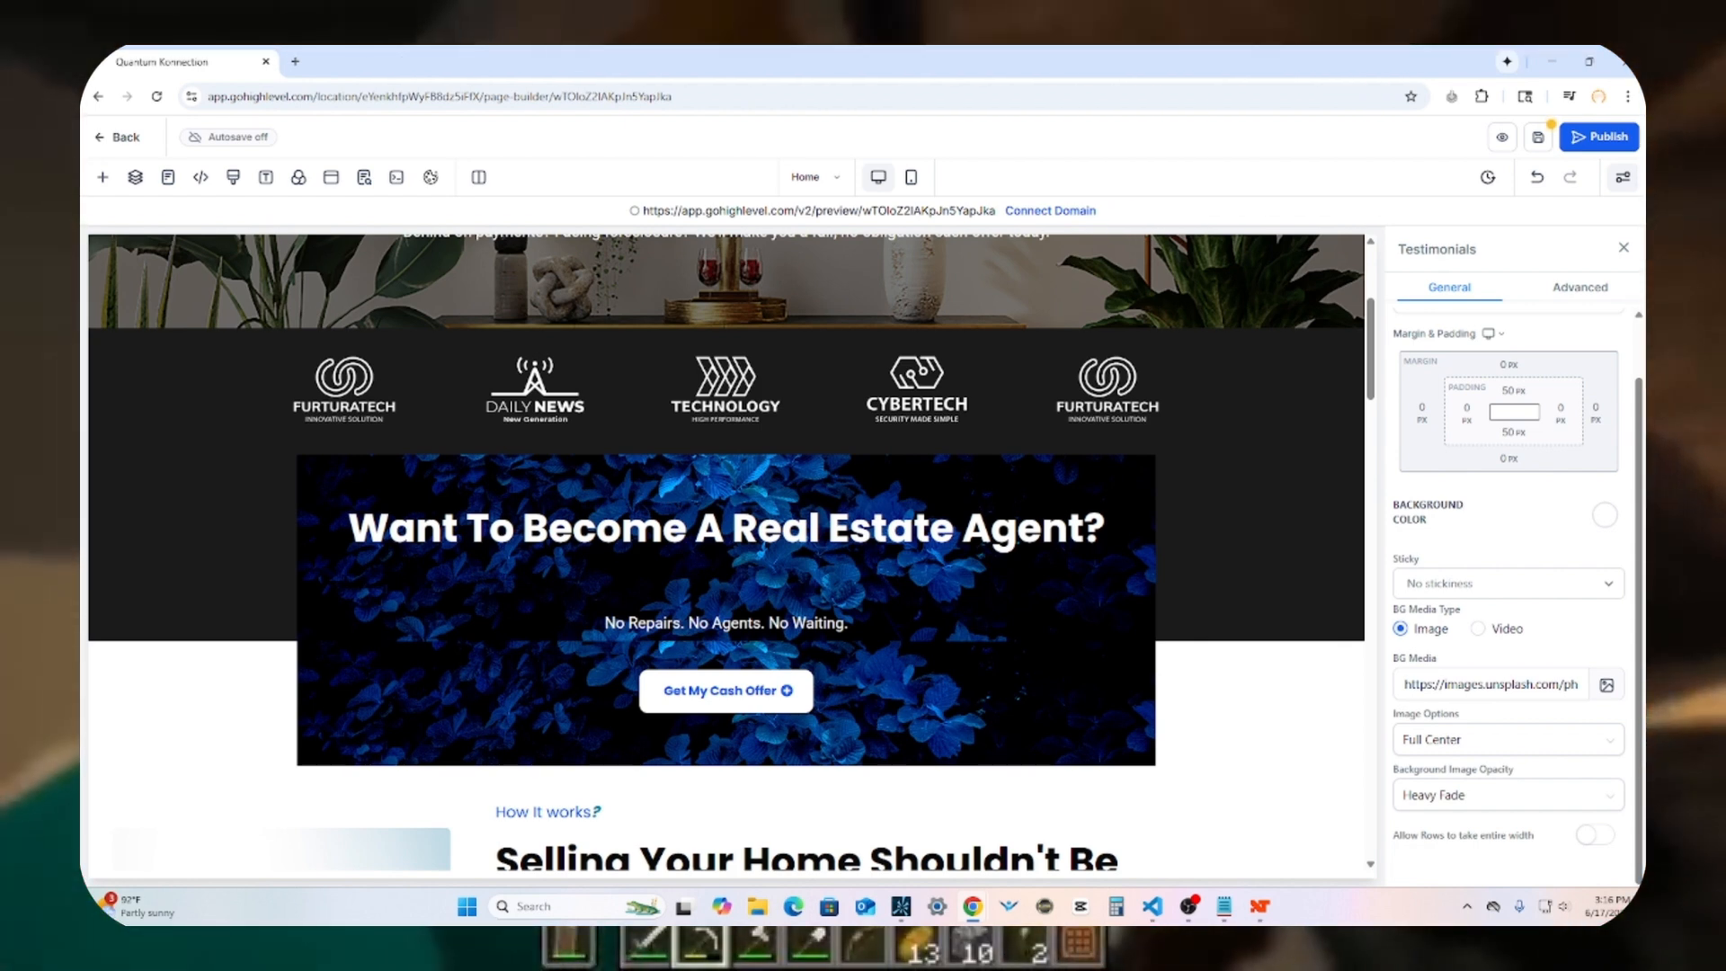
click(762, 532)
text(No Repairs. No Agents. No Waiting.)
key(BackSpace)
click(629, 467)
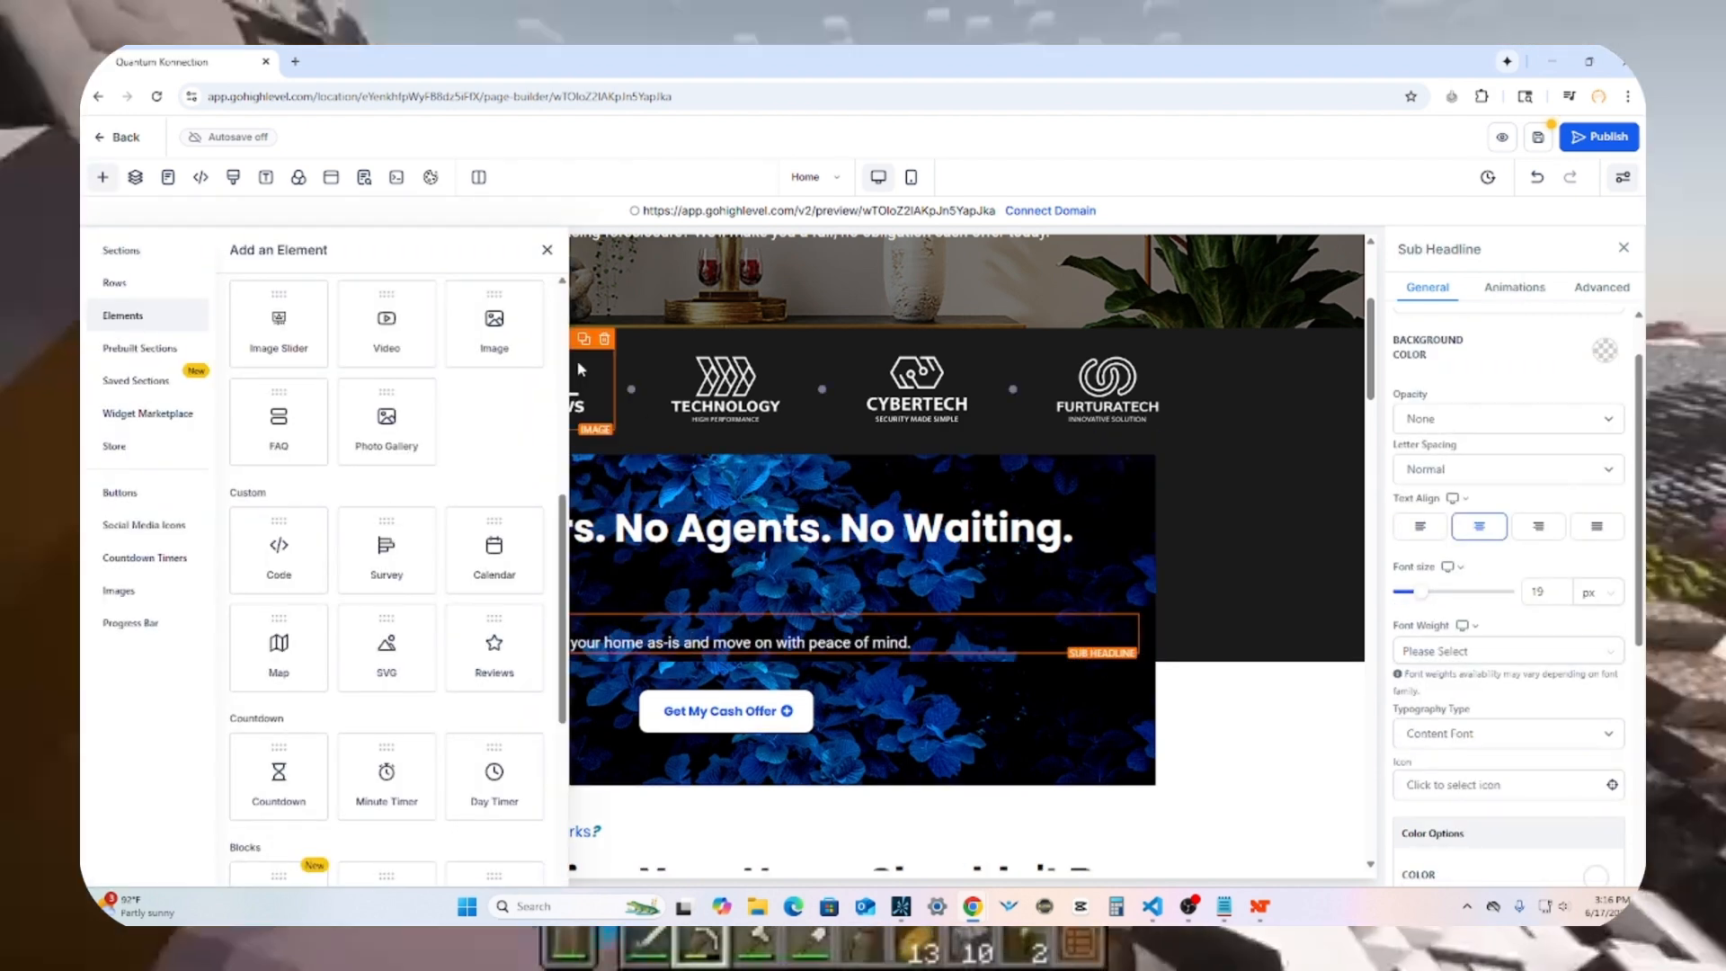
Step: Save the edited Home page and open its preview
click(575, 395)
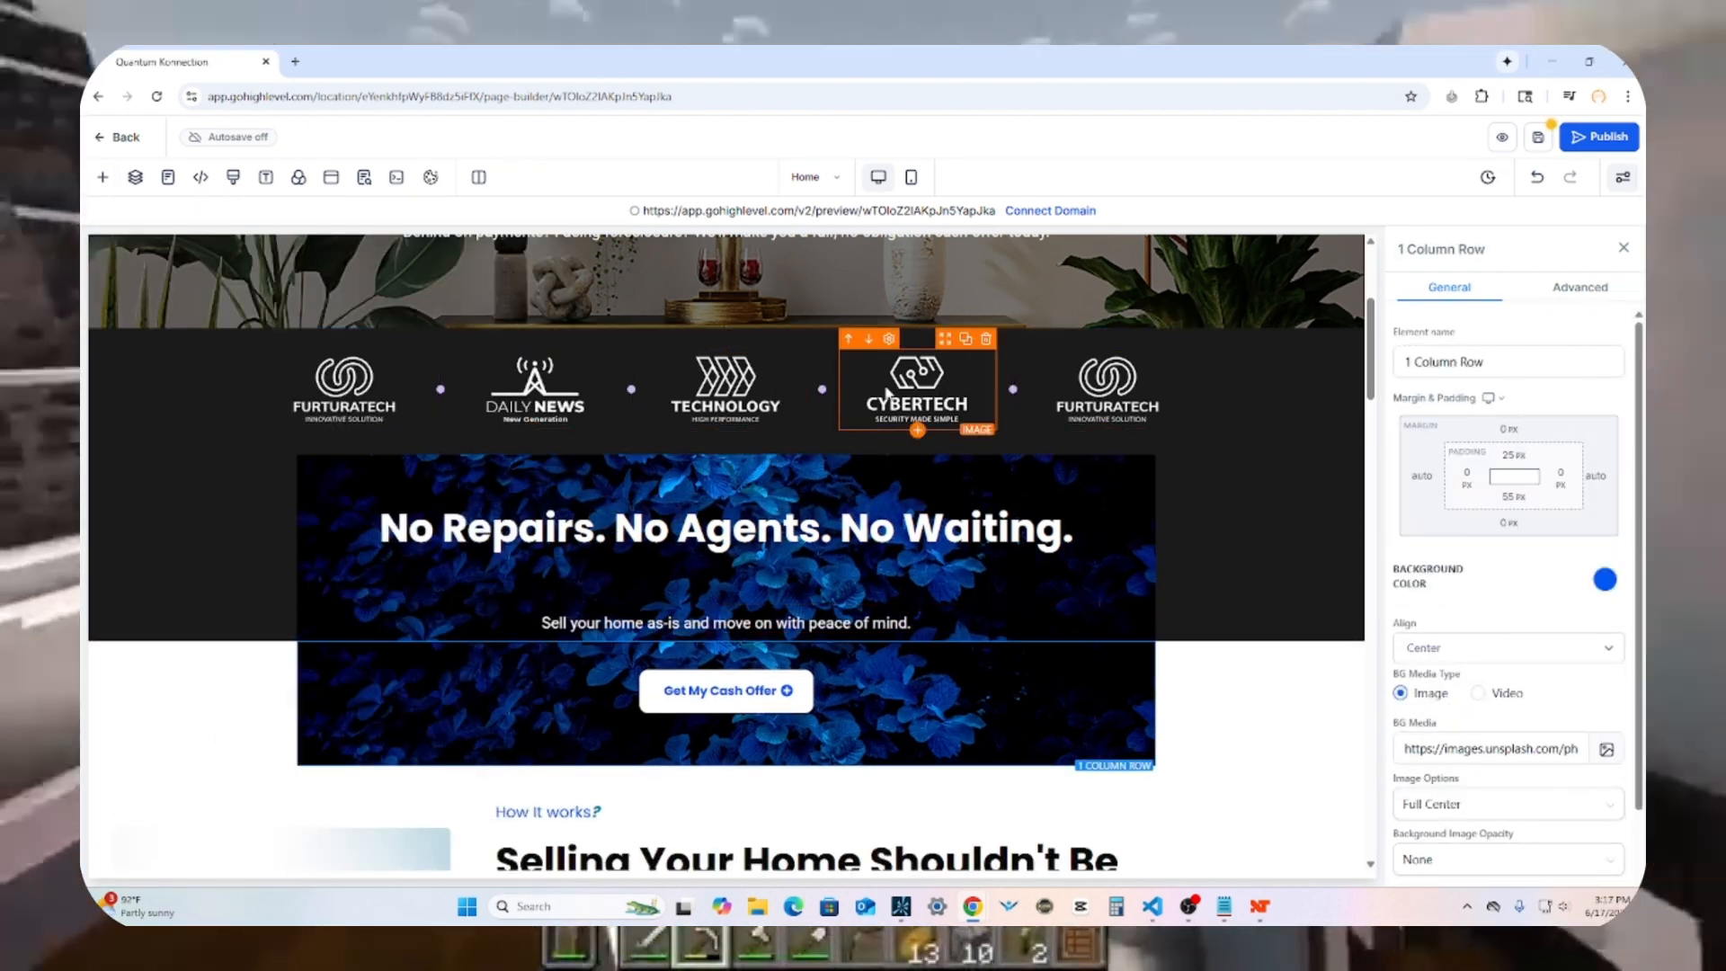
scroll(692, 403, up, 3)
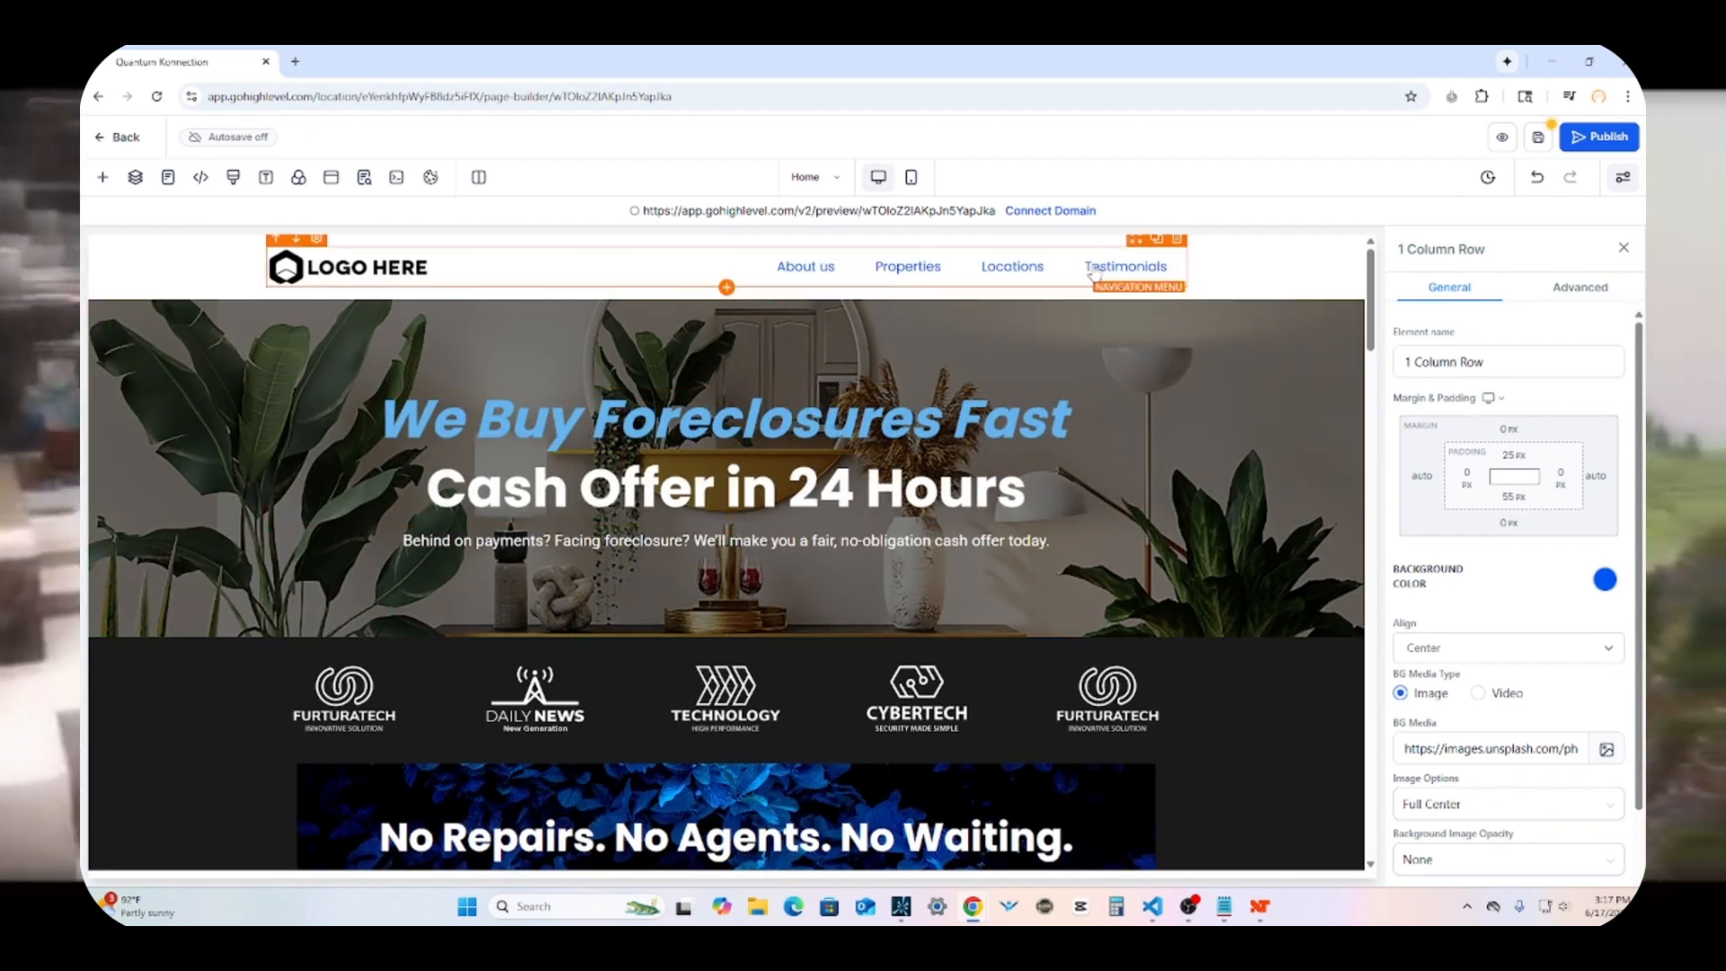
scroll(811, 397, down, 15)
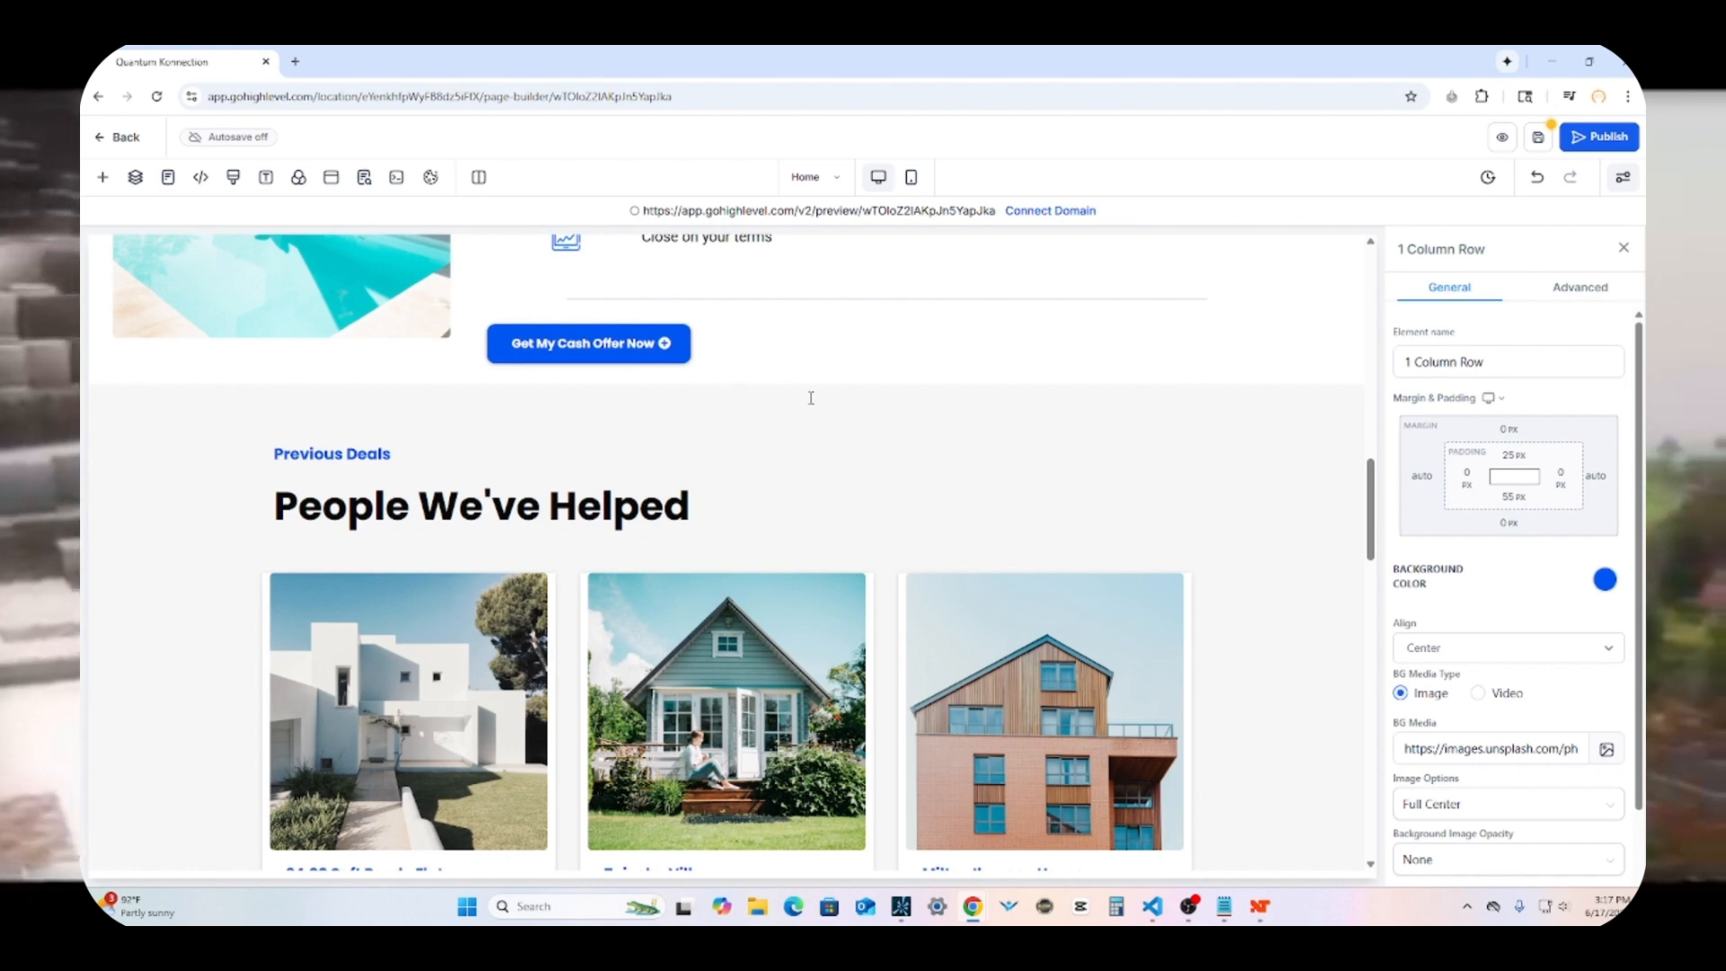
scroll(811, 397, down, 1)
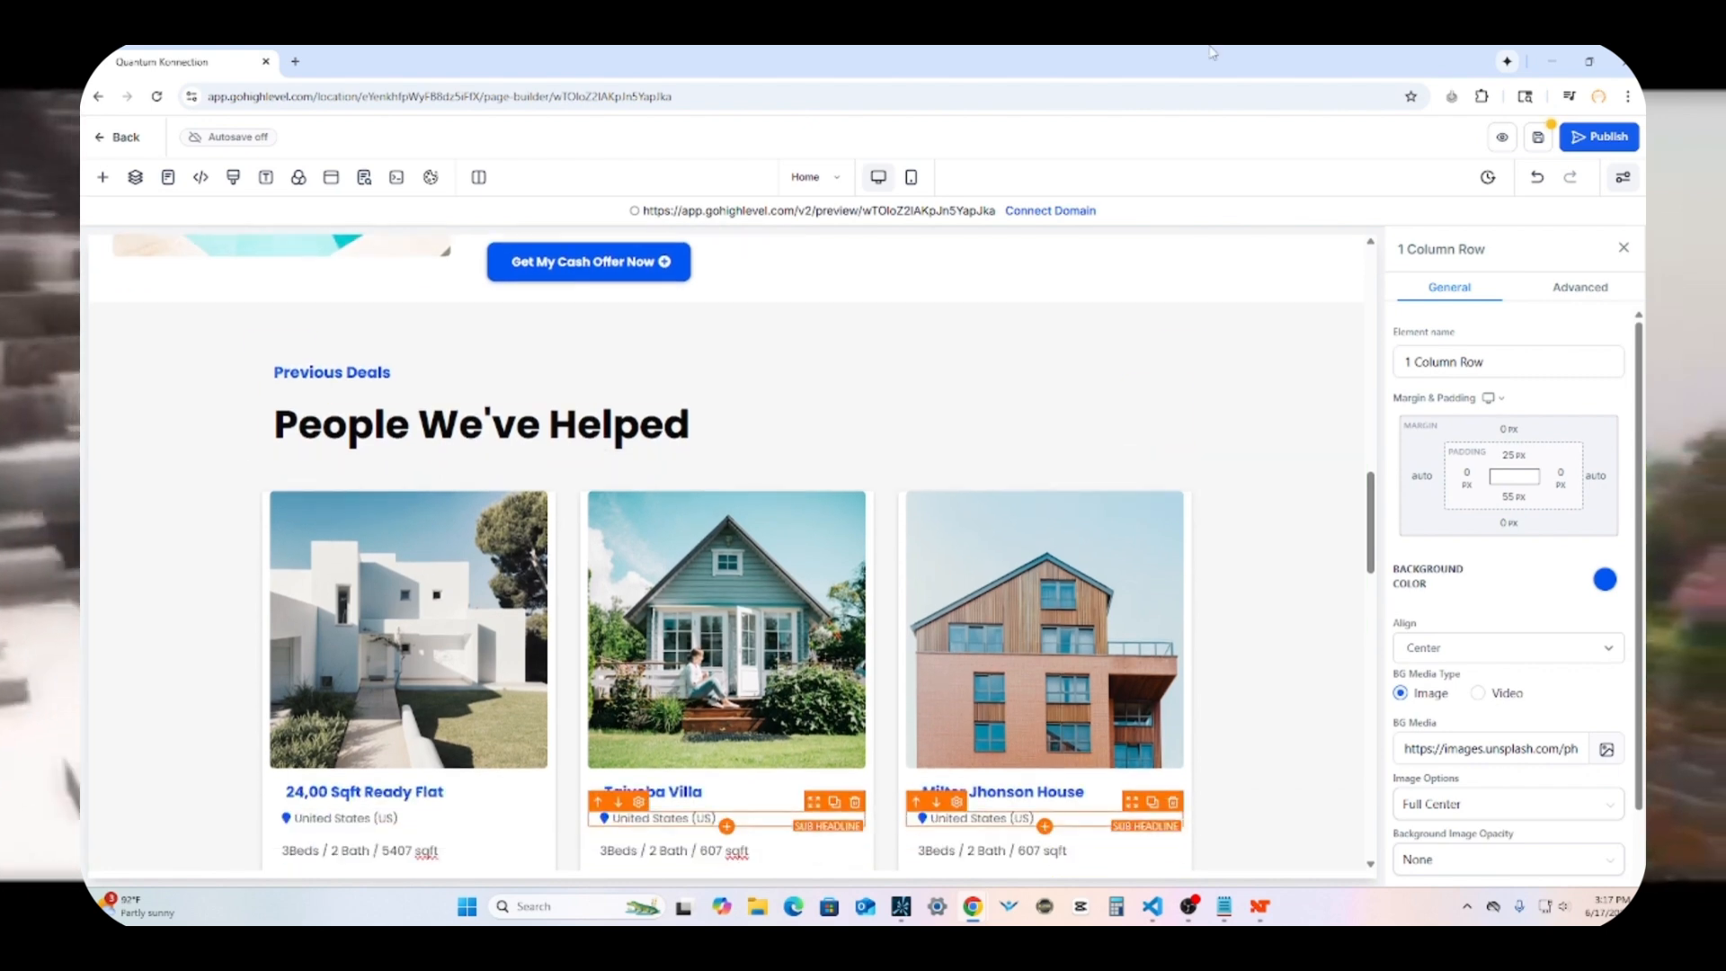
click(1537, 136)
click(256, 856)
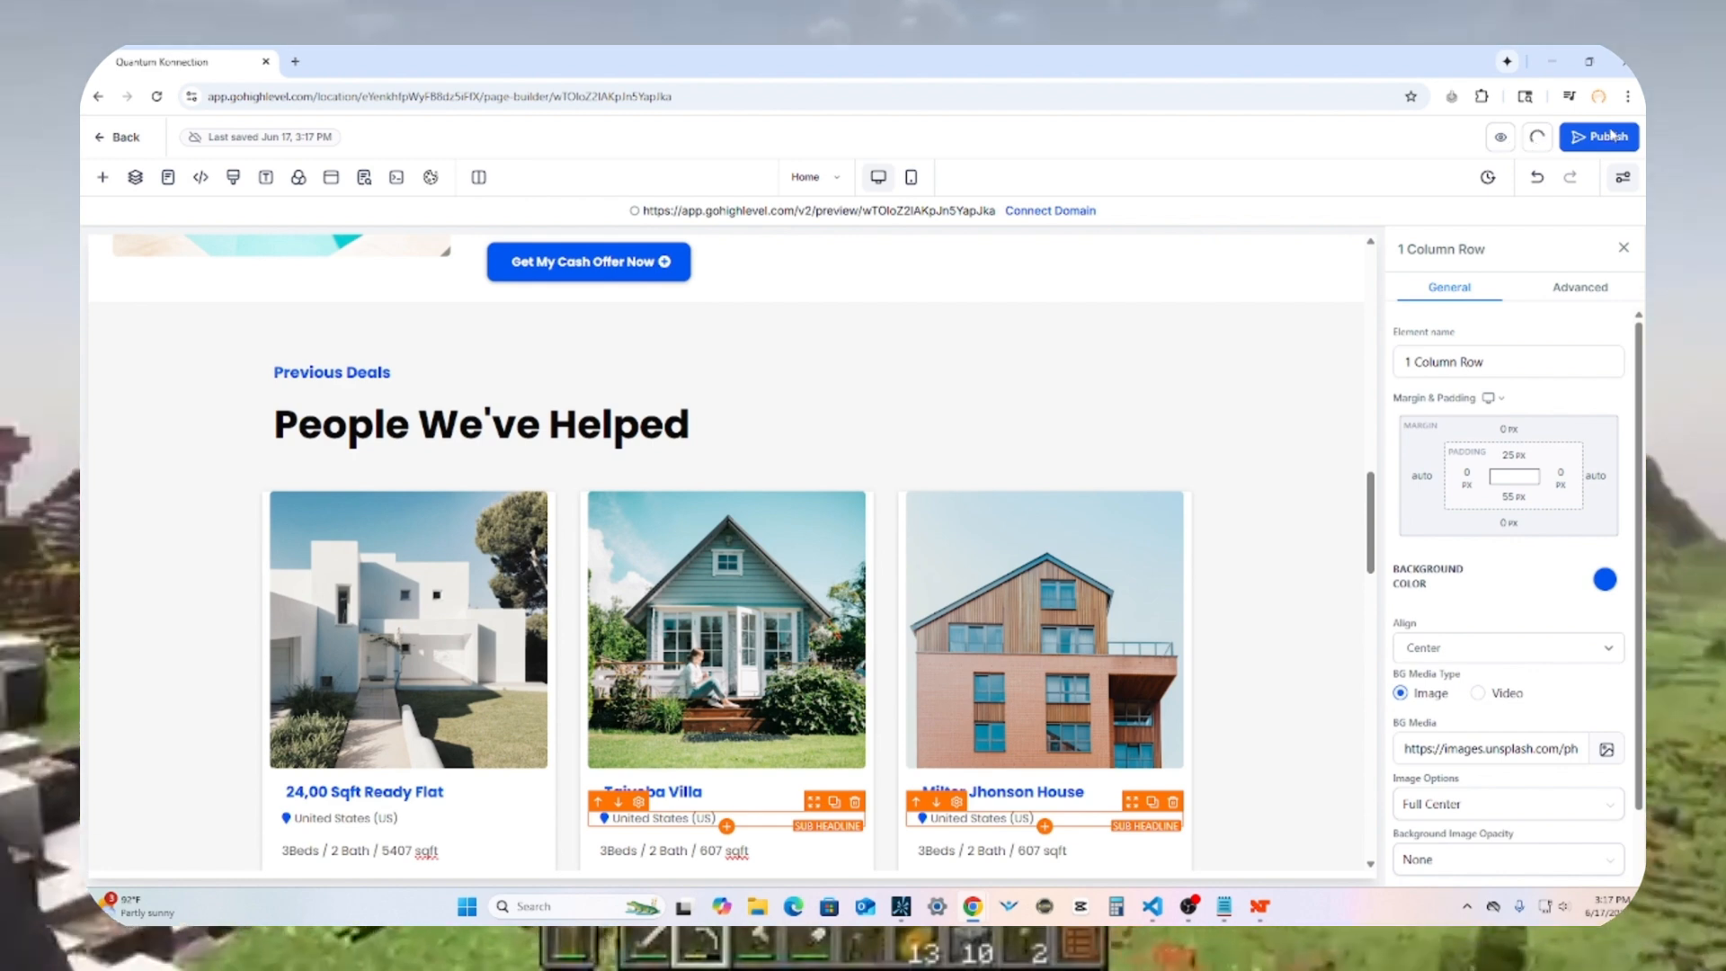
click(1514, 137)
Step: Review the previewed page from the banner through the listings, locations and testimonials, and close the pop-up form
scroll(944, 539, down, 5)
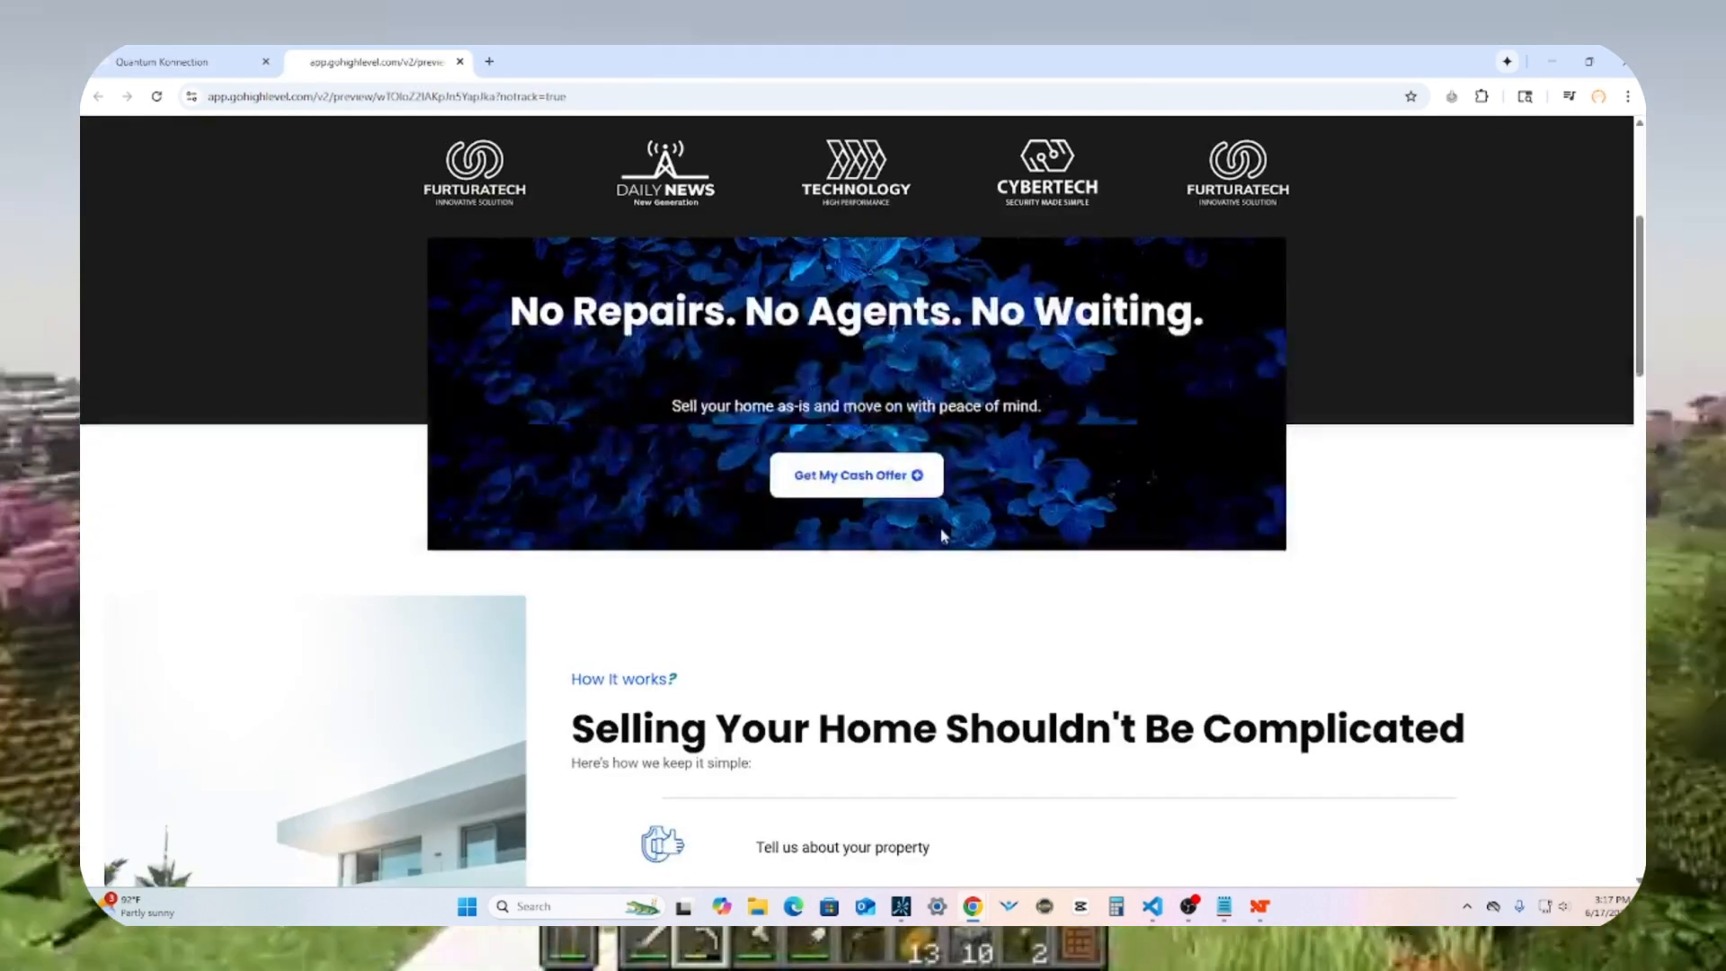
scroll(943, 535, down, 5)
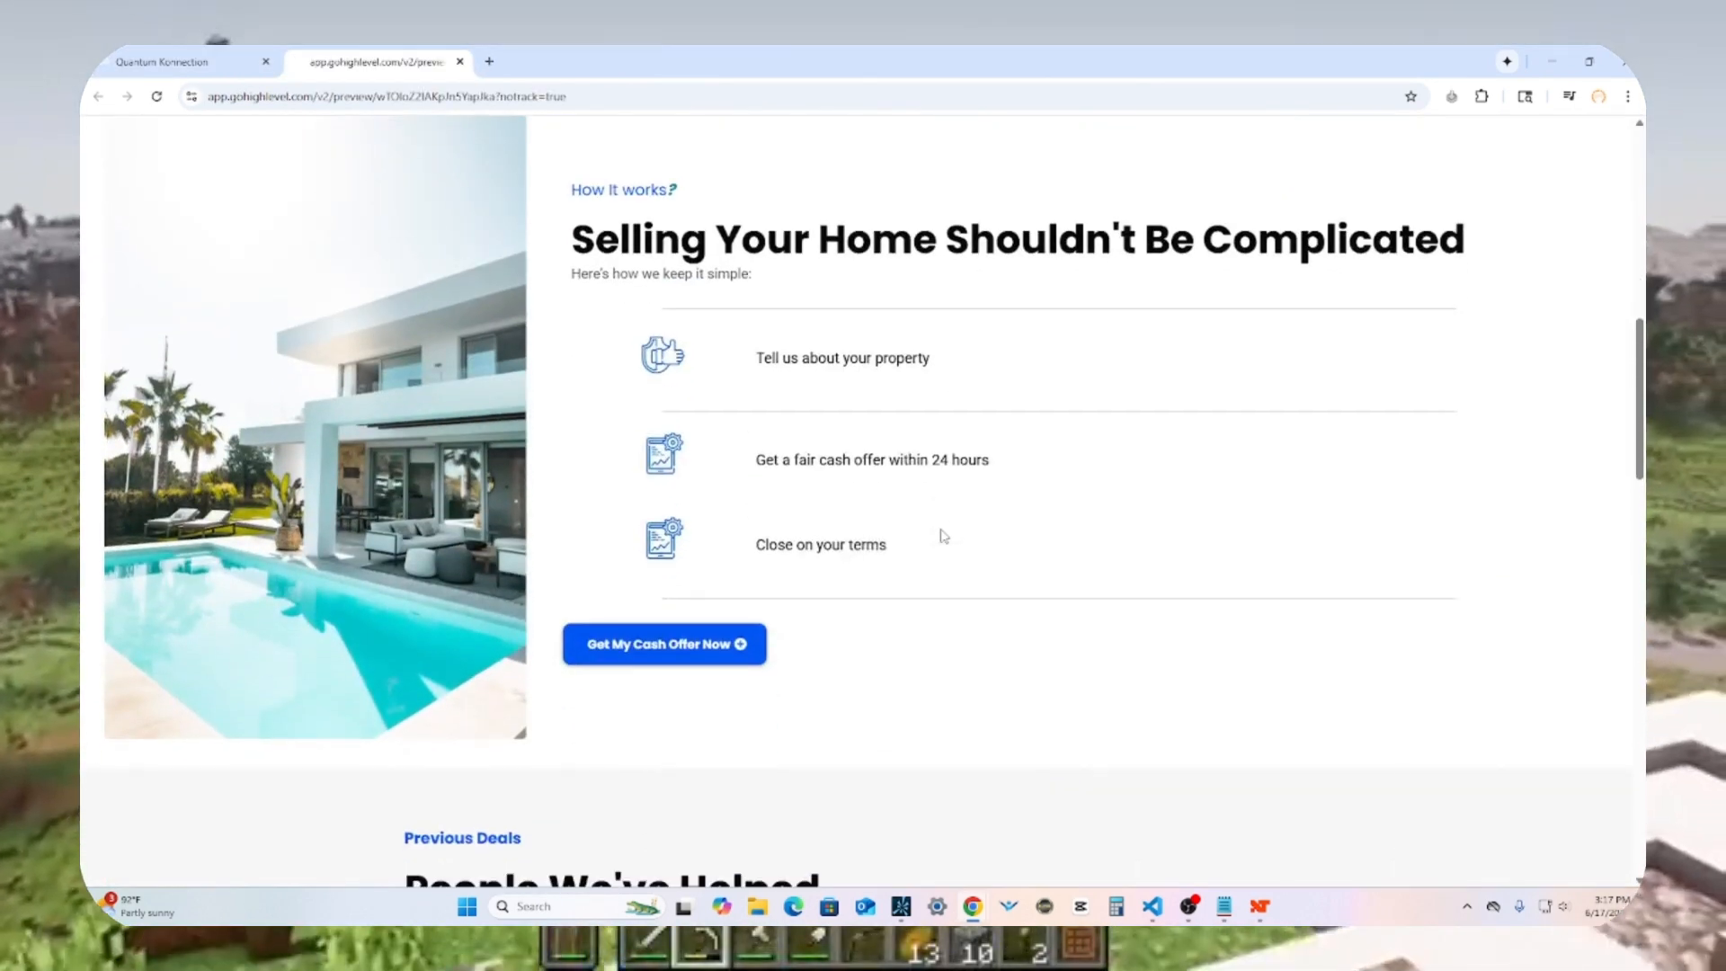
scroll(840, 570, down, 2)
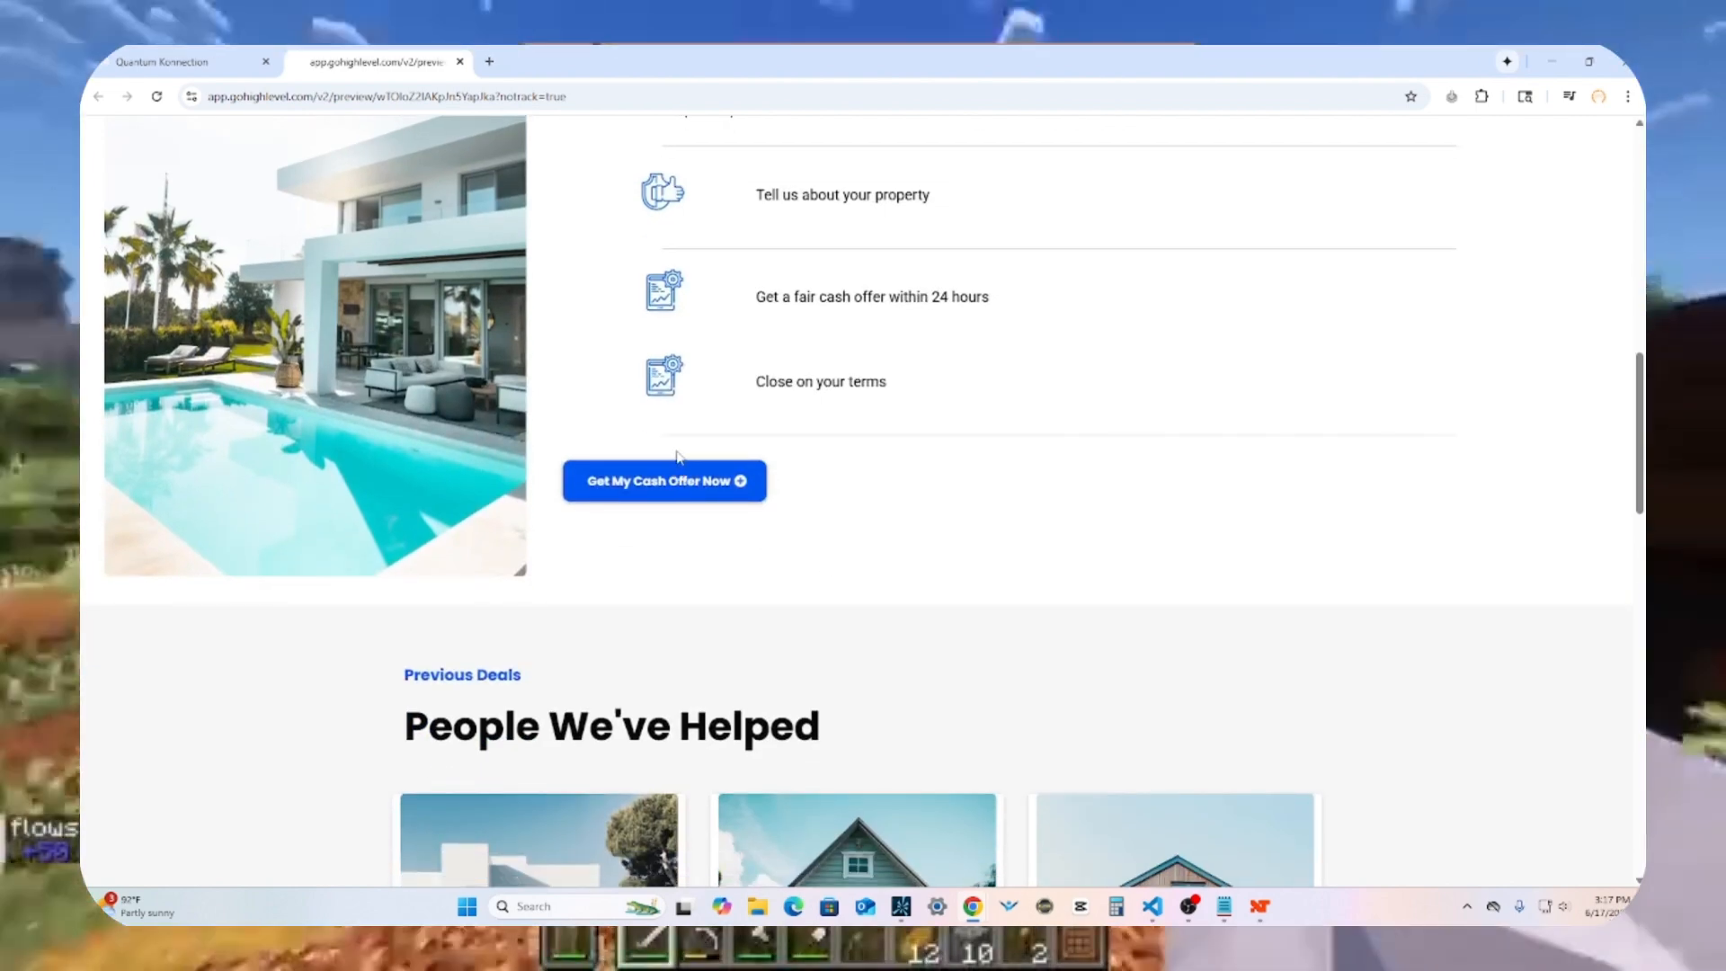
scroll(697, 493, down, 8)
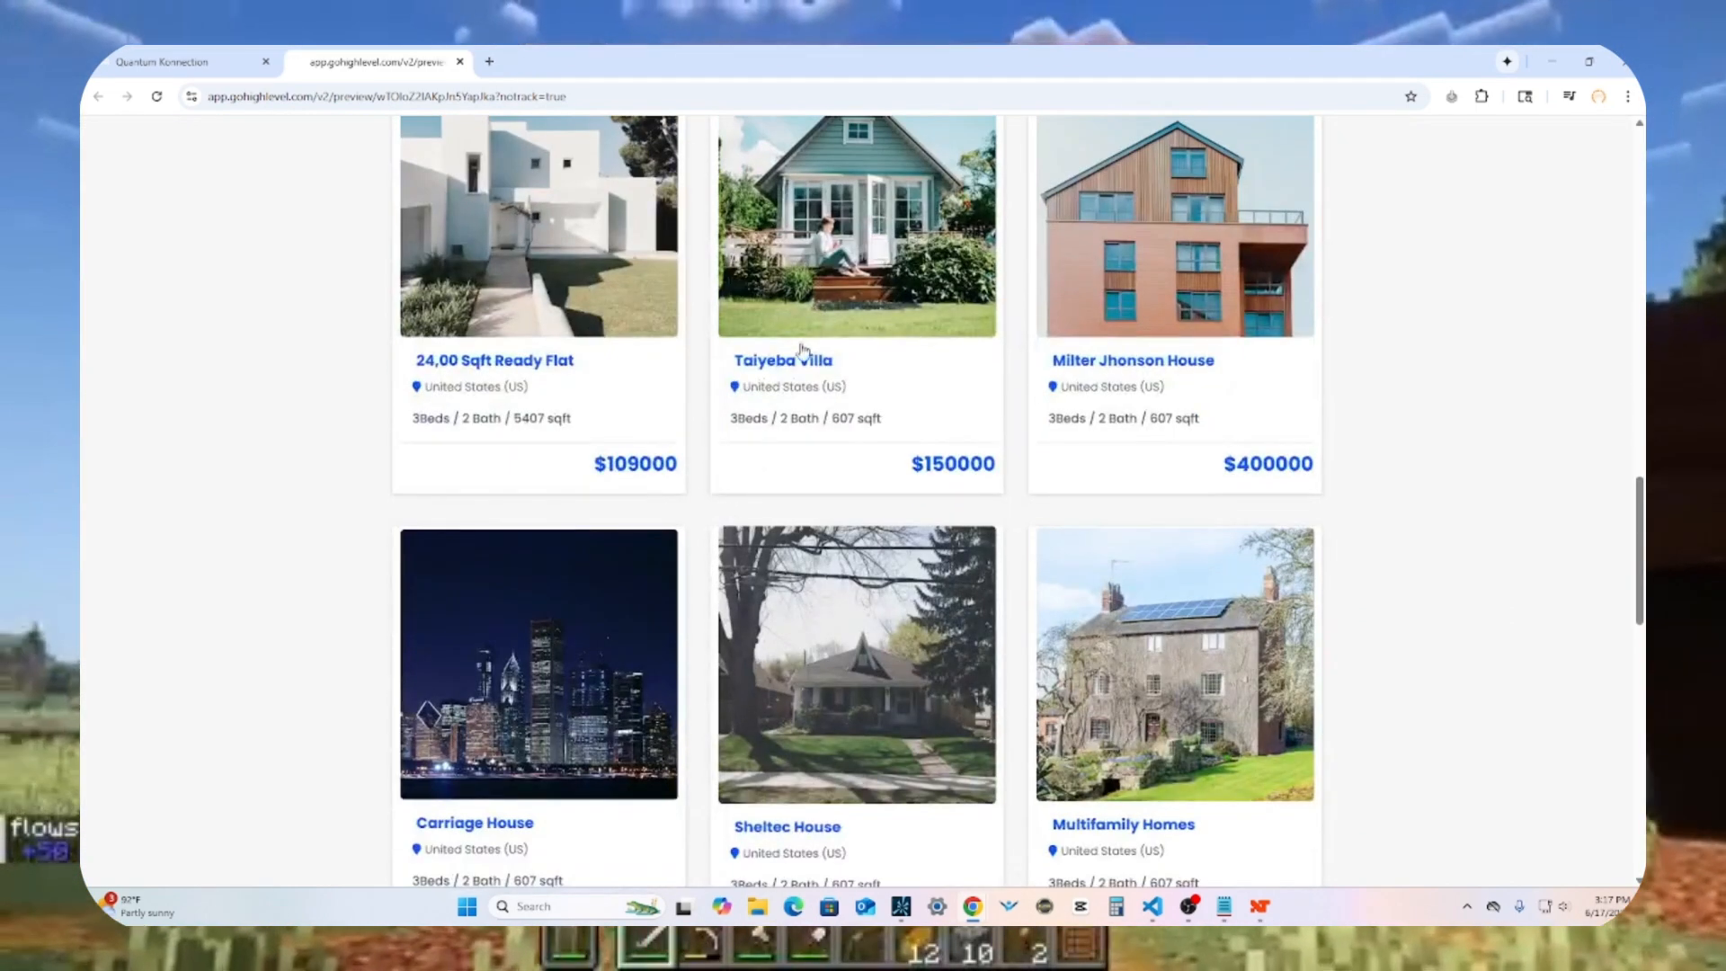
scroll(953, 449, down, 4)
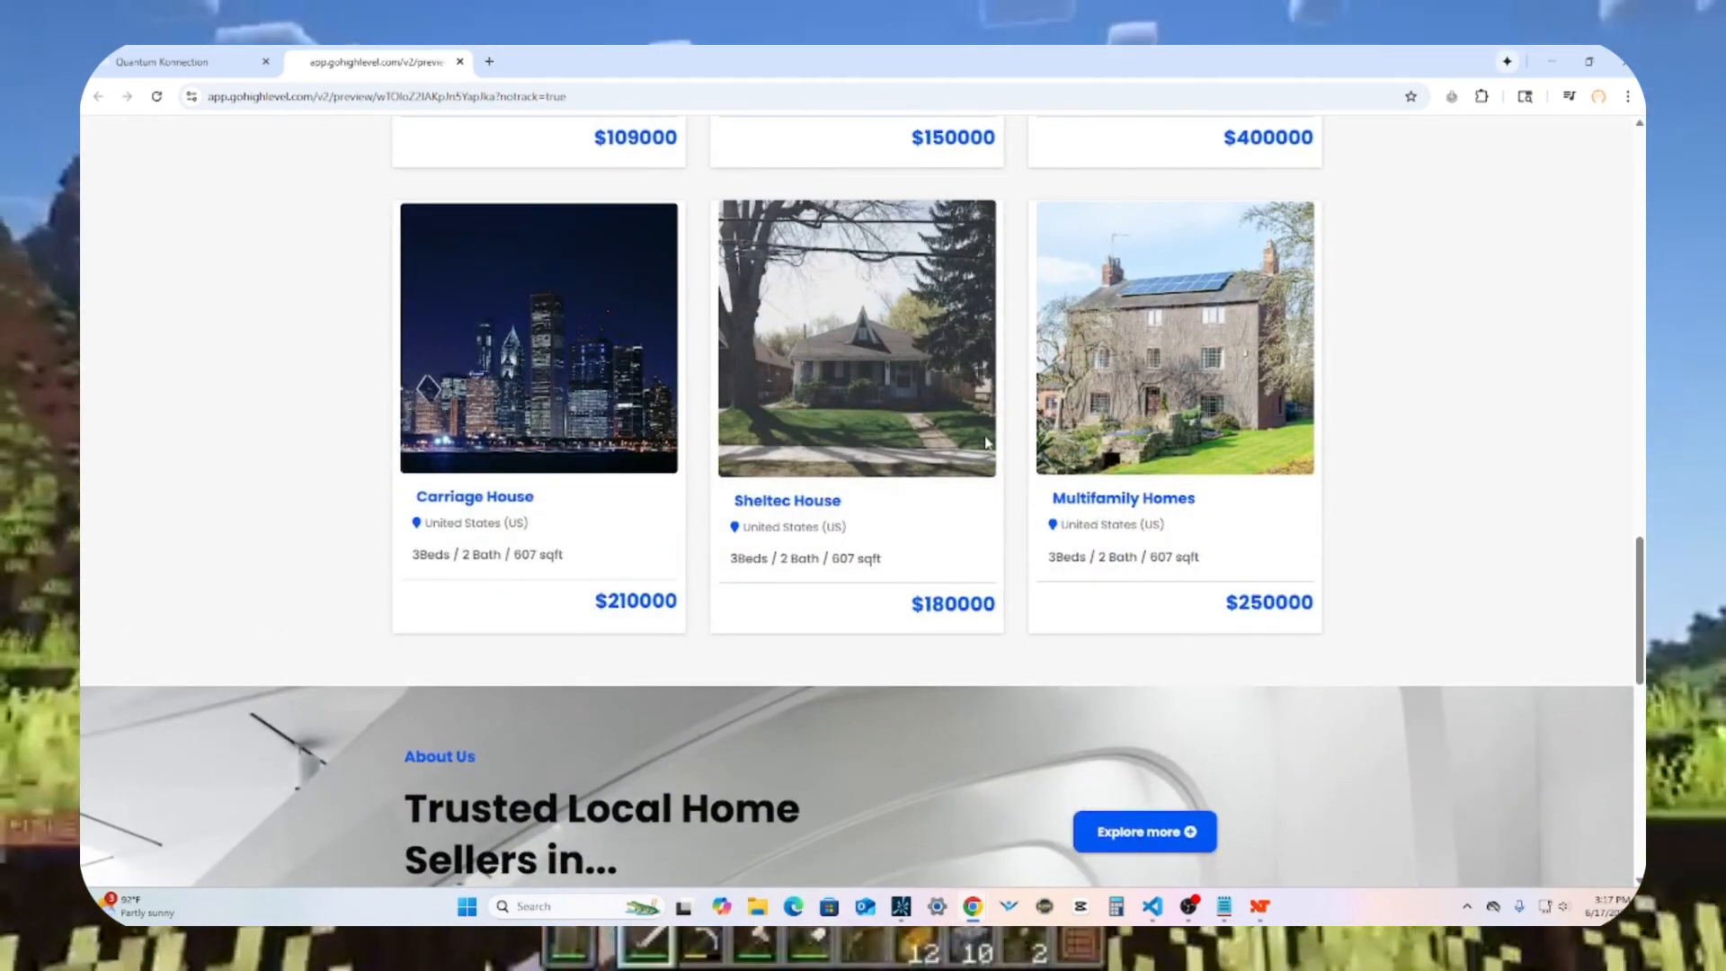
scroll(986, 443, down, 3)
scroll(986, 443, down, 7)
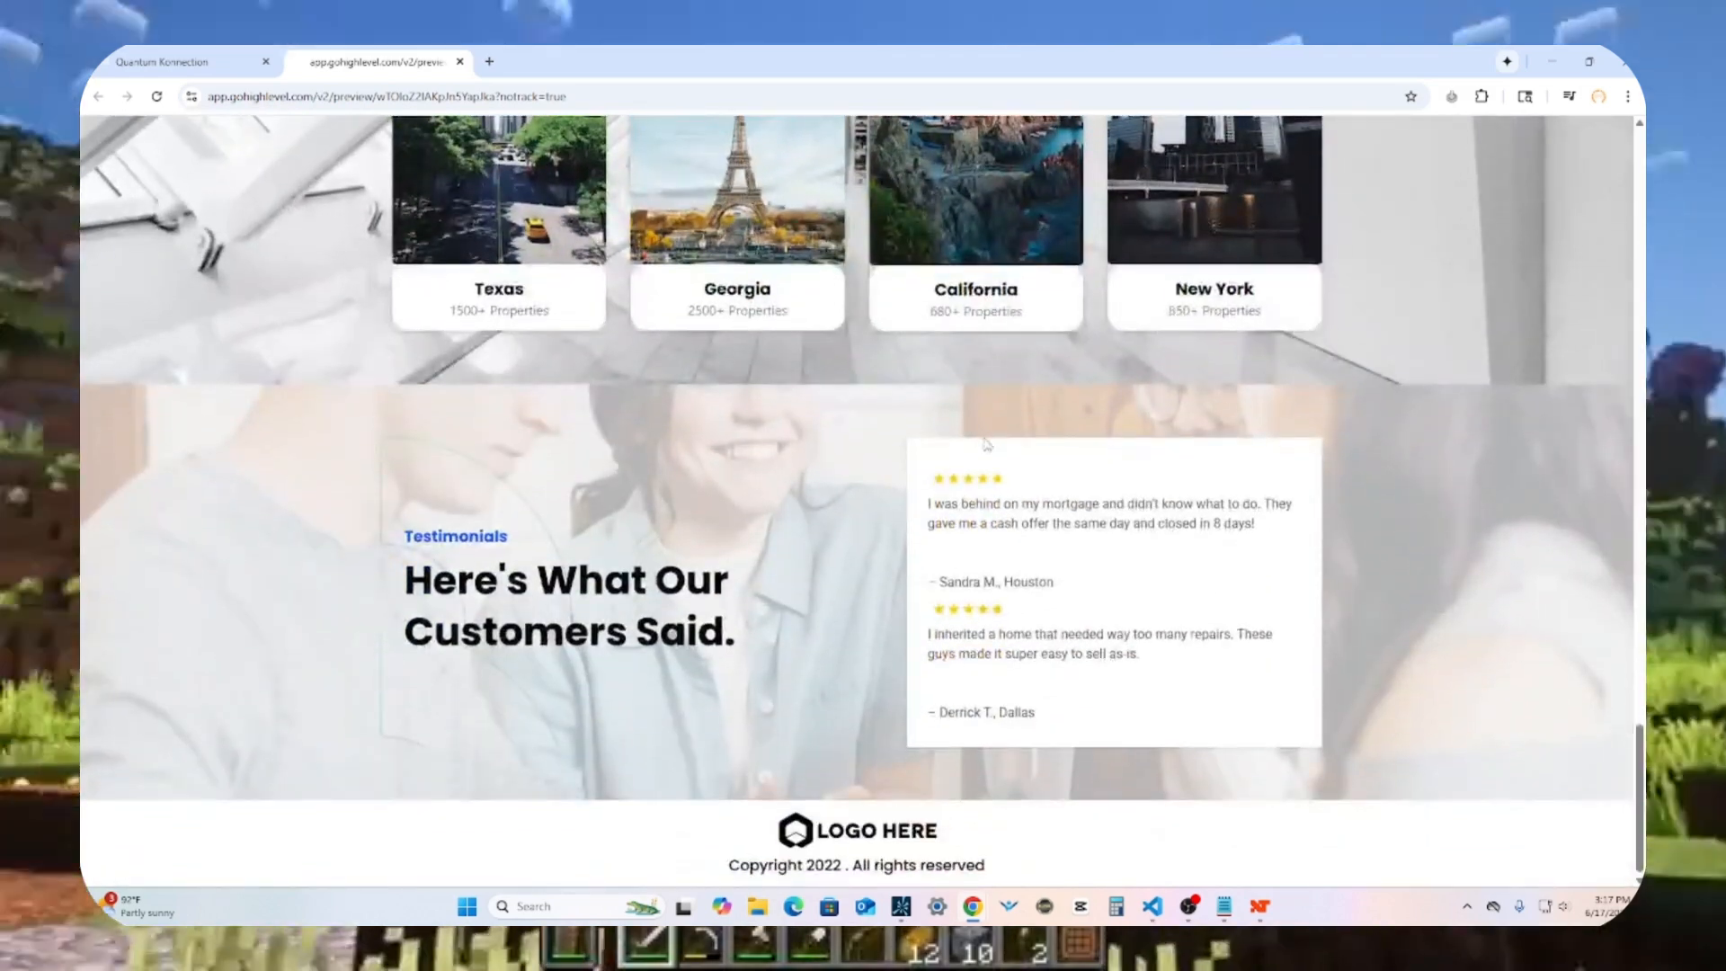
scroll(857, 845, up, 20)
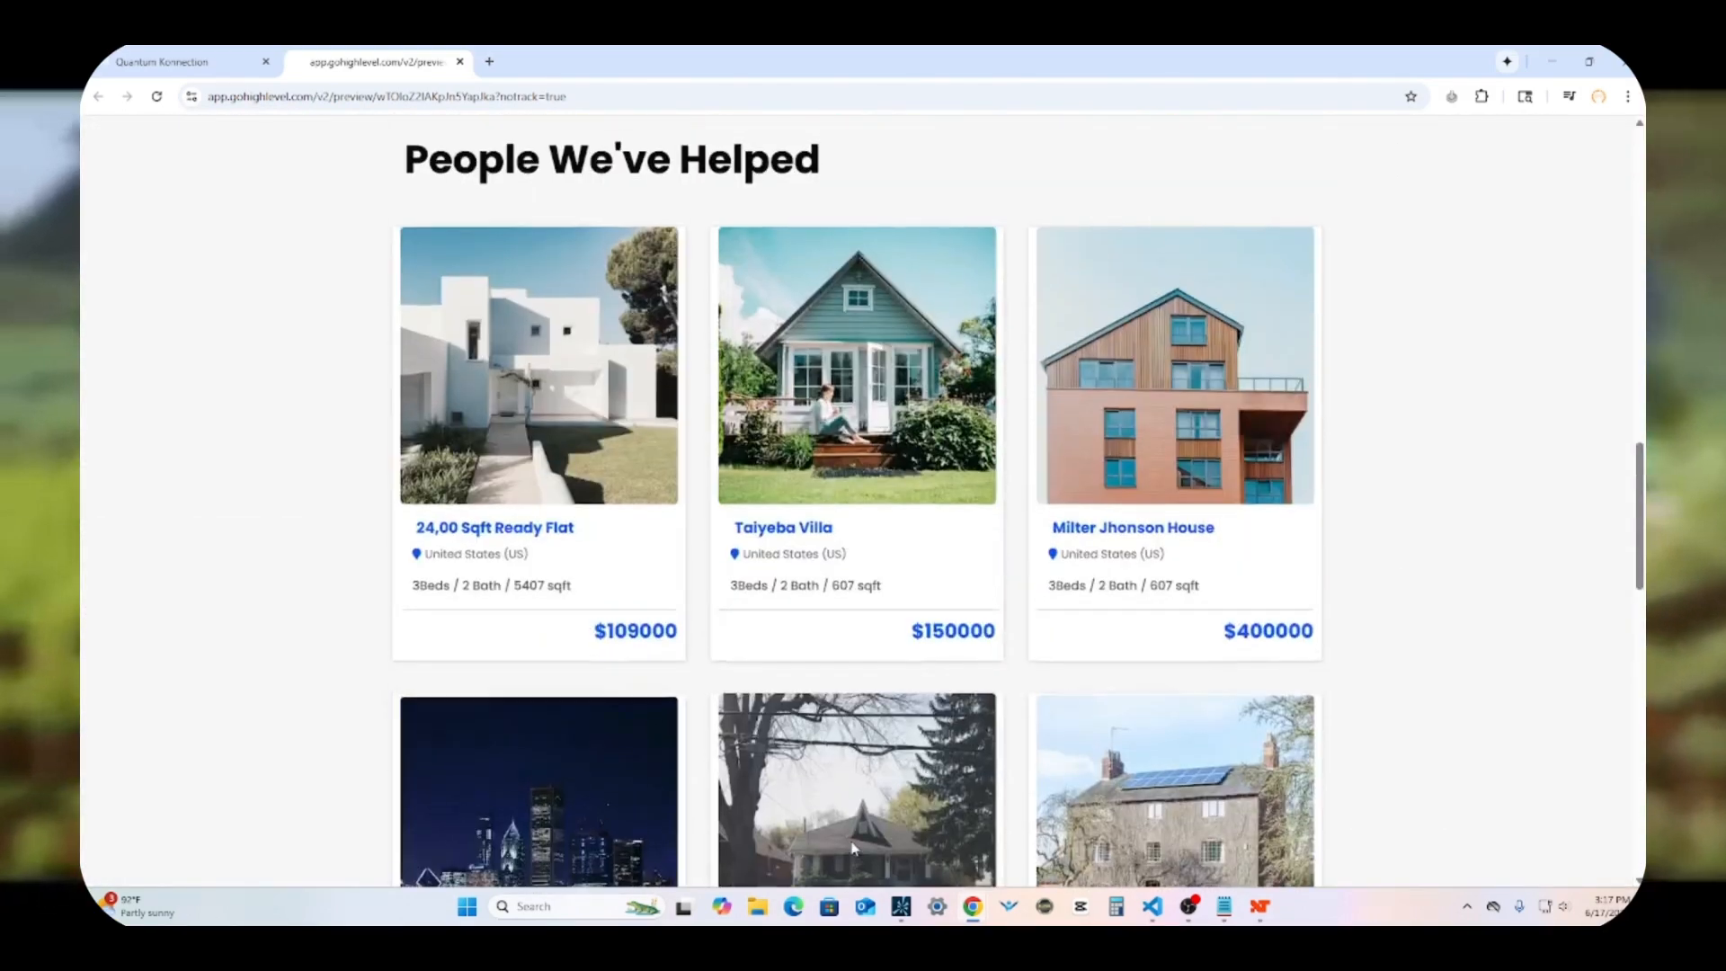
scroll(853, 848, up, 7)
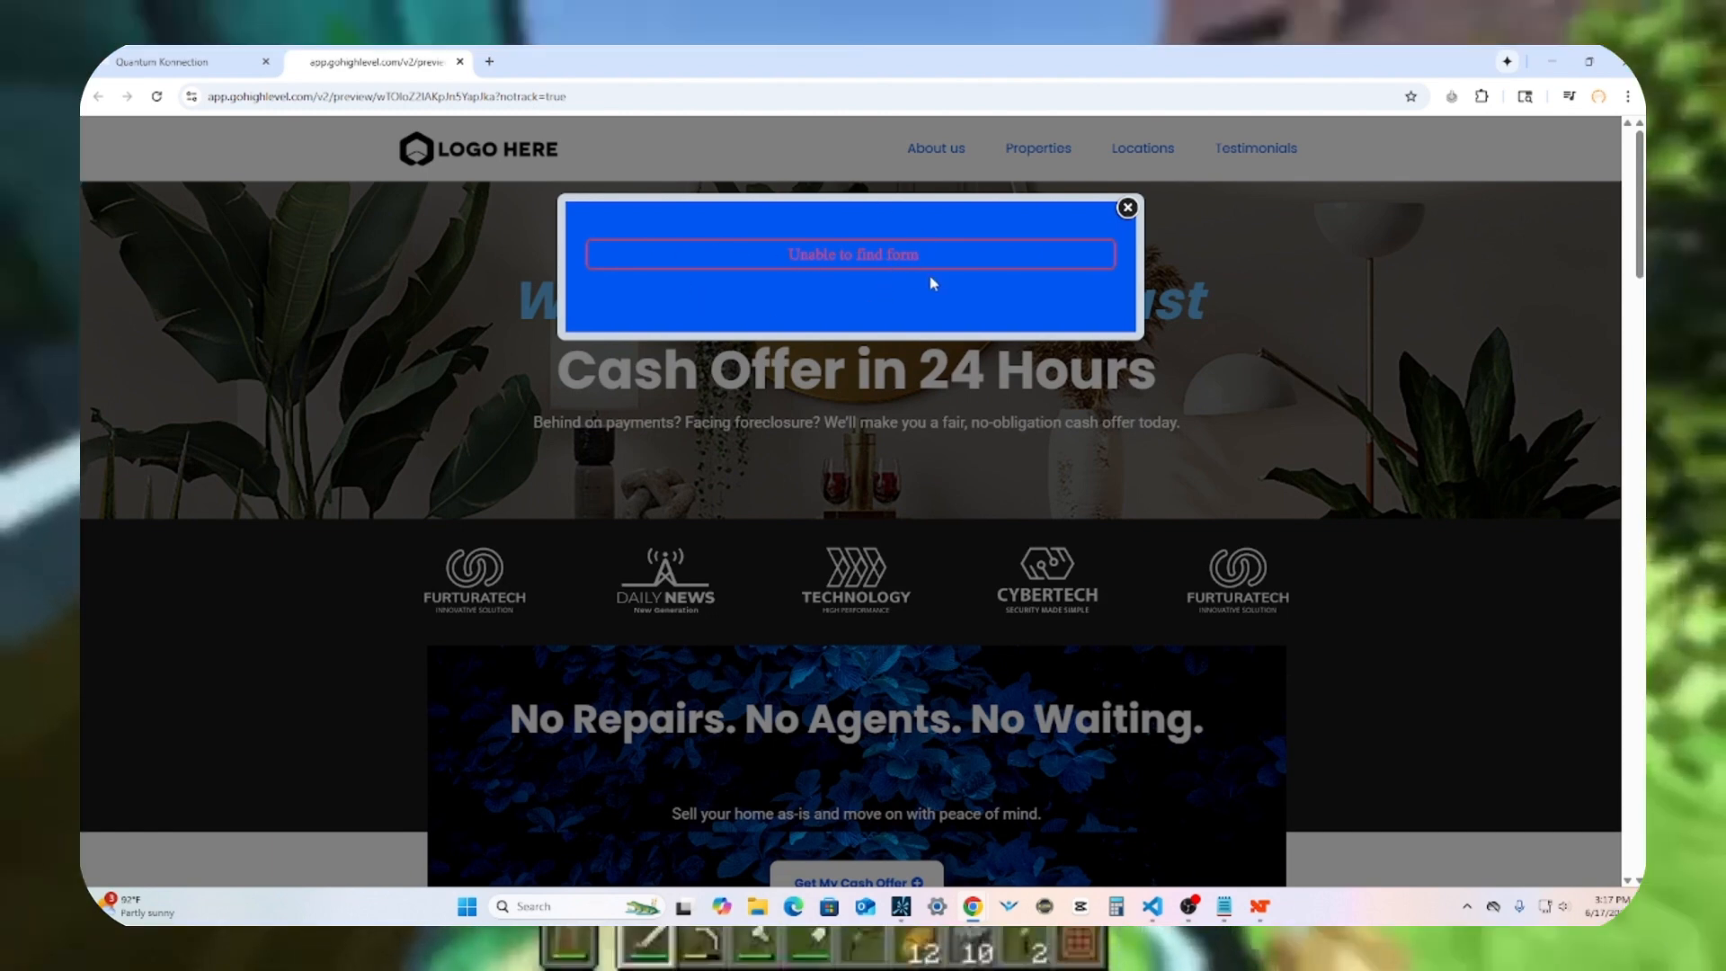
click(1127, 208)
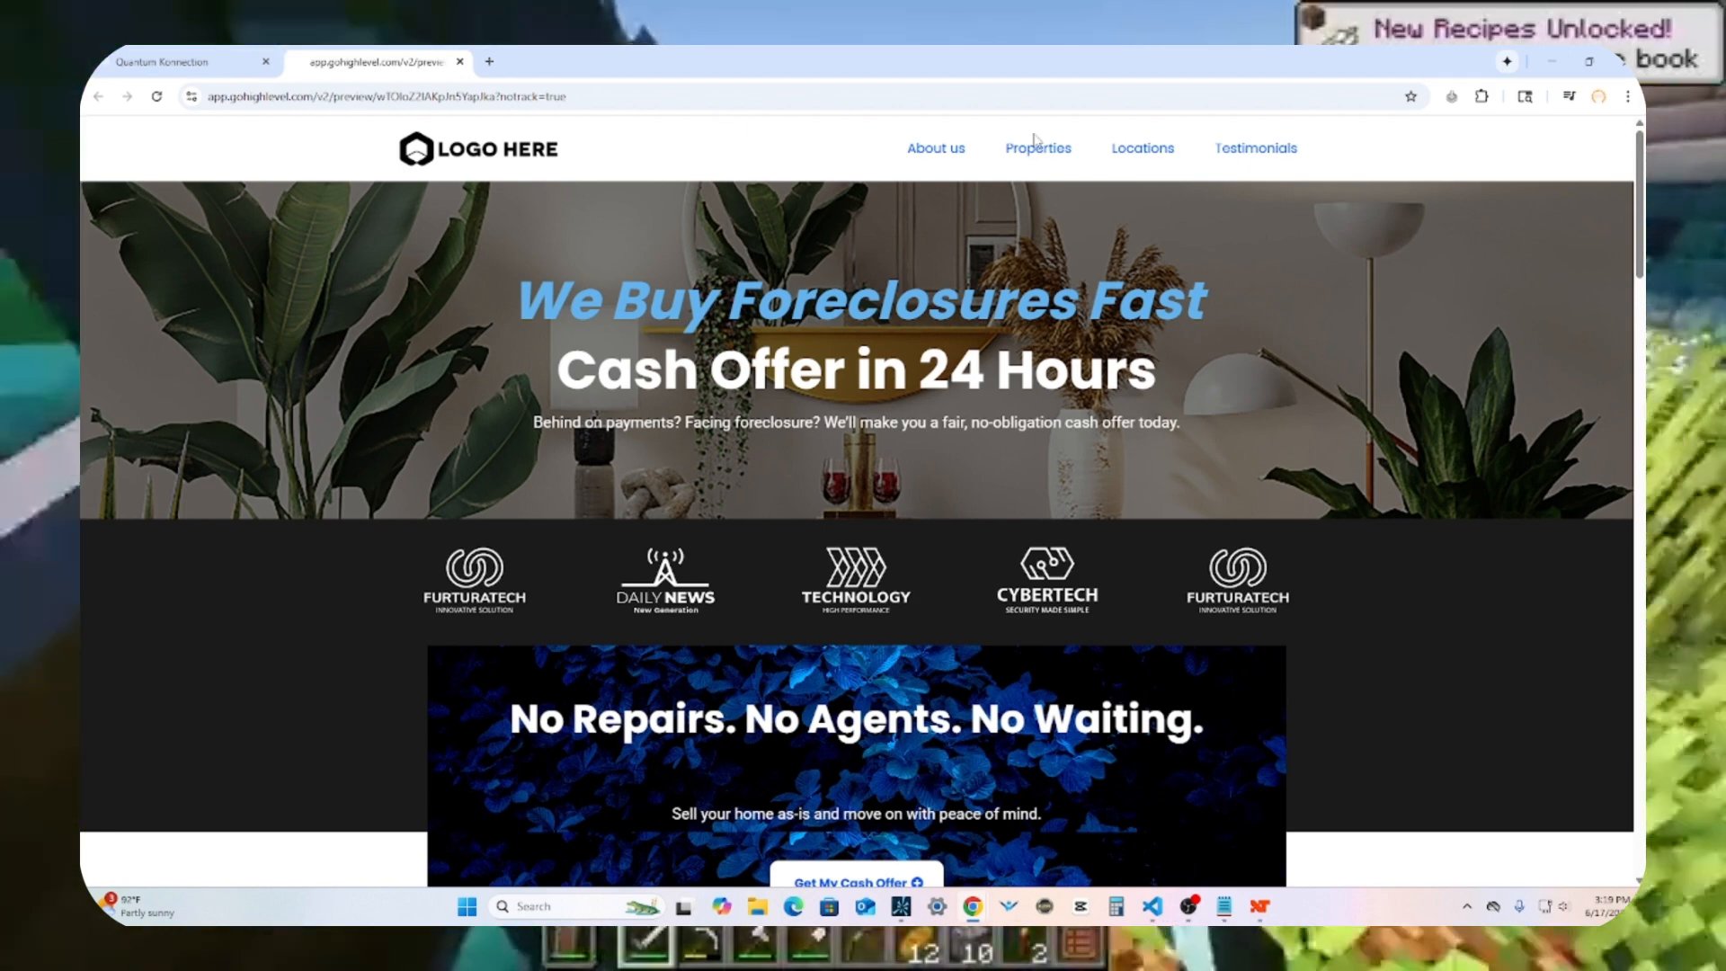
Step: Test the About us and Properties navigation links in the page preview, returning to the header after each jump
click(959, 152)
scroll(940, 204, up, 8)
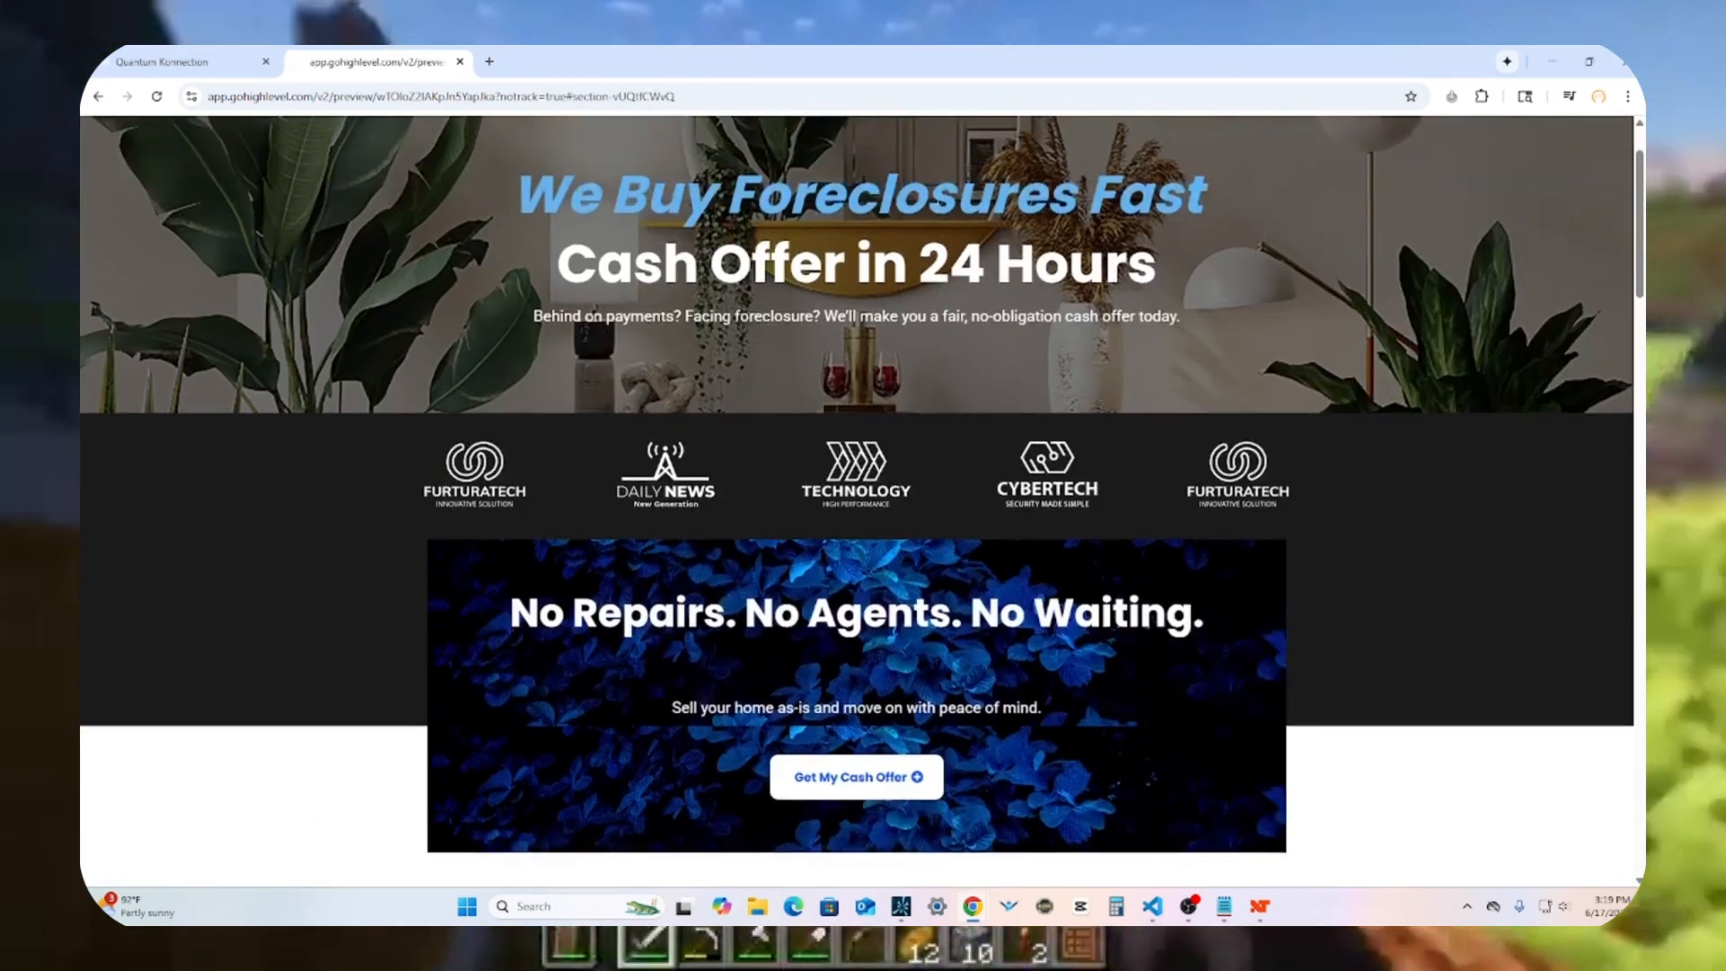
scroll(1011, 270, up, 2)
click(1015, 154)
scroll(1005, 164, up, 10)
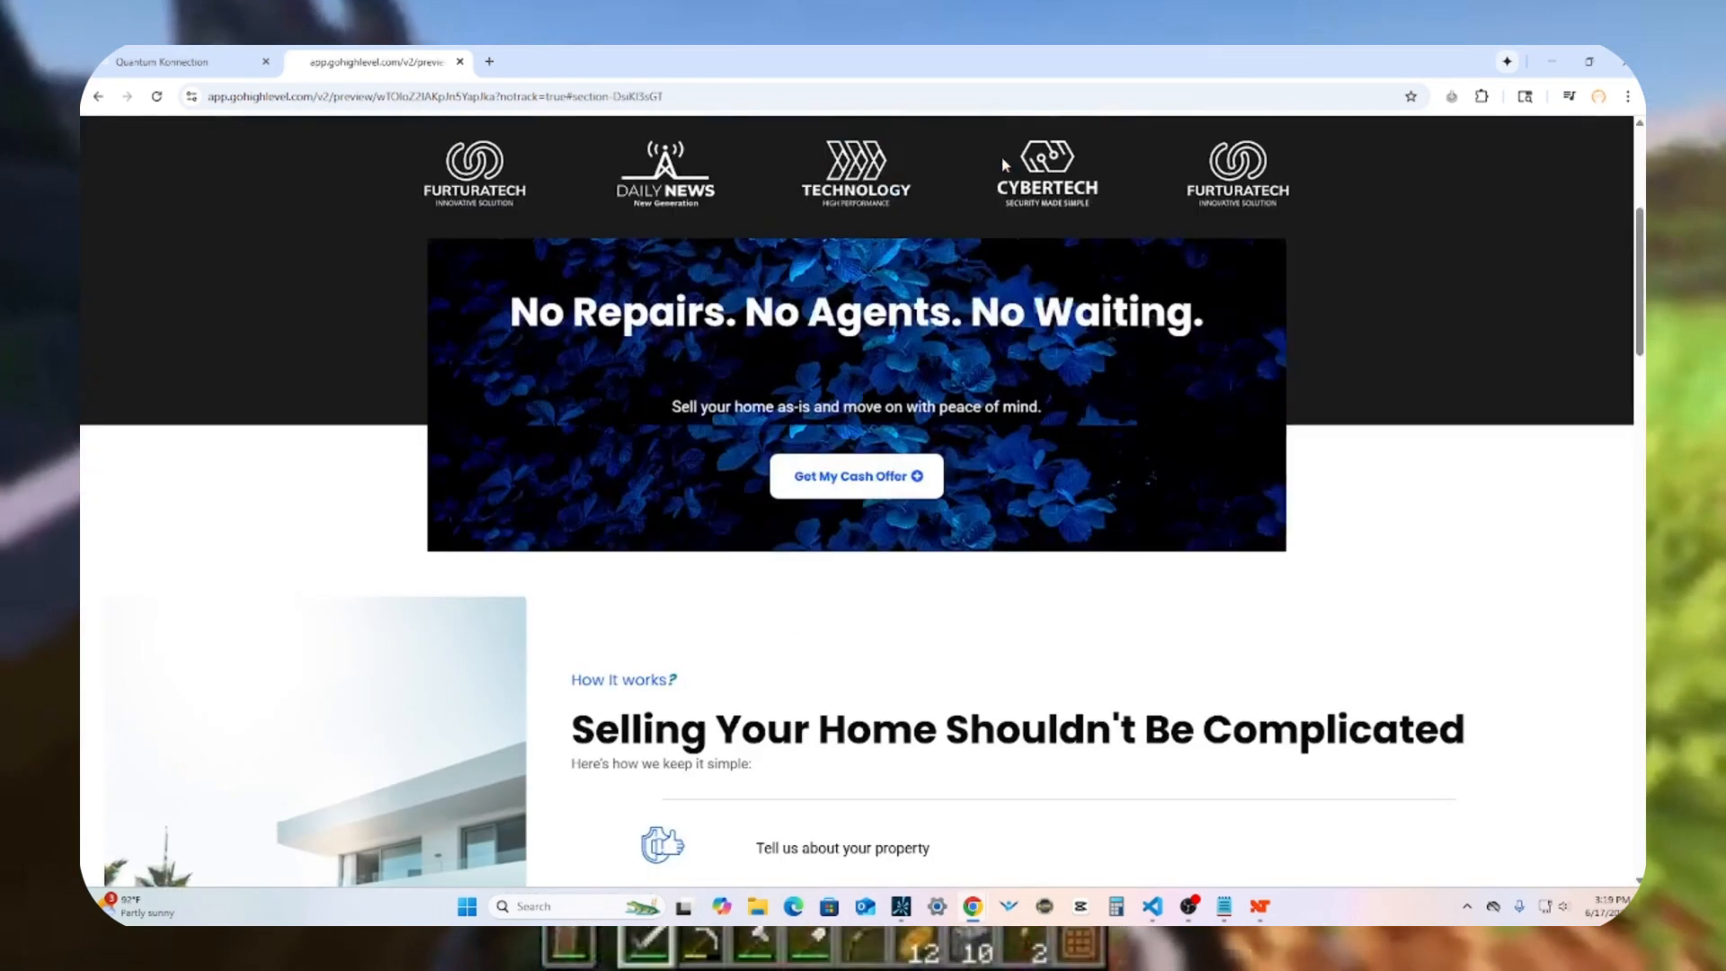
scroll(1005, 164, up, 5)
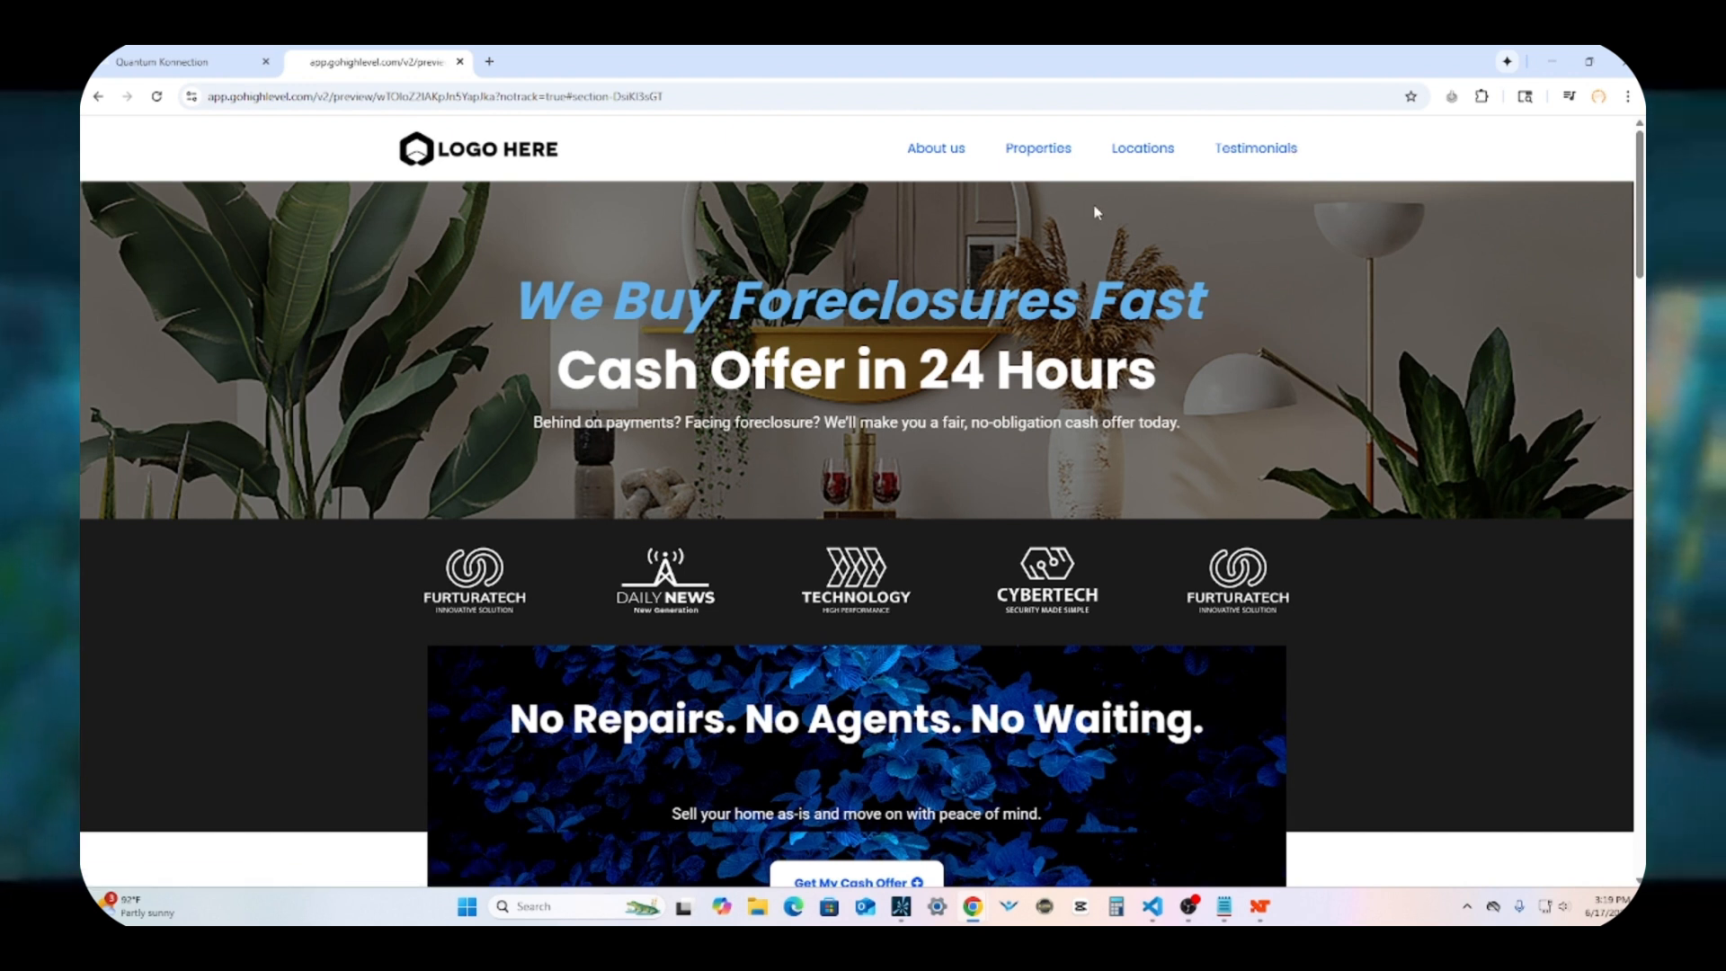
click(1048, 151)
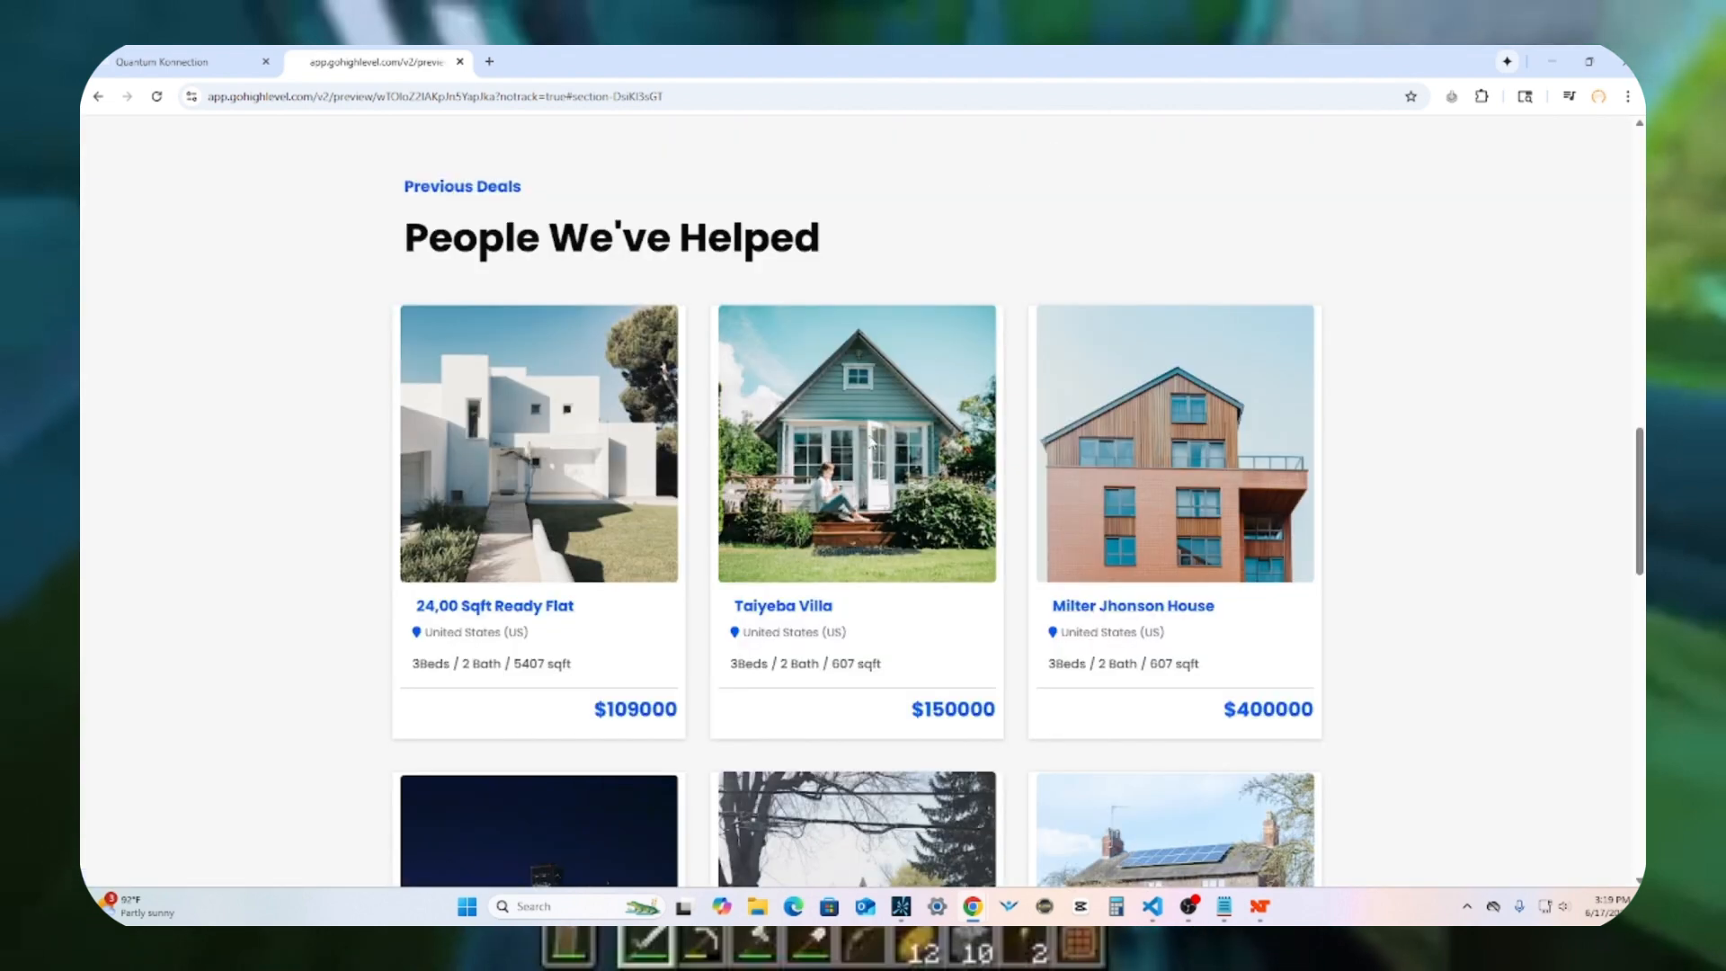
scroll(872, 441, up, 10)
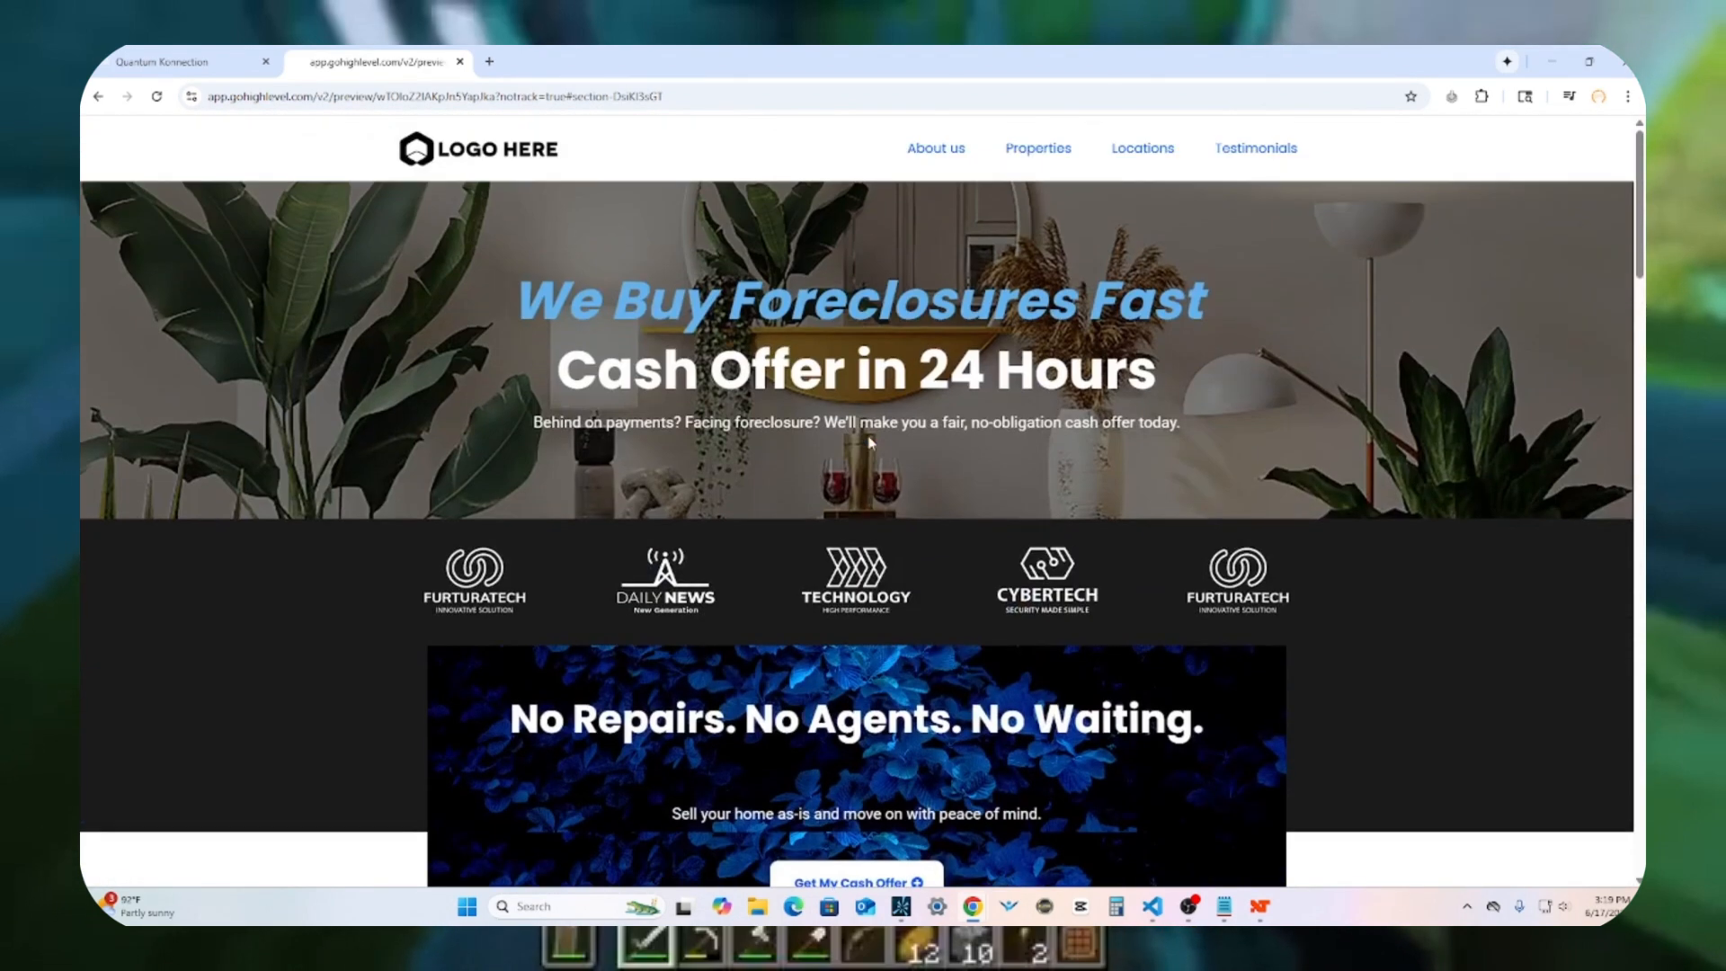
click(1043, 151)
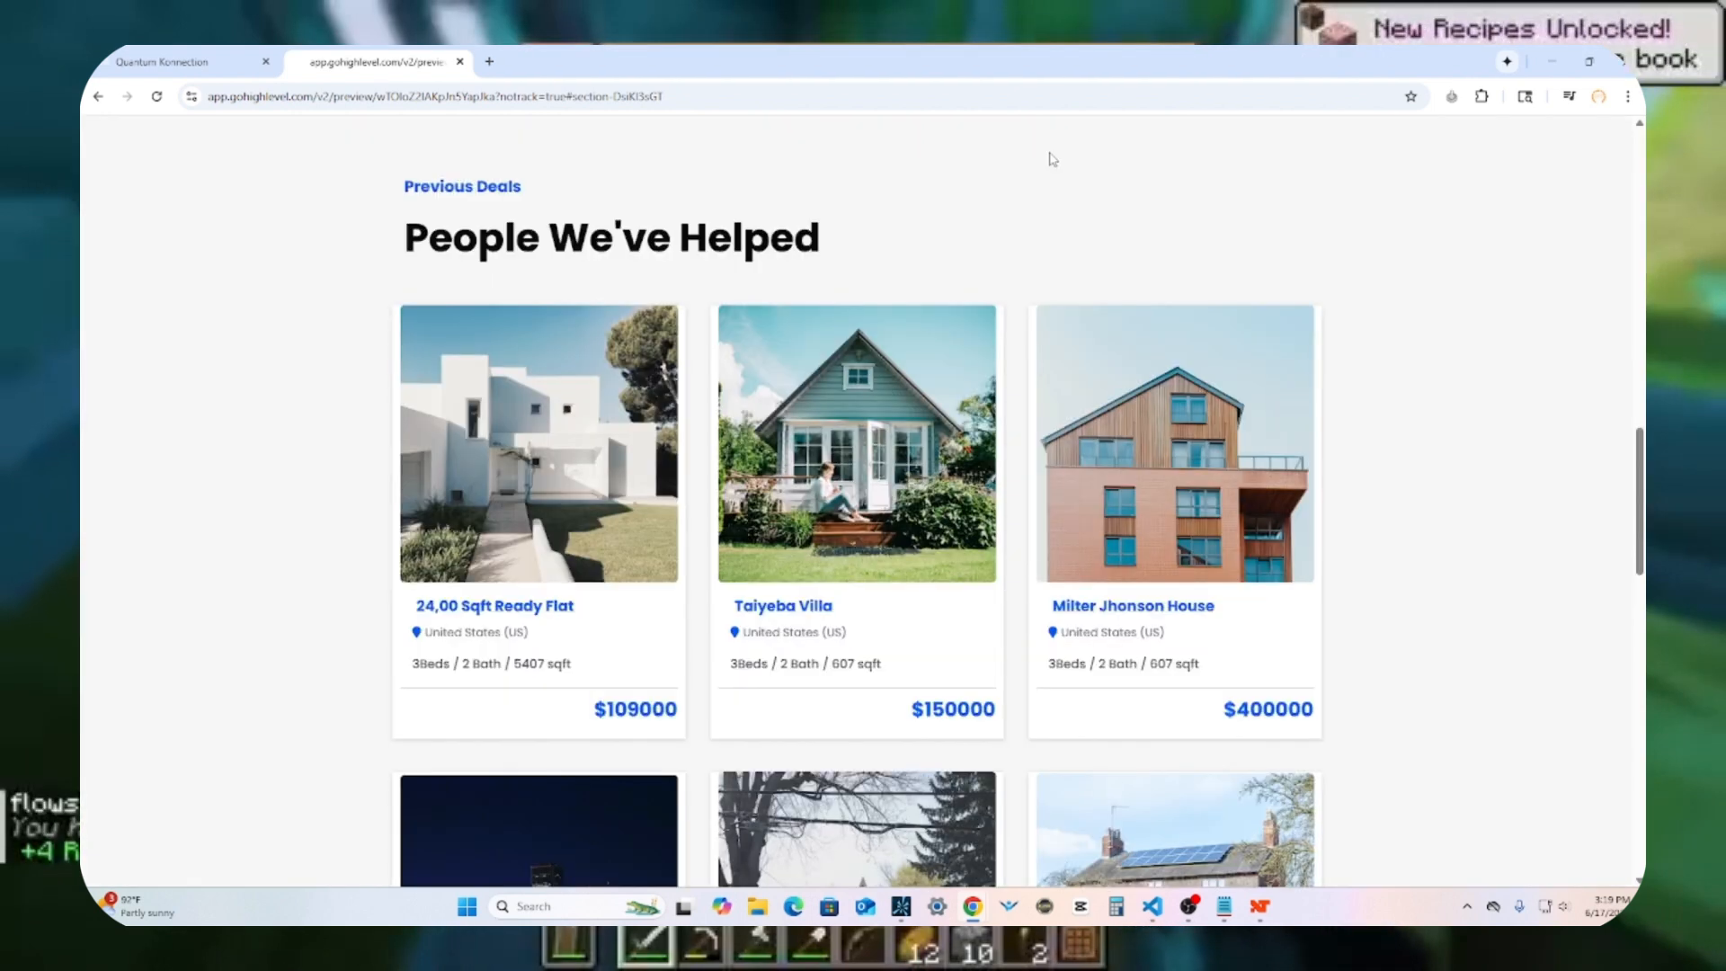
scroll(1069, 216, up, 10)
Step: Test the banner's Get My Cash Offer button, close its pop-up, and look over the remaining sections down to the testimonials
scroll(767, 506, down, 5)
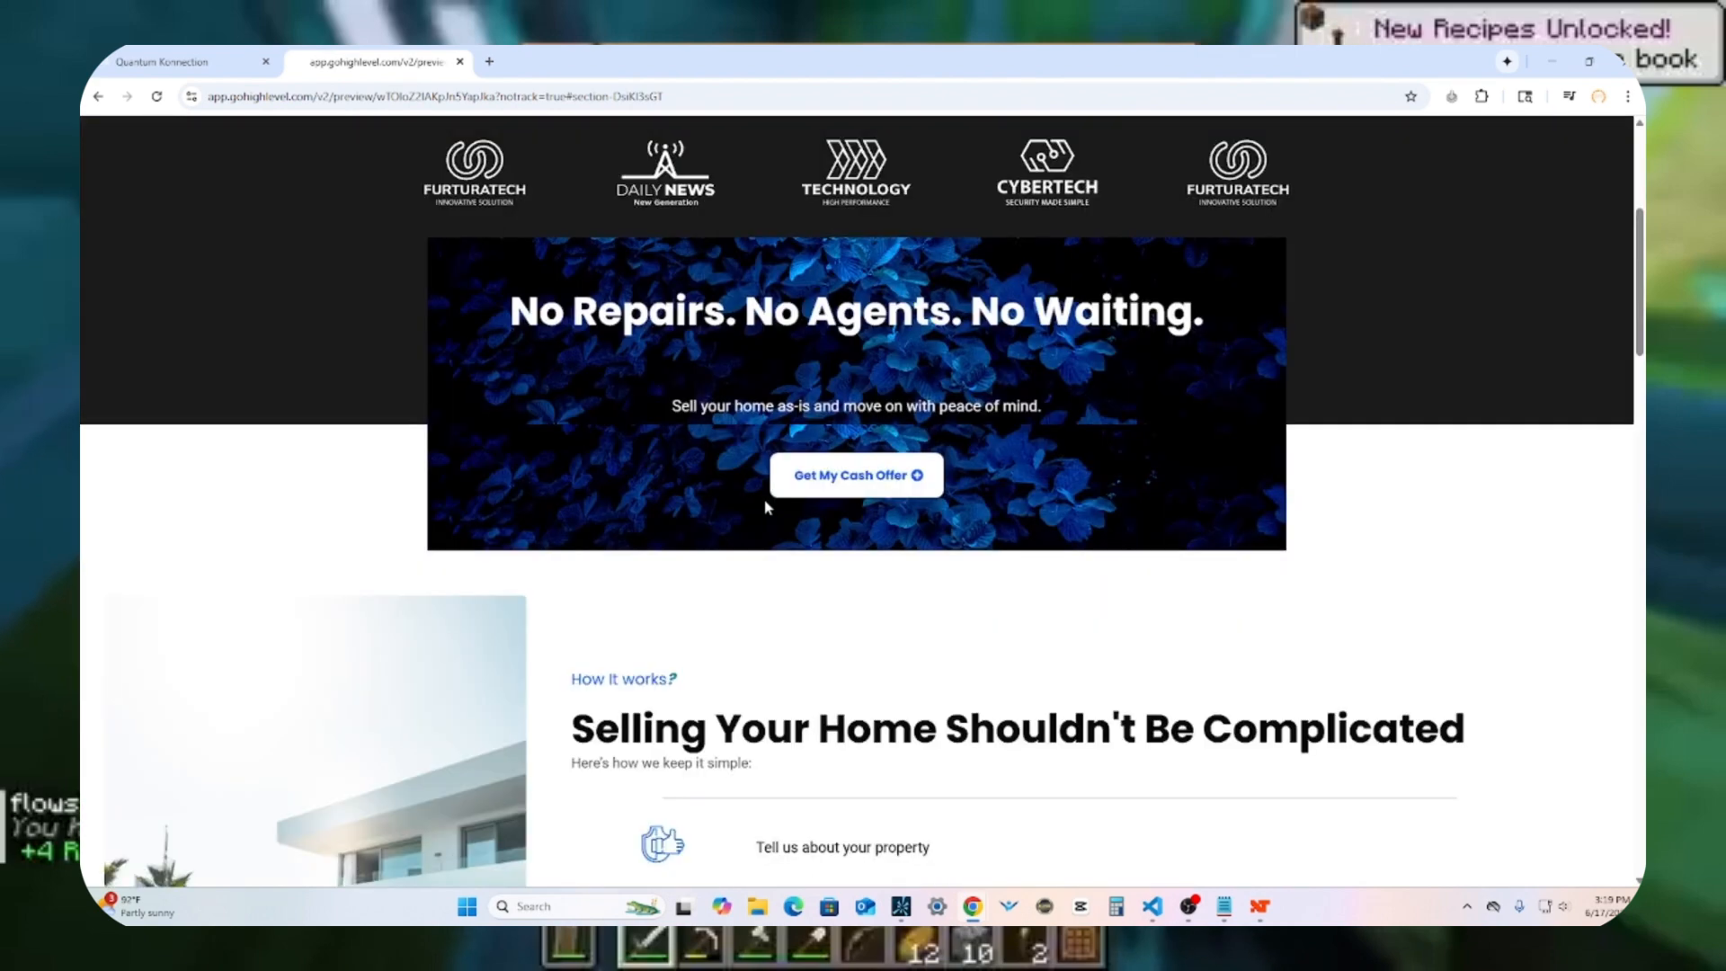
click(875, 479)
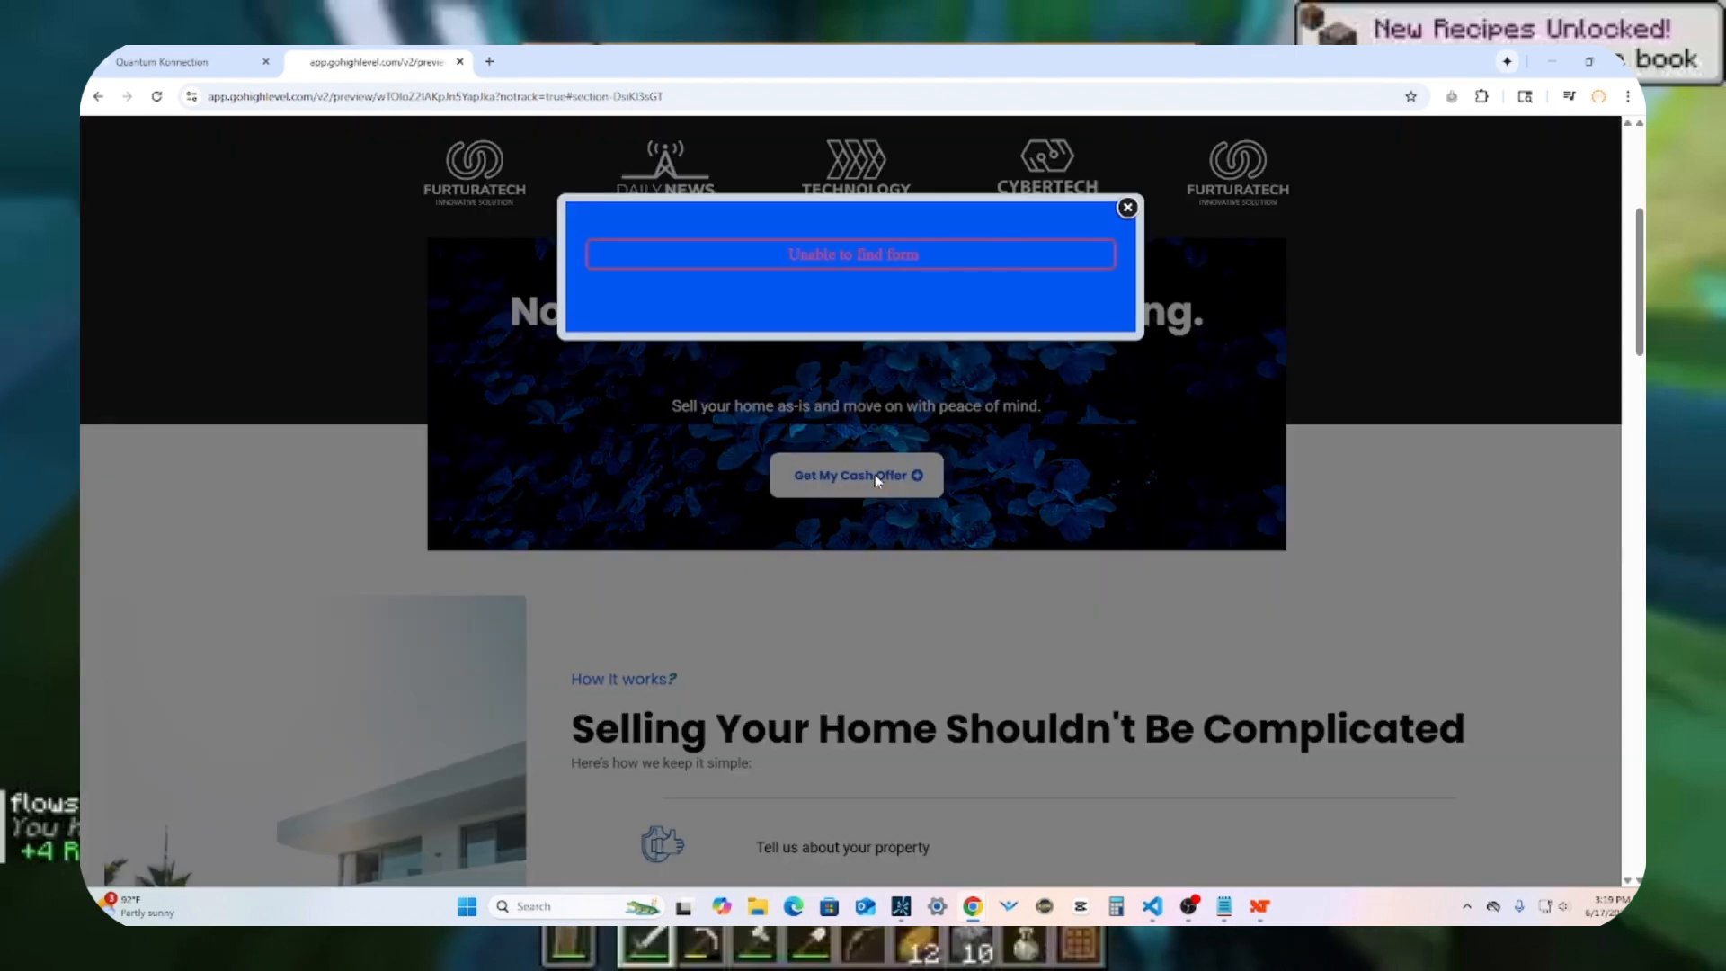
click(1126, 207)
scroll(856, 506, down, 15)
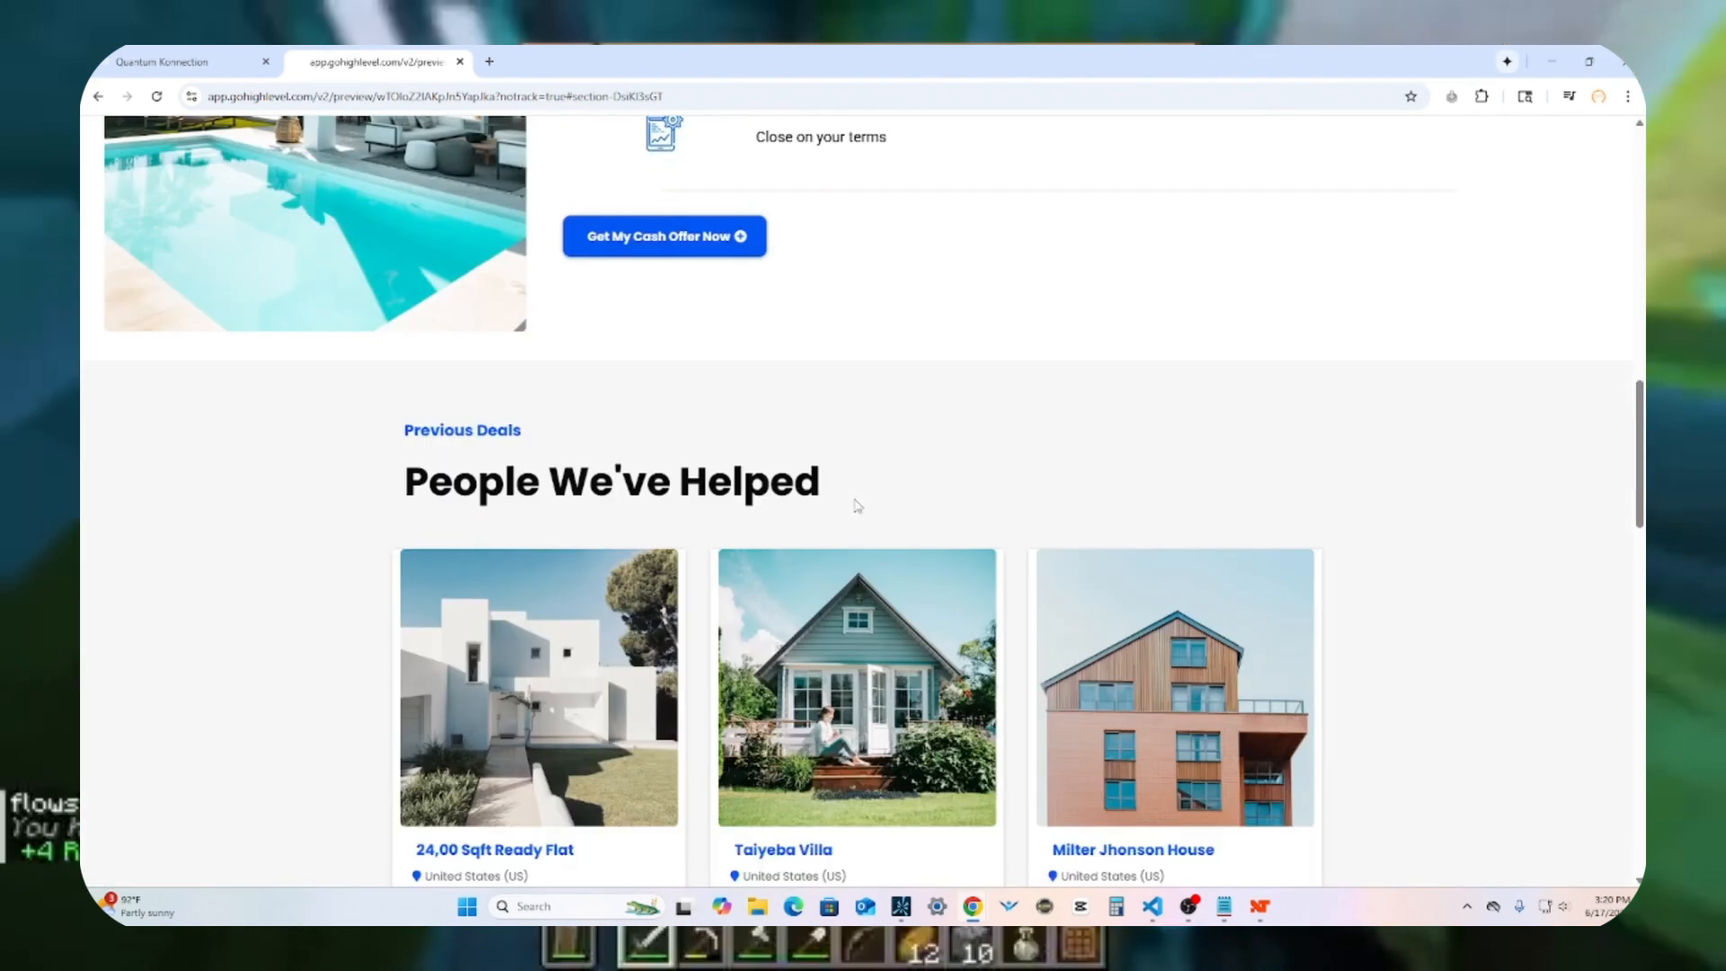
scroll(856, 506, down, 8)
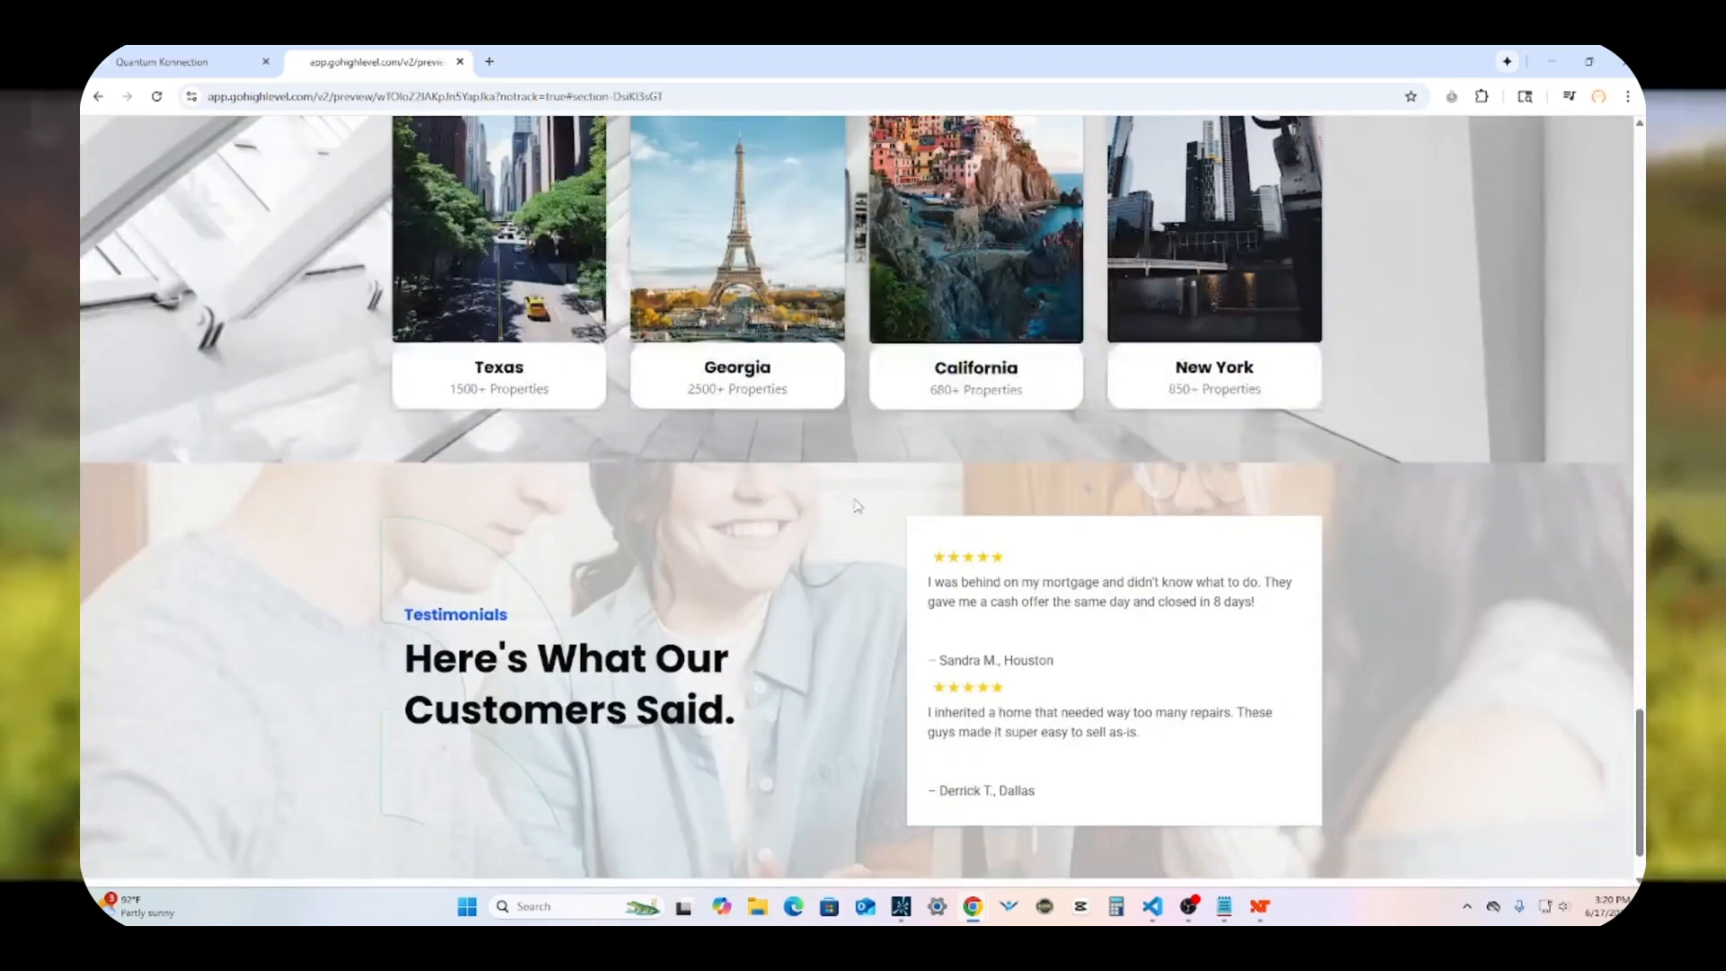
scroll(856, 506, up, 10)
scroll(856, 506, up, 10)
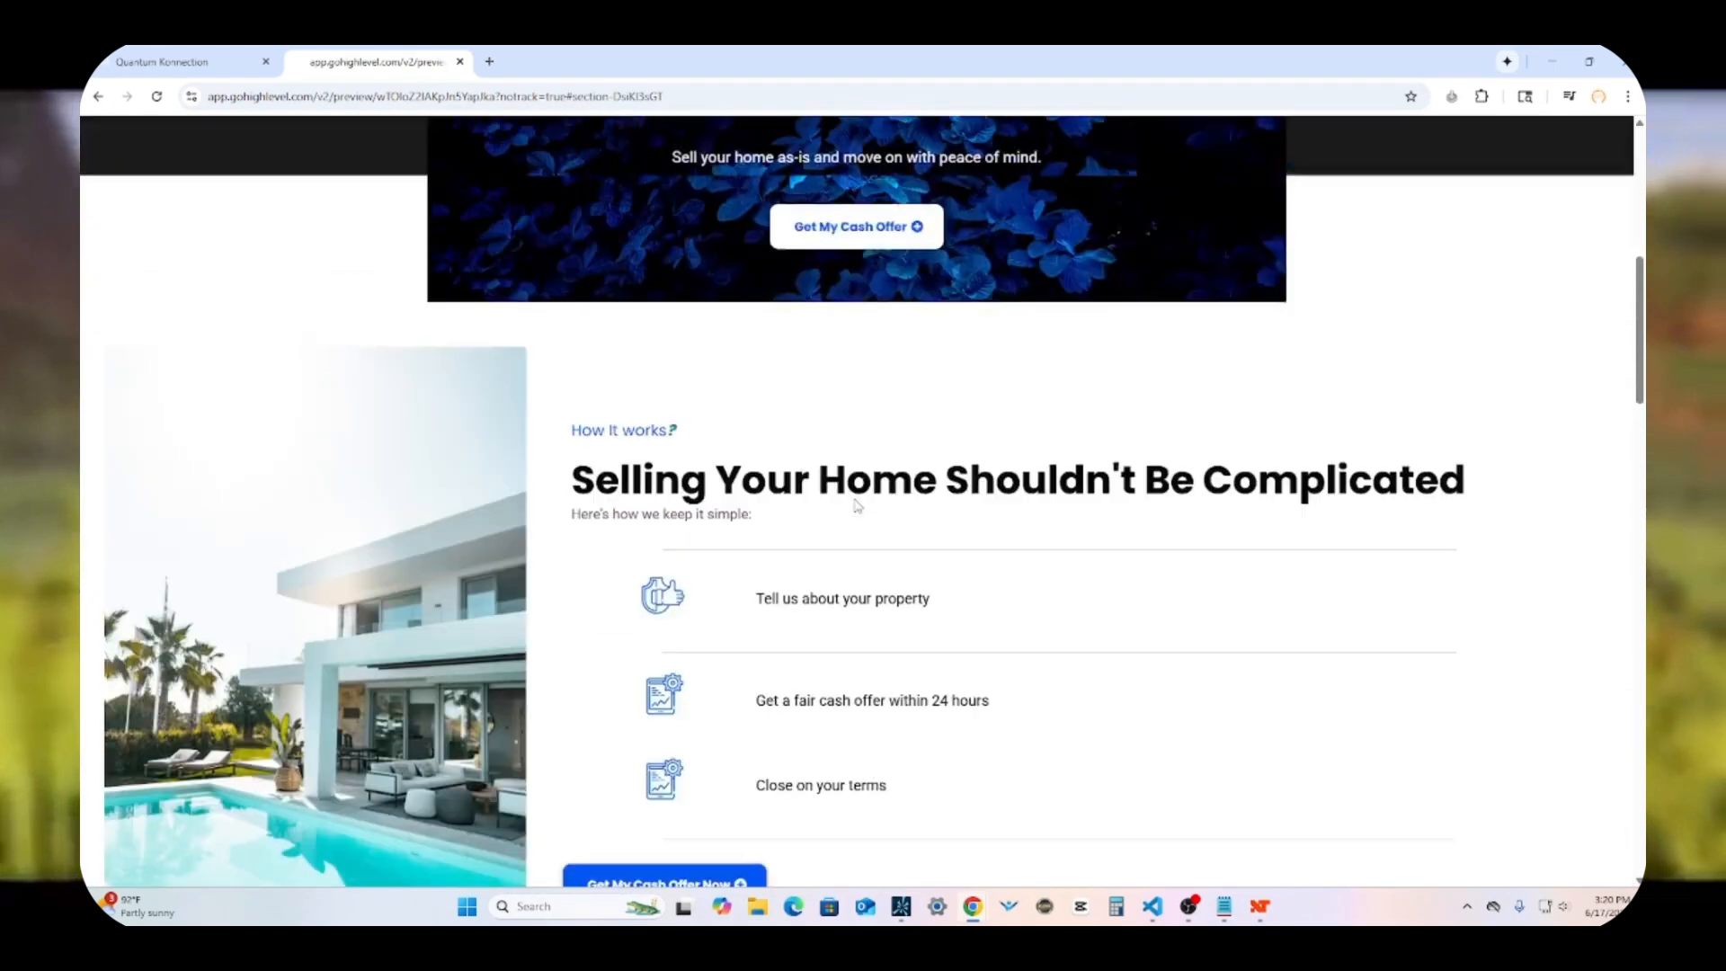
scroll(867, 413, up, 5)
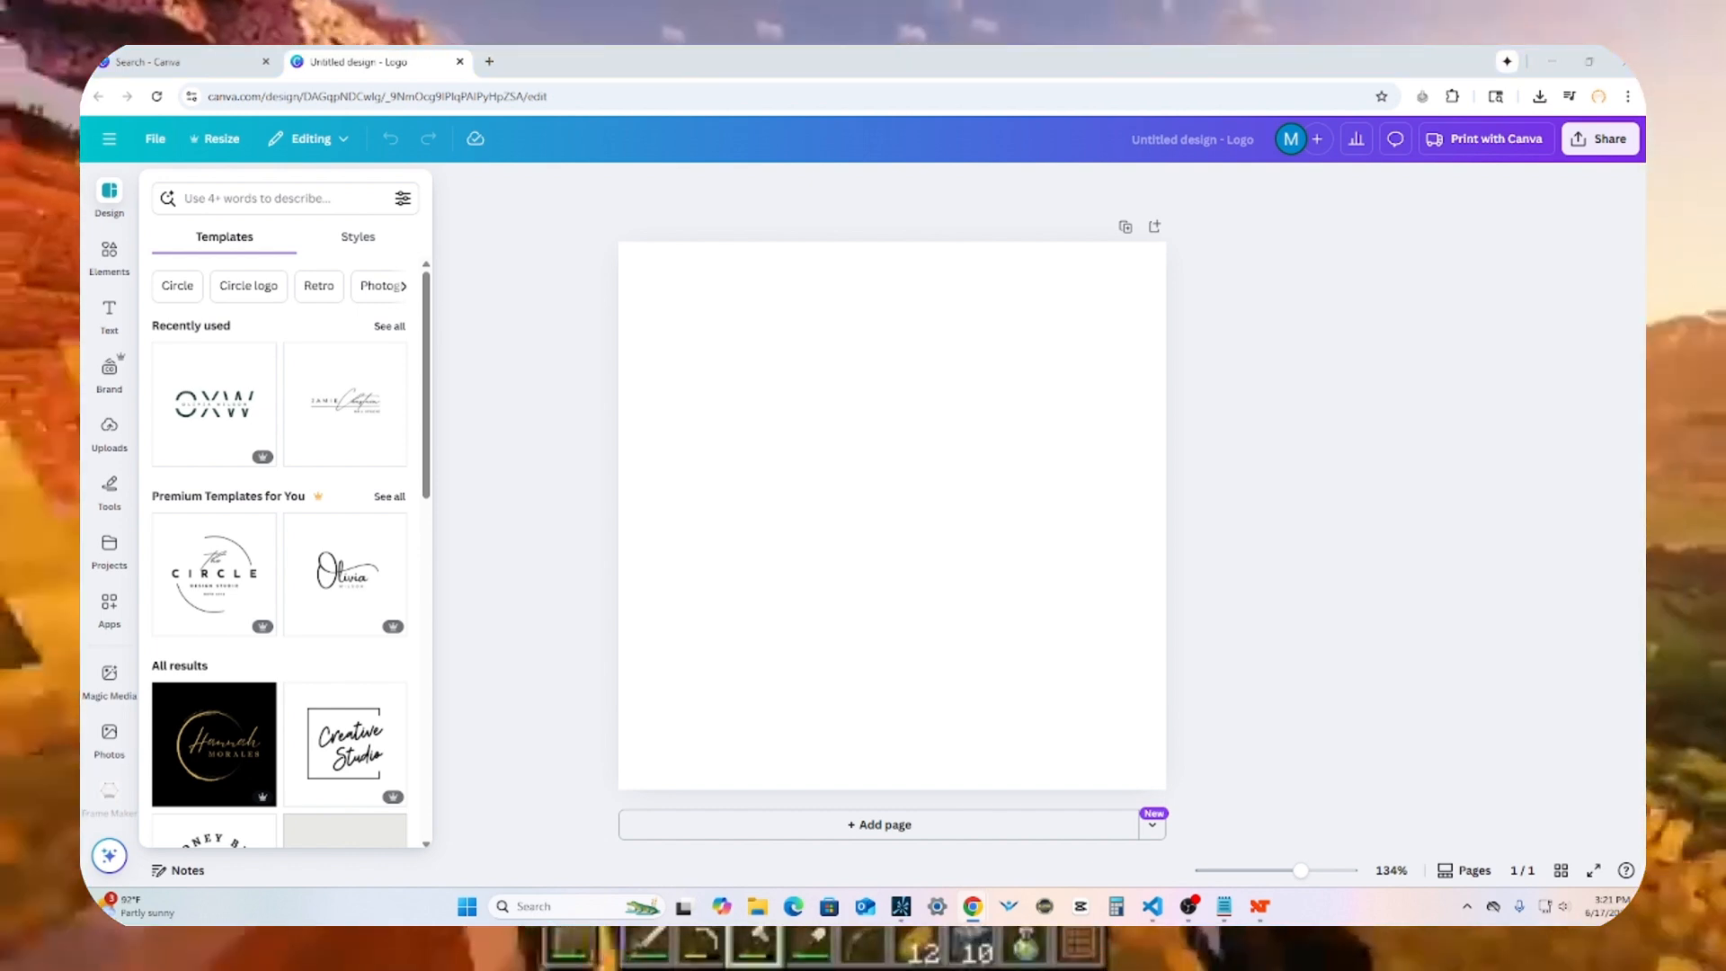
Step: Place the uploaded PropertyEdge logo on the blank Canva logo design, enlarge it to cover the whole page and centre its artwork horizontally
click(109, 432)
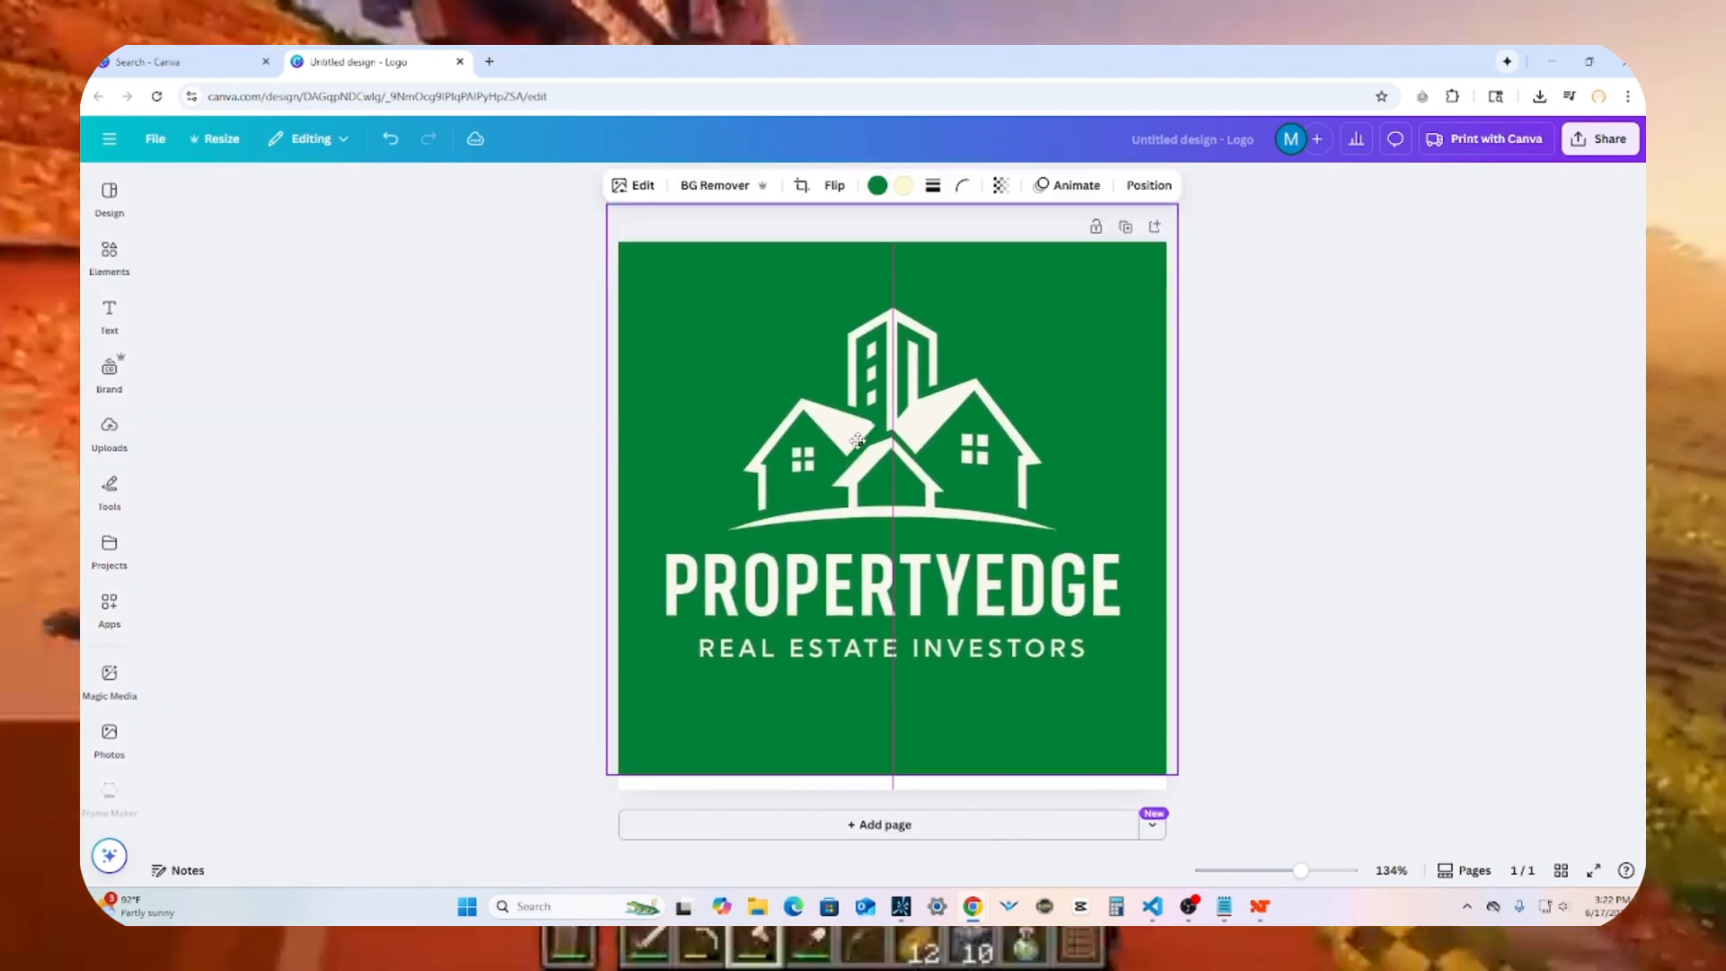
drag(1159, 778, 1263, 866)
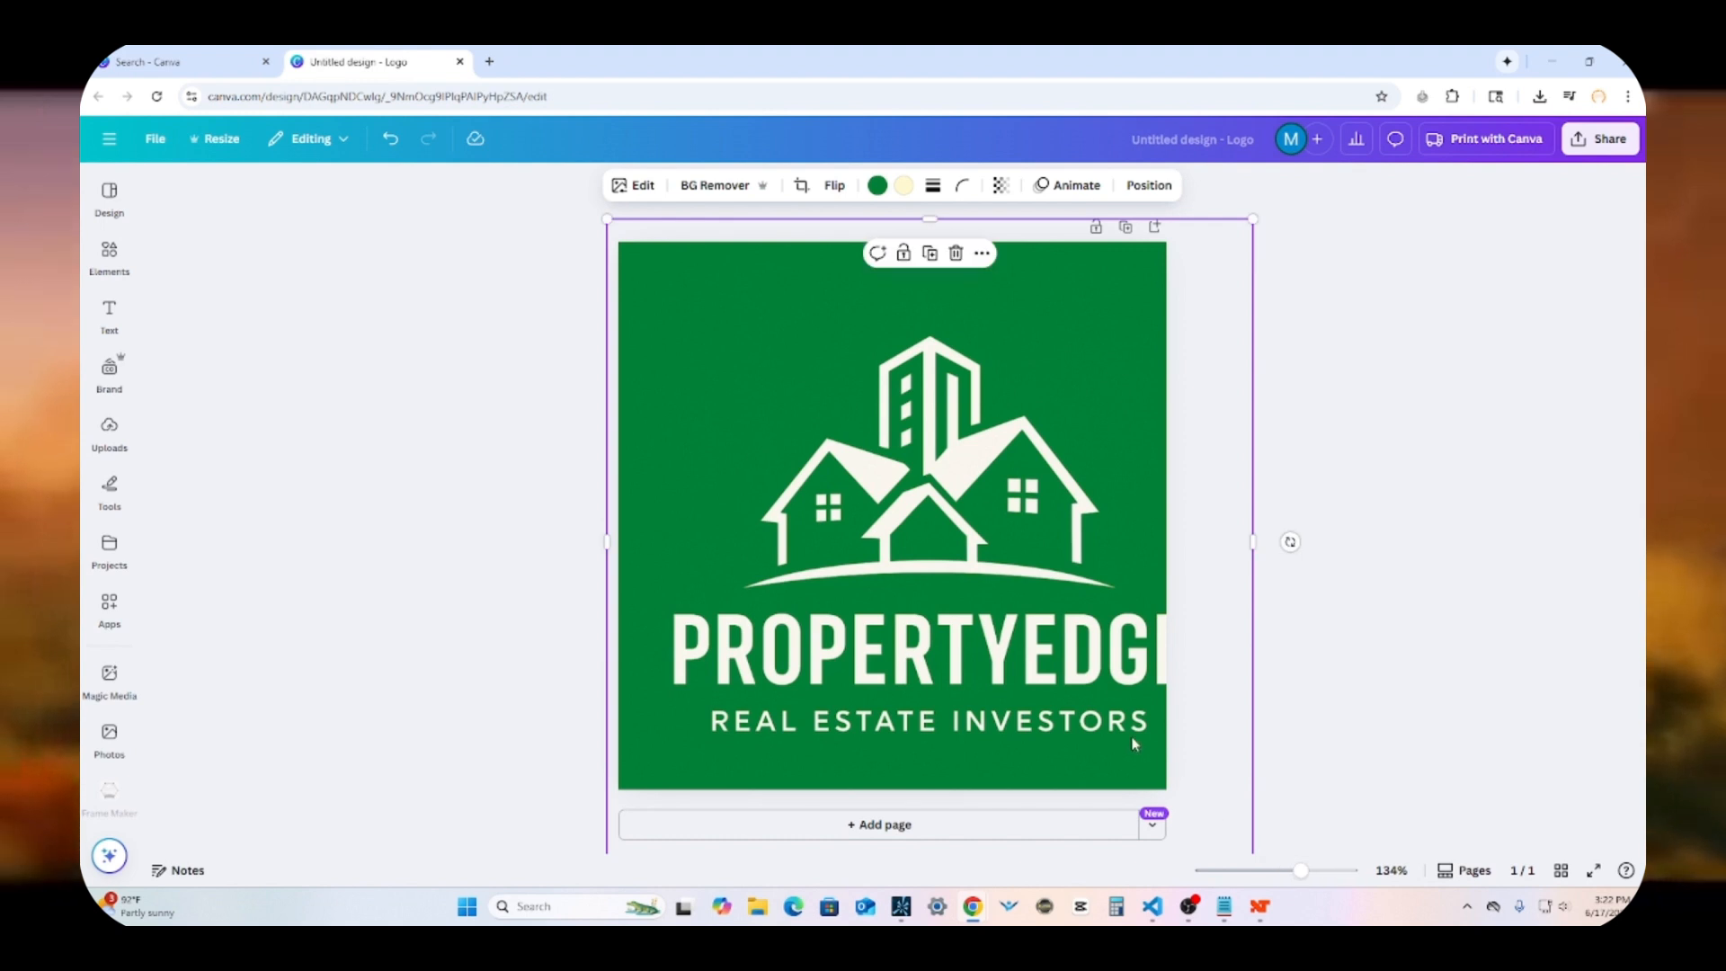
drag(1133, 744, 1104, 725)
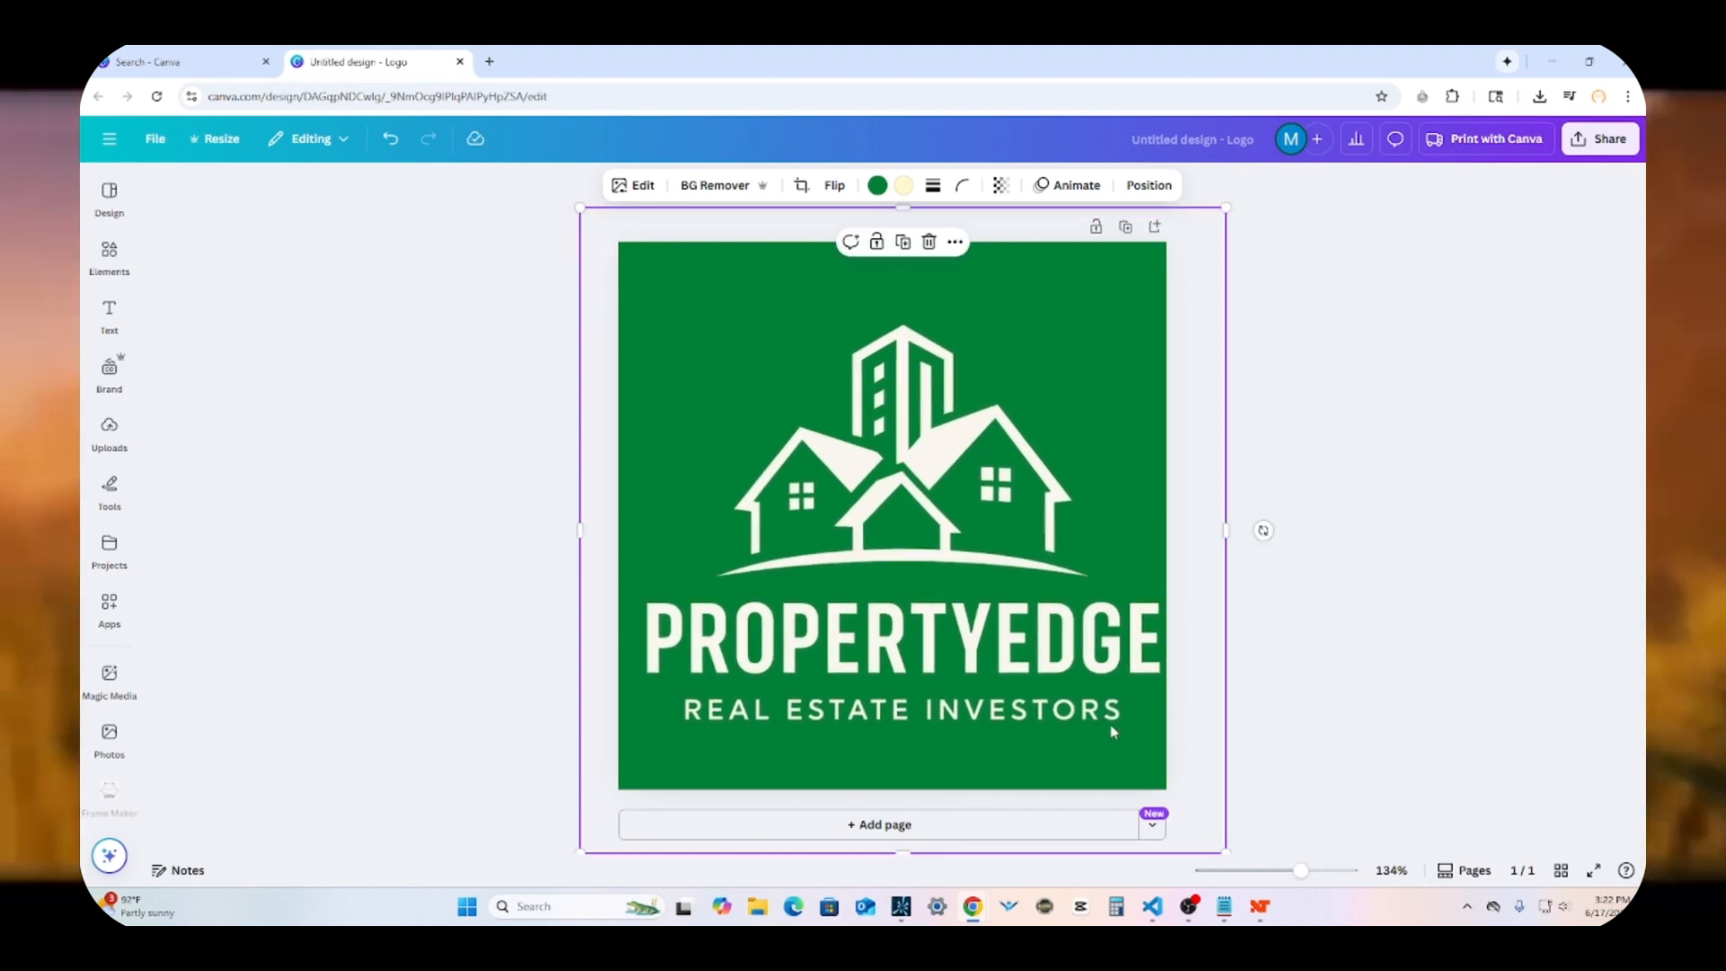
drag(1021, 471, 1014, 414)
click(1299, 523)
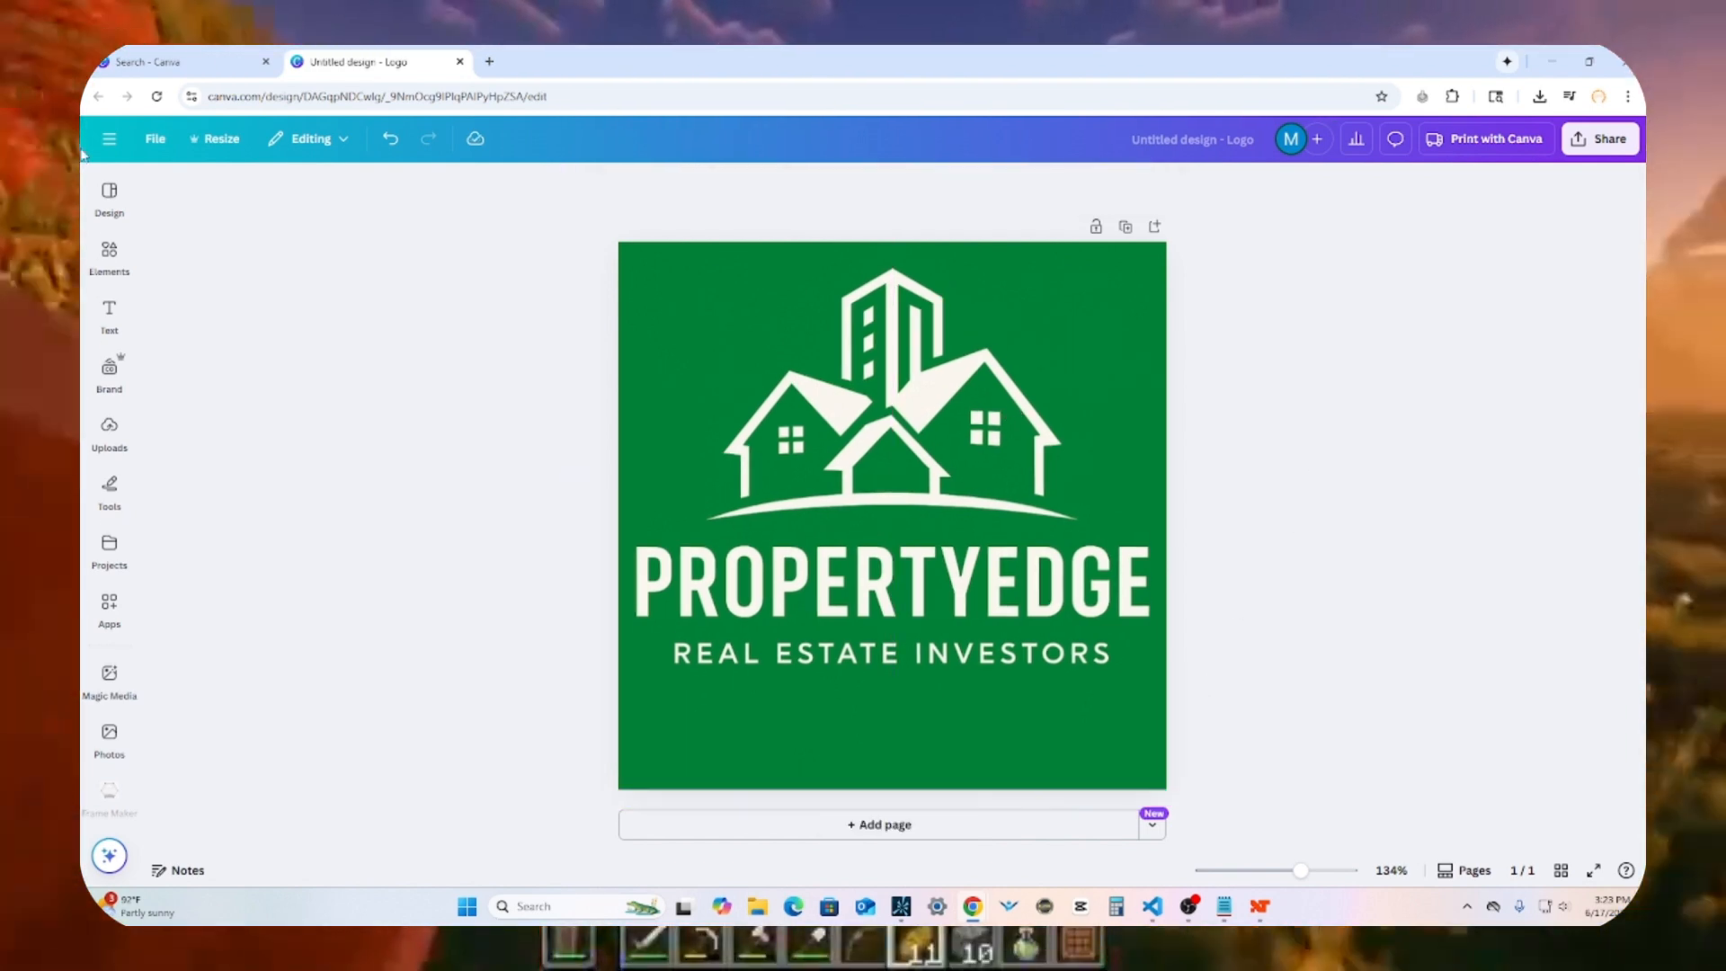
Step: Create a resized copy of the PropertyEdge logo design at a custom size of 500 × 350 px
click(109, 138)
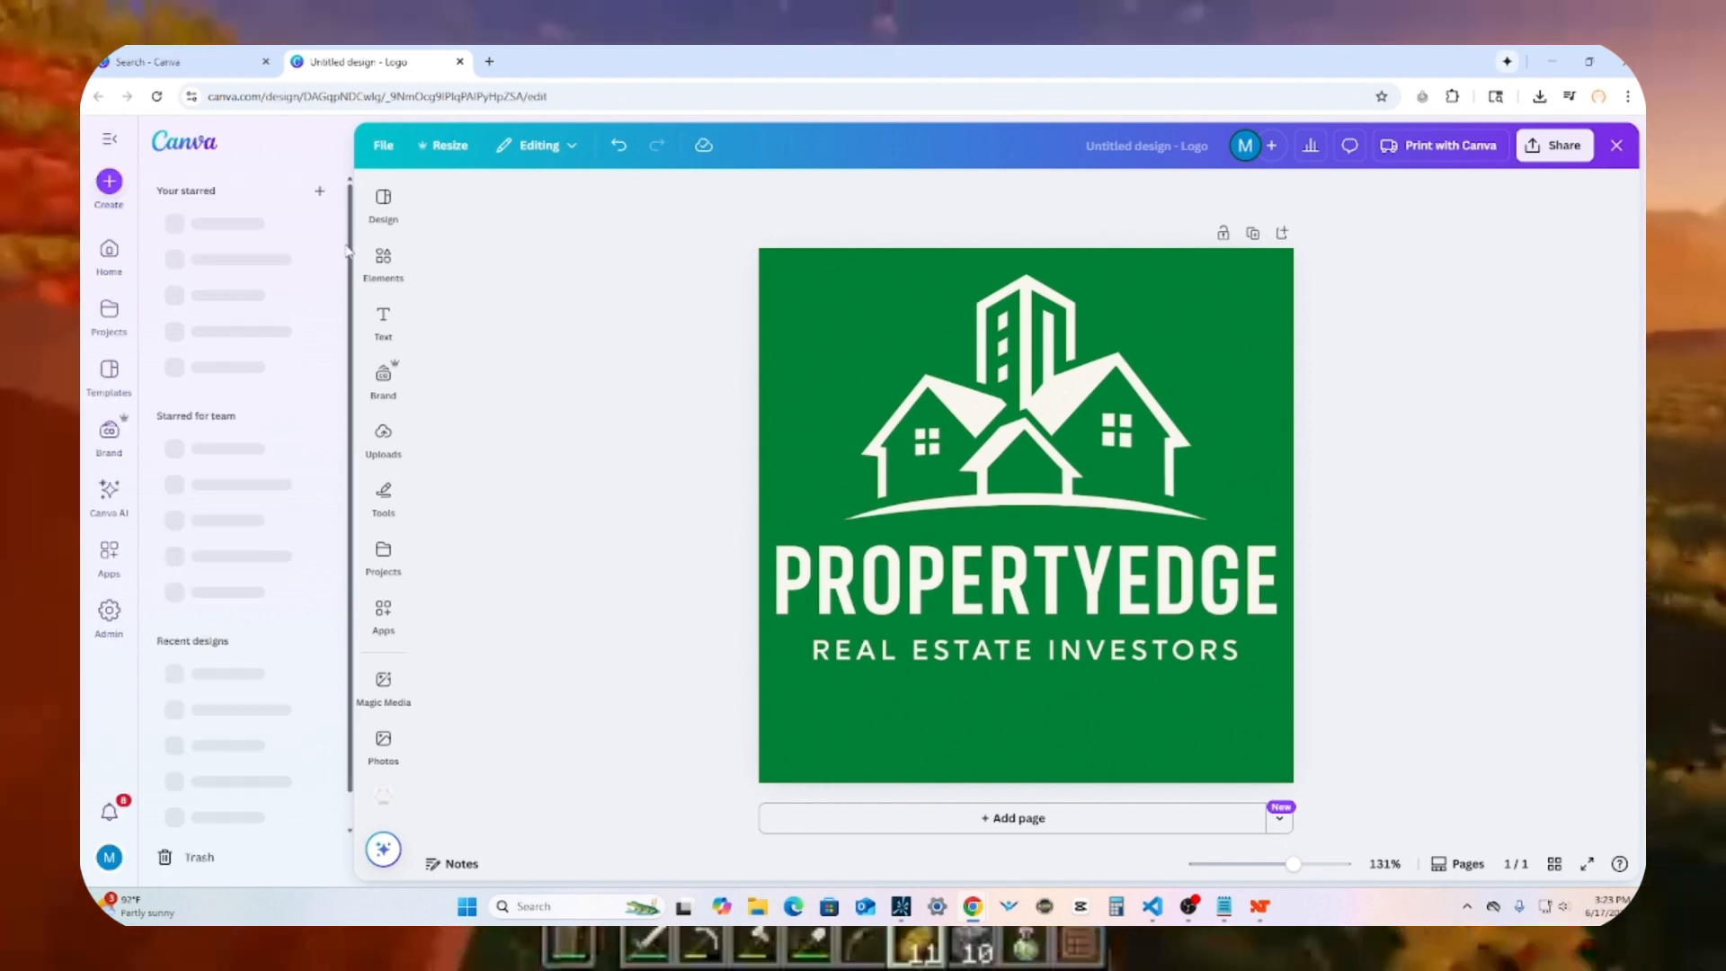
click(427, 144)
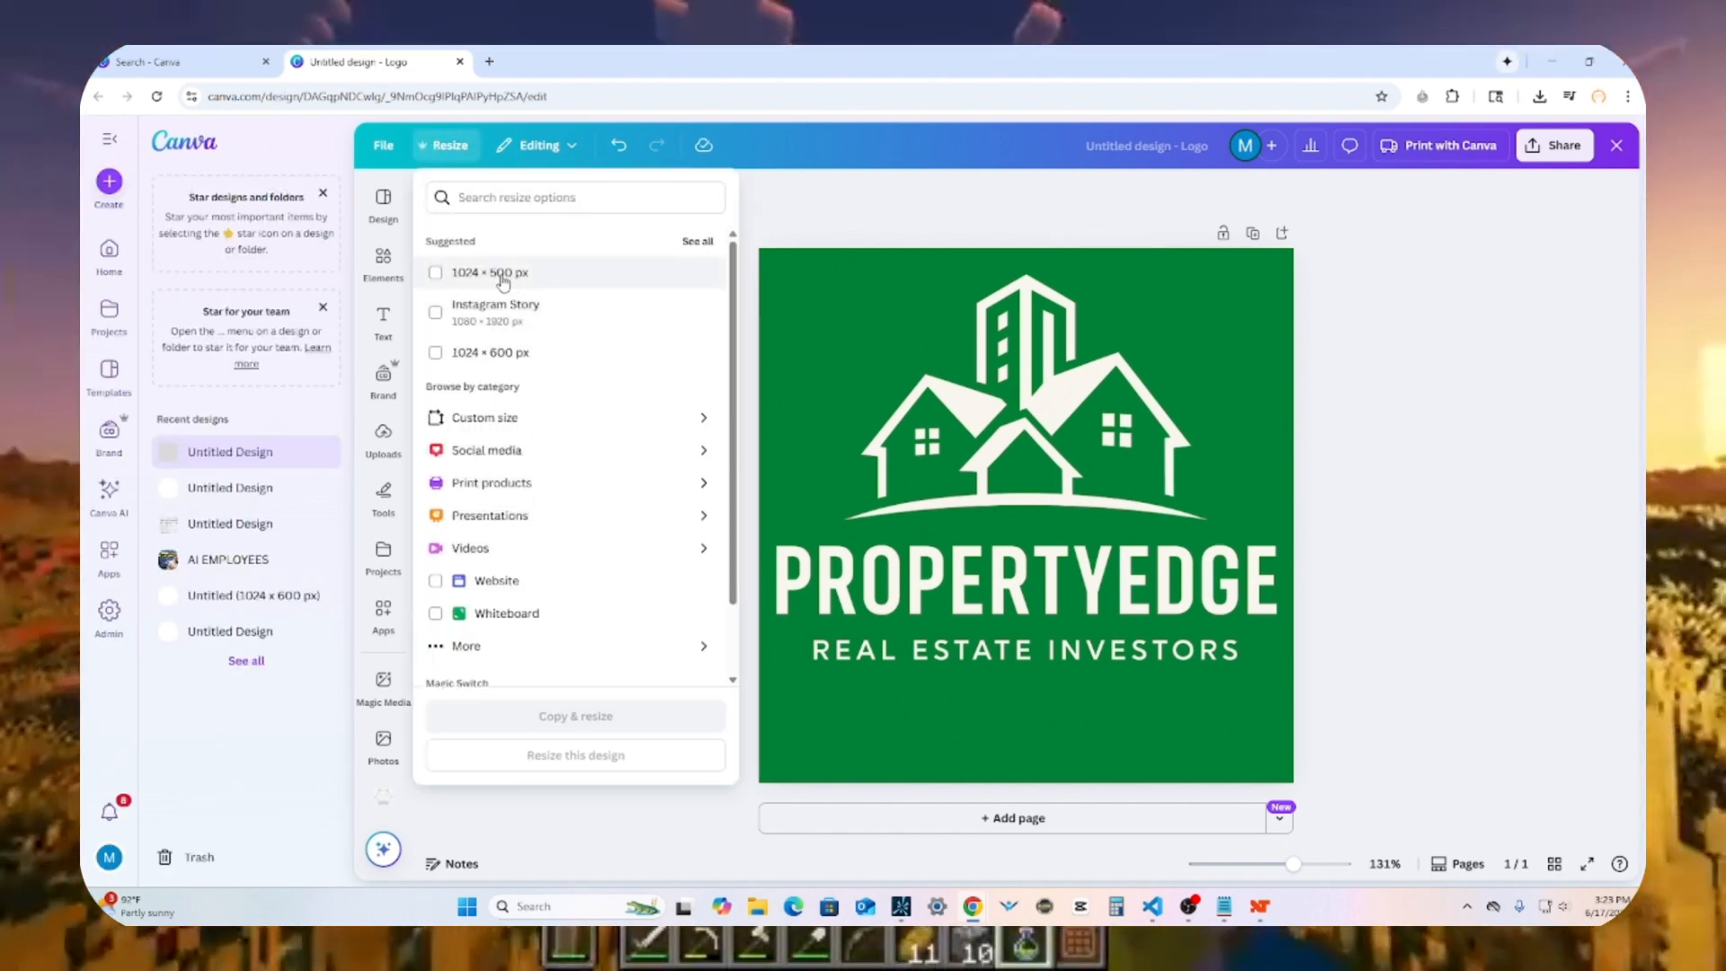
click(481, 418)
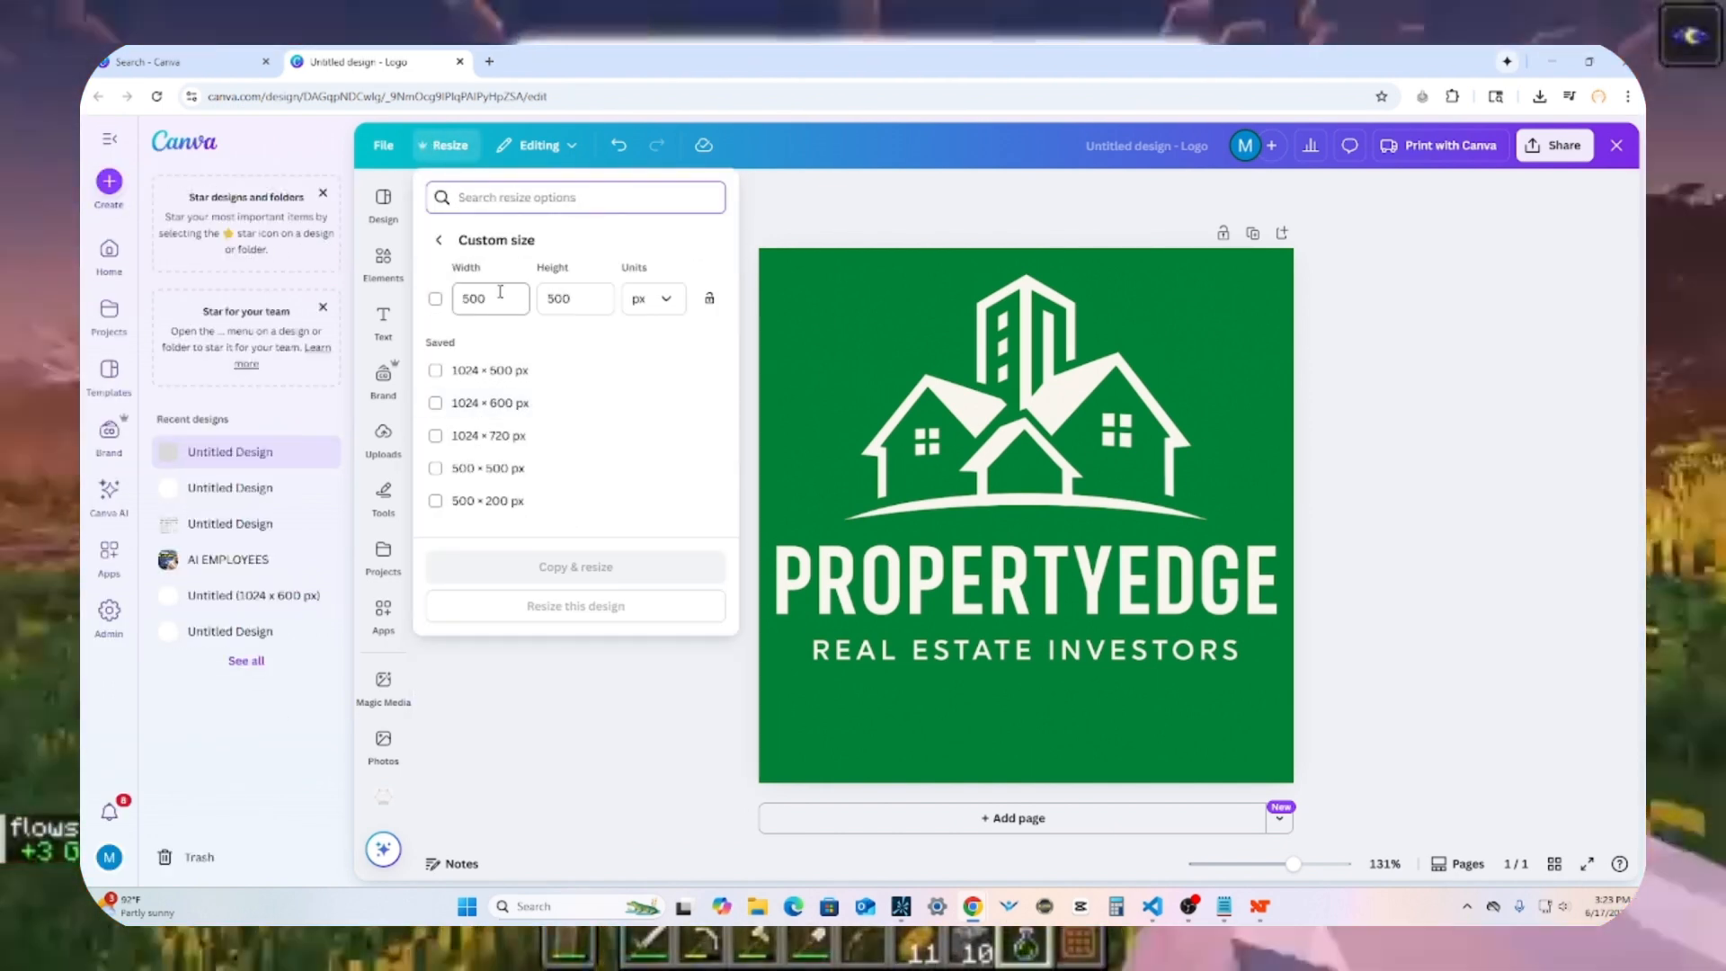
click(558, 298)
double_click(580, 299)
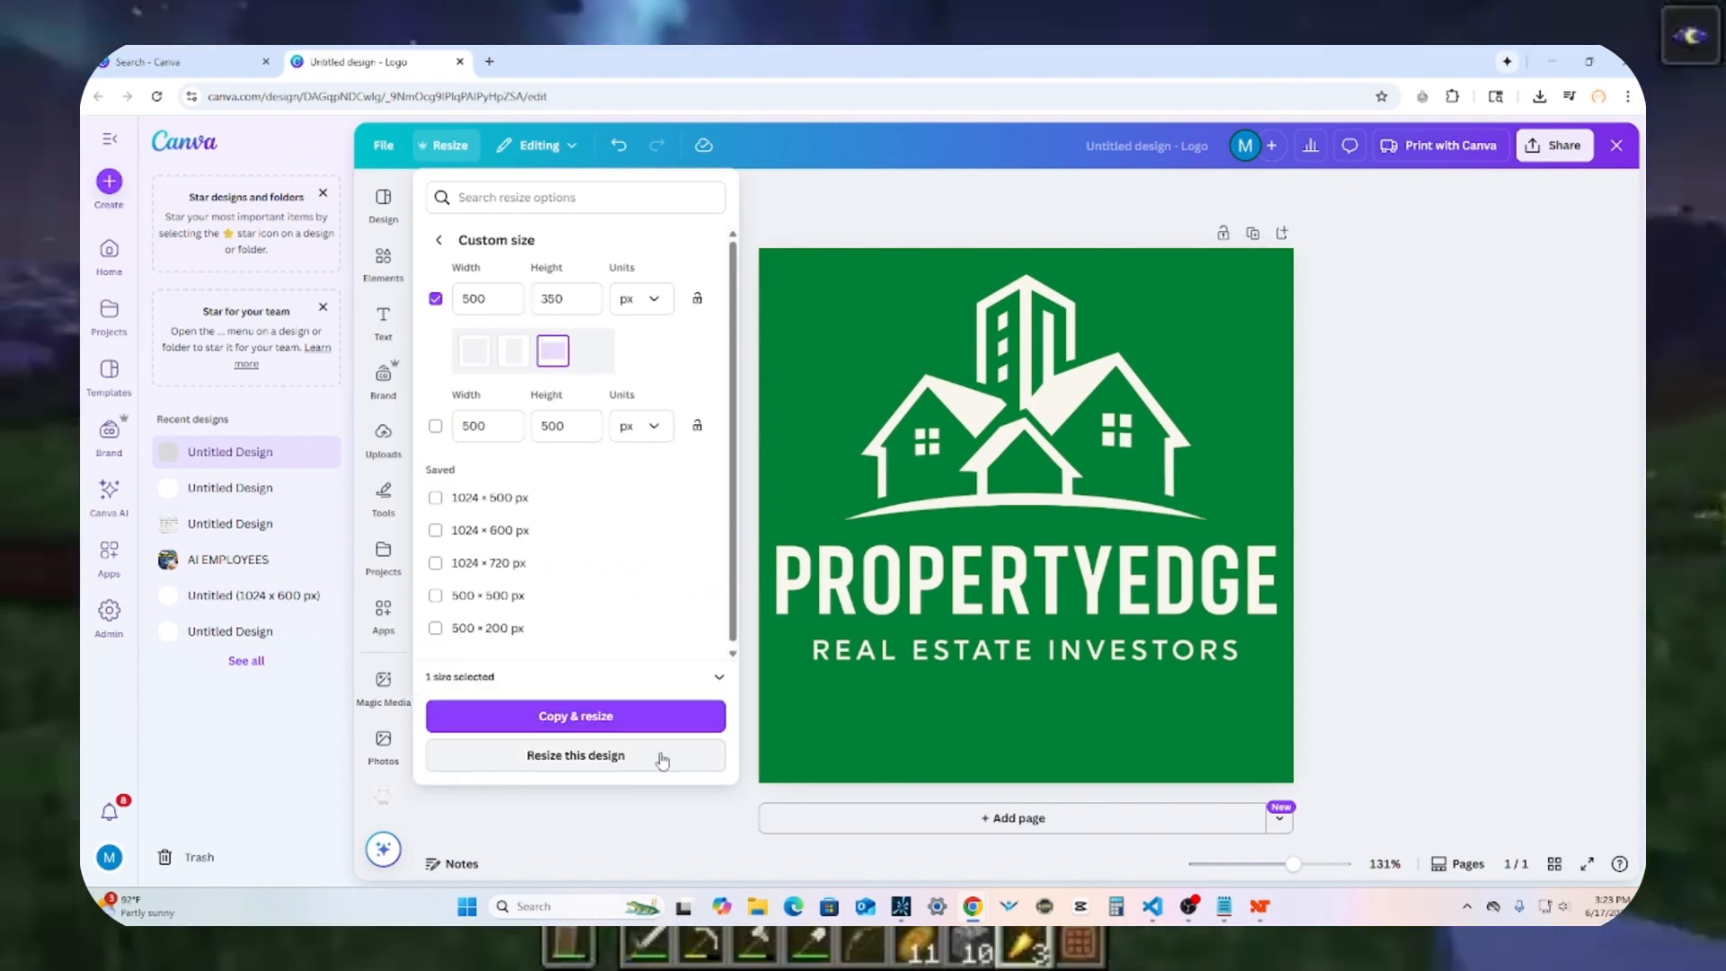
click(662, 760)
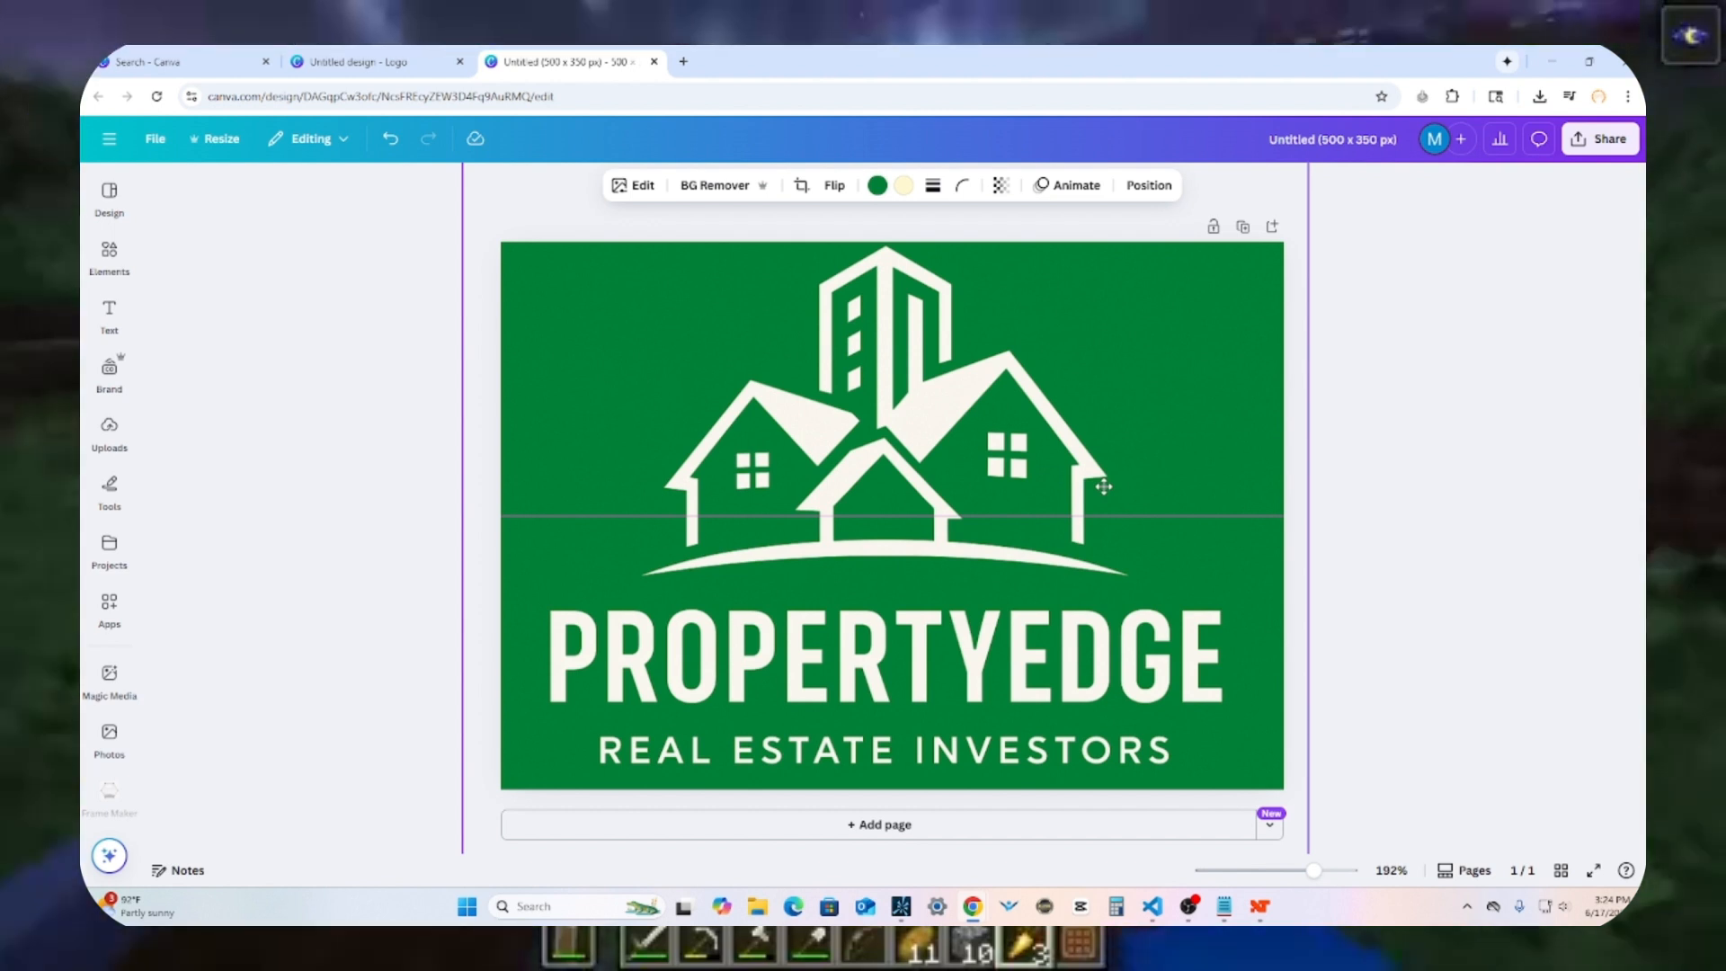
Step: Centre the PropertyEdge logo artwork horizontally on the 500 × 350 px page
drag(1105, 486, 1111, 486)
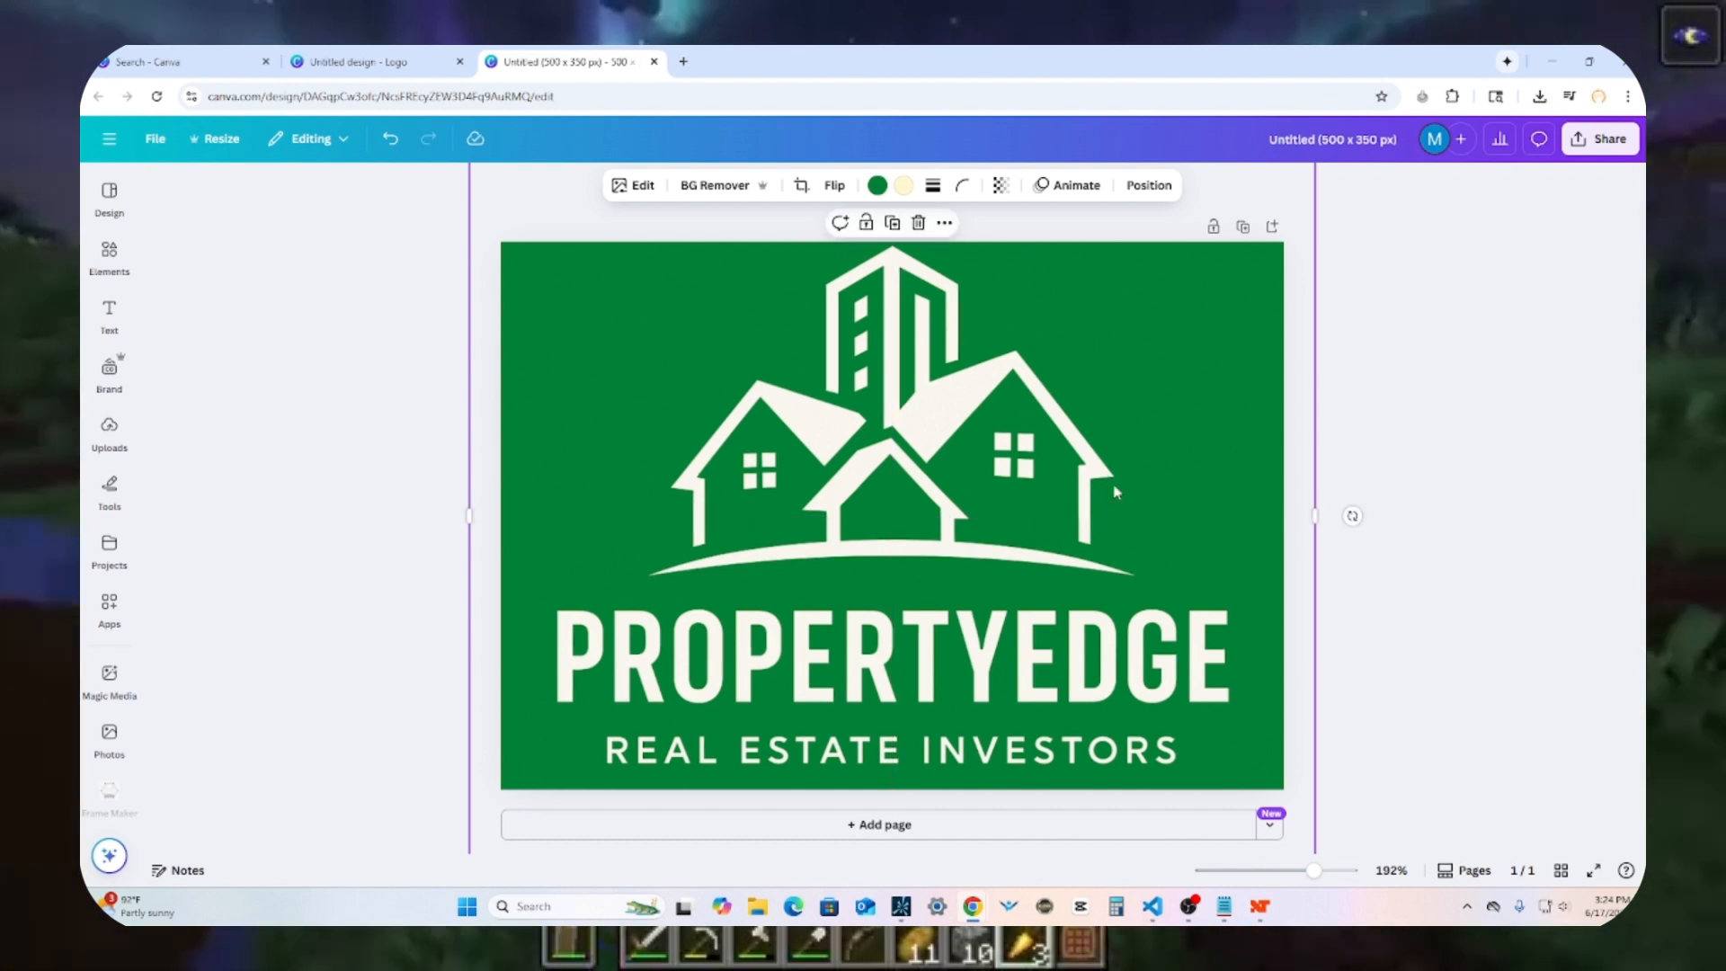
click(1276, 441)
scroll(1249, 433, down, 3)
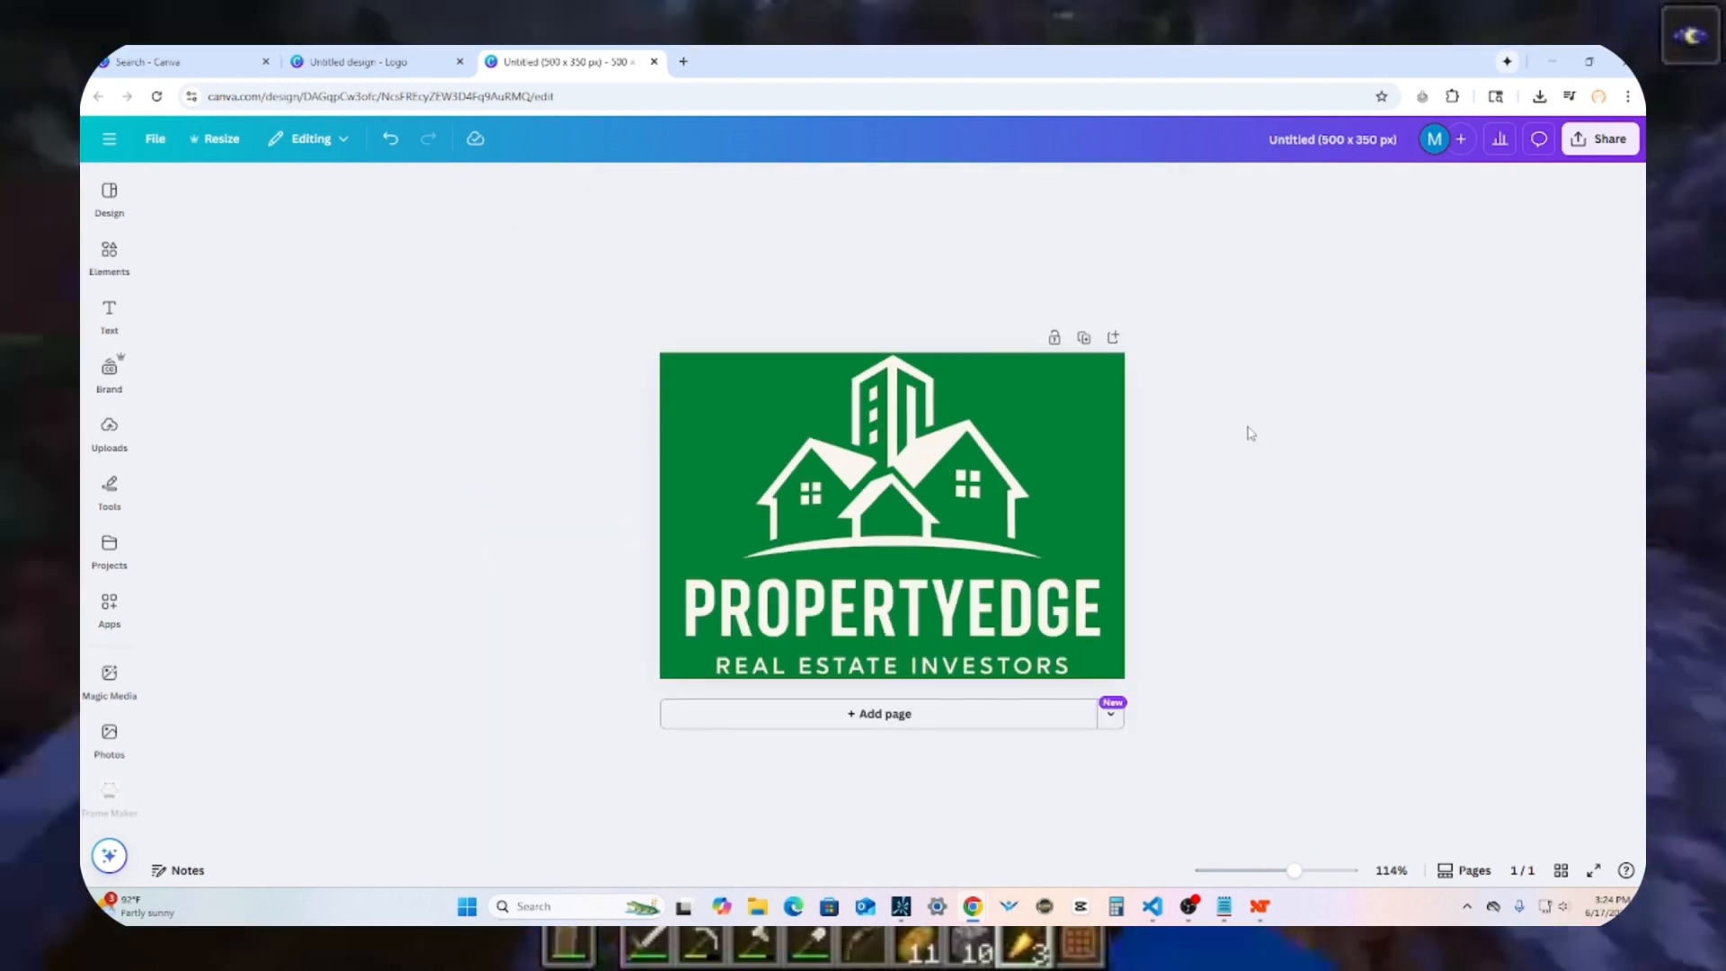
Step: Remove the green background from the PropertyEdge logo image, leaving only the artwork and lettering
click(1593, 153)
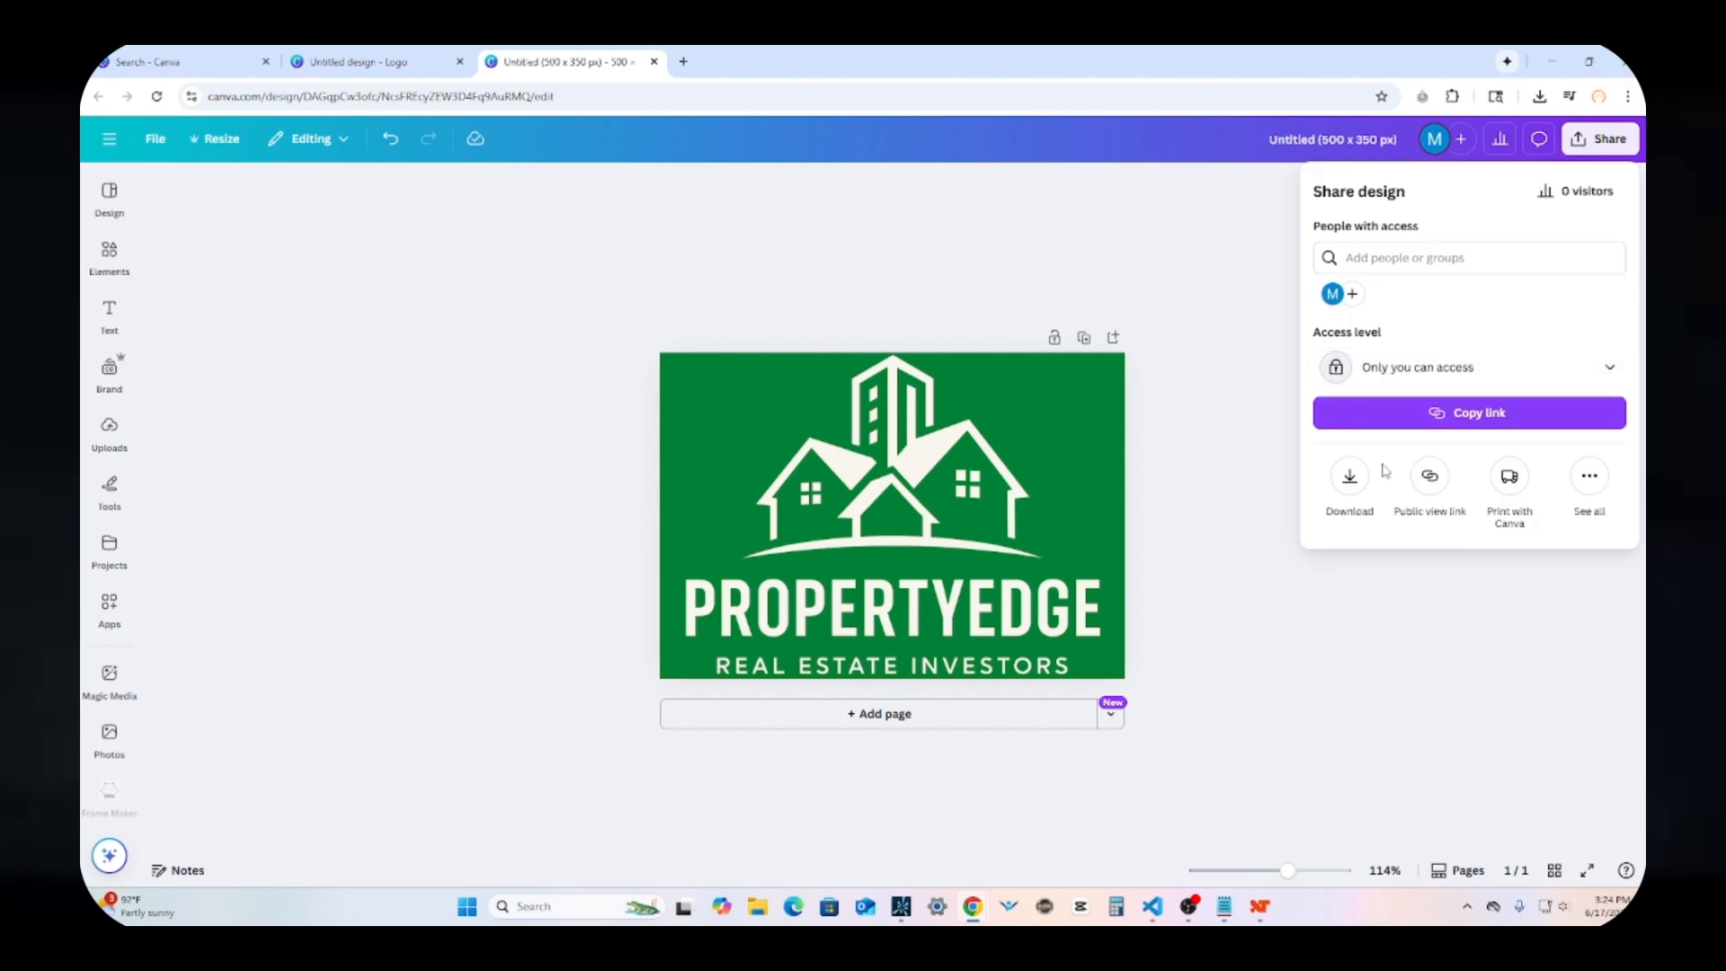
click(1348, 478)
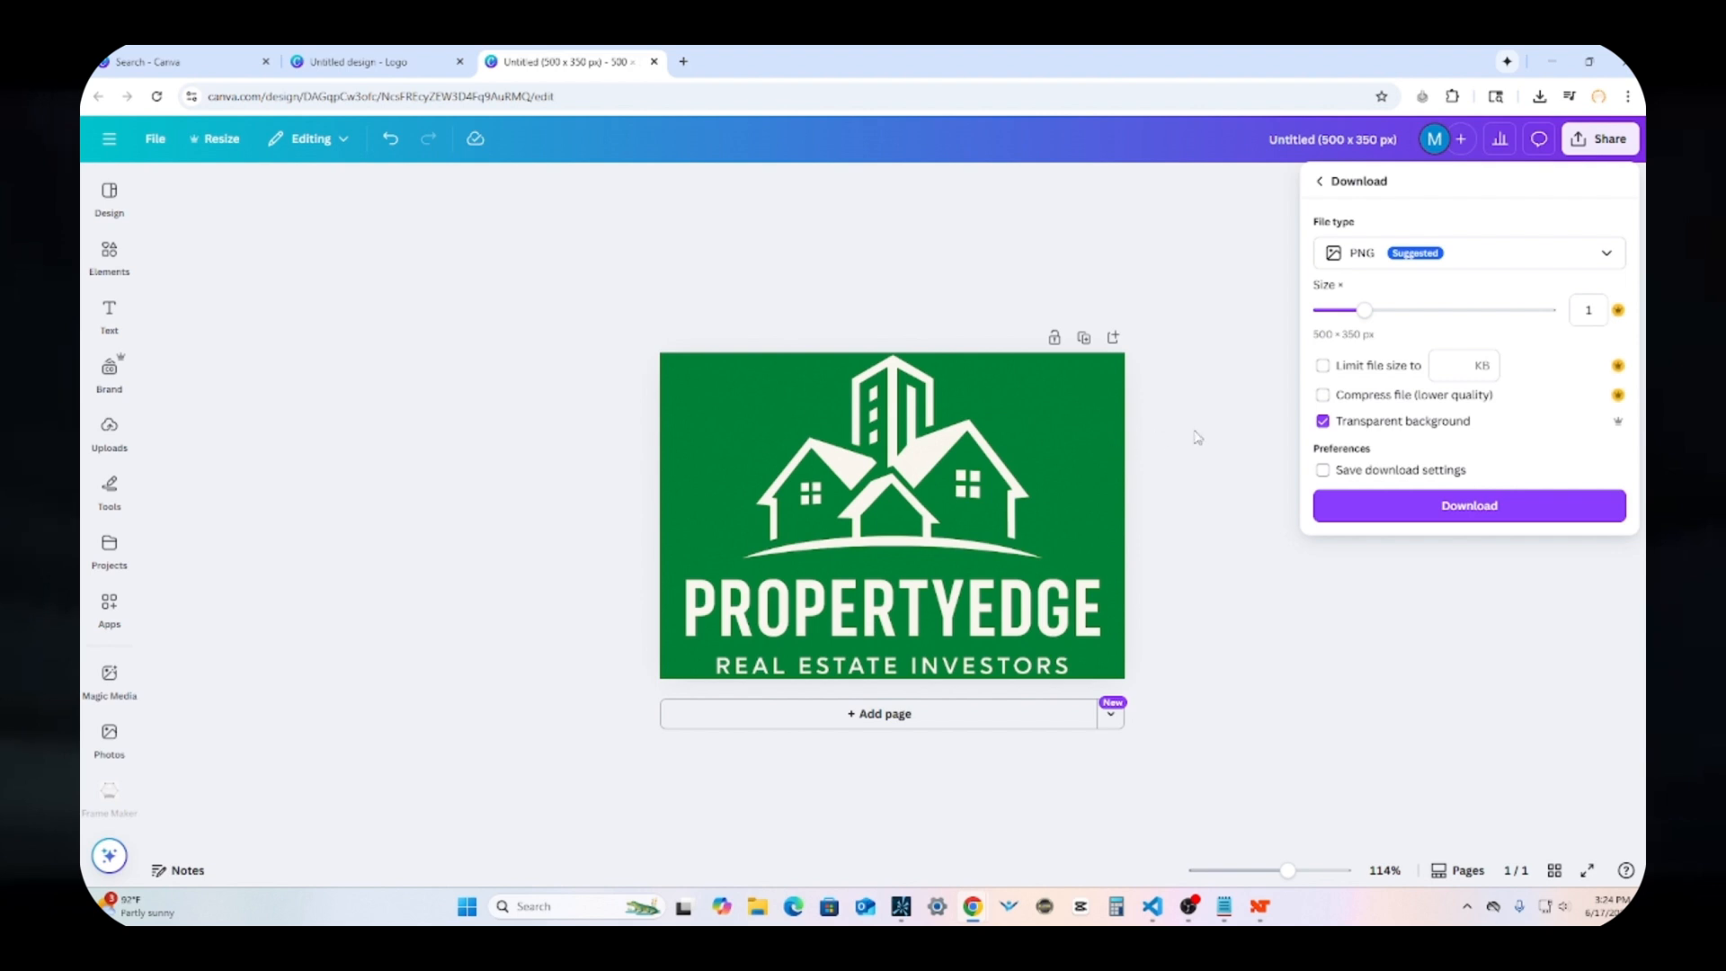
click(1153, 439)
click(1092, 417)
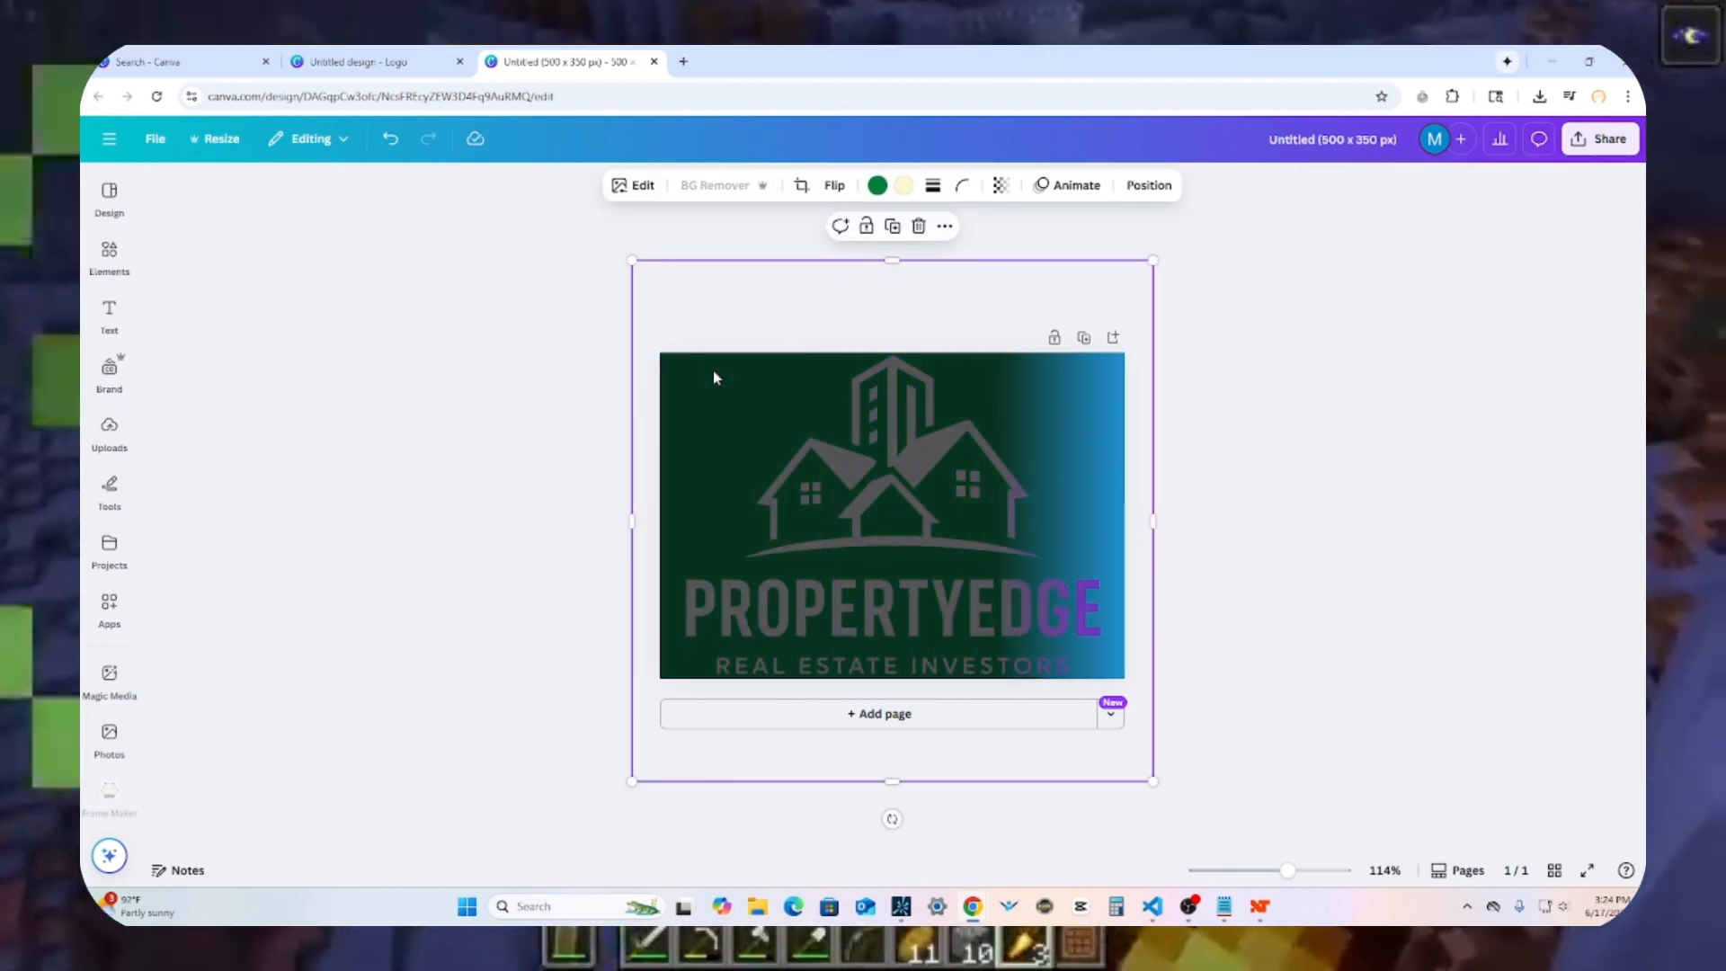
click(1323, 603)
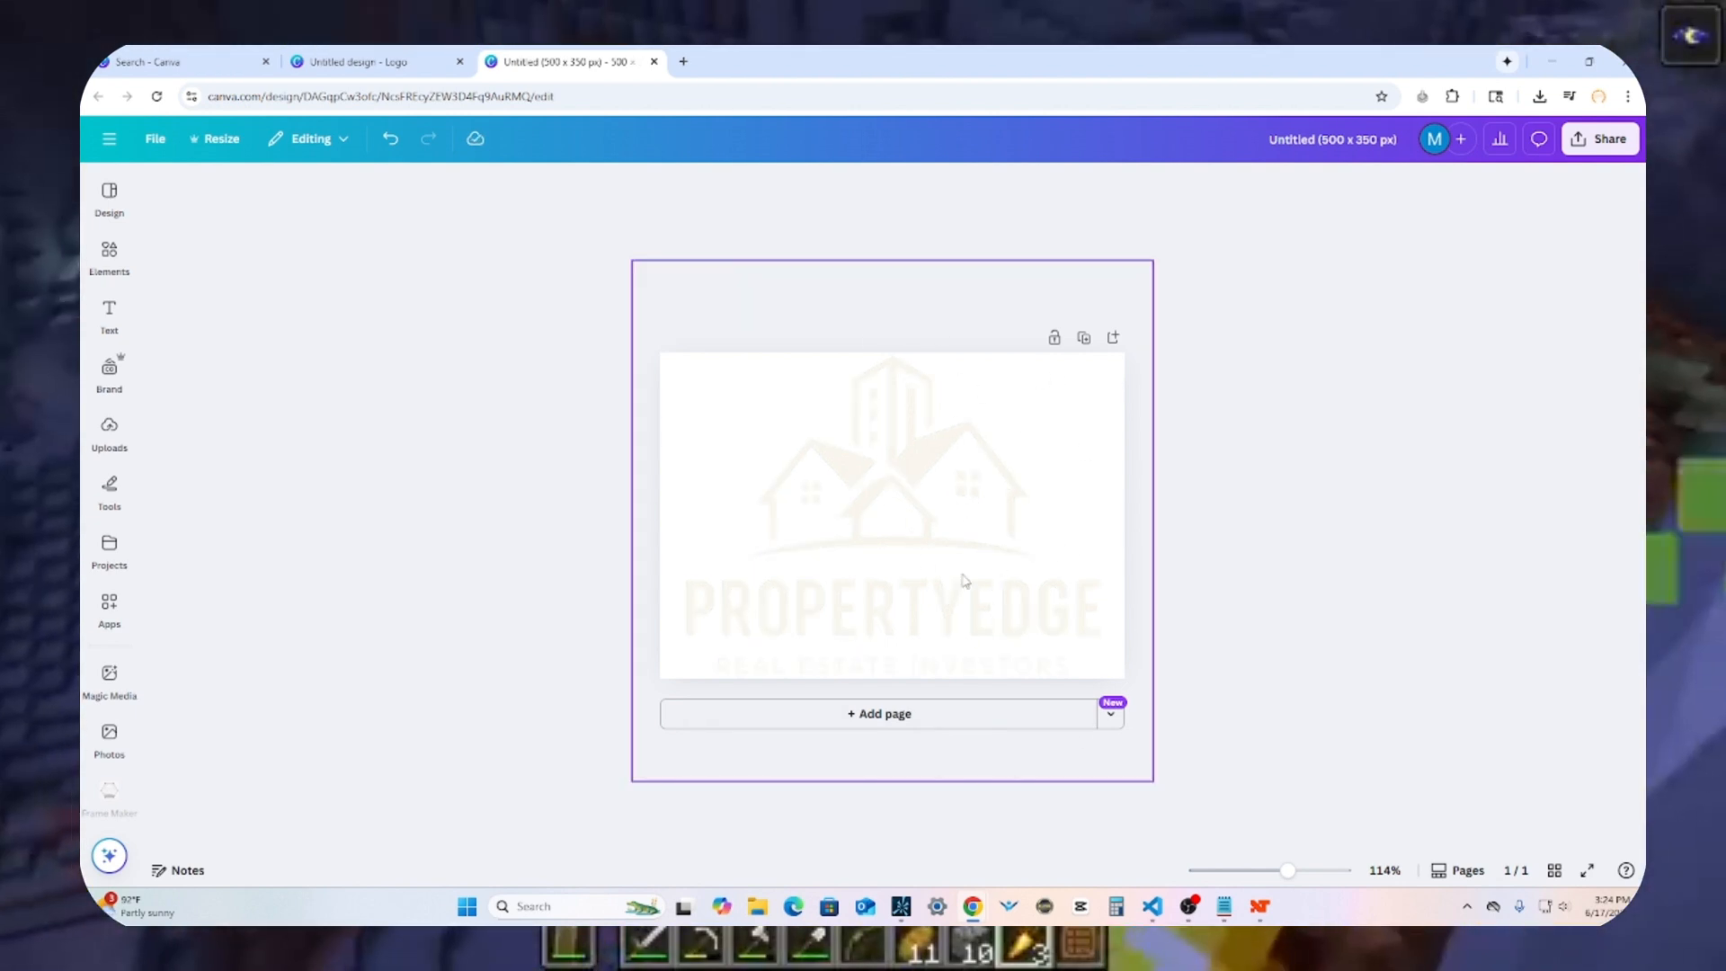
Step: Download the logo design as a PNG with a transparent background
click(1599, 138)
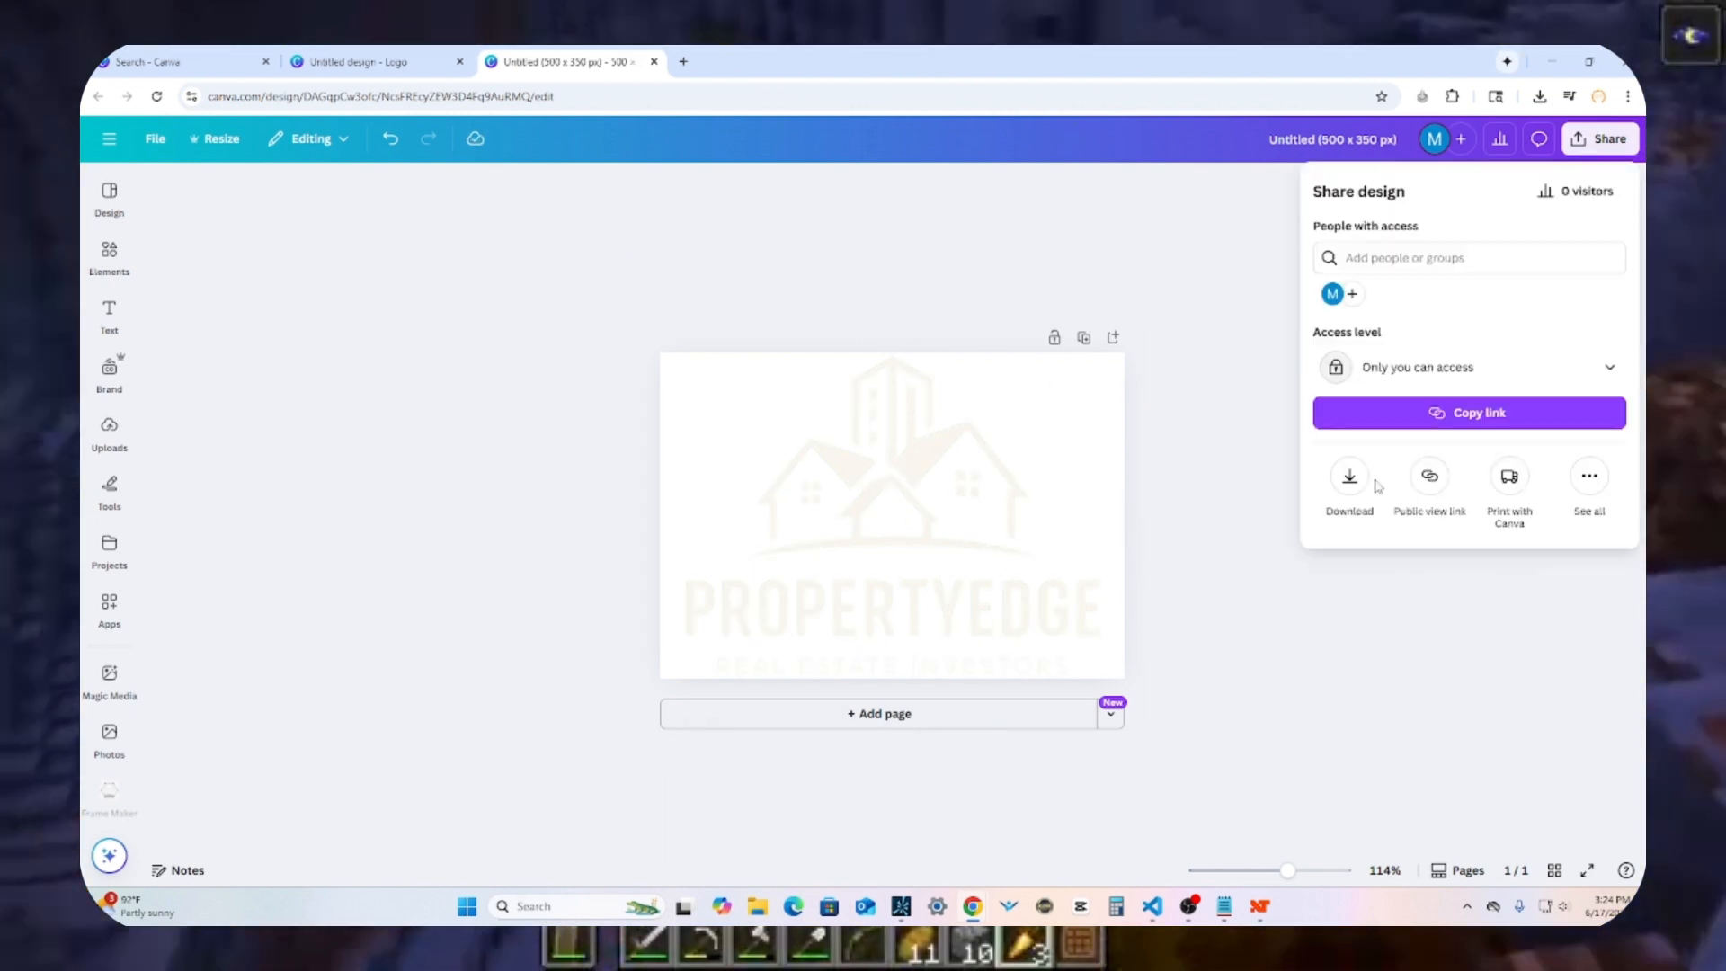
click(1348, 476)
click(1322, 421)
click(1468, 505)
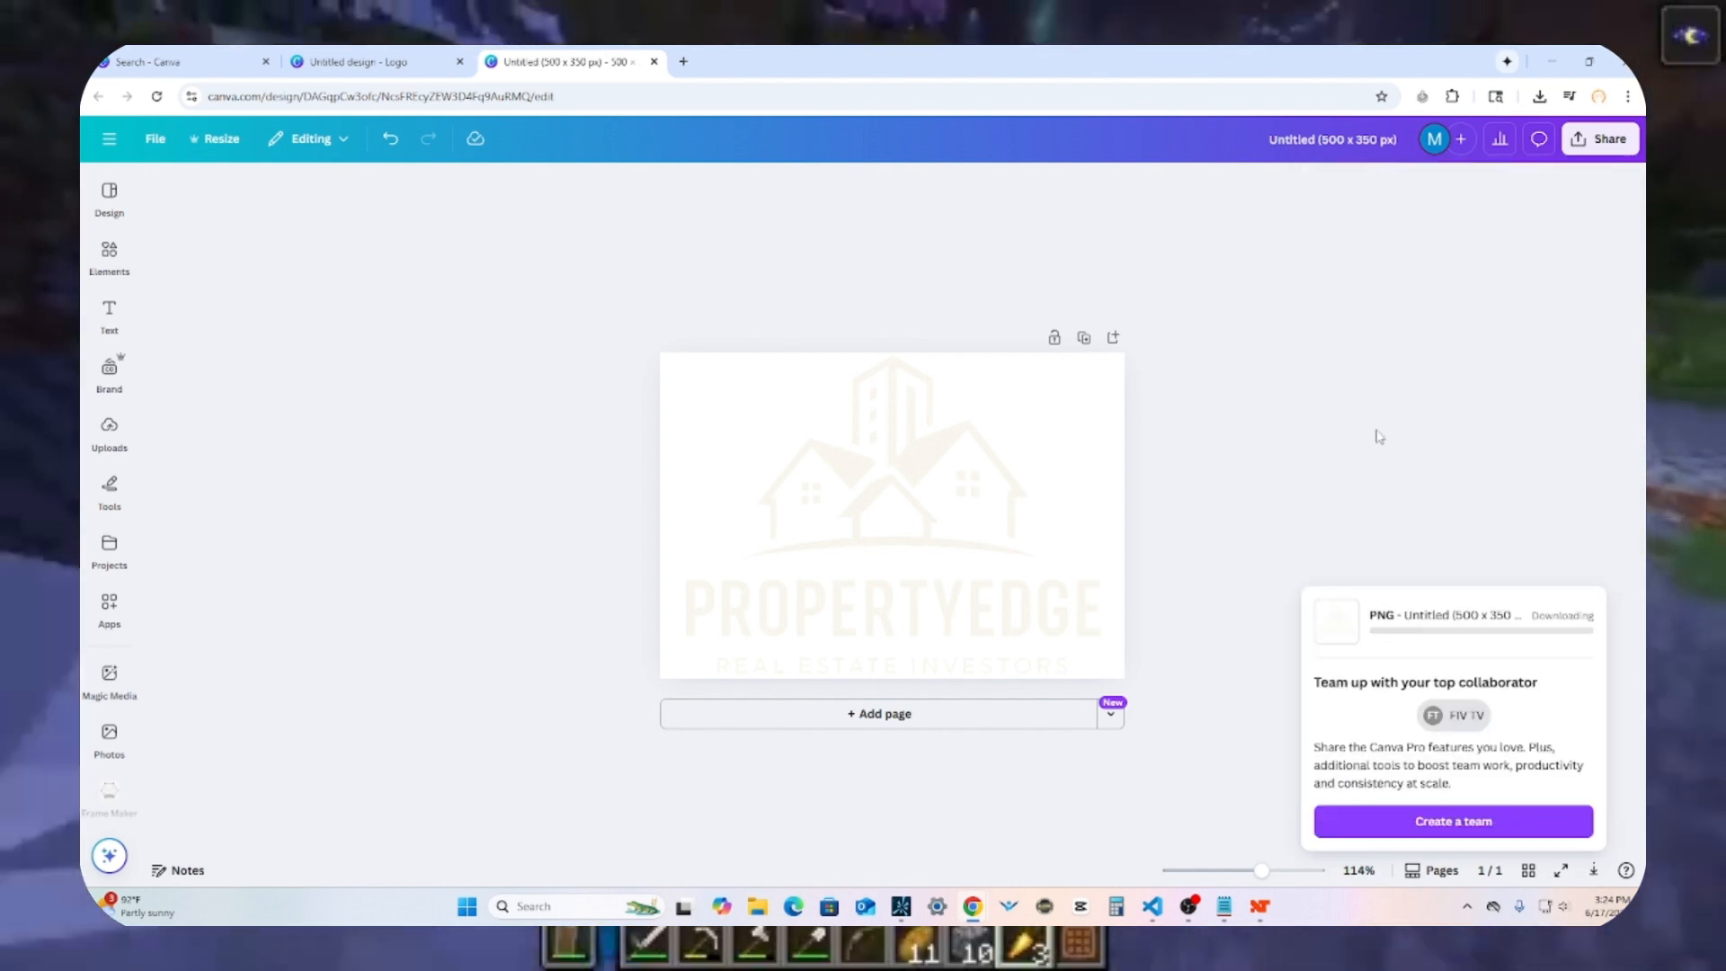
Step: Switch to the HighLevel page builder and replace the header navigation menu's brand logo with the downloaded transparent PropertyEdge logo
click(1557, 70)
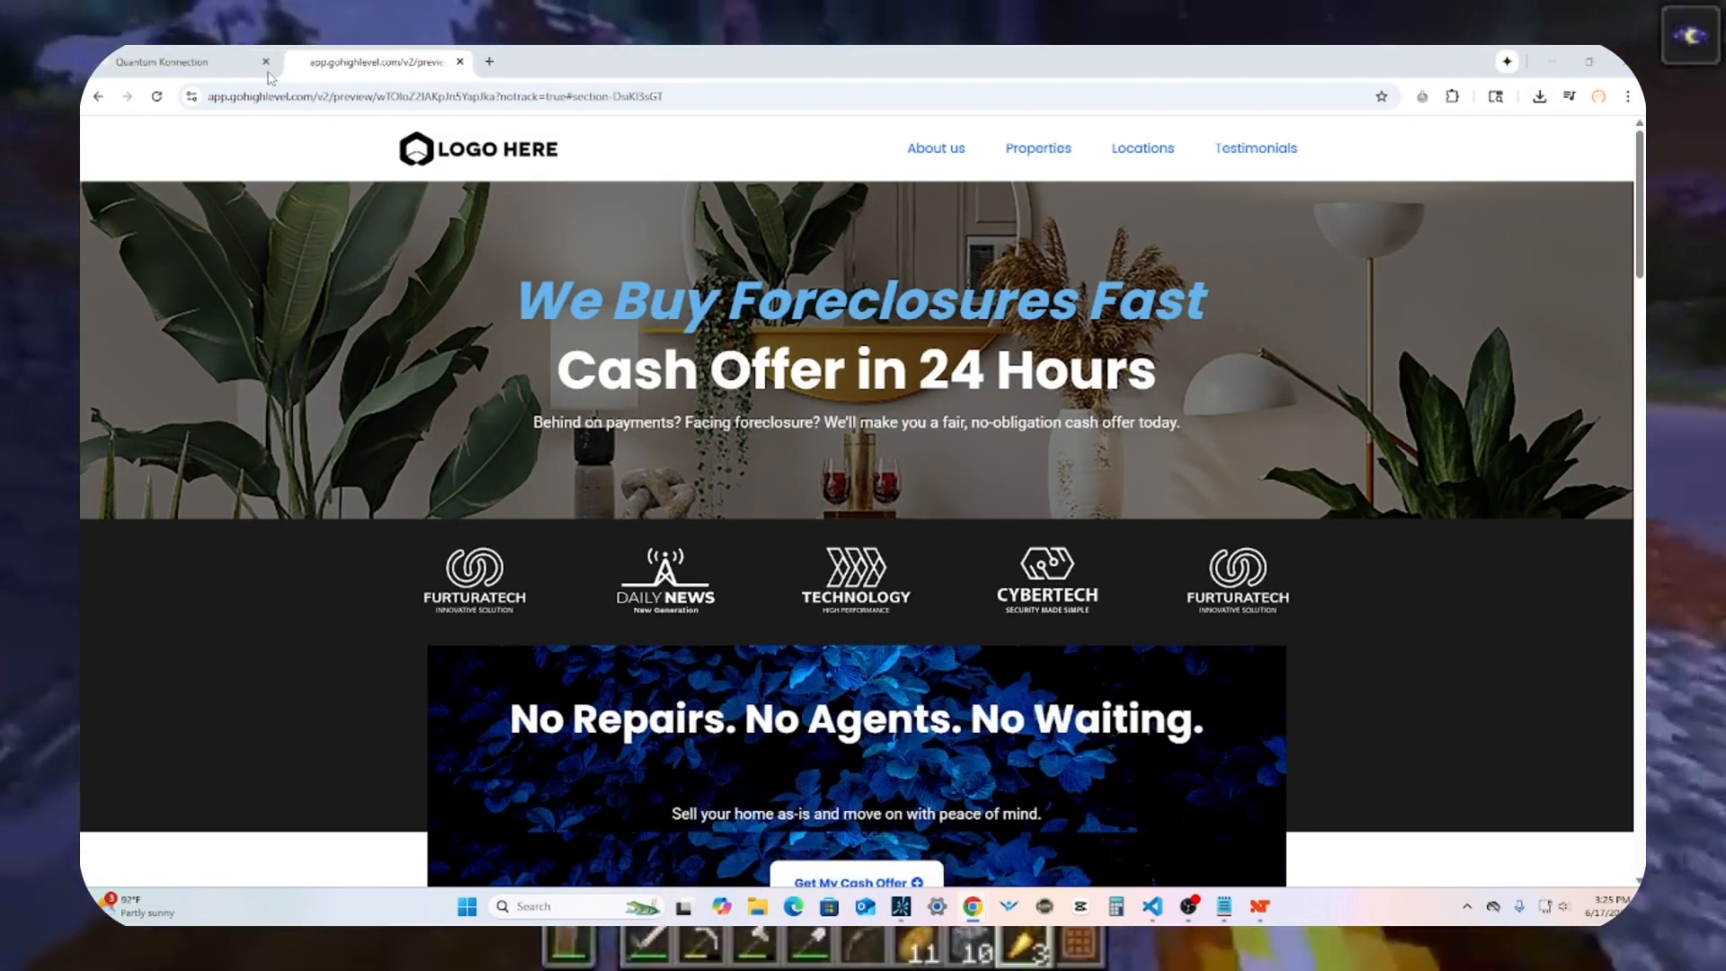
click(216, 61)
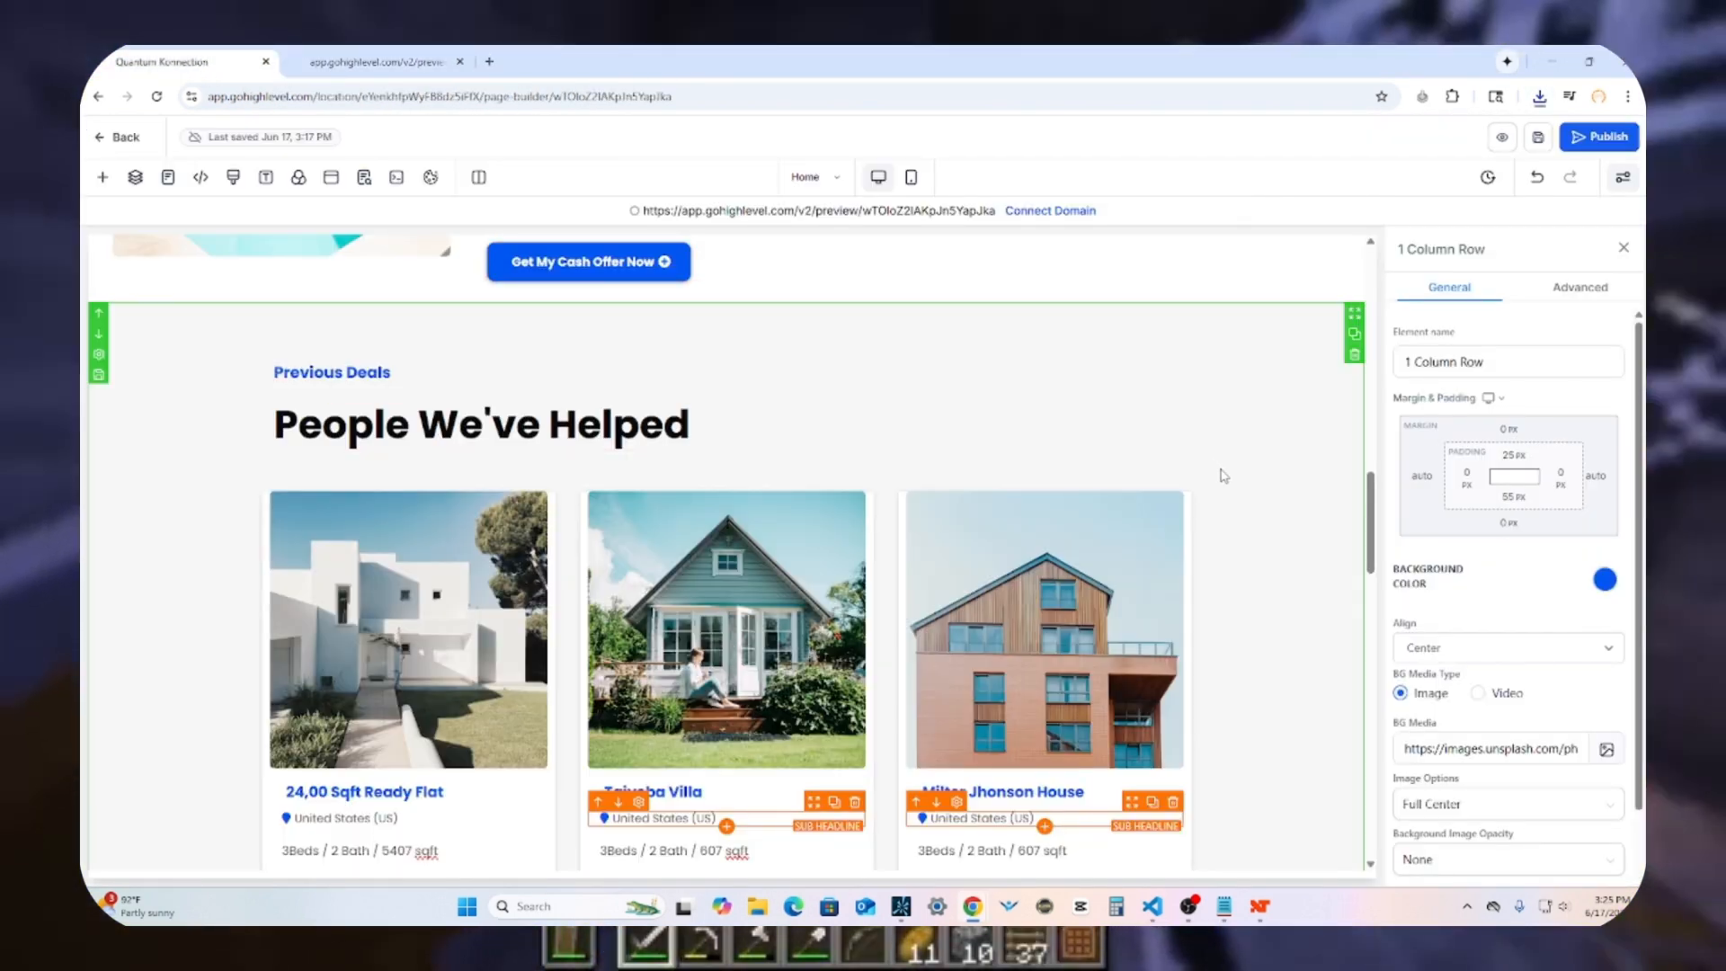
scroll(1223, 474, up, 15)
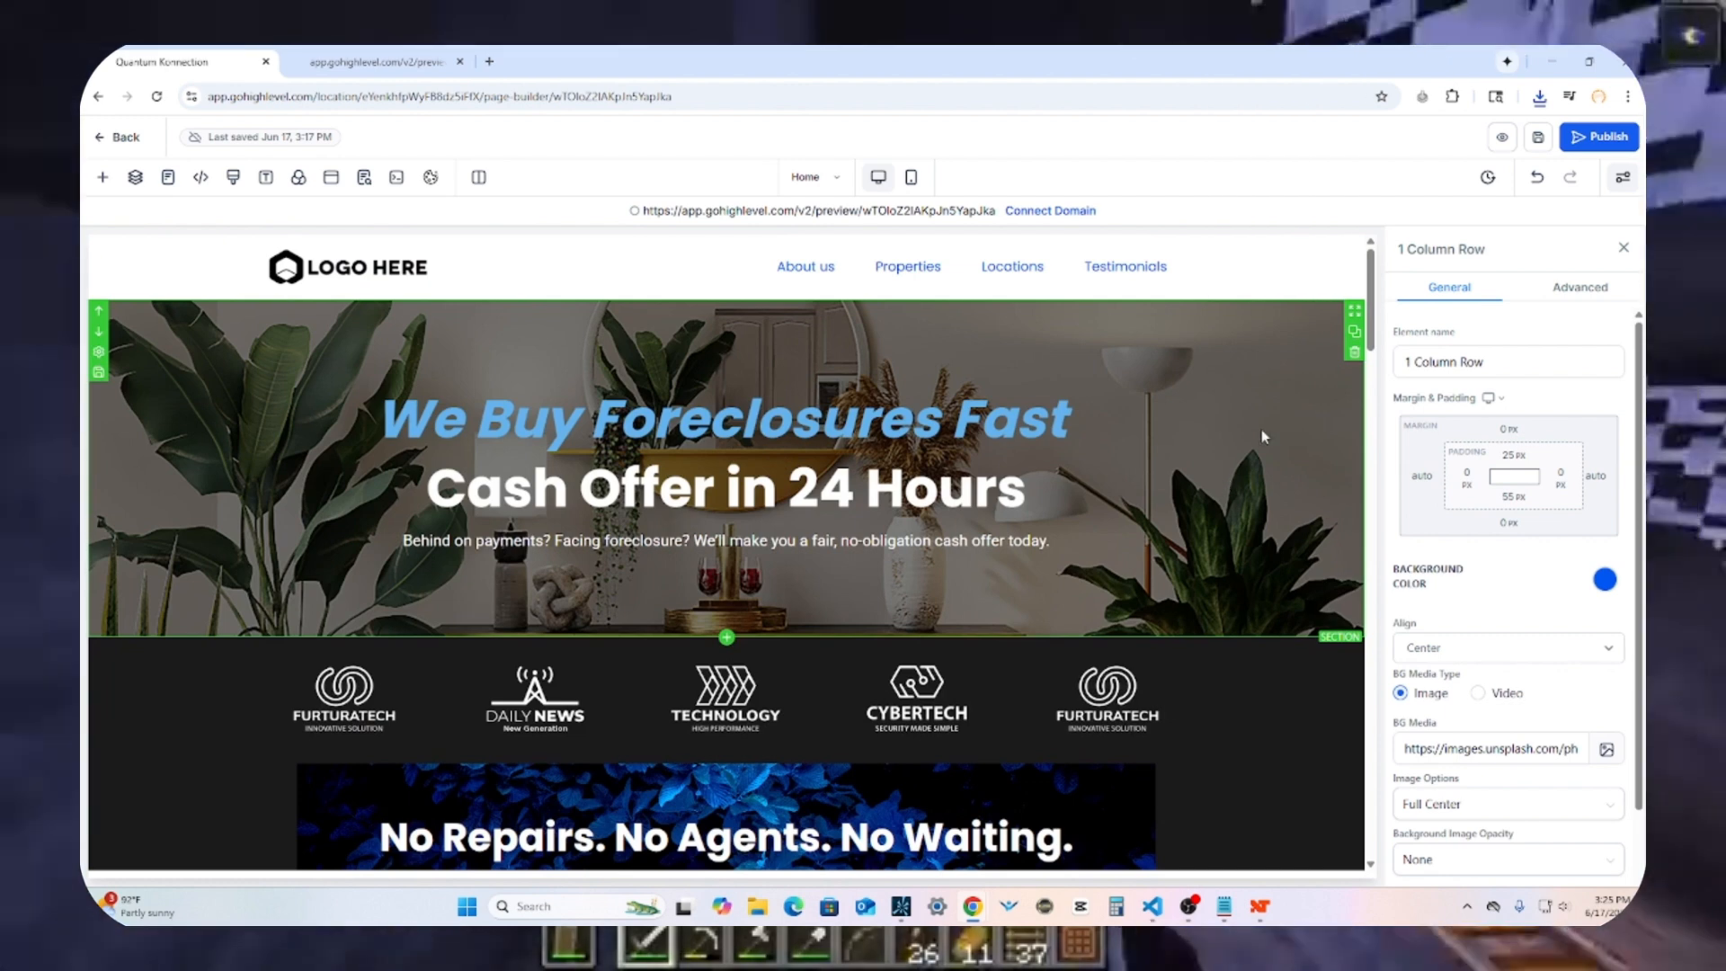
click(446, 276)
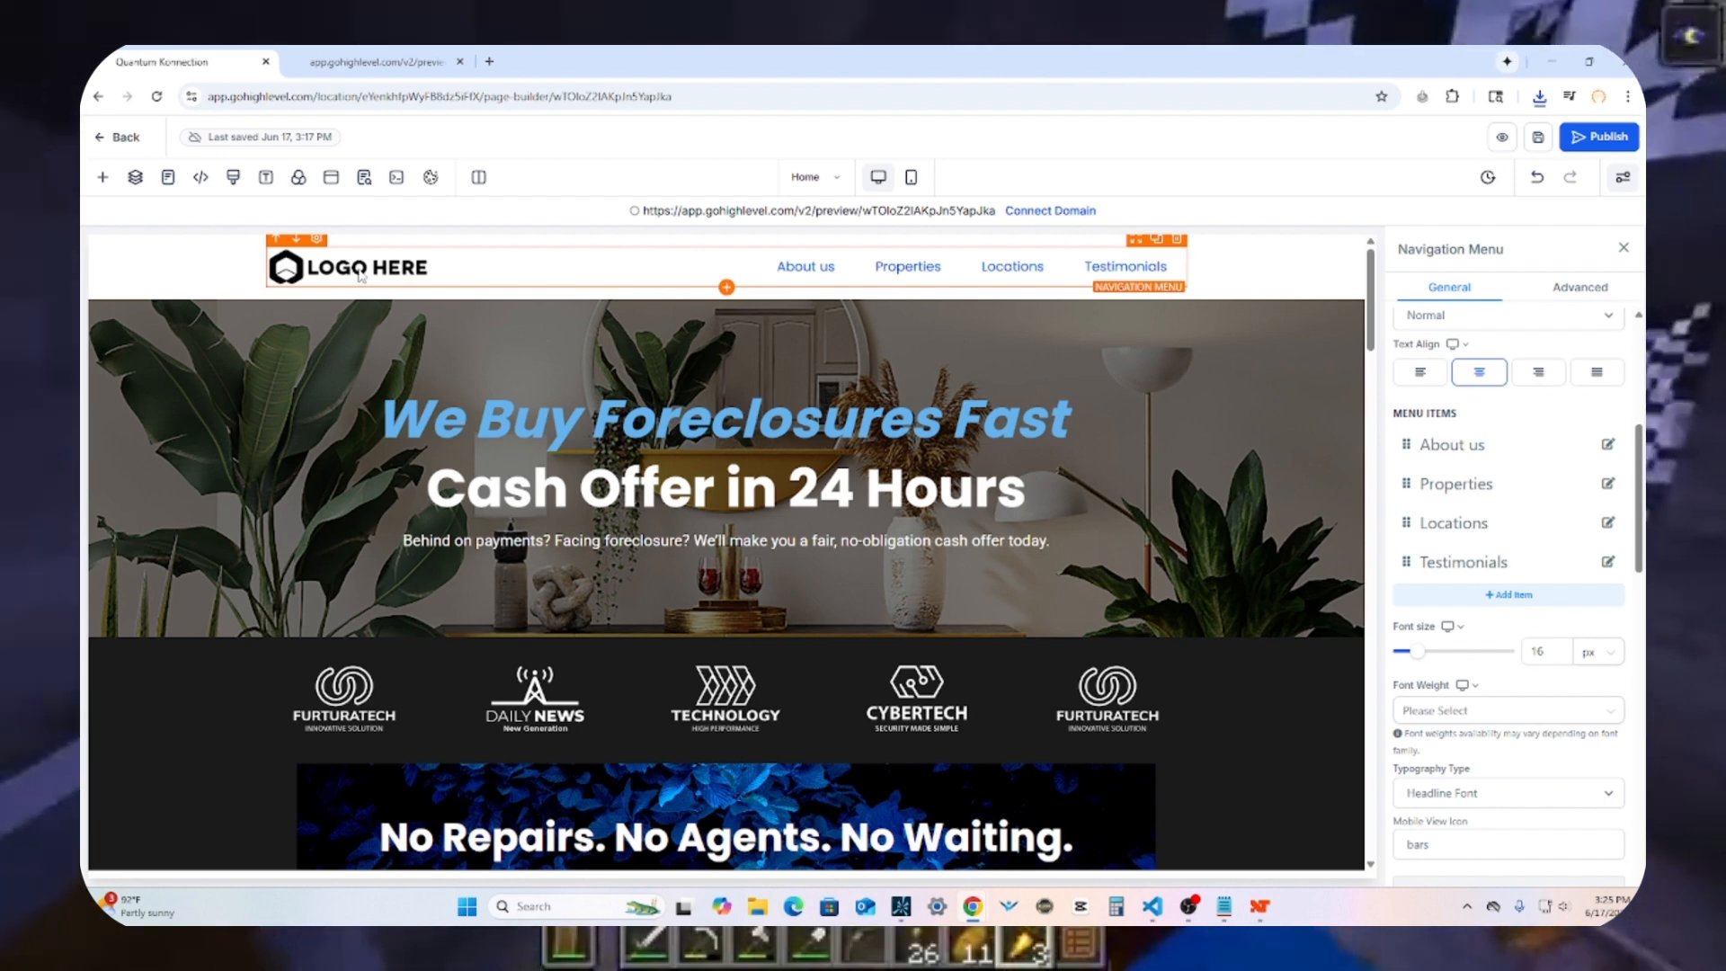
scroll(1456, 572, down, 10)
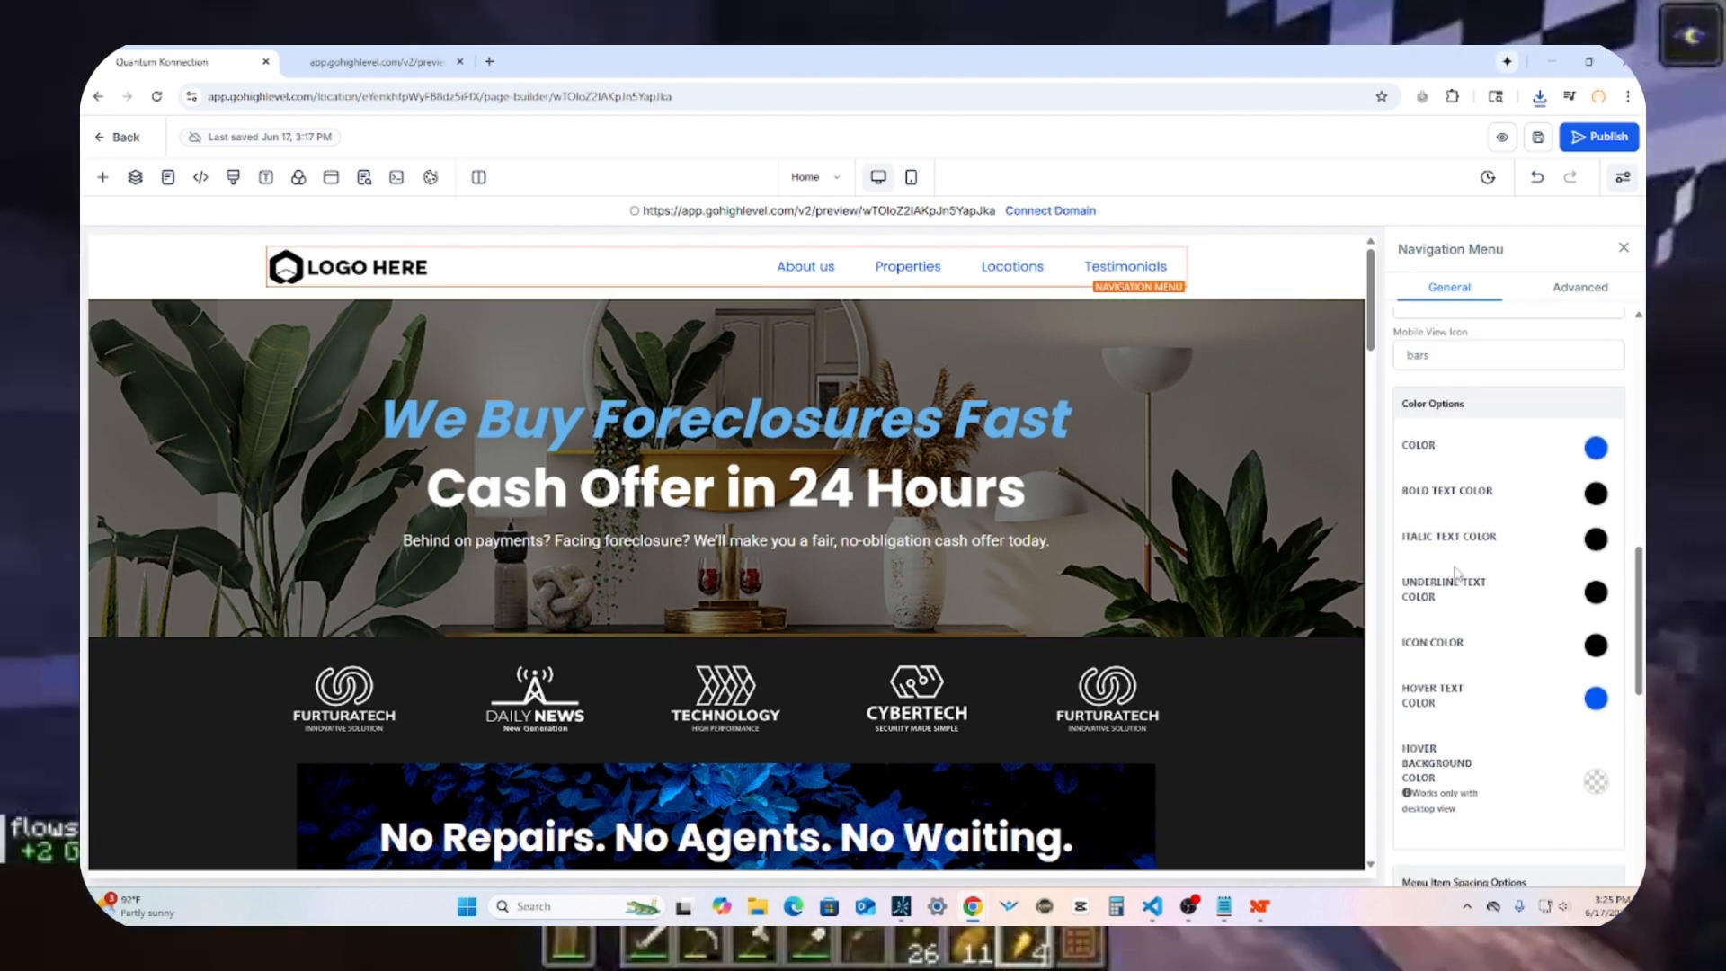
scroll(1457, 572, down, 1)
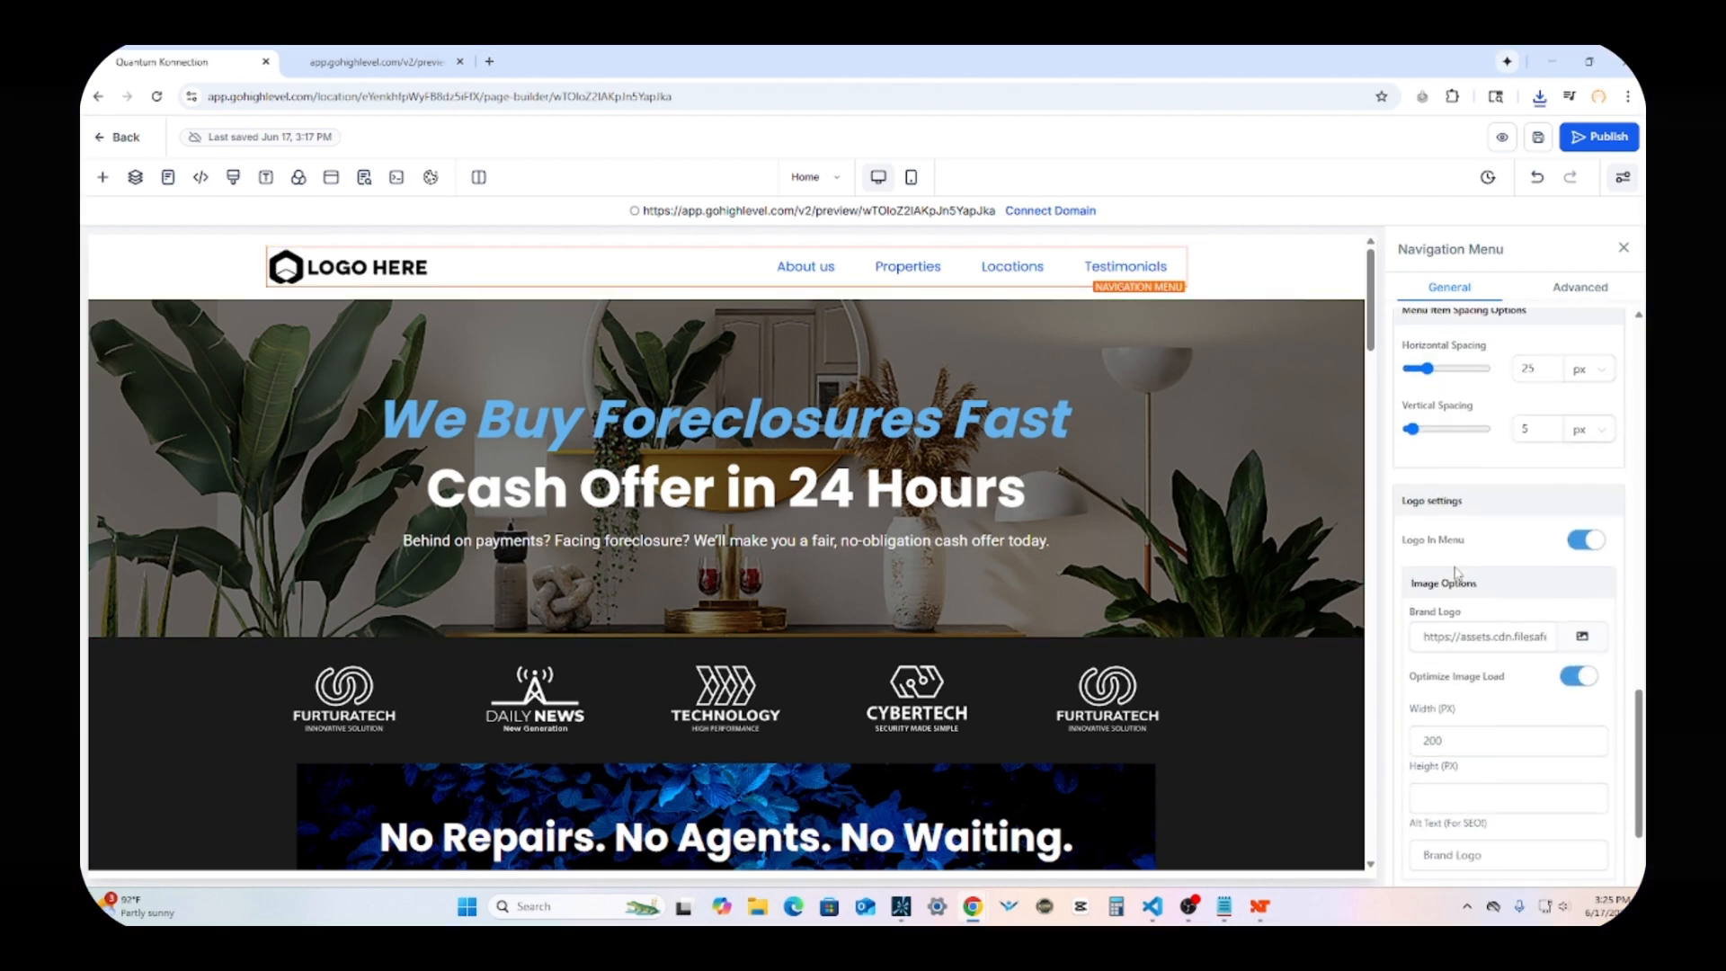
scroll(1457, 573, down, 2)
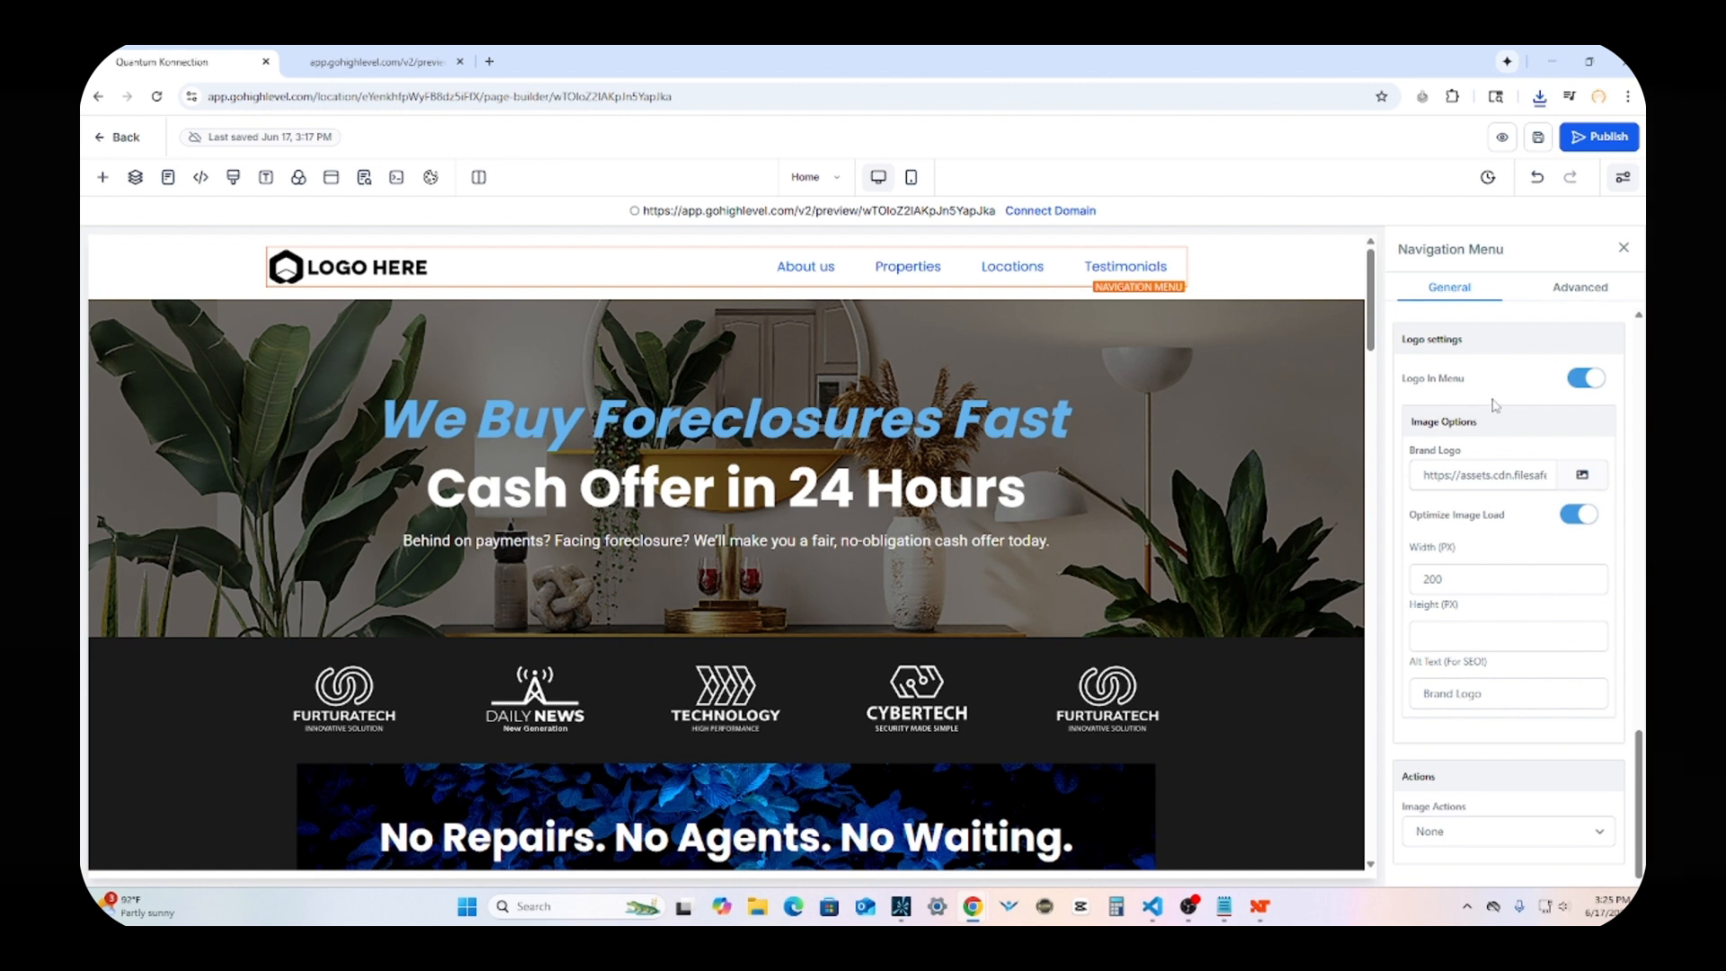
click(1583, 478)
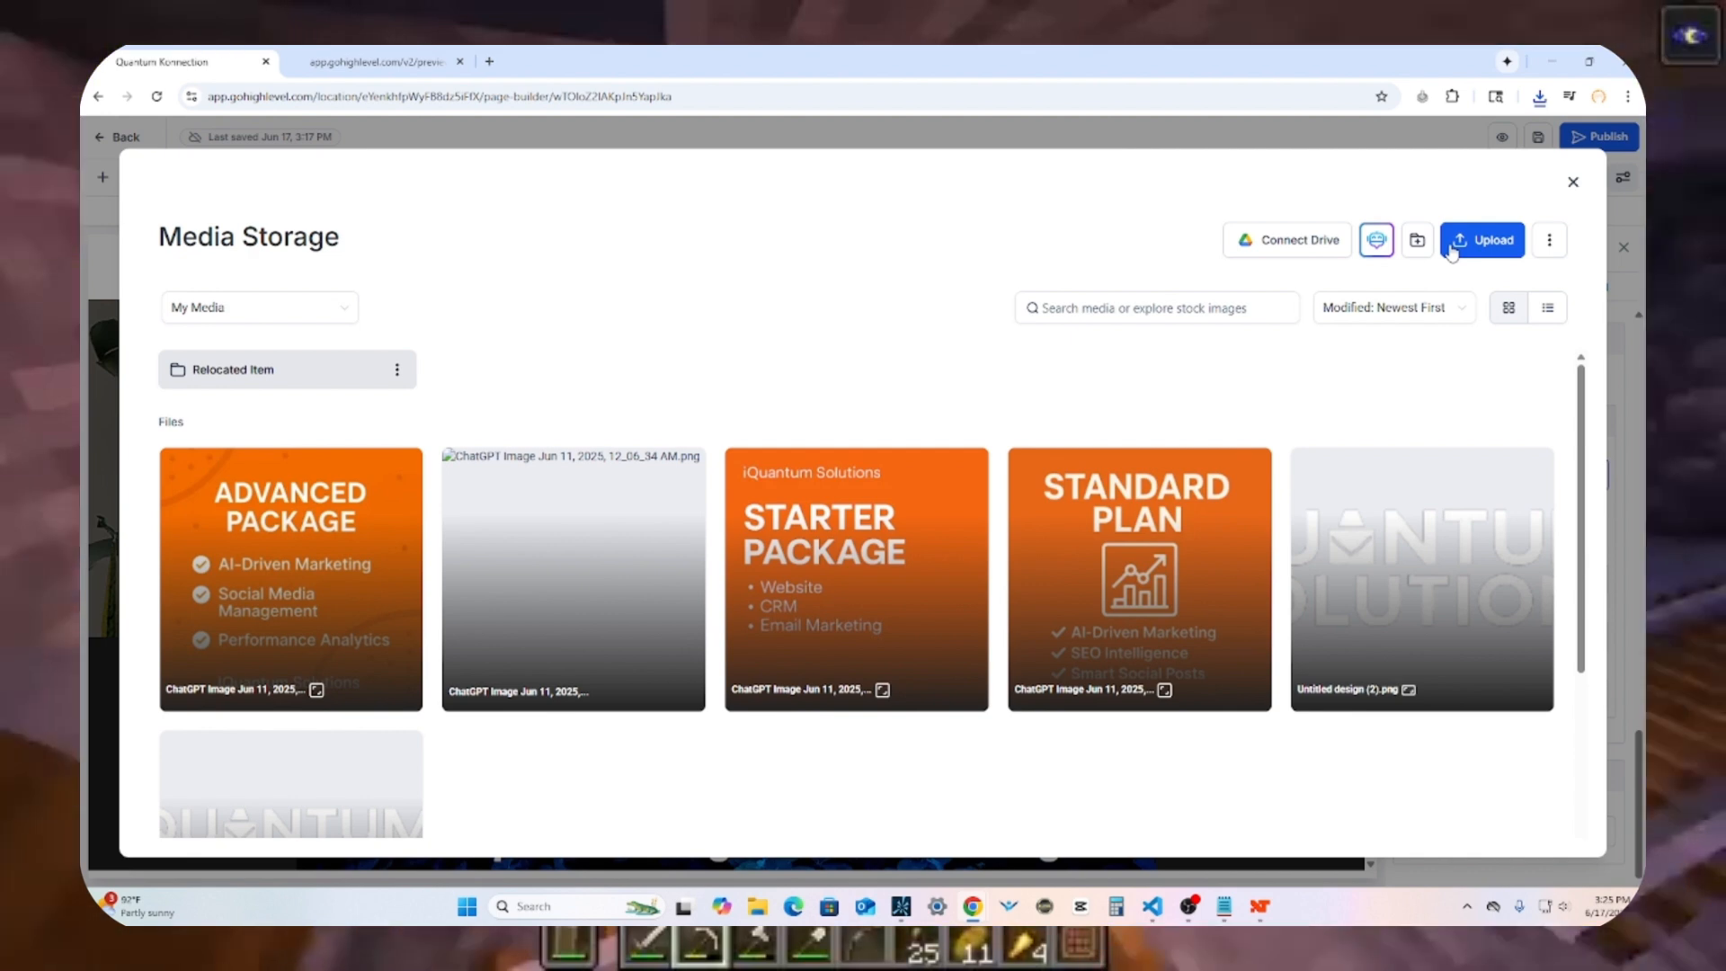
key(Escape)
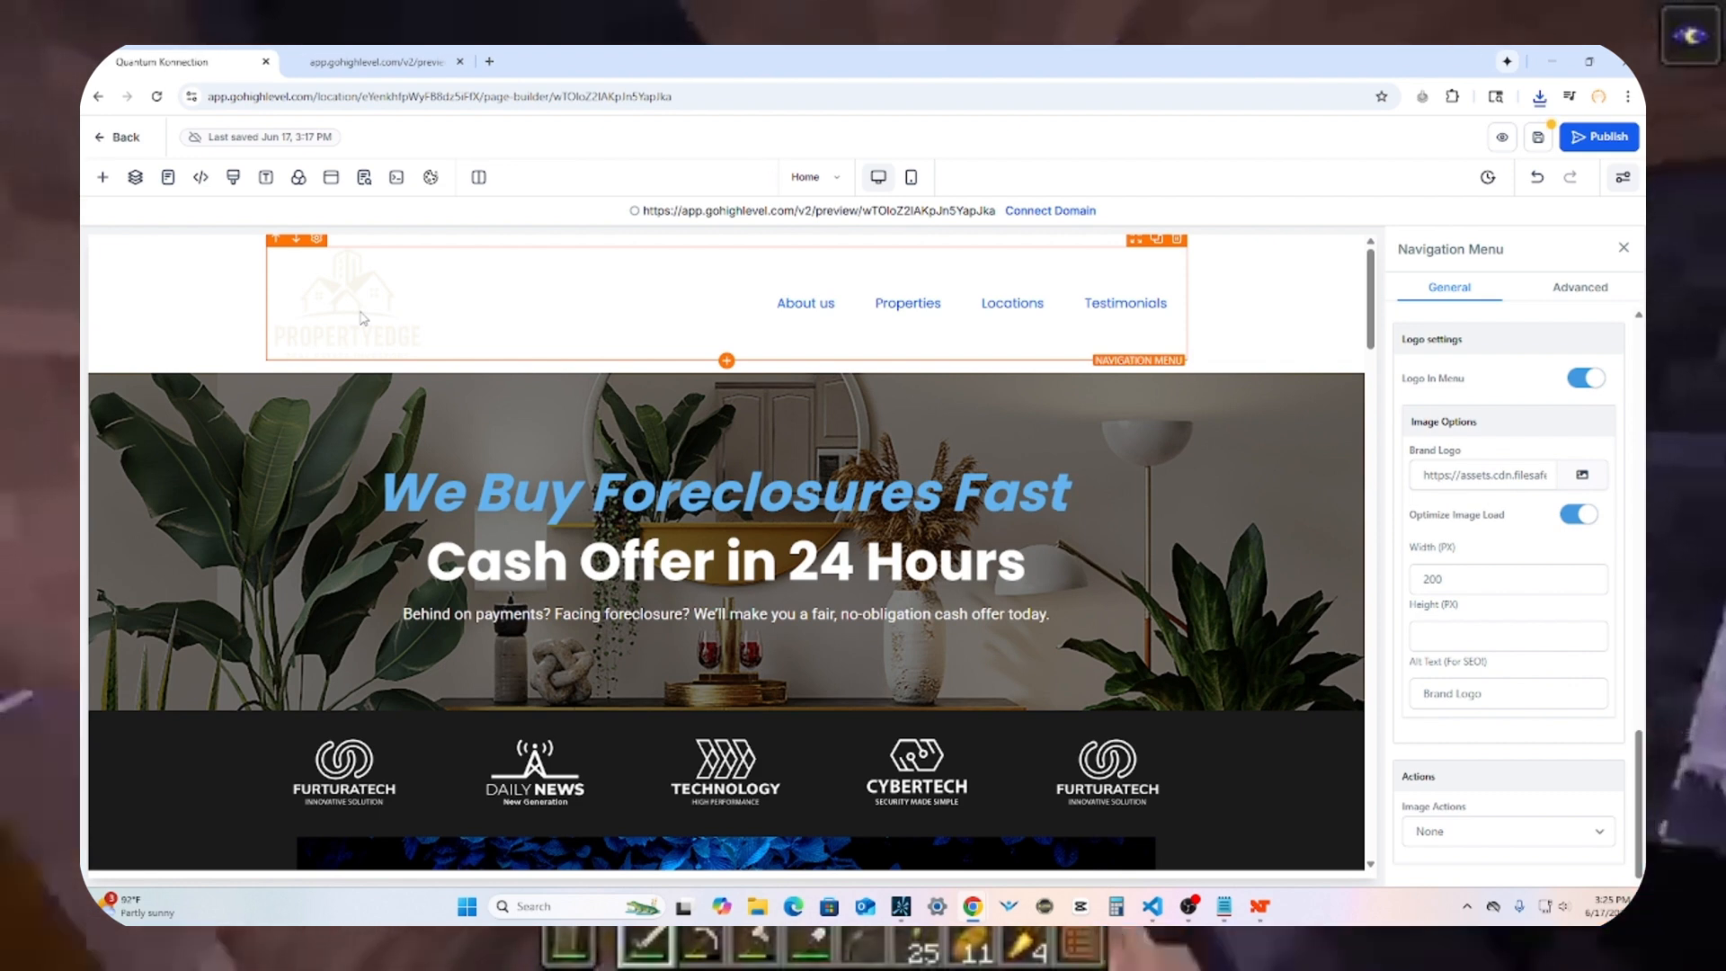
Step: Return to Canva and recolour the logo image light blue by setting both its temperature and tint to -100
key(ctrl+Tab)
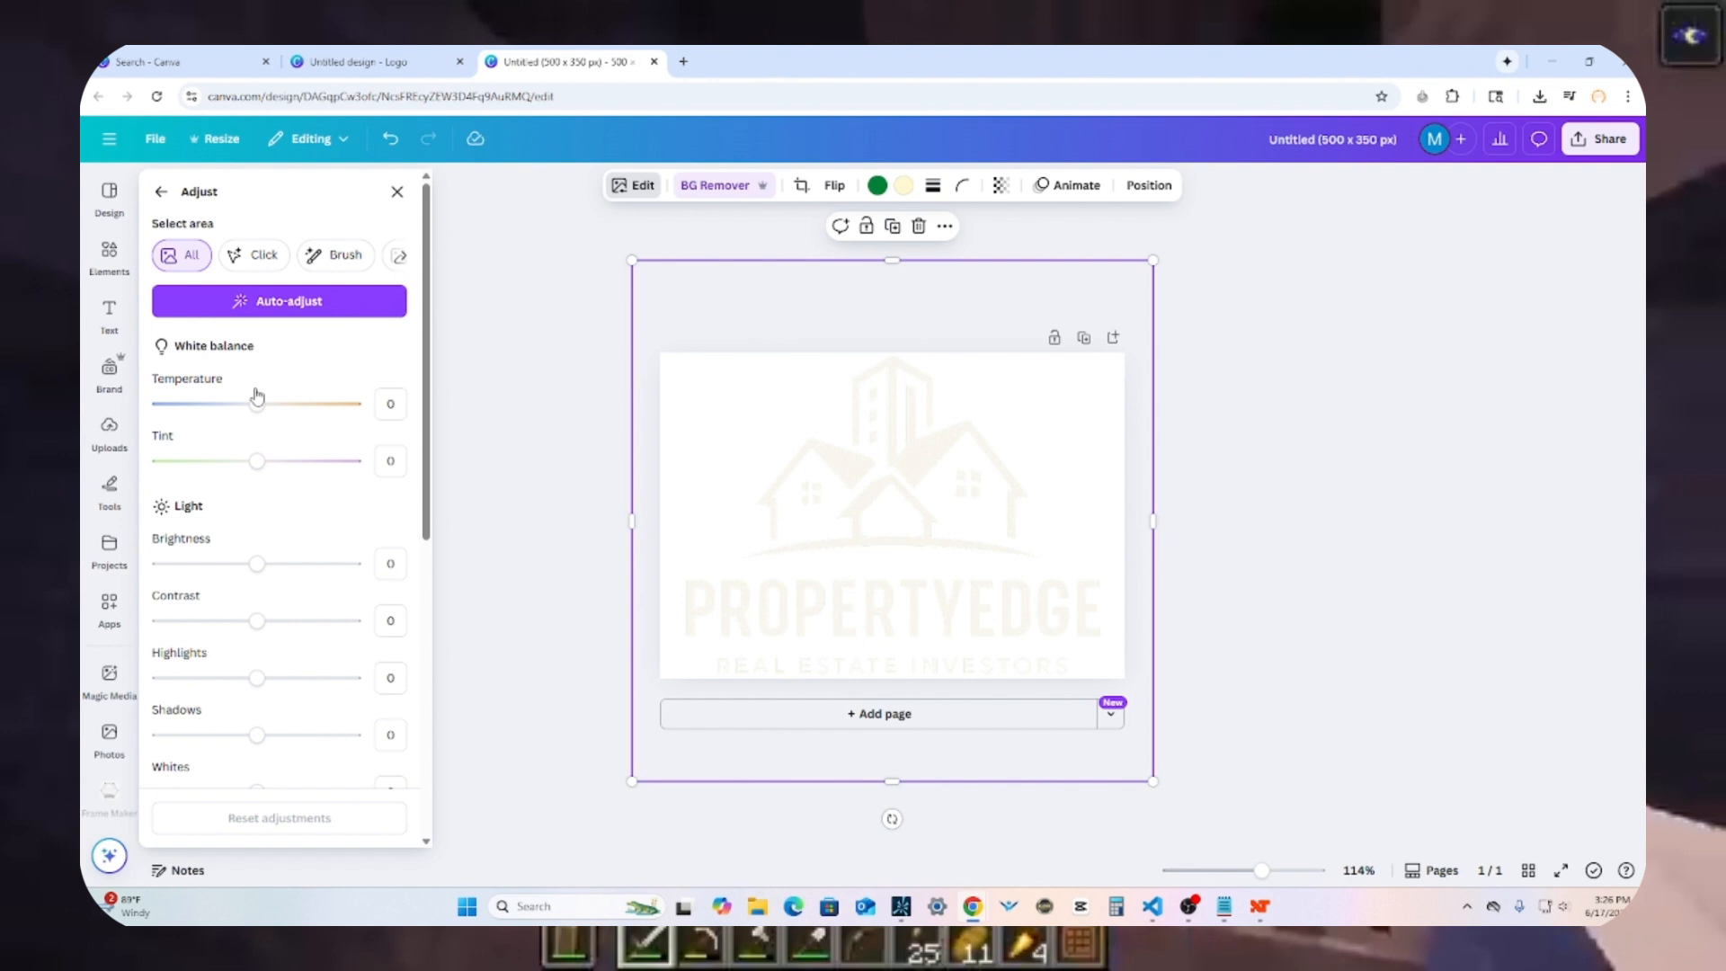
drag(257, 402, 159, 404)
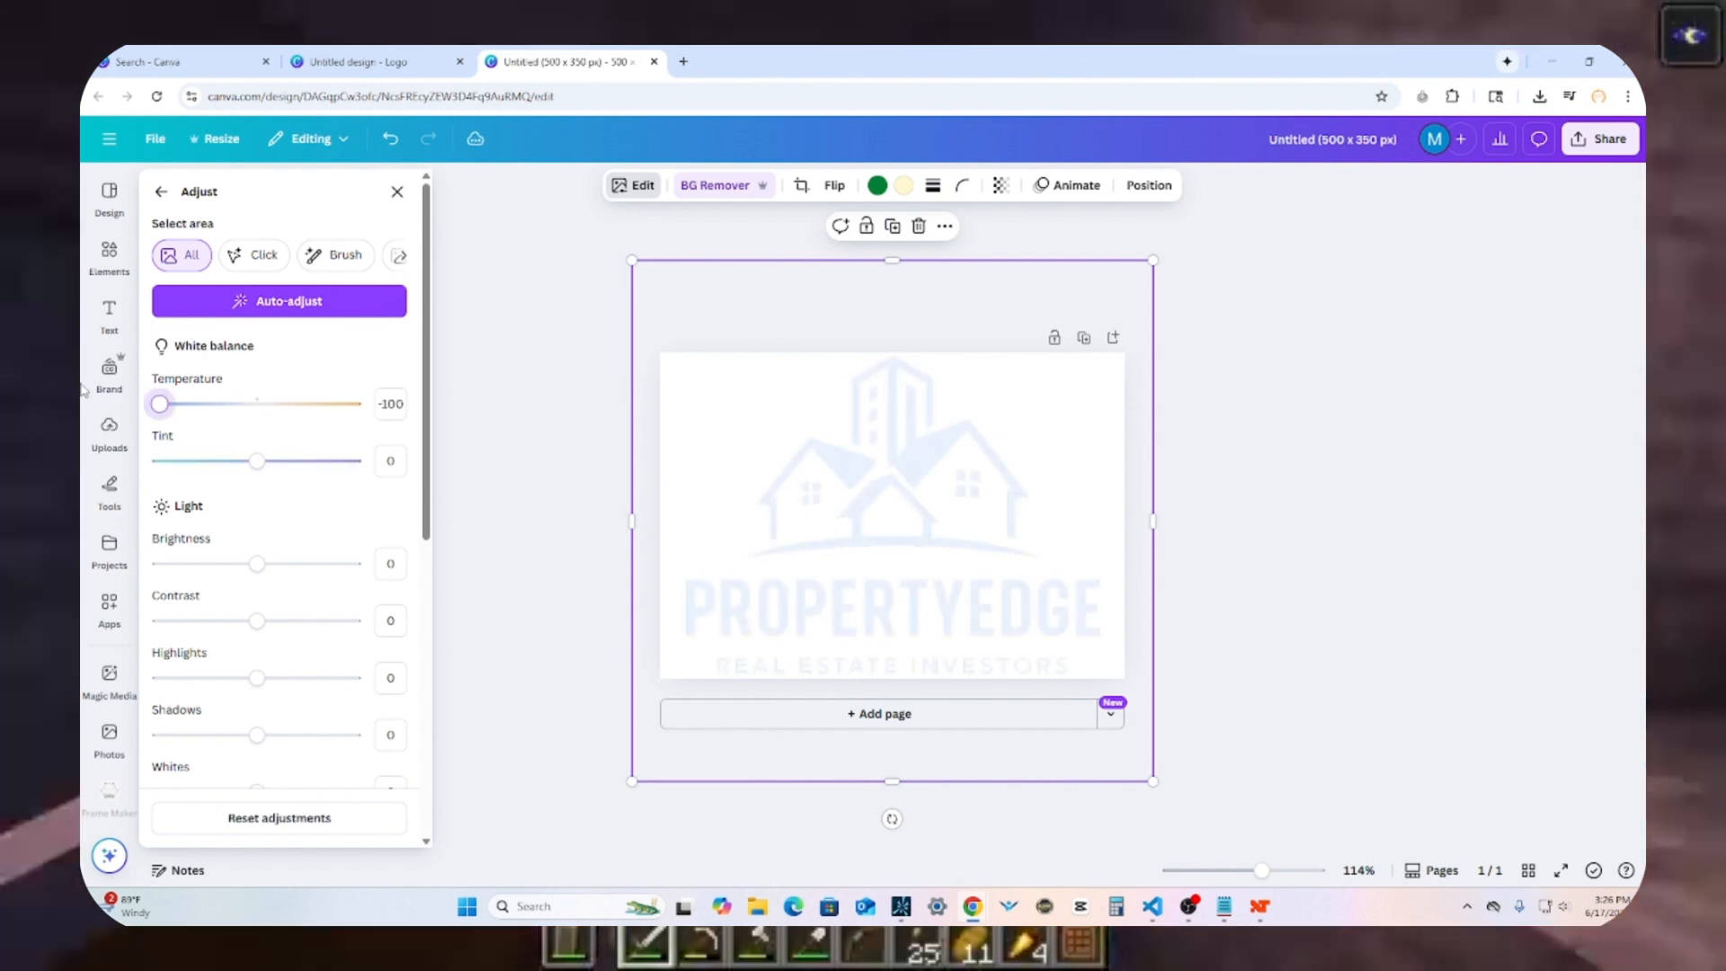
drag(256, 460, 158, 461)
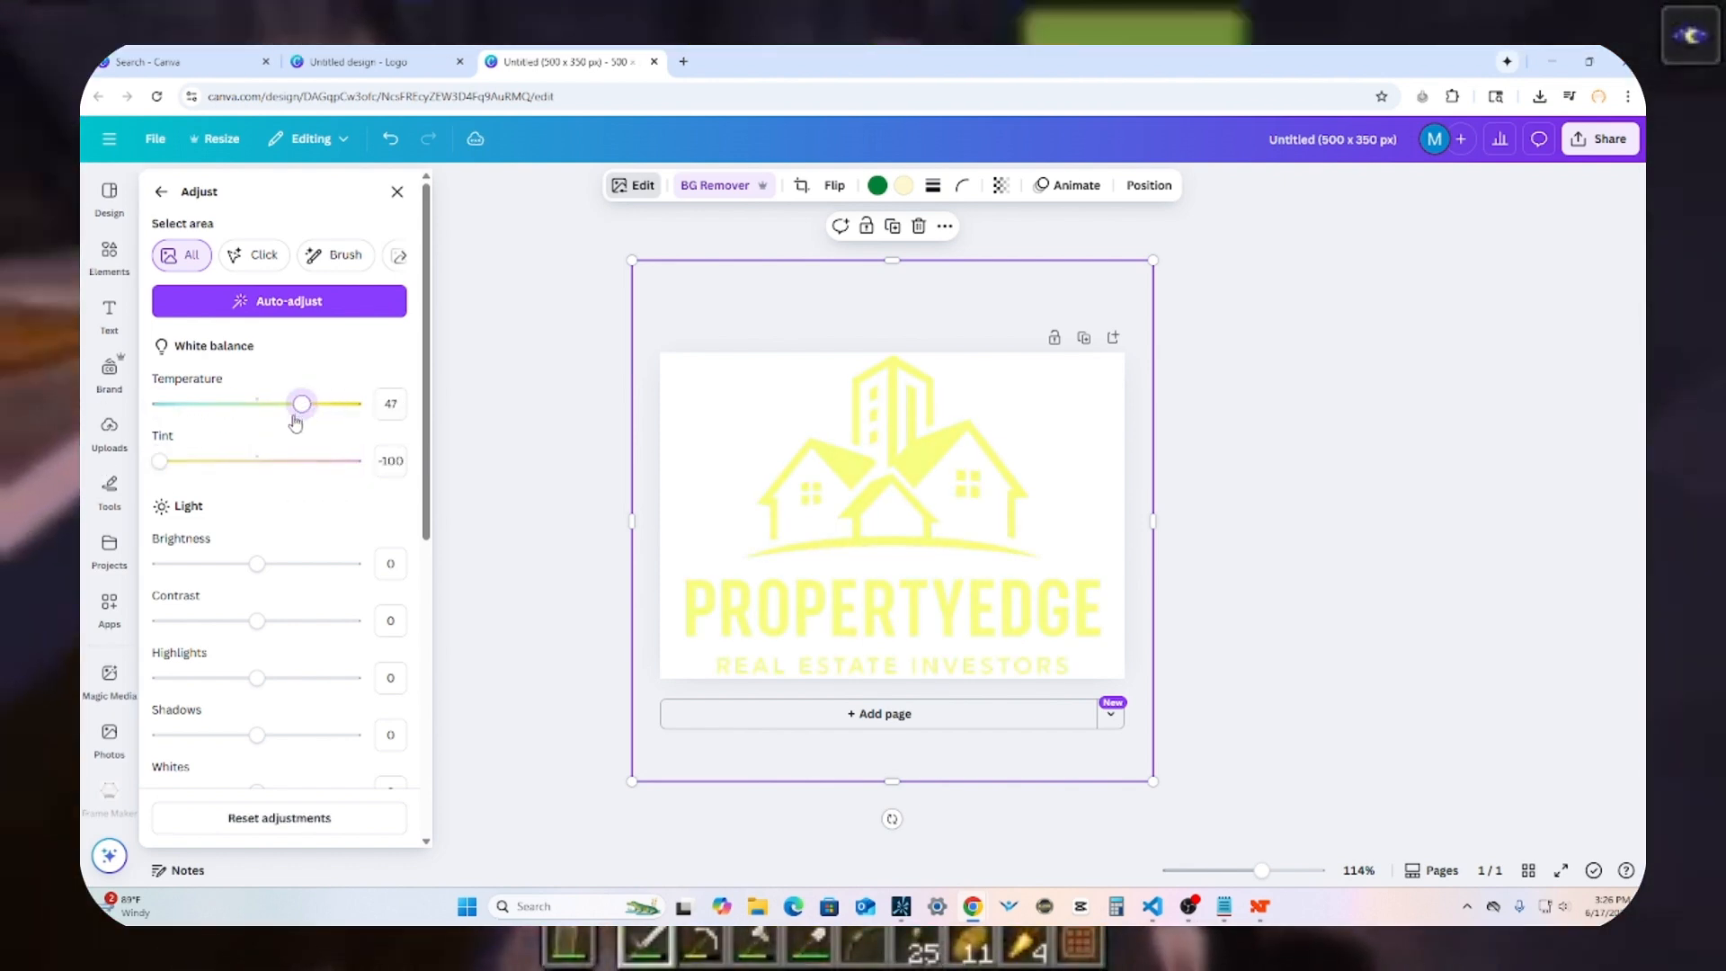
drag(295, 422, 181, 419)
Step: Try darkening the logo image with a brightness of -91, and undo that change
drag(256, 564, 168, 563)
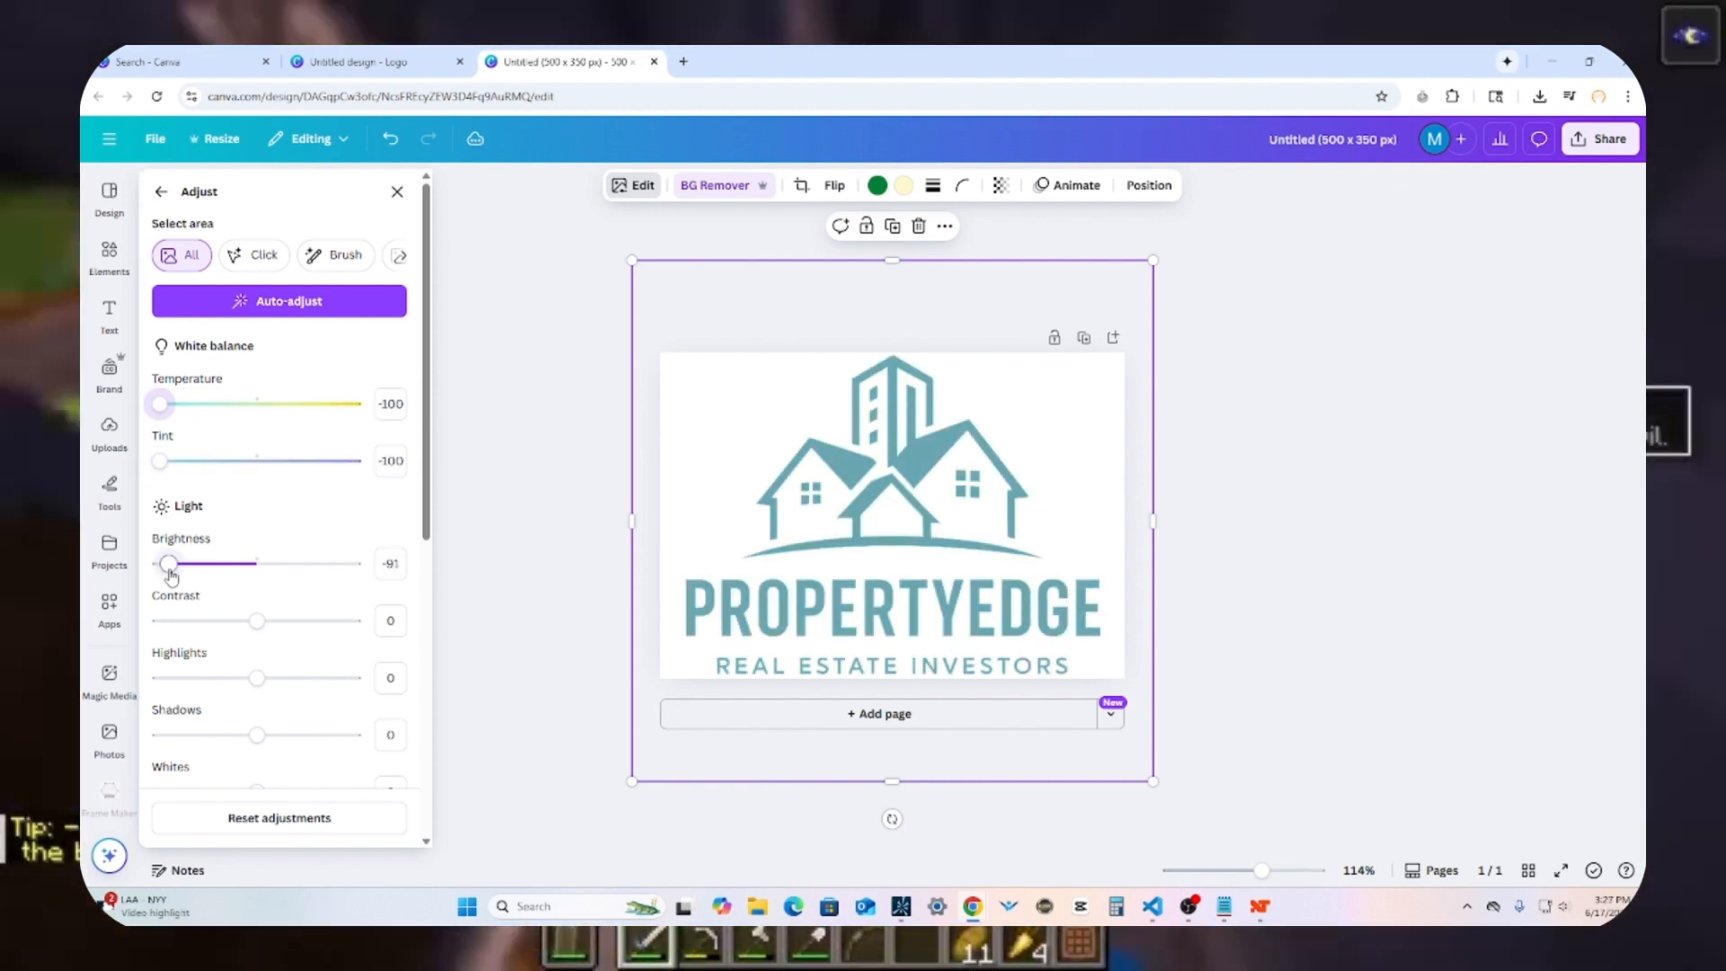
key(ctrl+z)
key(ctrl+z)
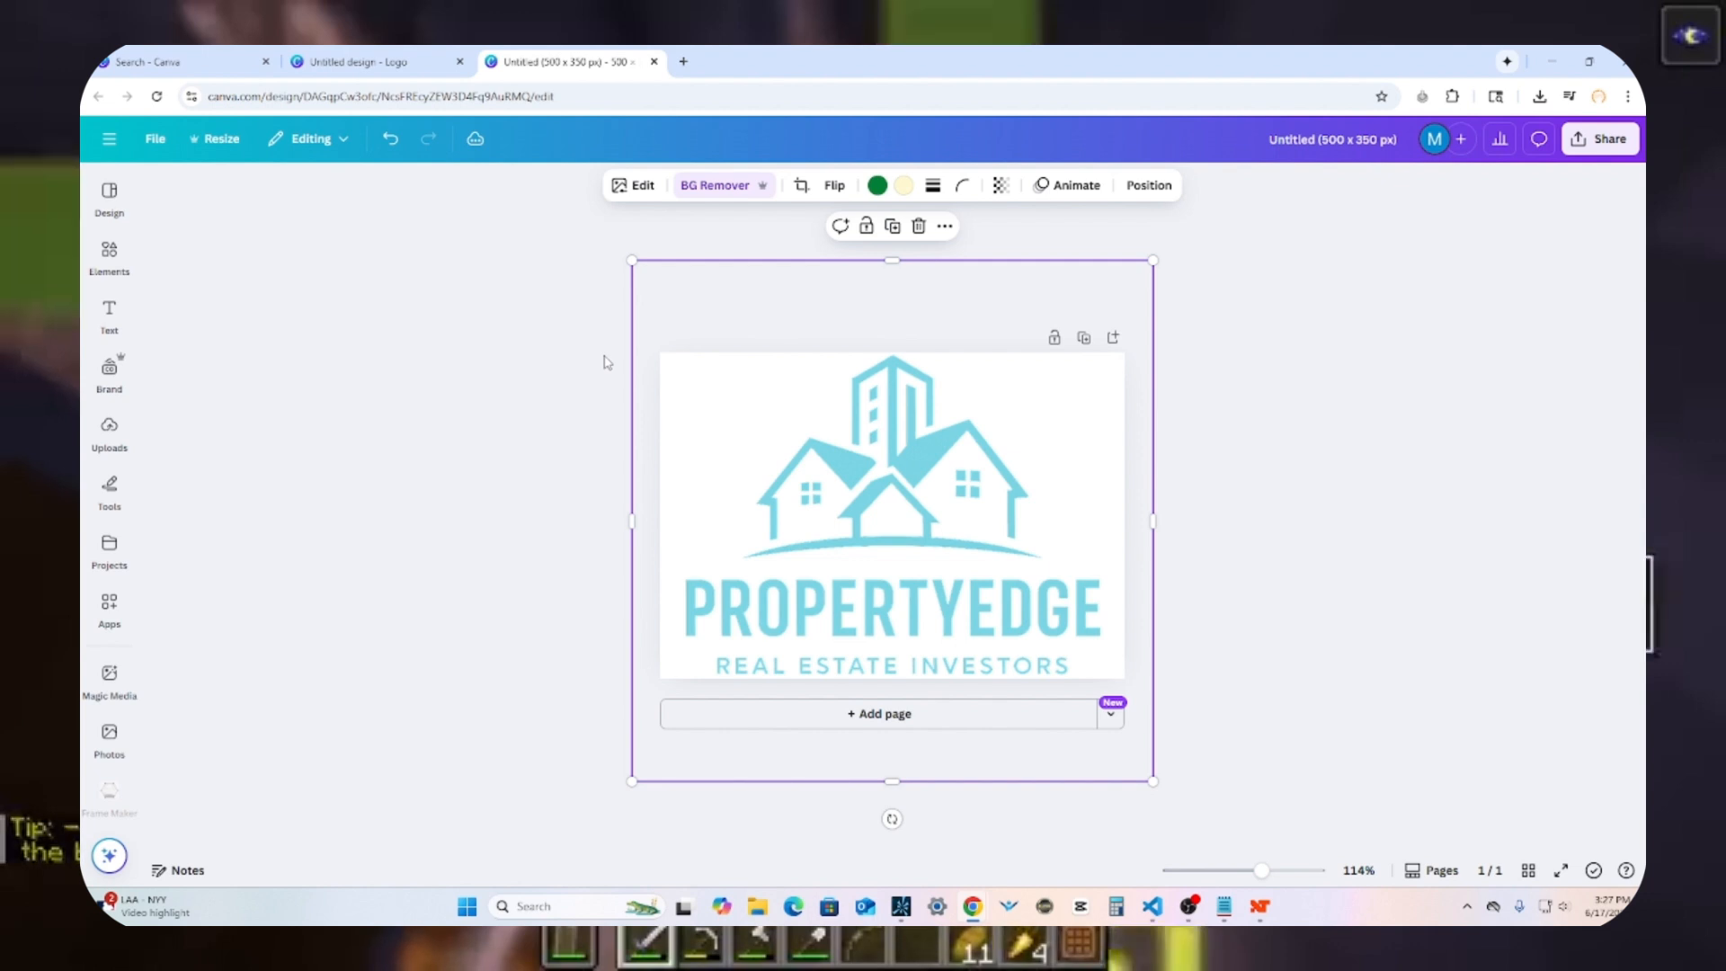
Step: Download the light blue logo as a PNG with a transparent background
click(1597, 131)
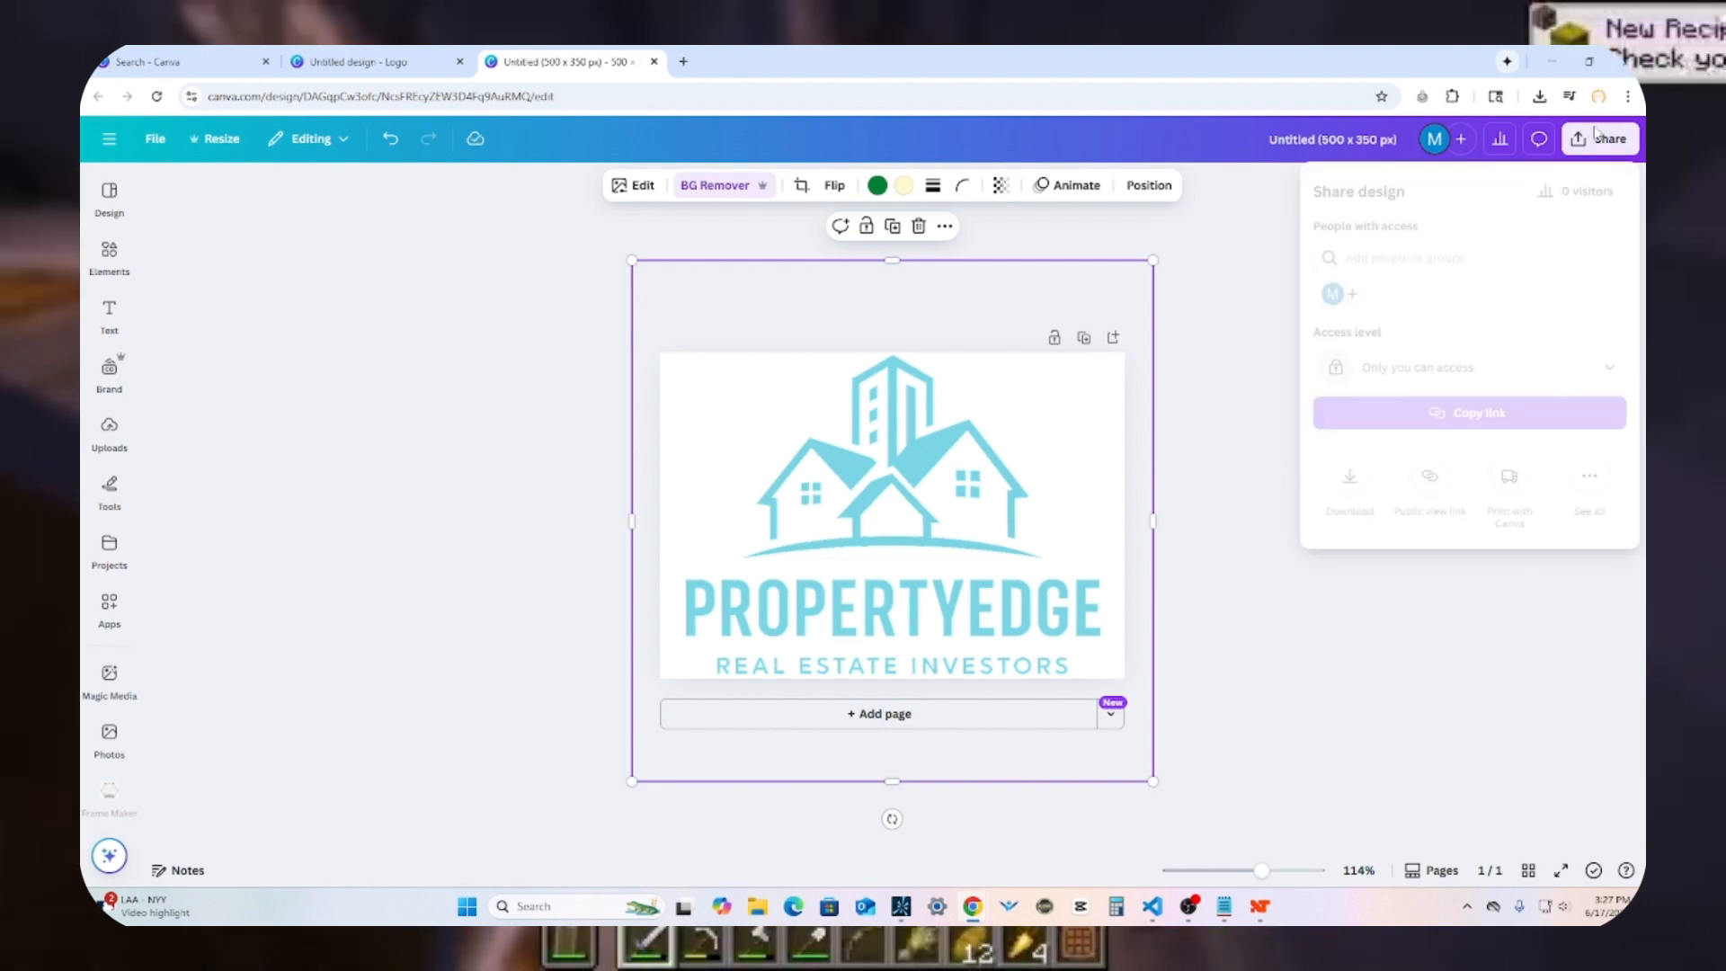
click(1349, 477)
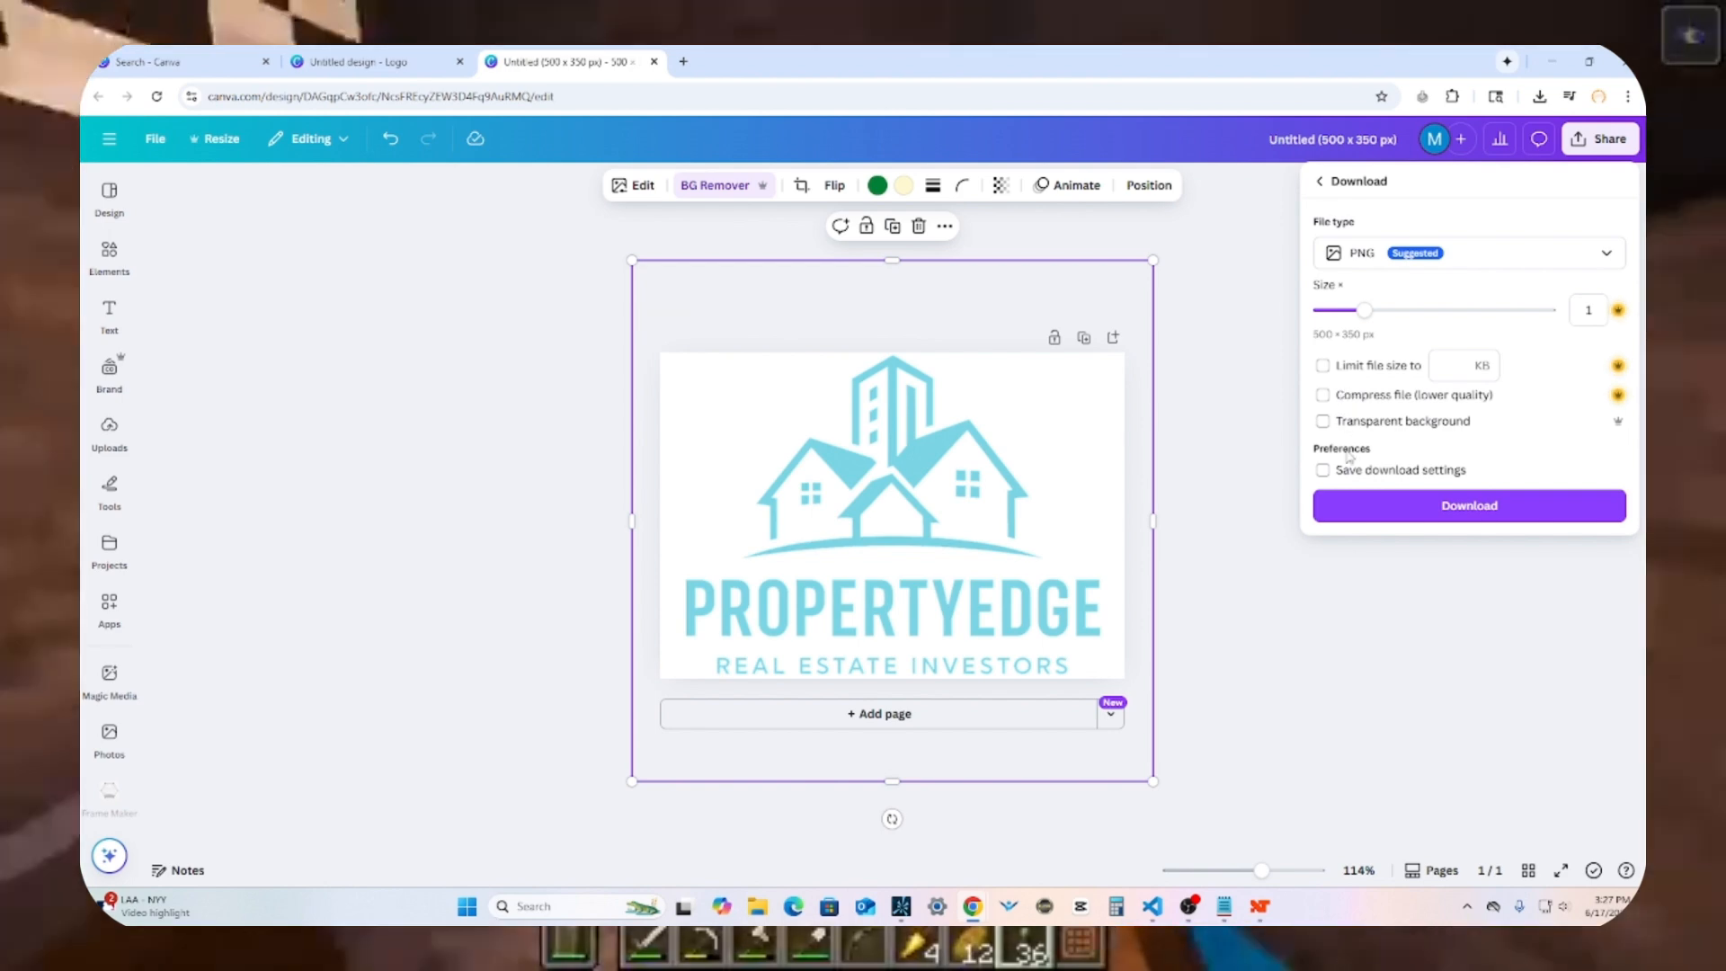
click(1322, 421)
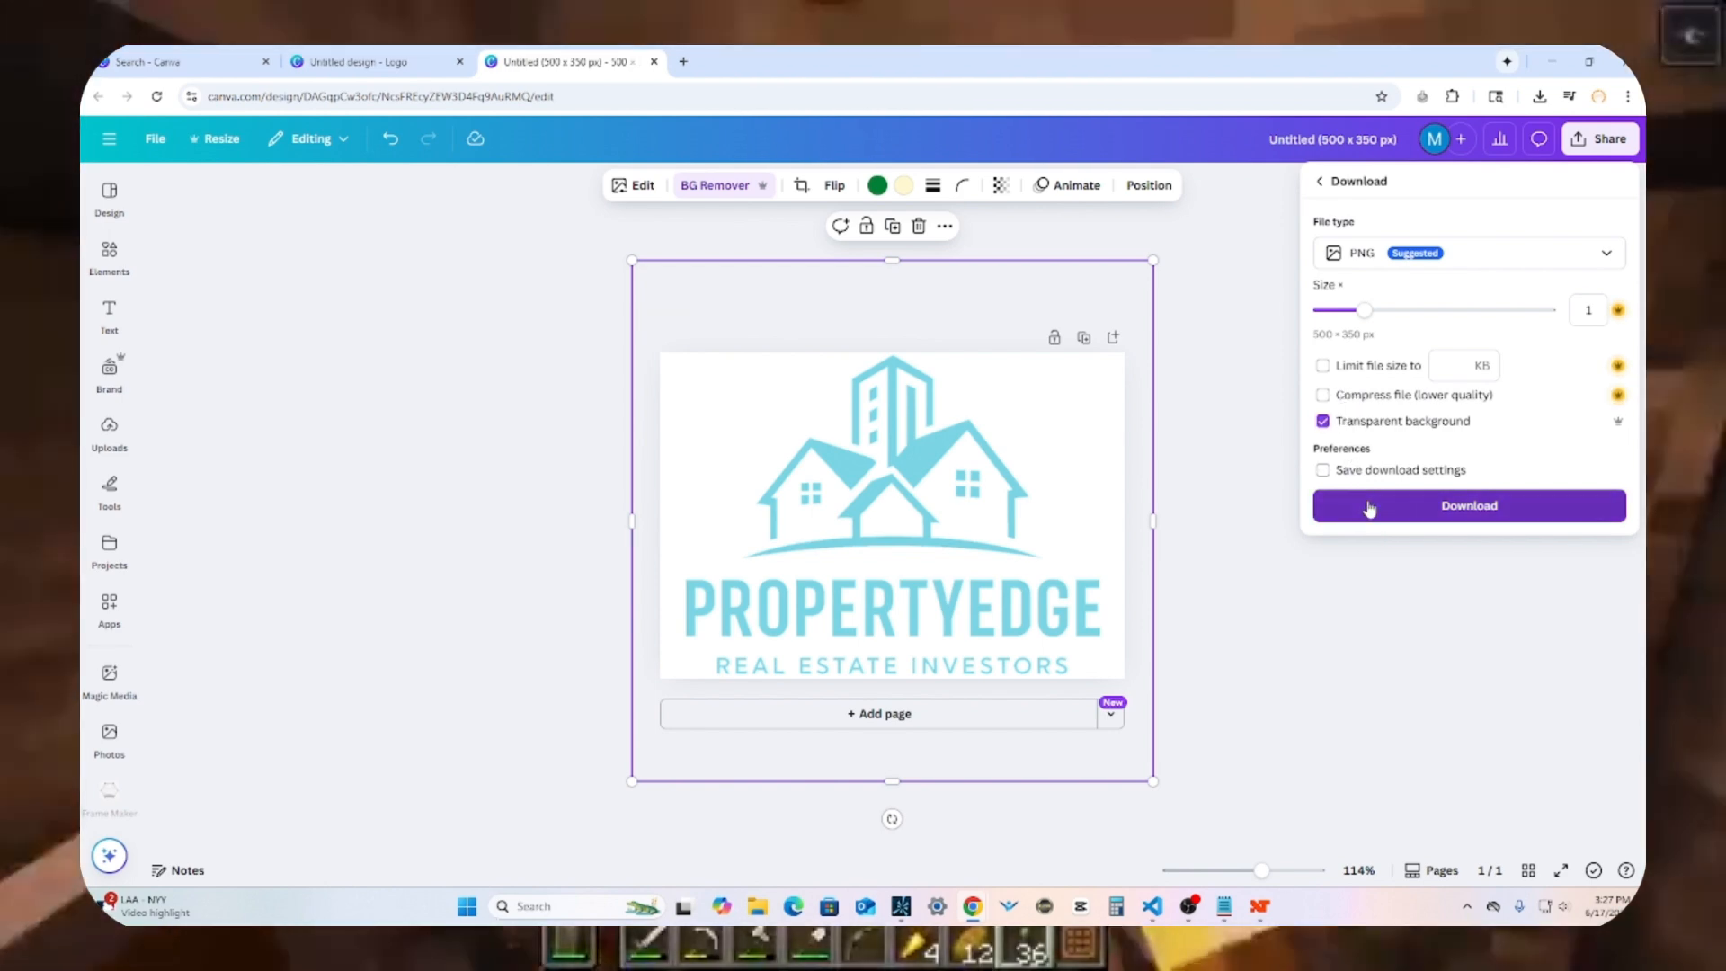
click(1365, 508)
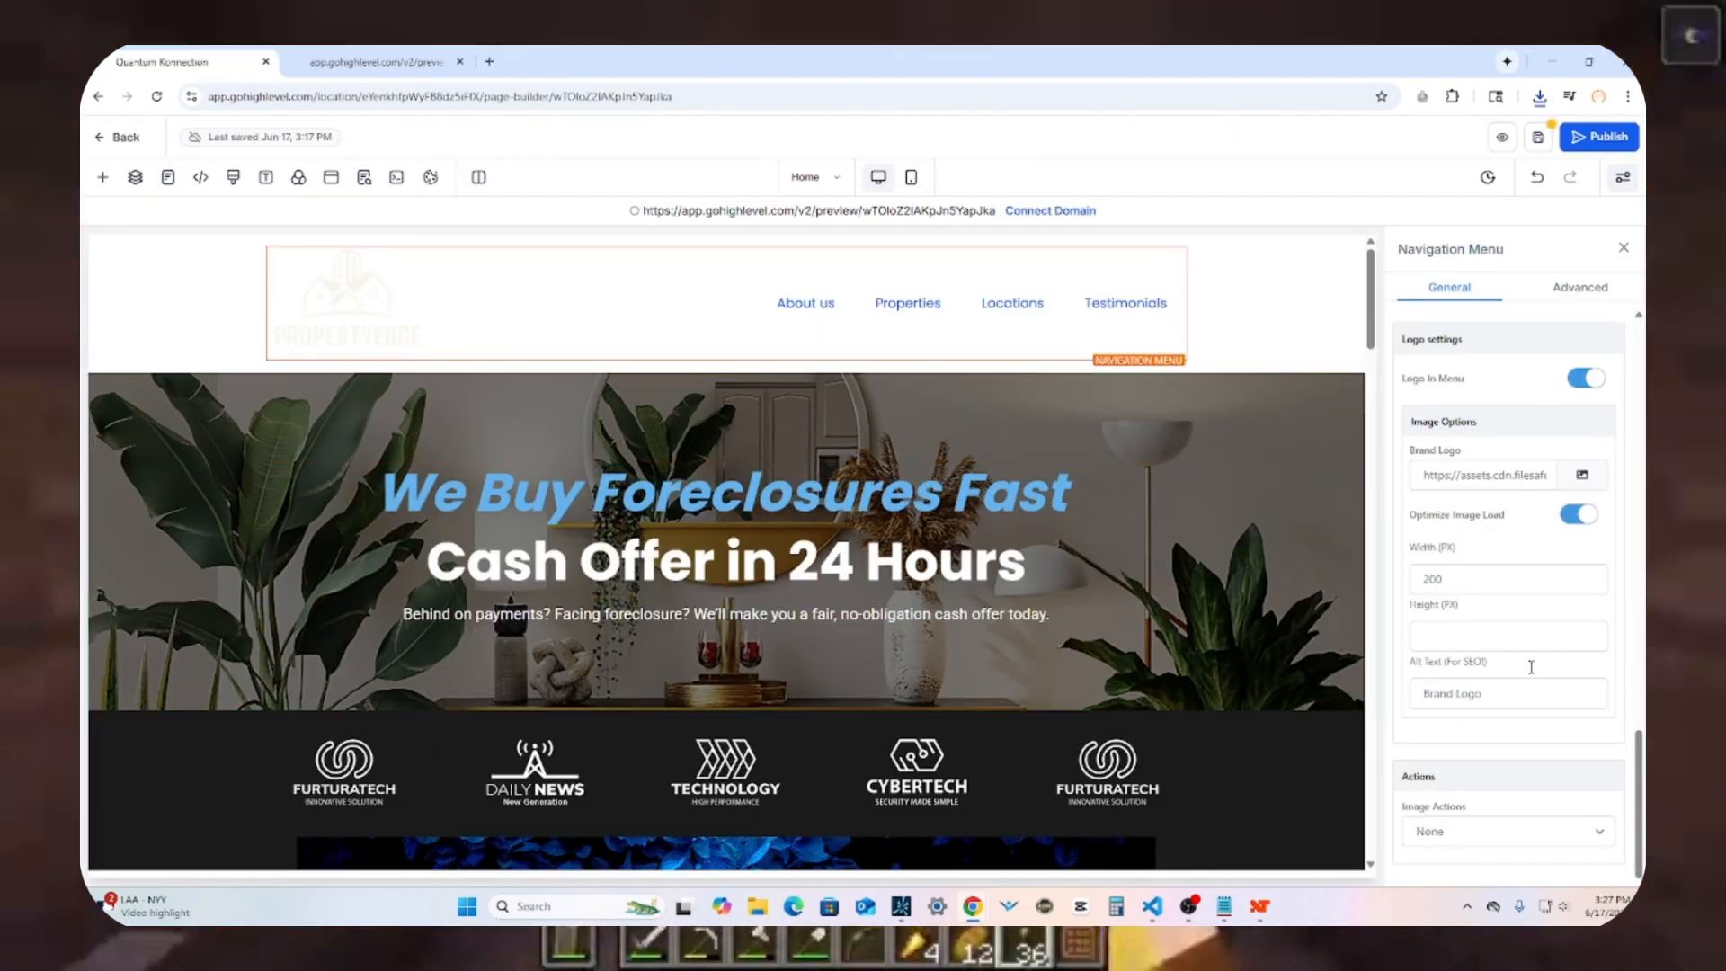
Step: In HighLevel, upload "Untitled (500 x 350 px) (1)" and set it as the navigation menu's brand logo
click(1582, 474)
click(1482, 239)
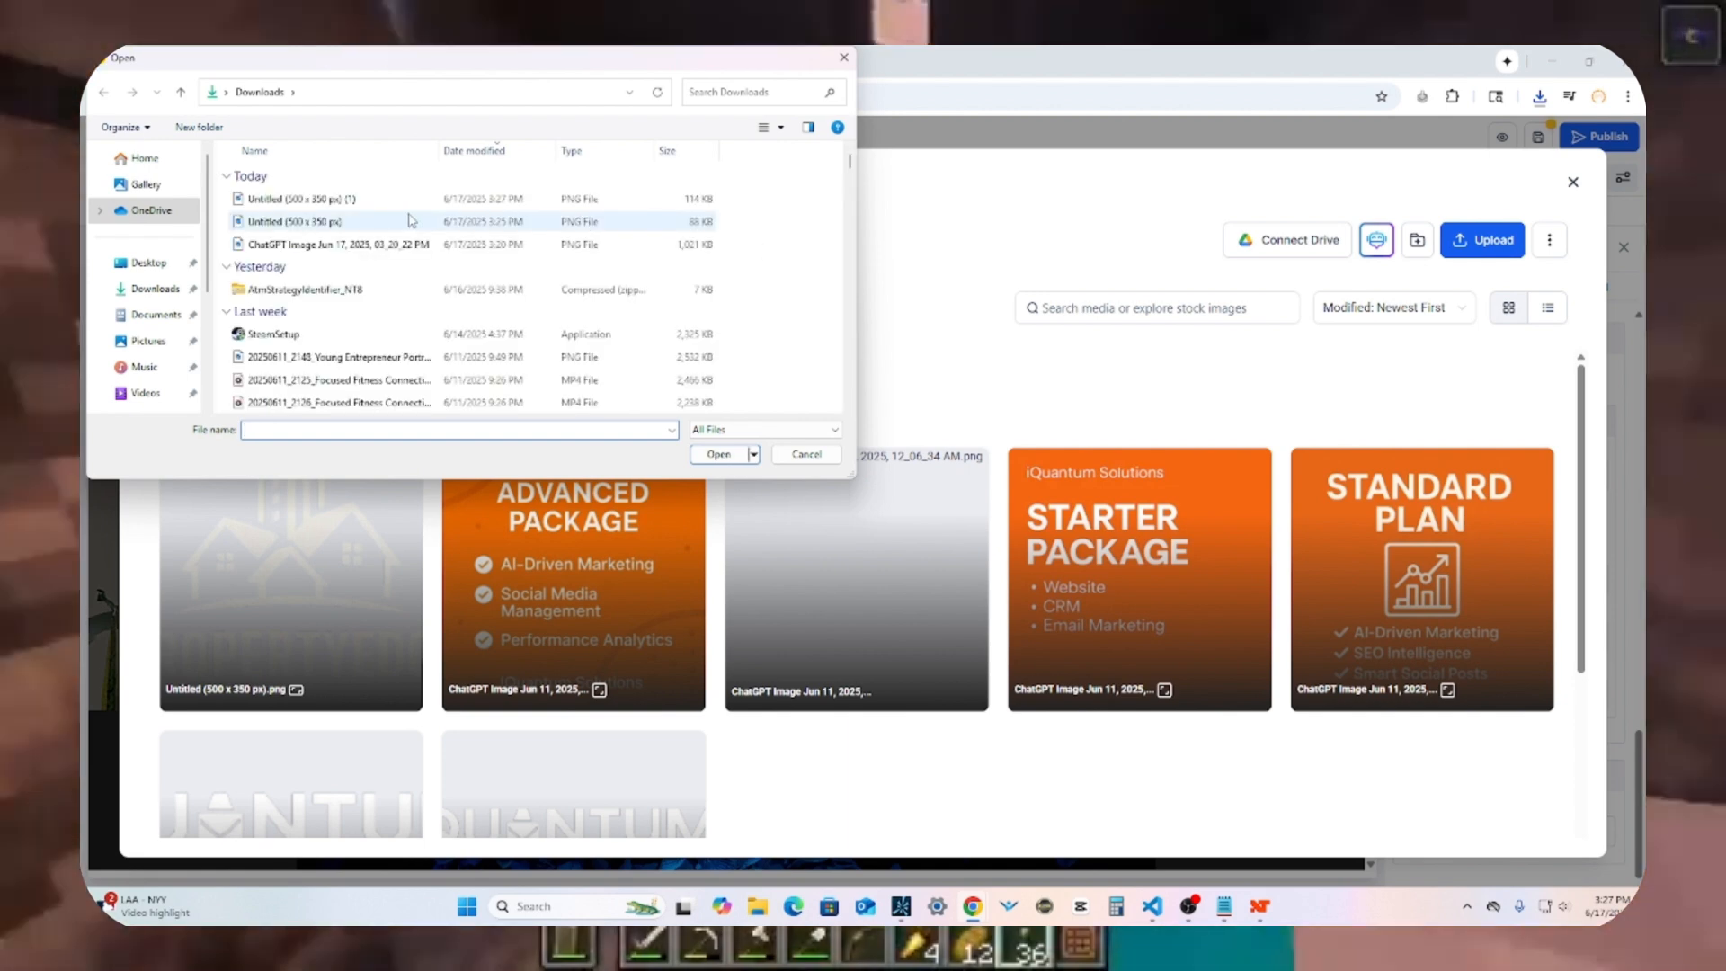
double_click(374, 212)
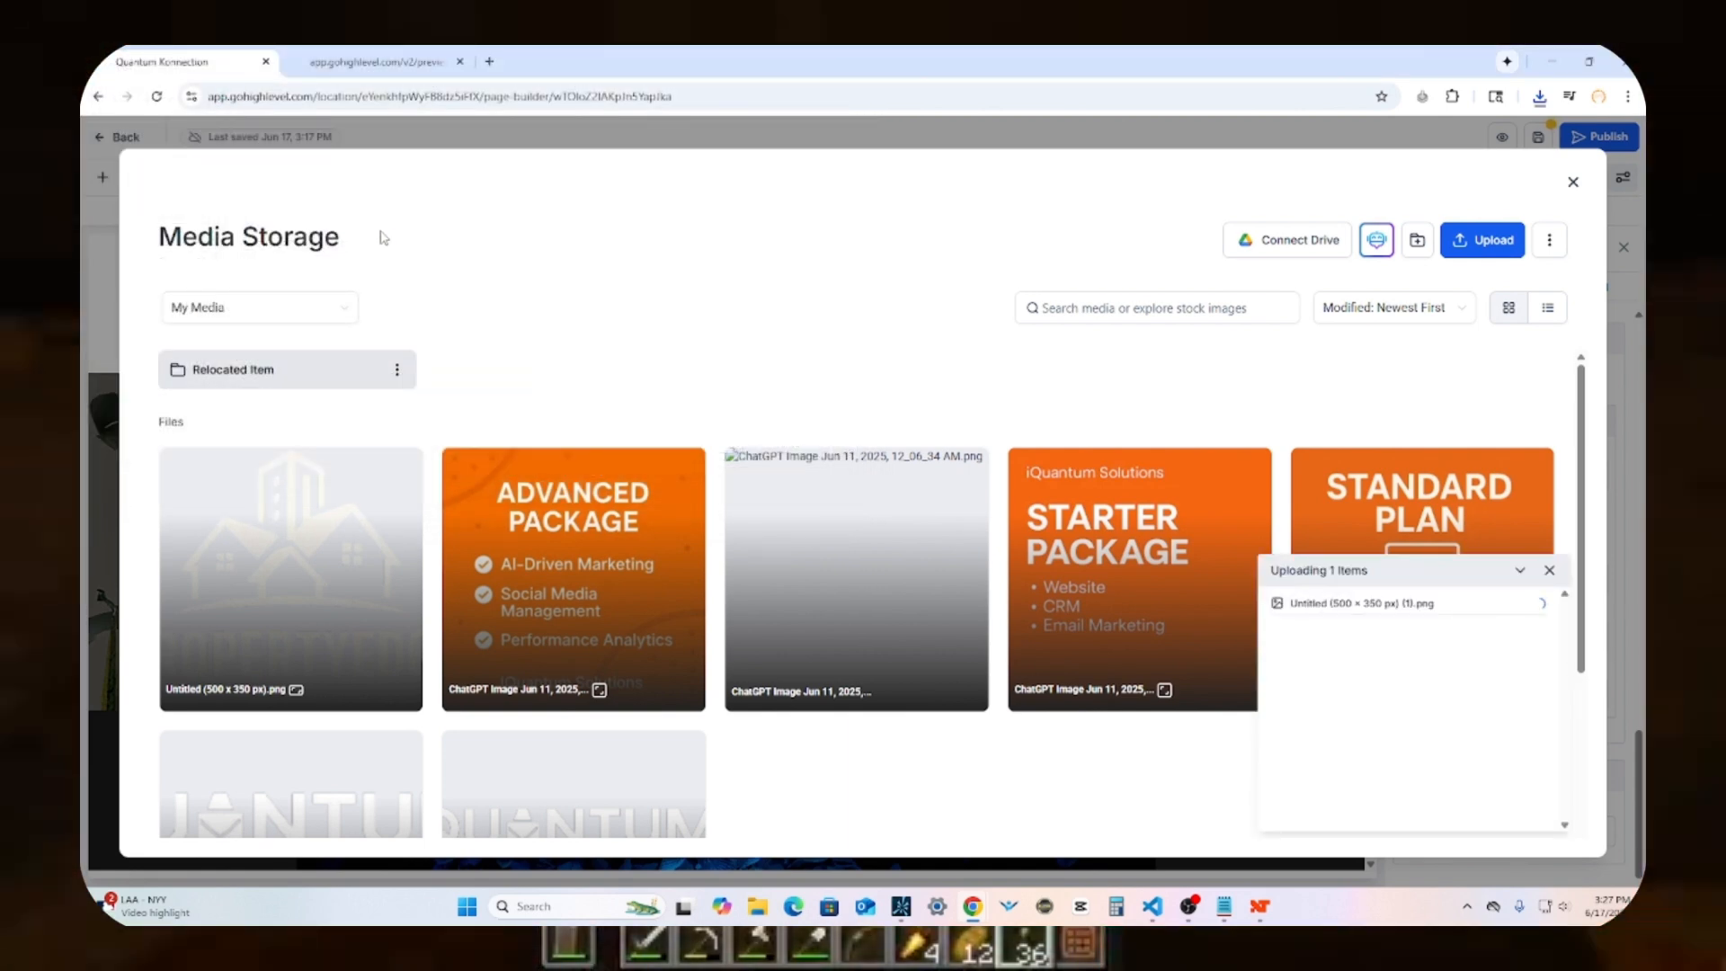
click(257, 488)
click(232, 281)
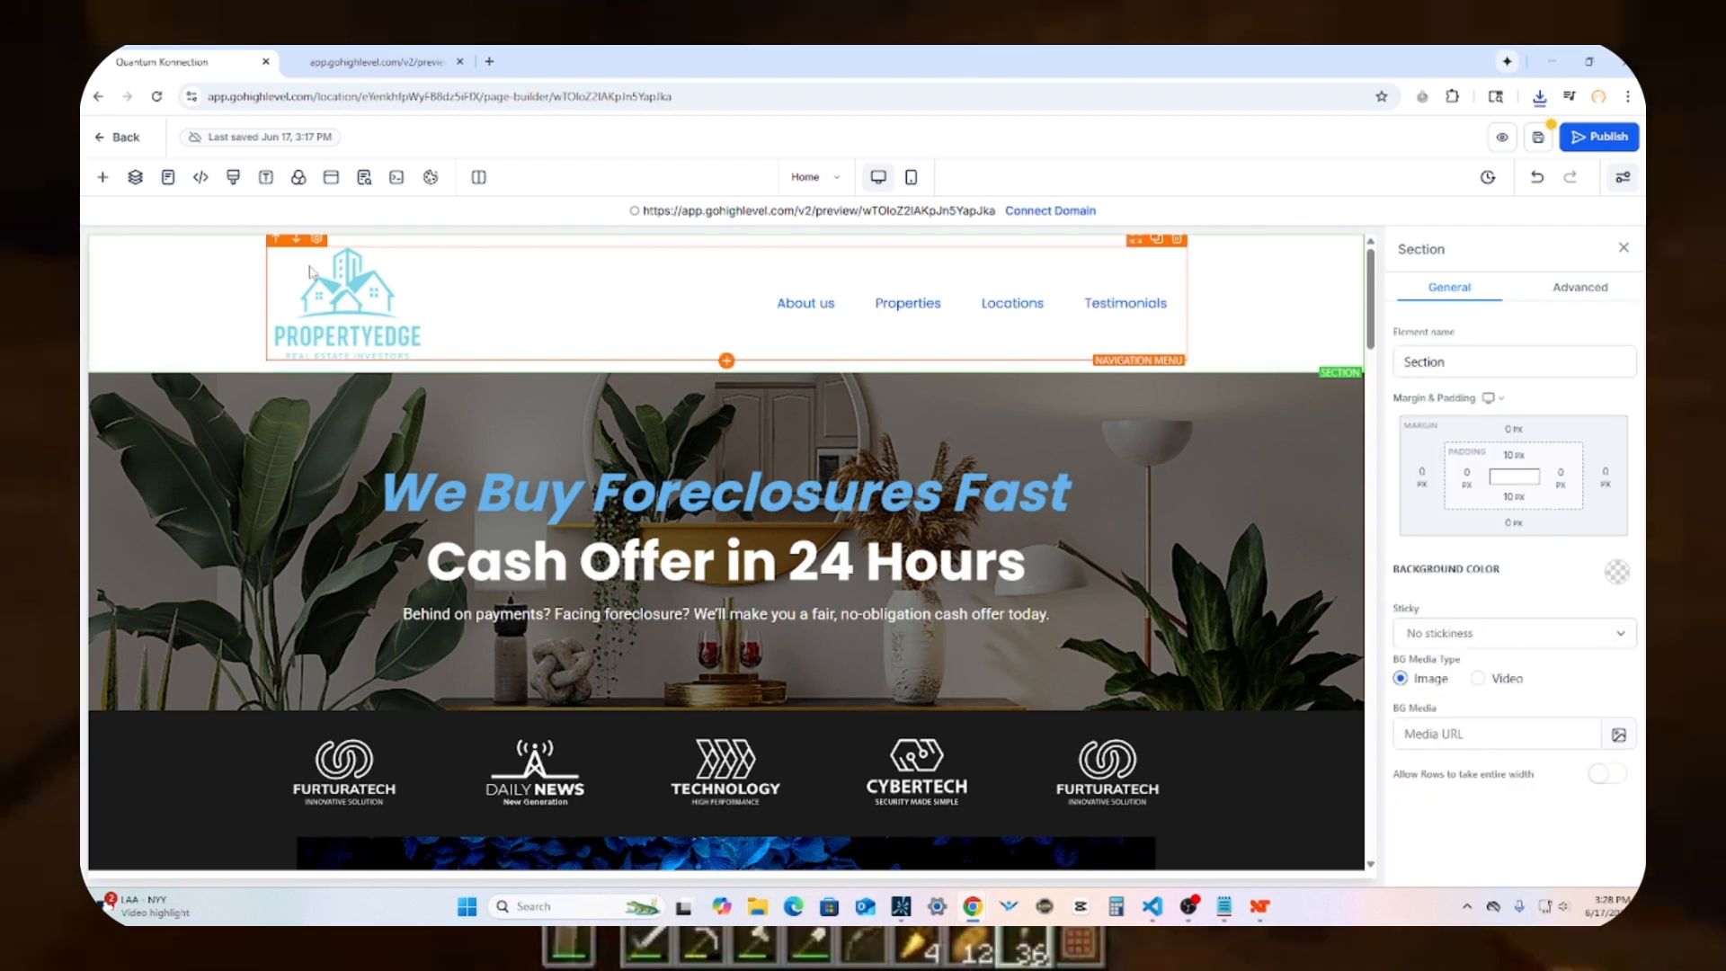
Step: Replace the footer's placeholder logo with the light blue PropertyEdge image and delete the last digit of the copyright year
click(575, 411)
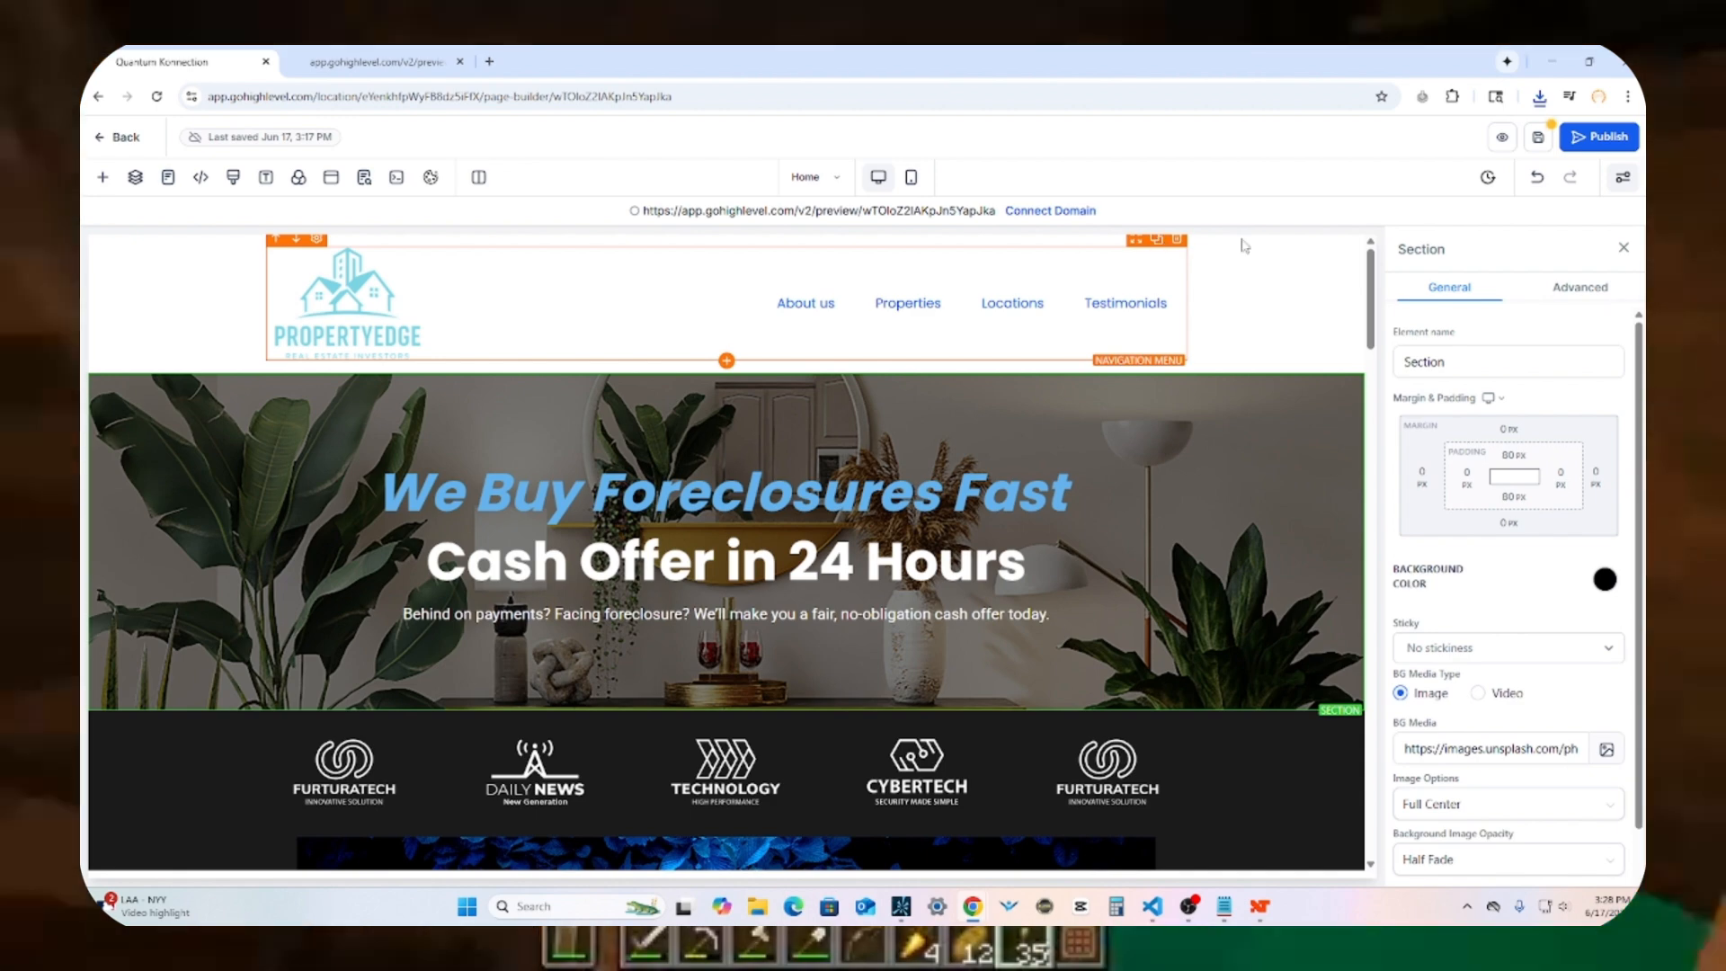
scroll(1239, 500, down, 20)
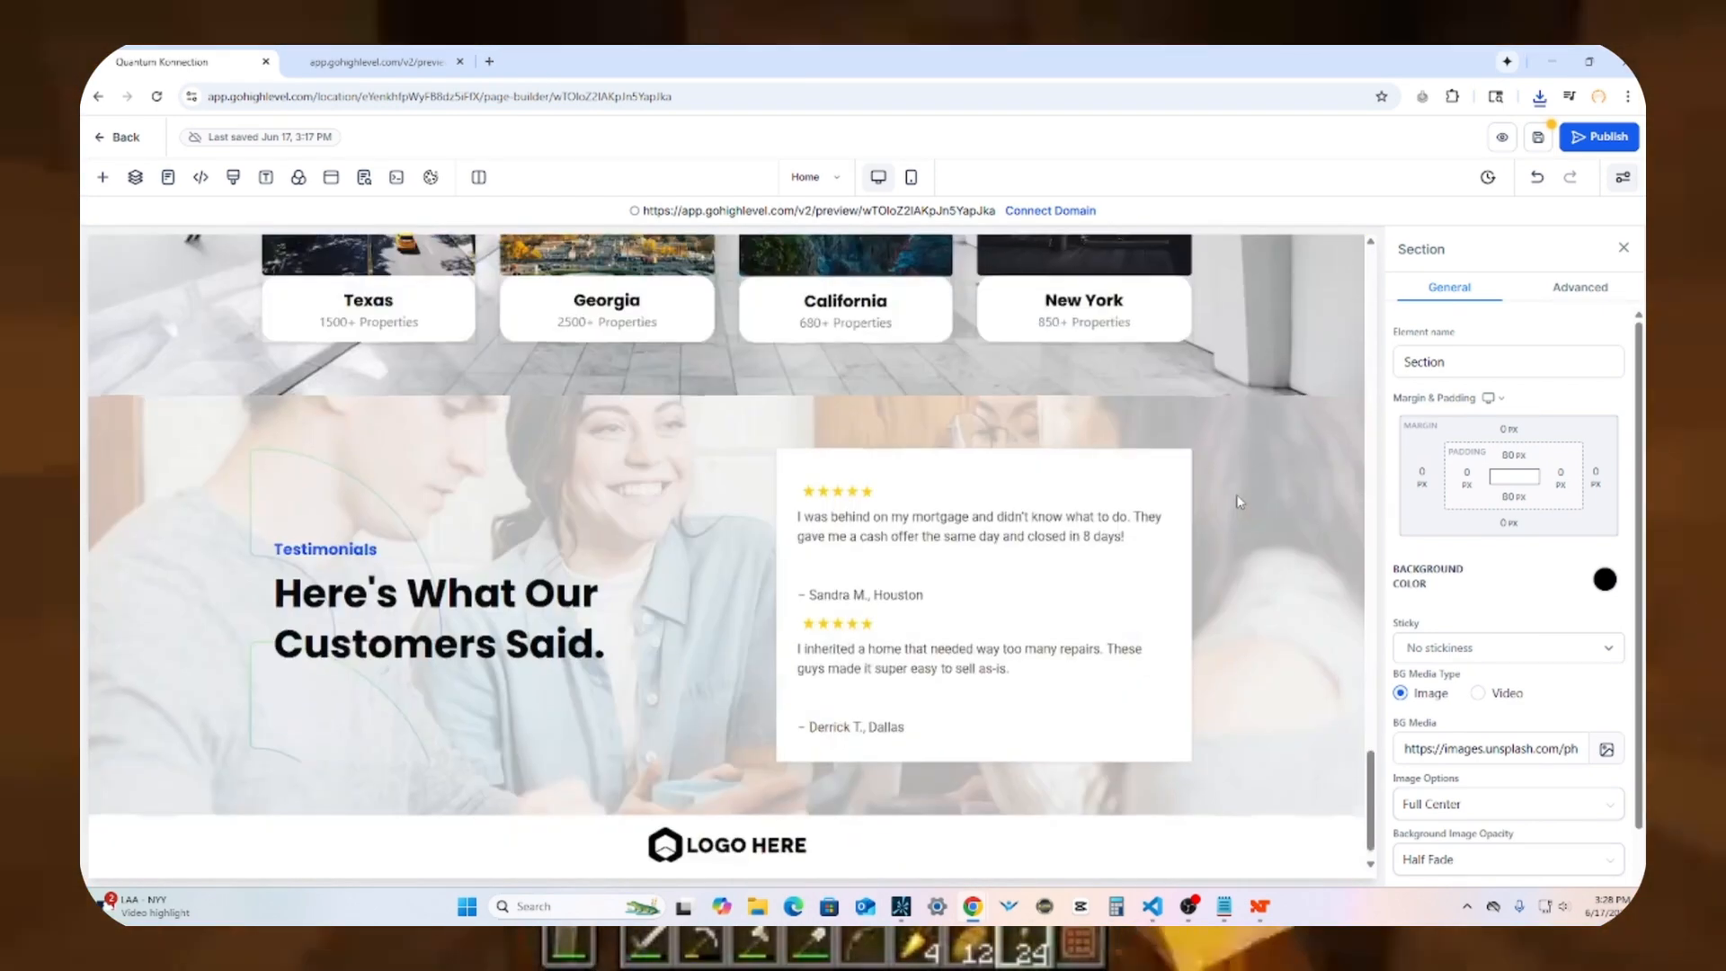
scroll(1239, 500, down, 1)
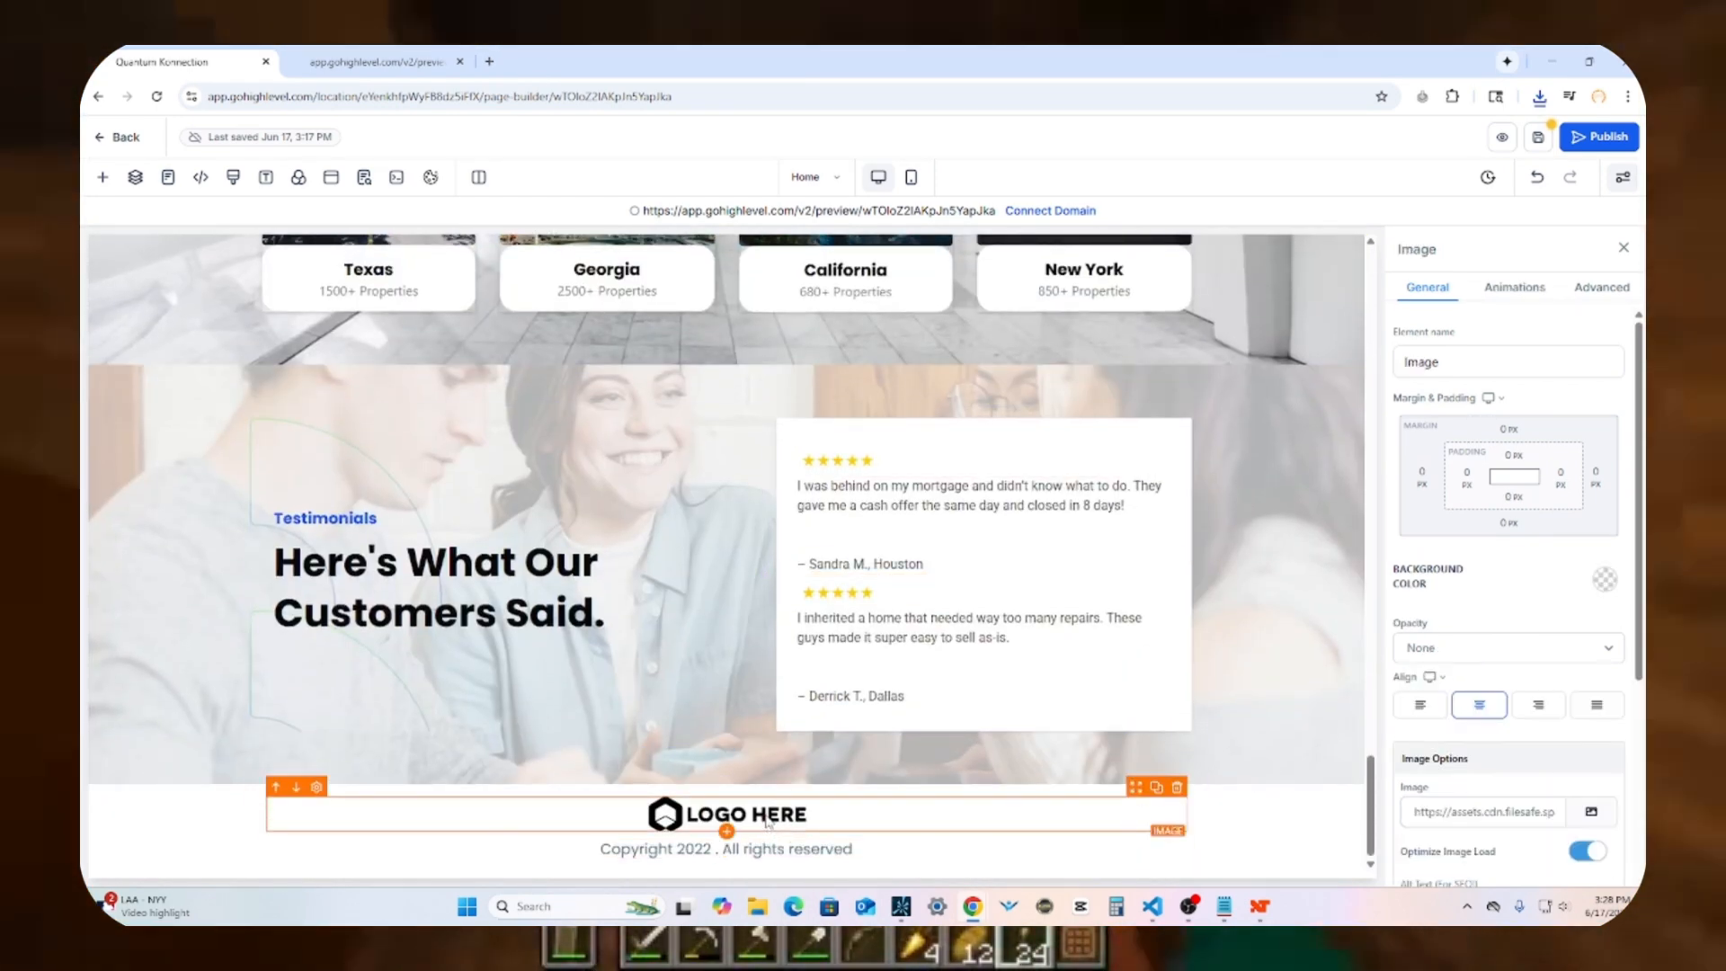
click(1590, 812)
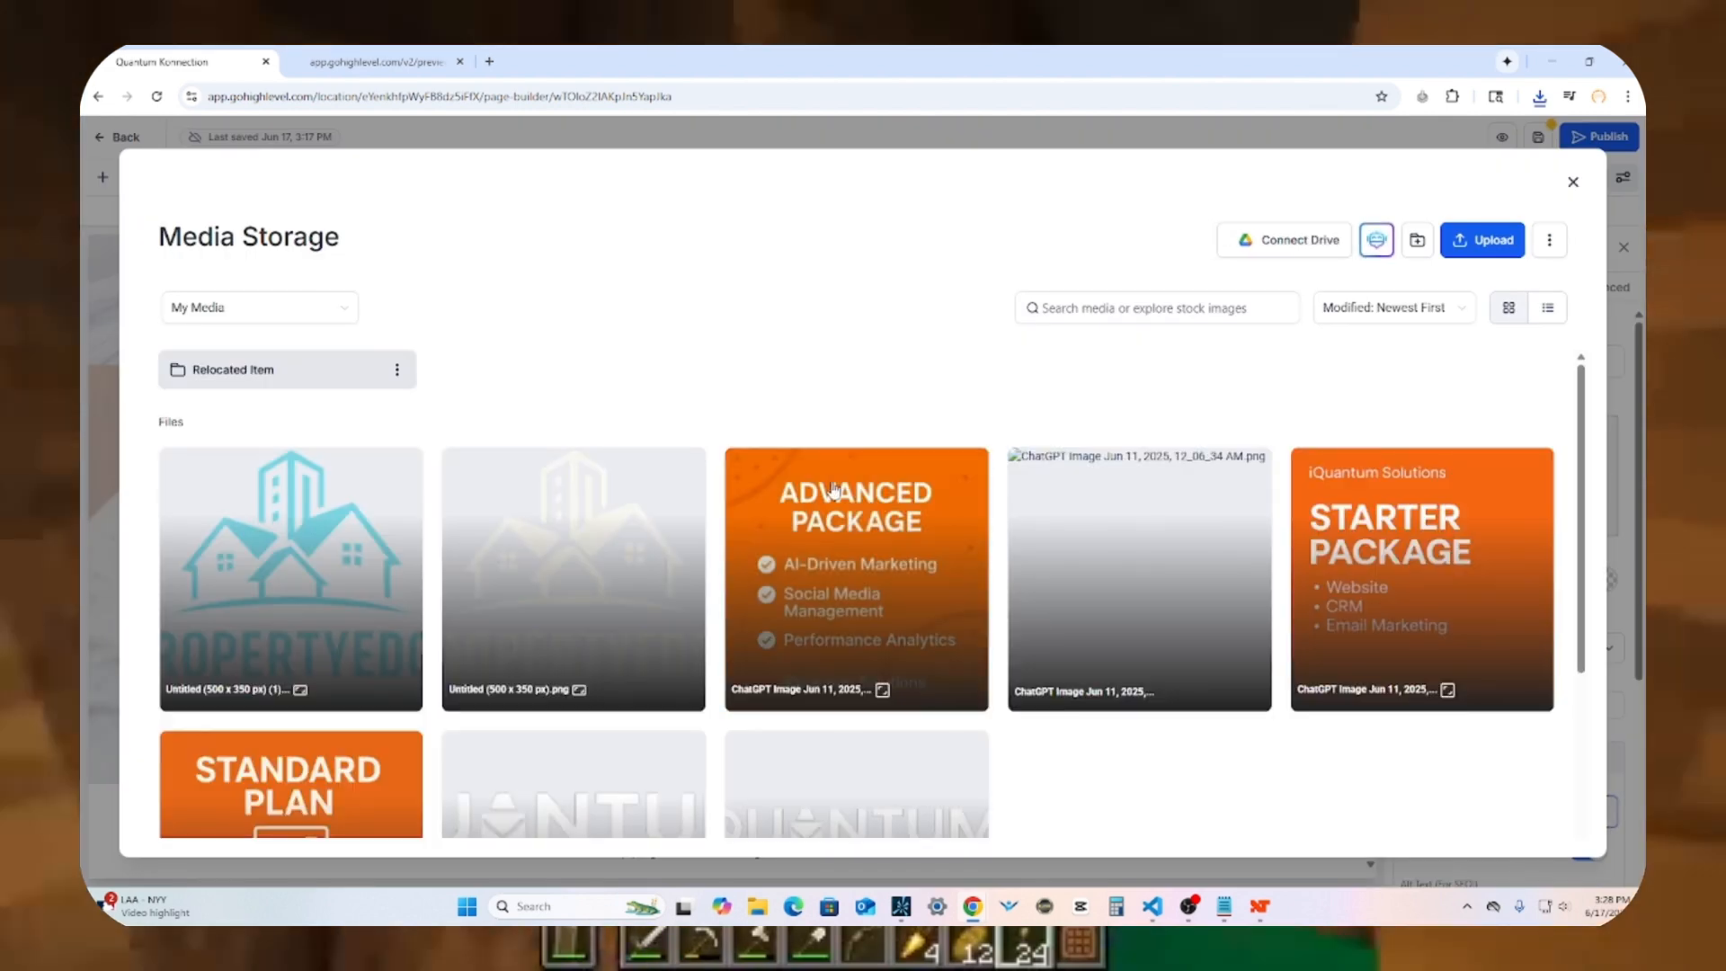
click(293, 578)
click(712, 848)
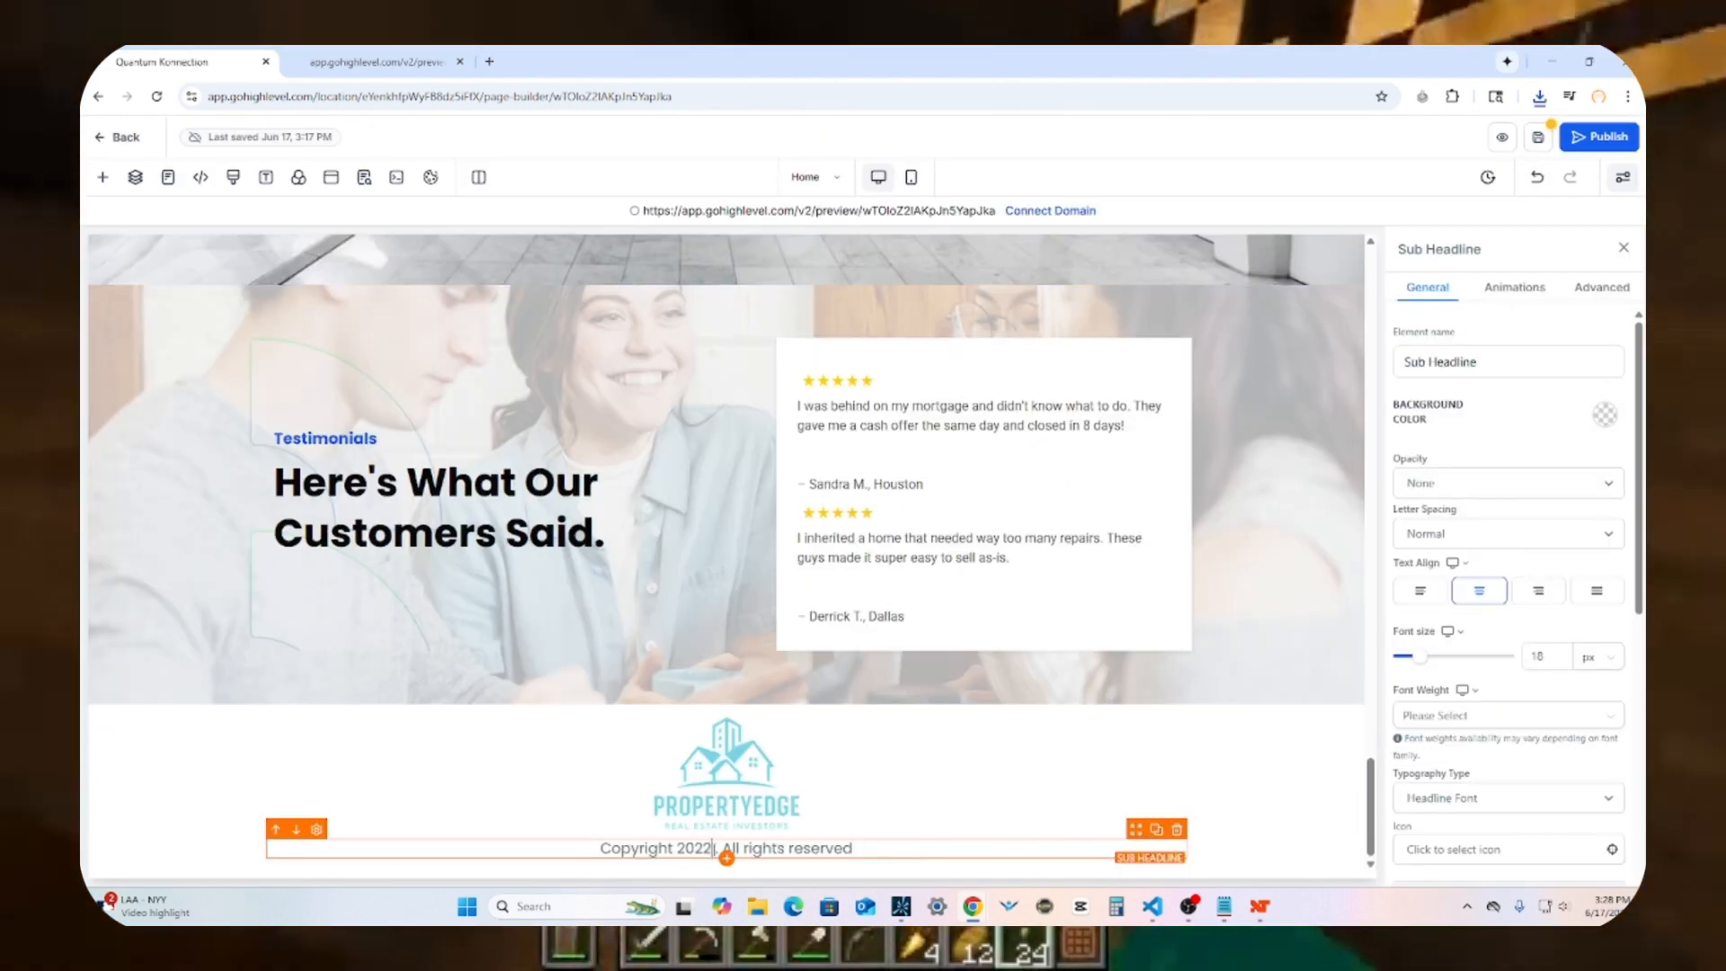
key(BackSpace)
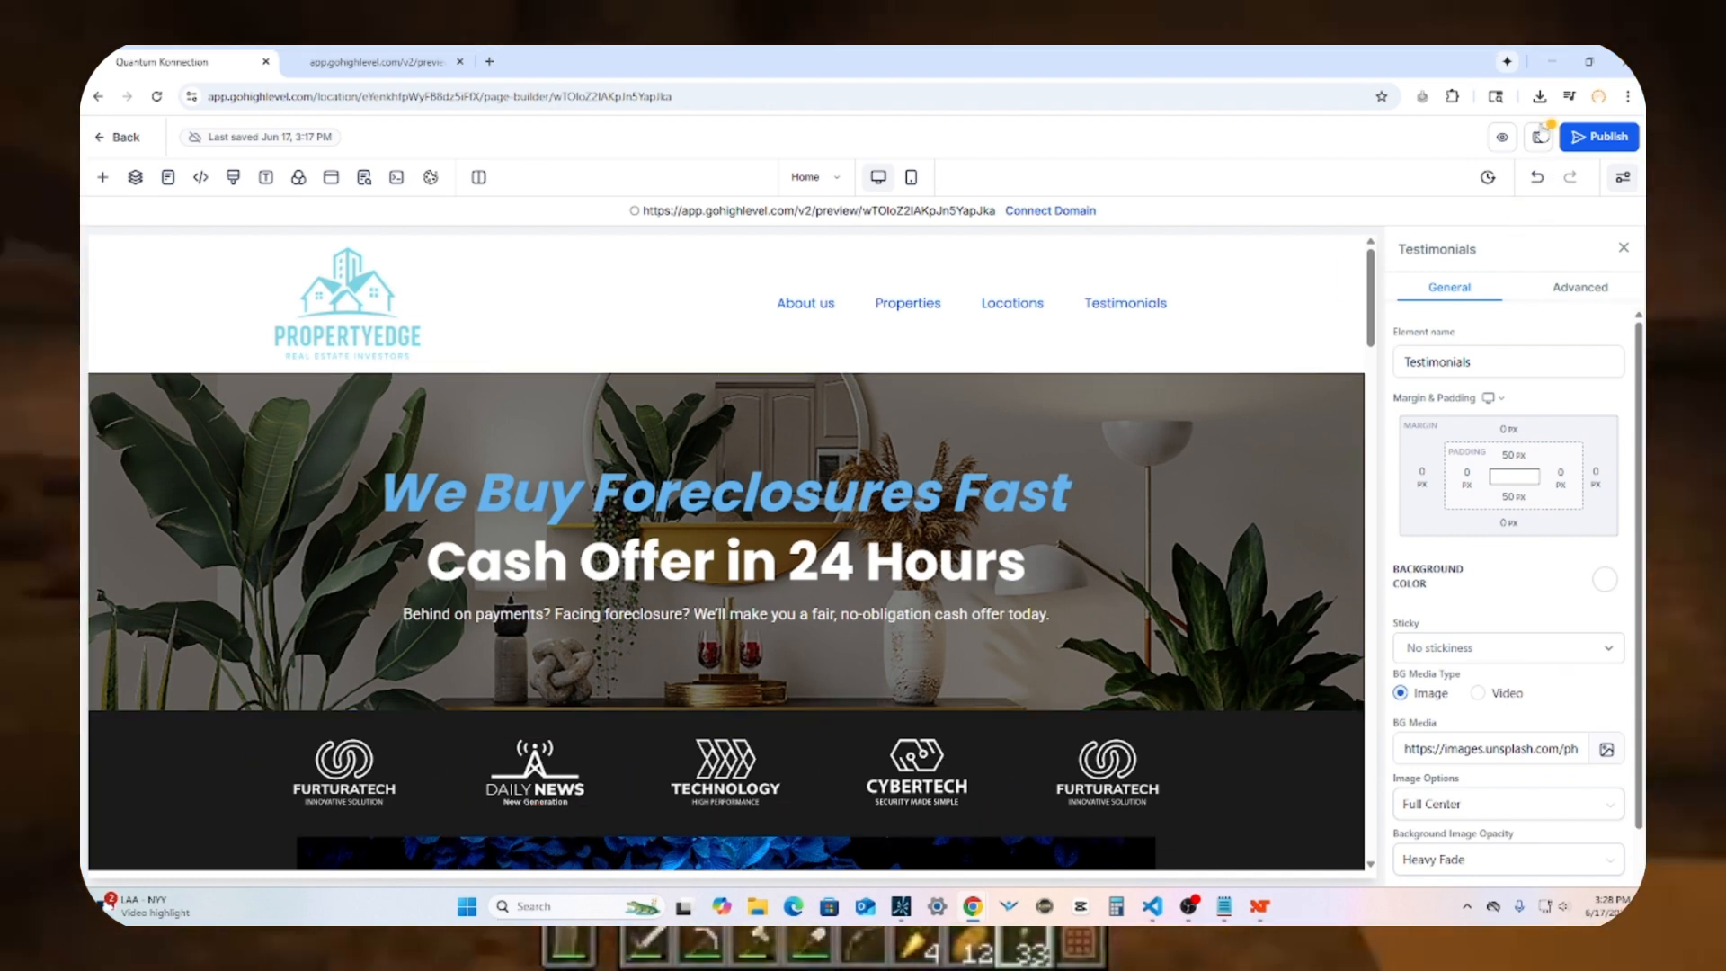
Step: Preview the Home page and review the whole layout from the header logo down to the footer logo and copyright line
click(1500, 138)
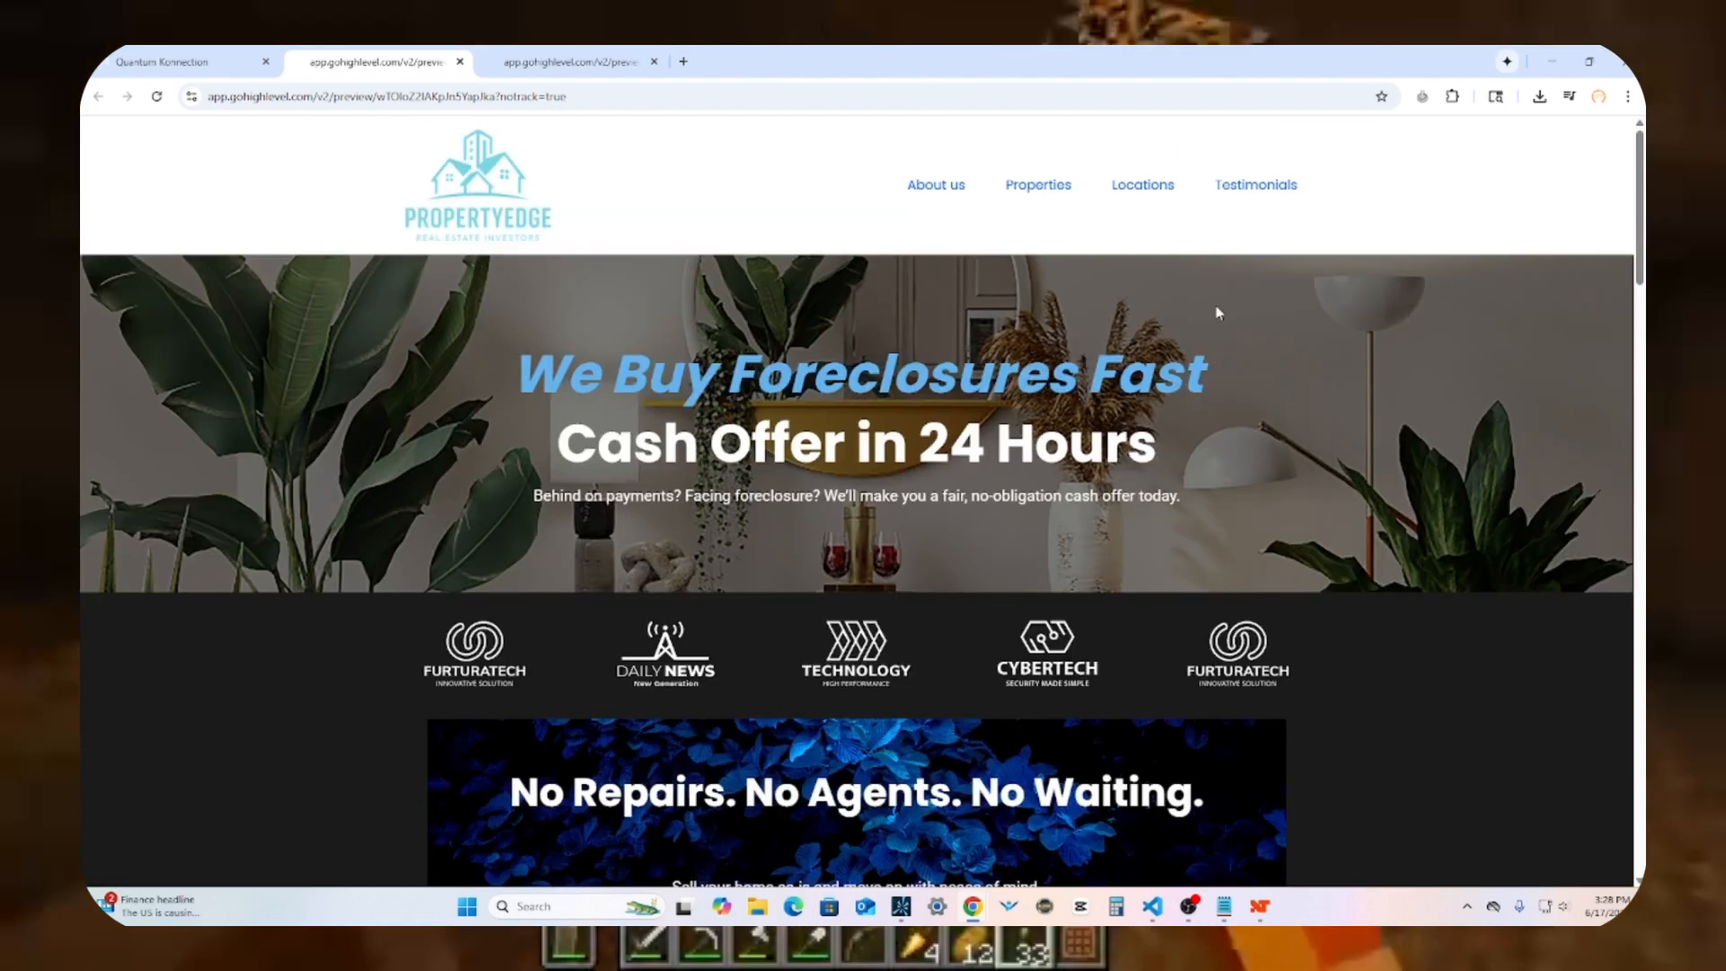
scroll(1215, 337, down, 3)
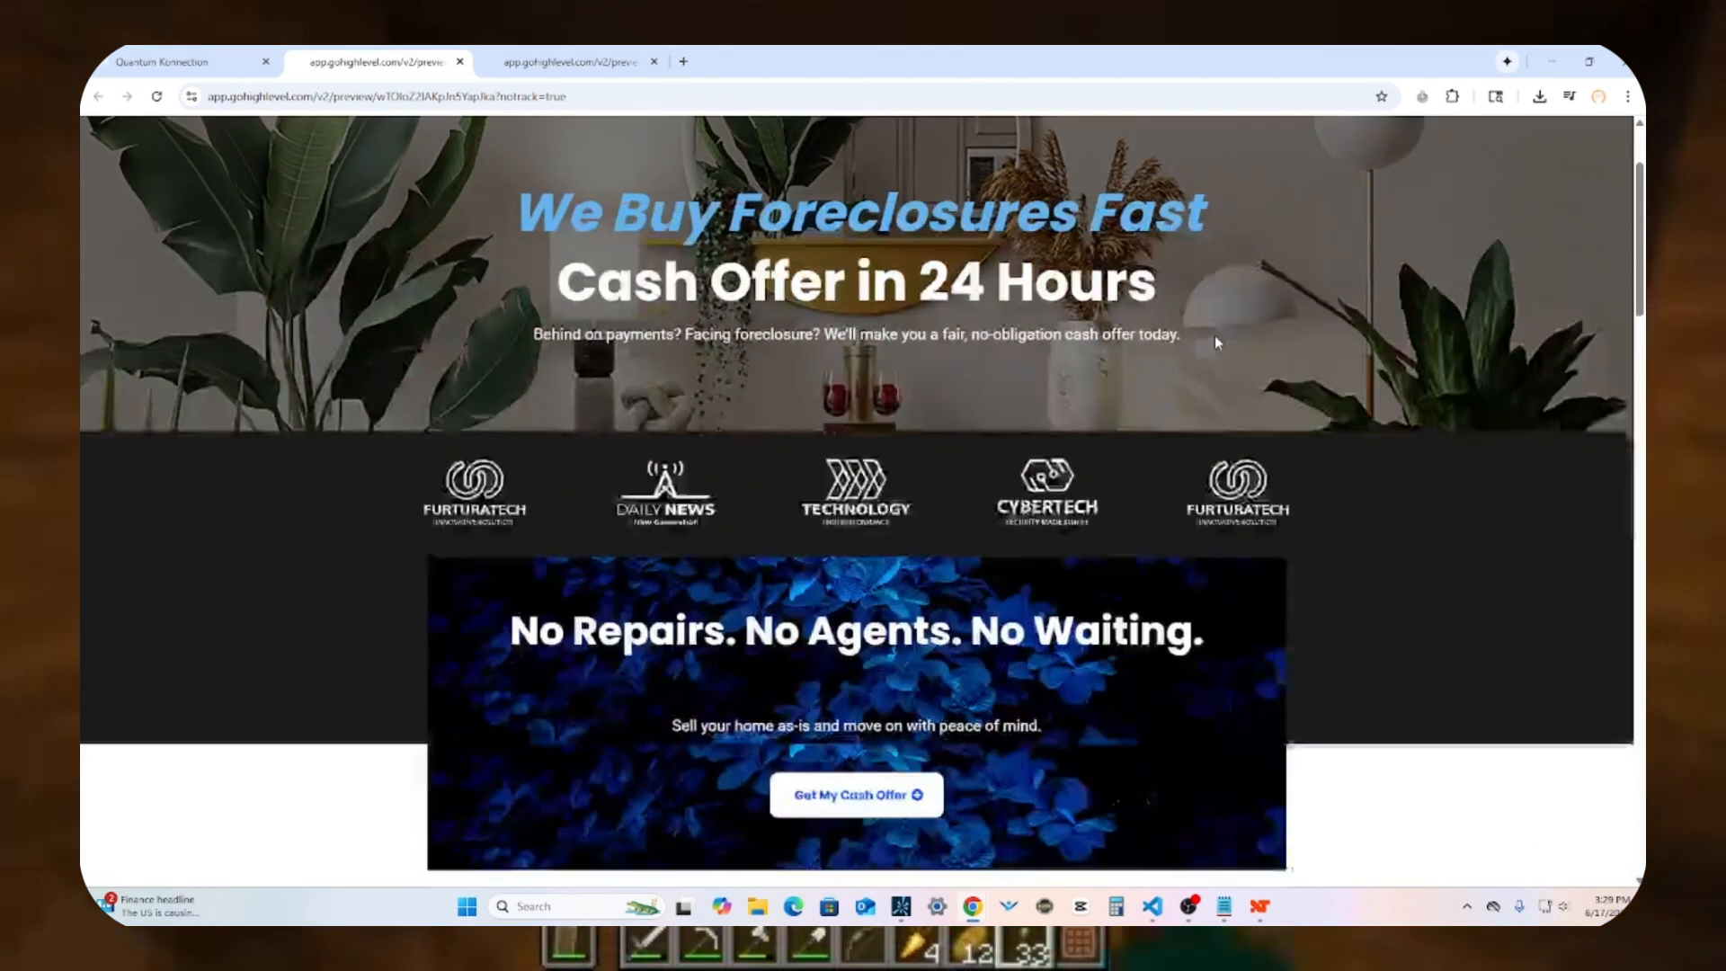
scroll(1215, 344, down, 2)
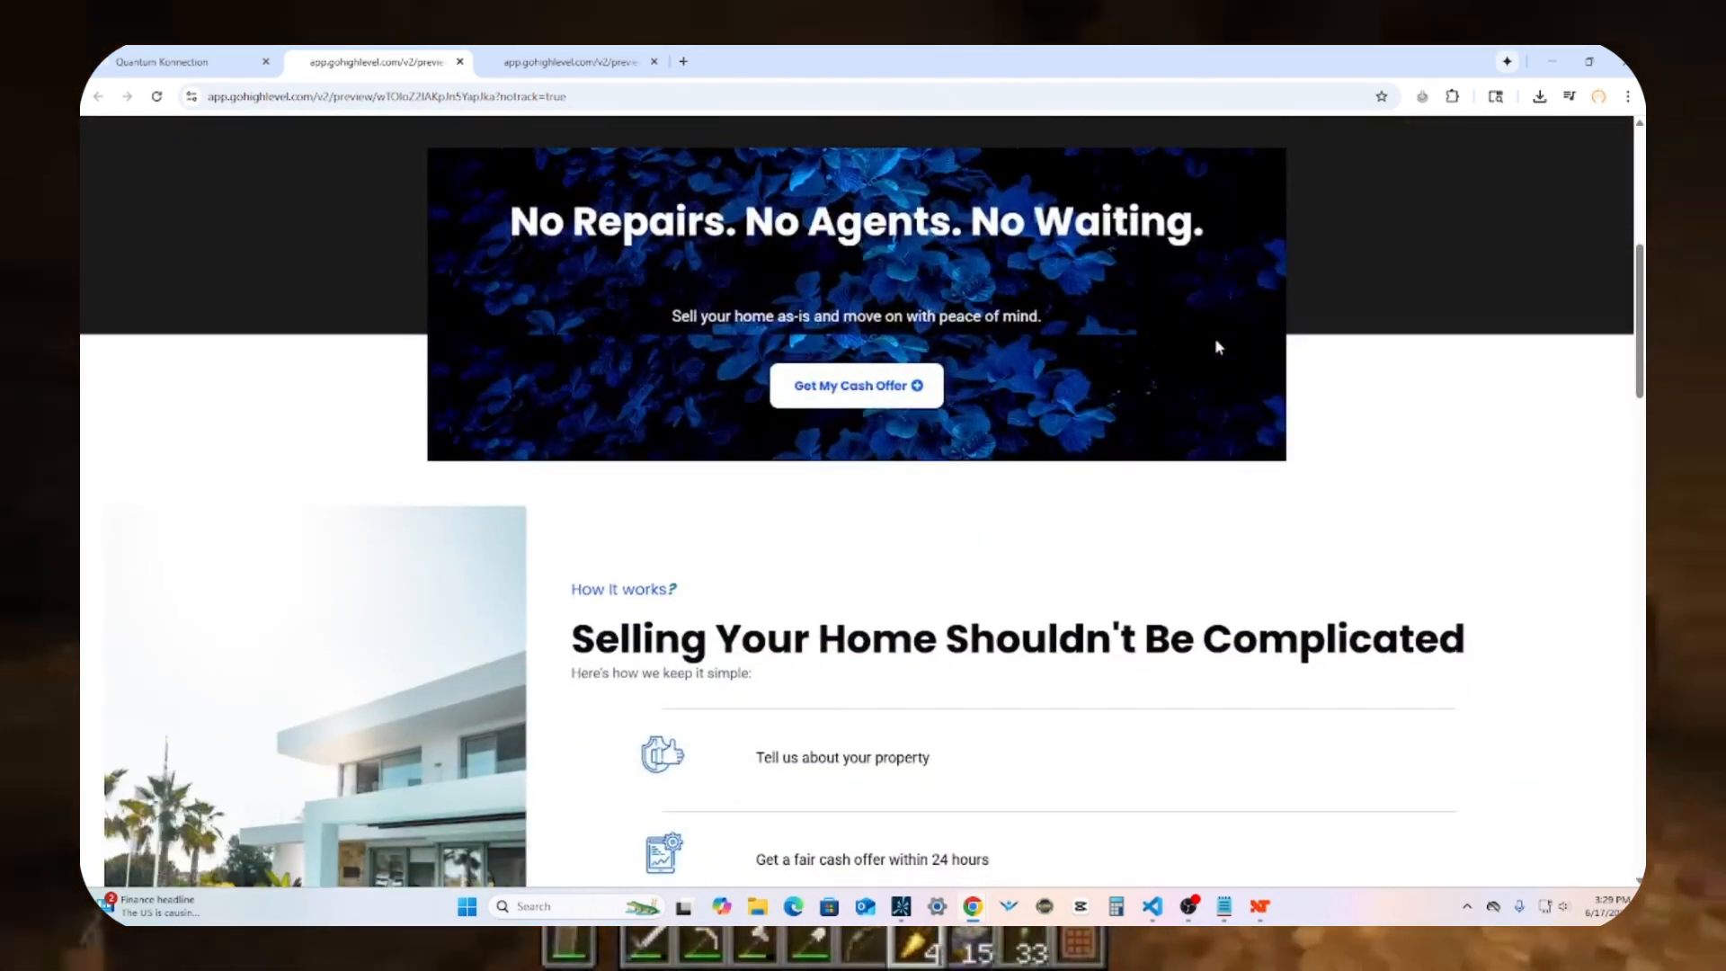
scroll(1215, 344, down, 7)
scroll(1215, 346, down, 8)
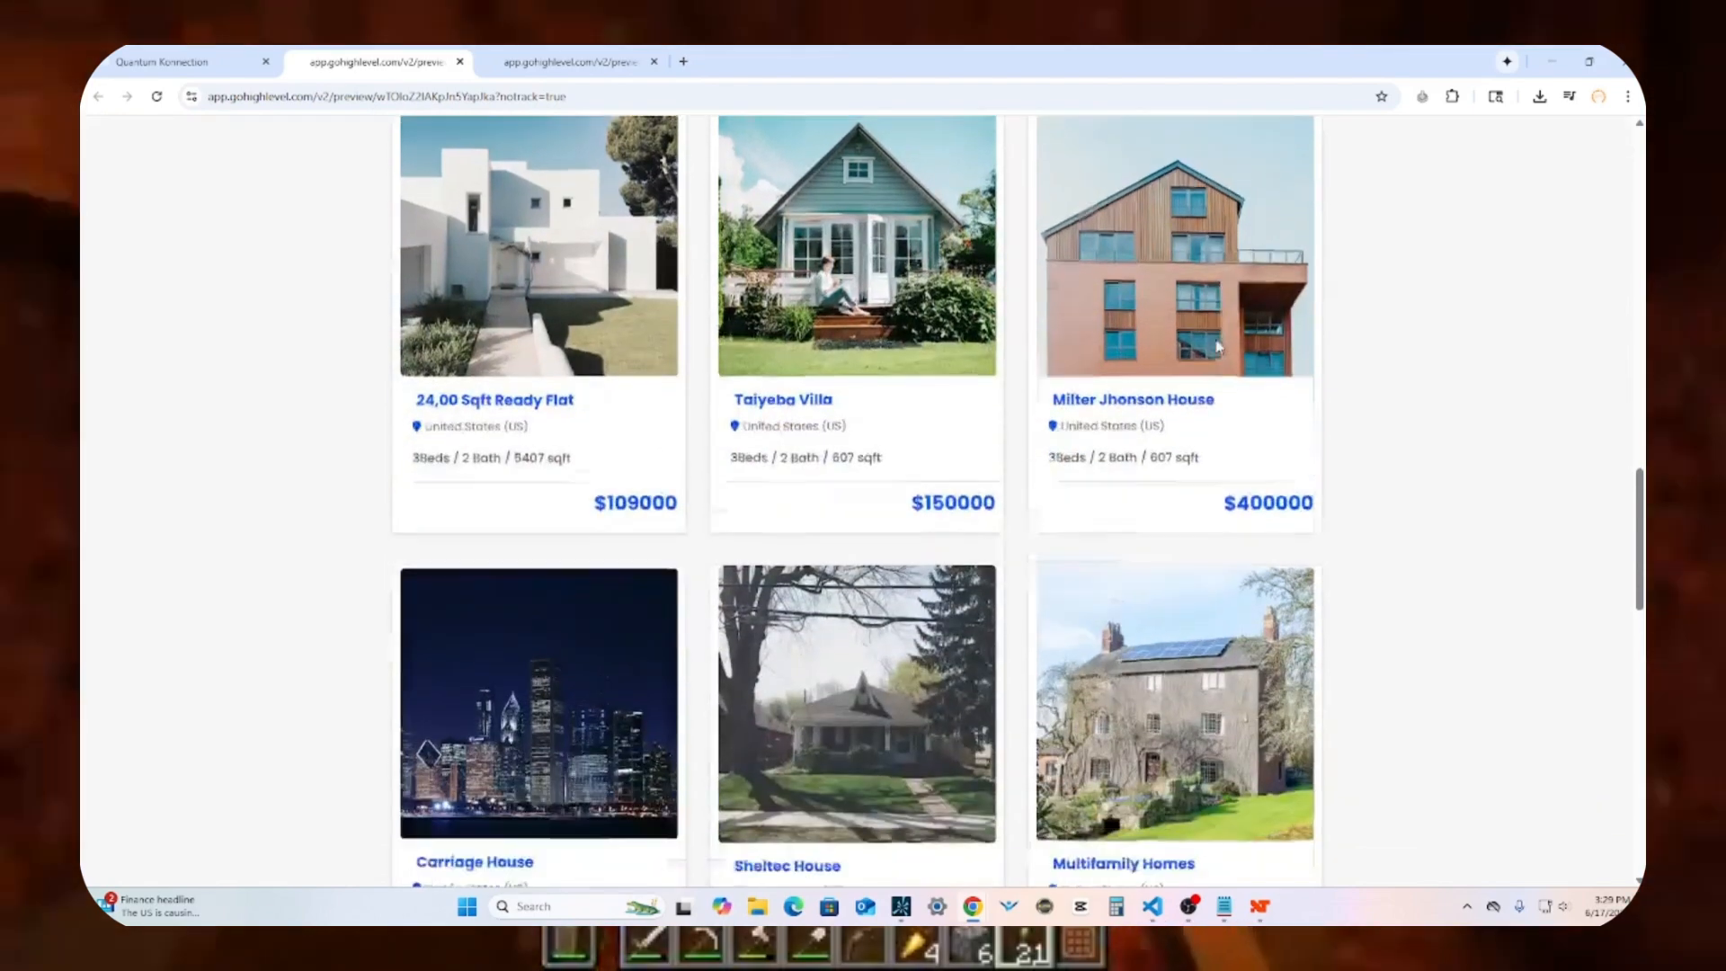
scroll(1215, 346, down, 10)
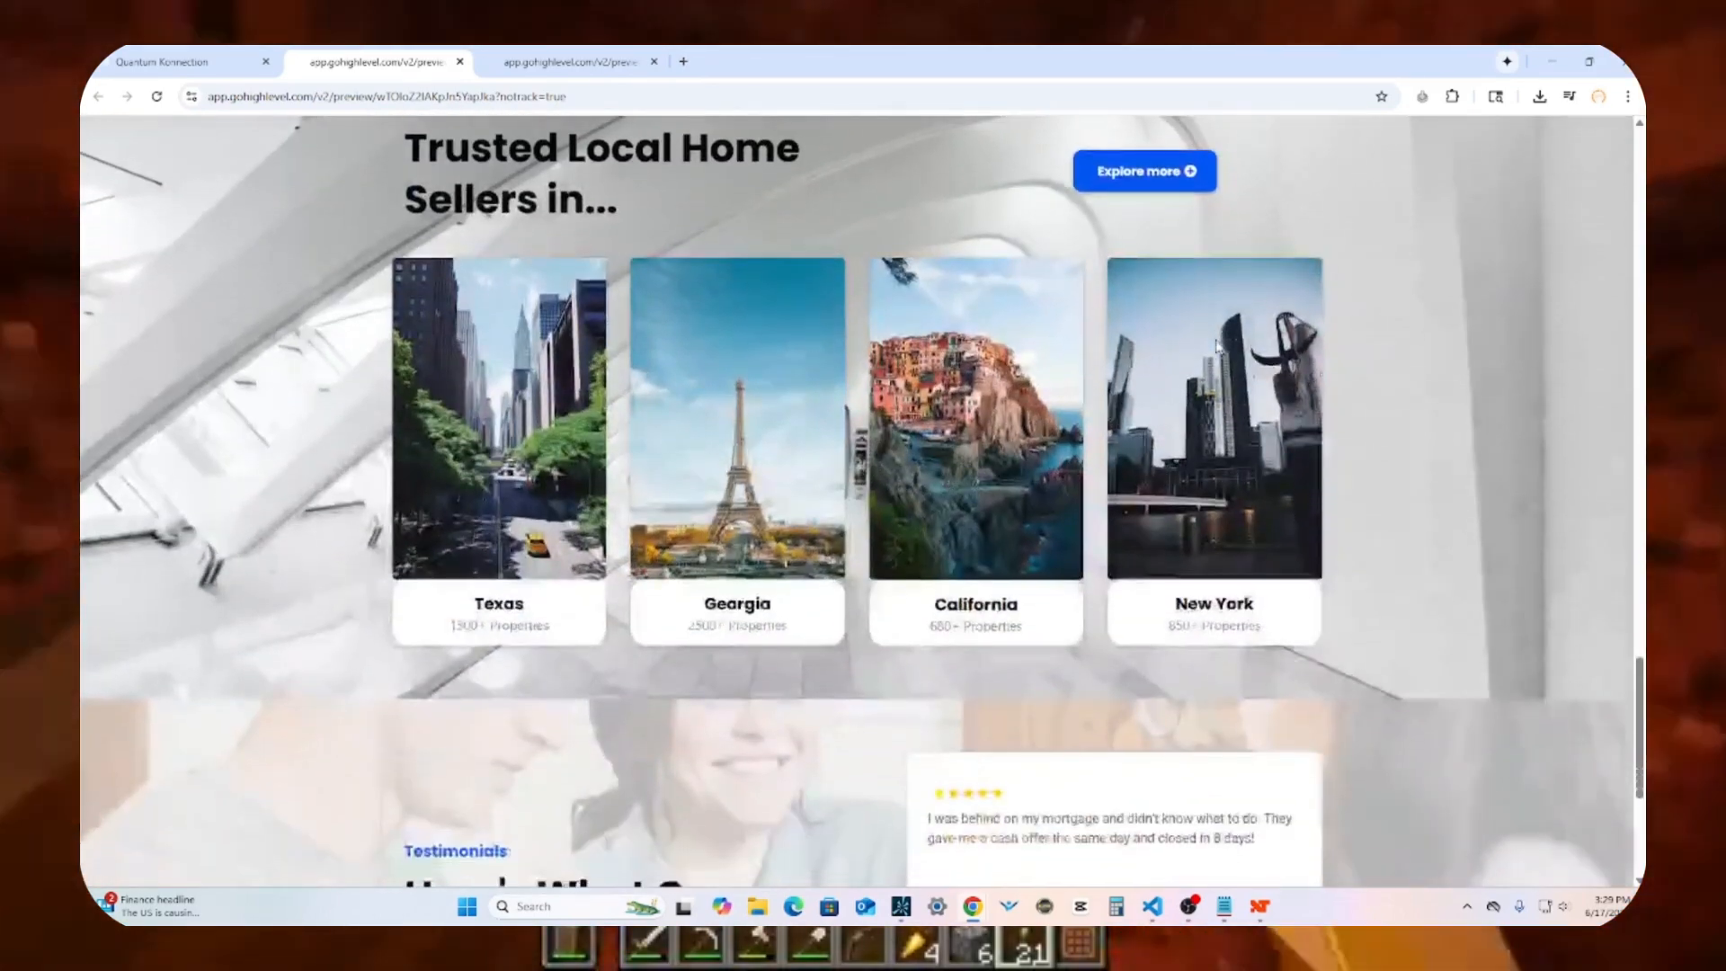
scroll(1217, 346, down, 1)
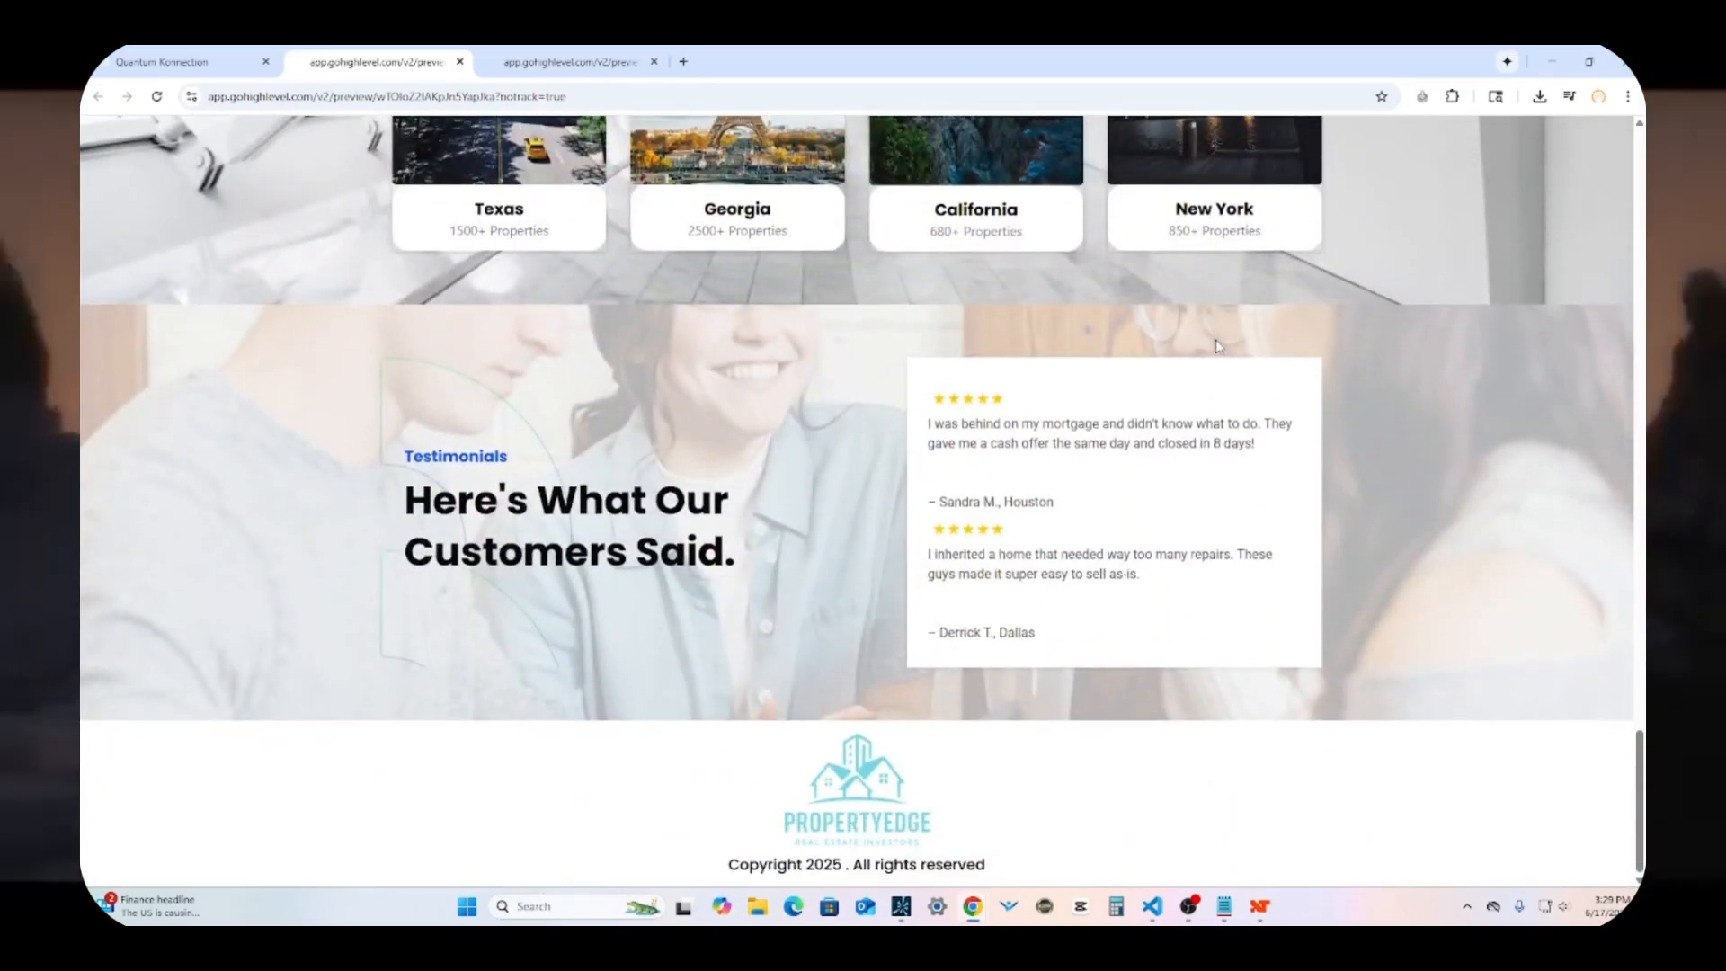
scroll(1218, 346, up, 20)
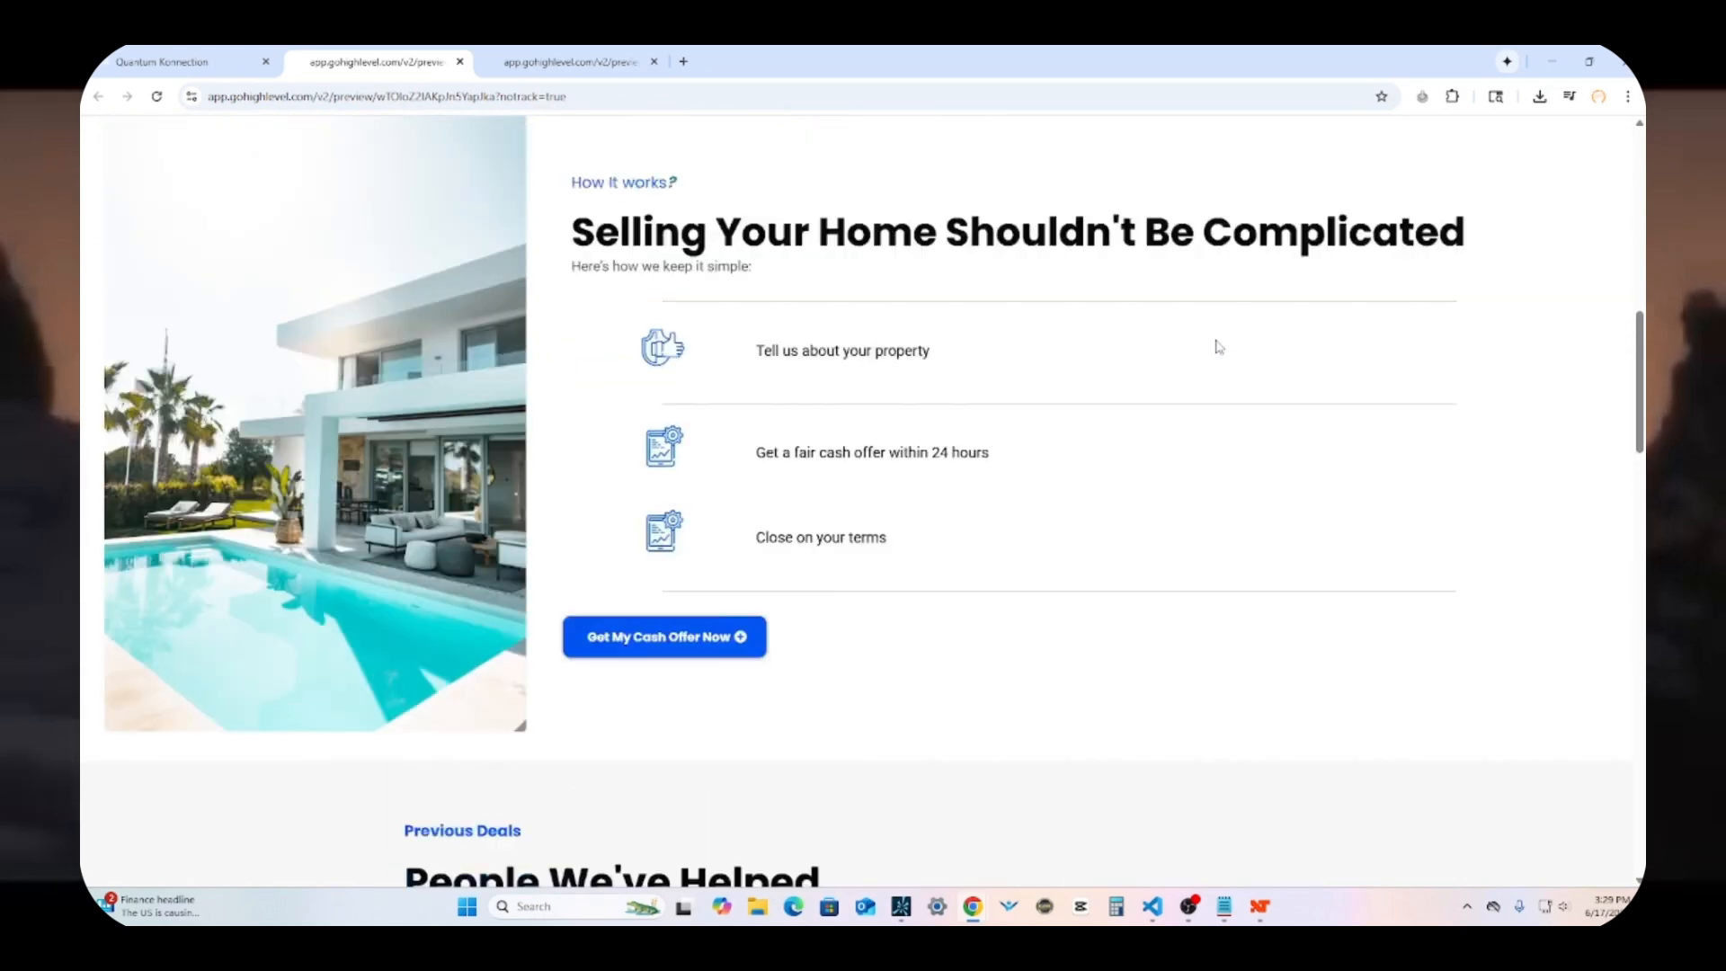
scroll(1217, 346, up, 10)
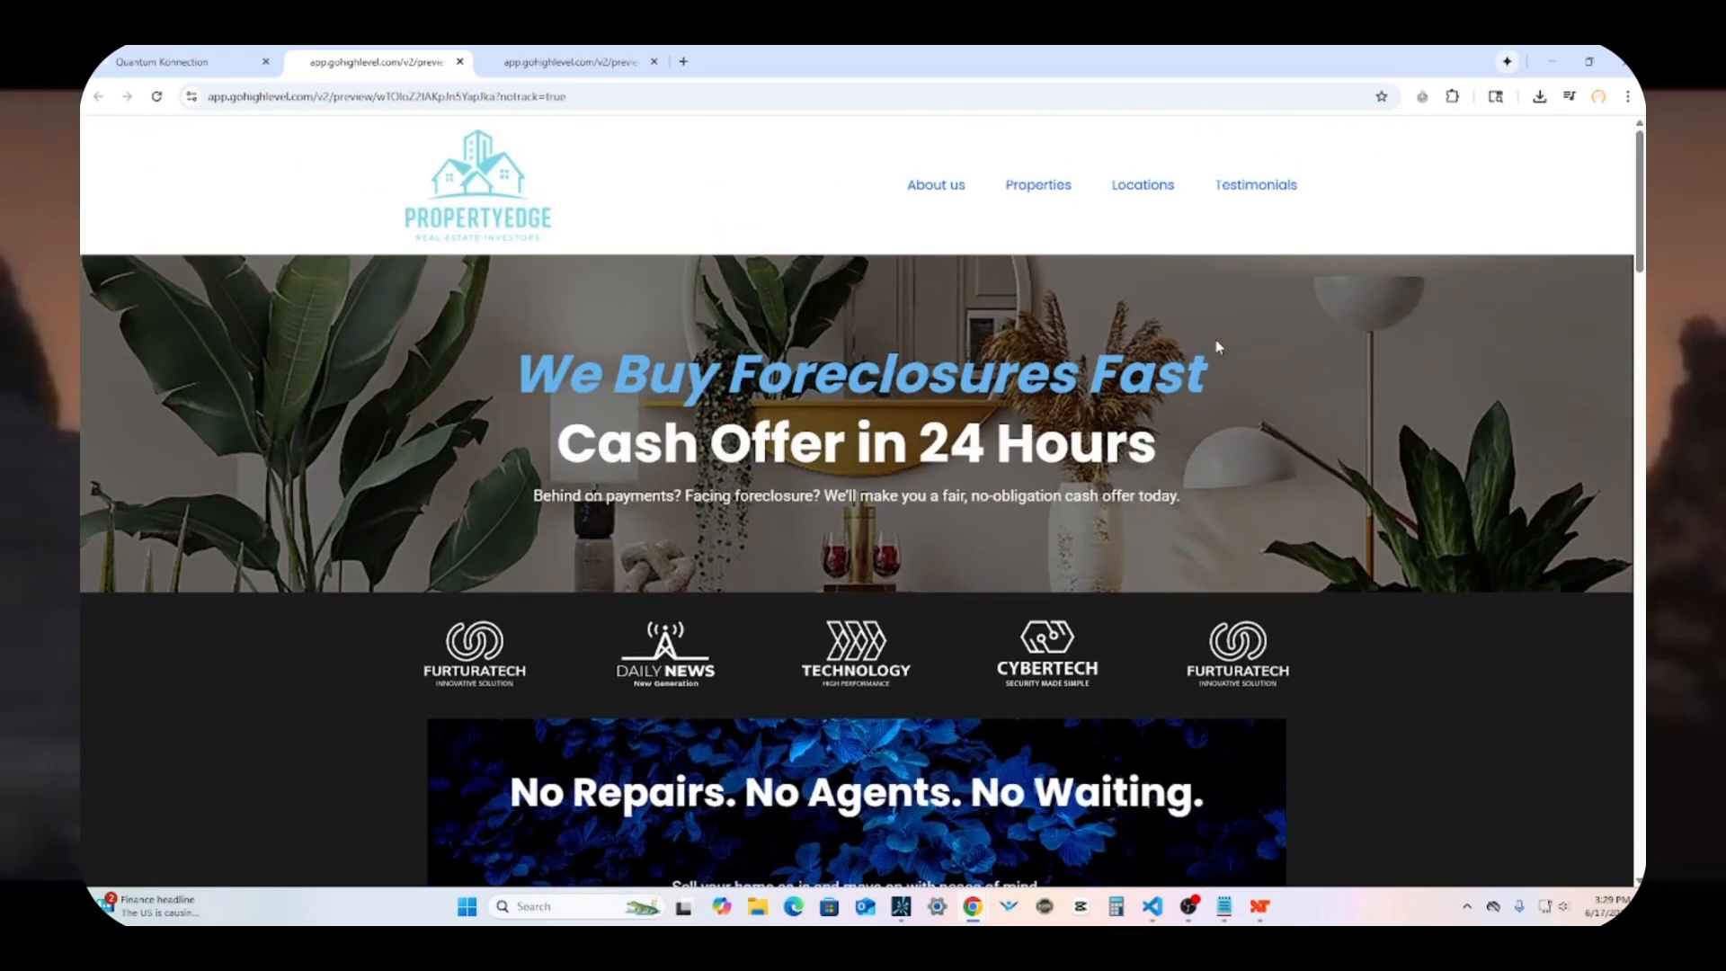
Step: Examine the previewed page's sections again, covering the cash offer banner, selling process, previous deals, locations and testimonials
scroll(886, 229, down, 7)
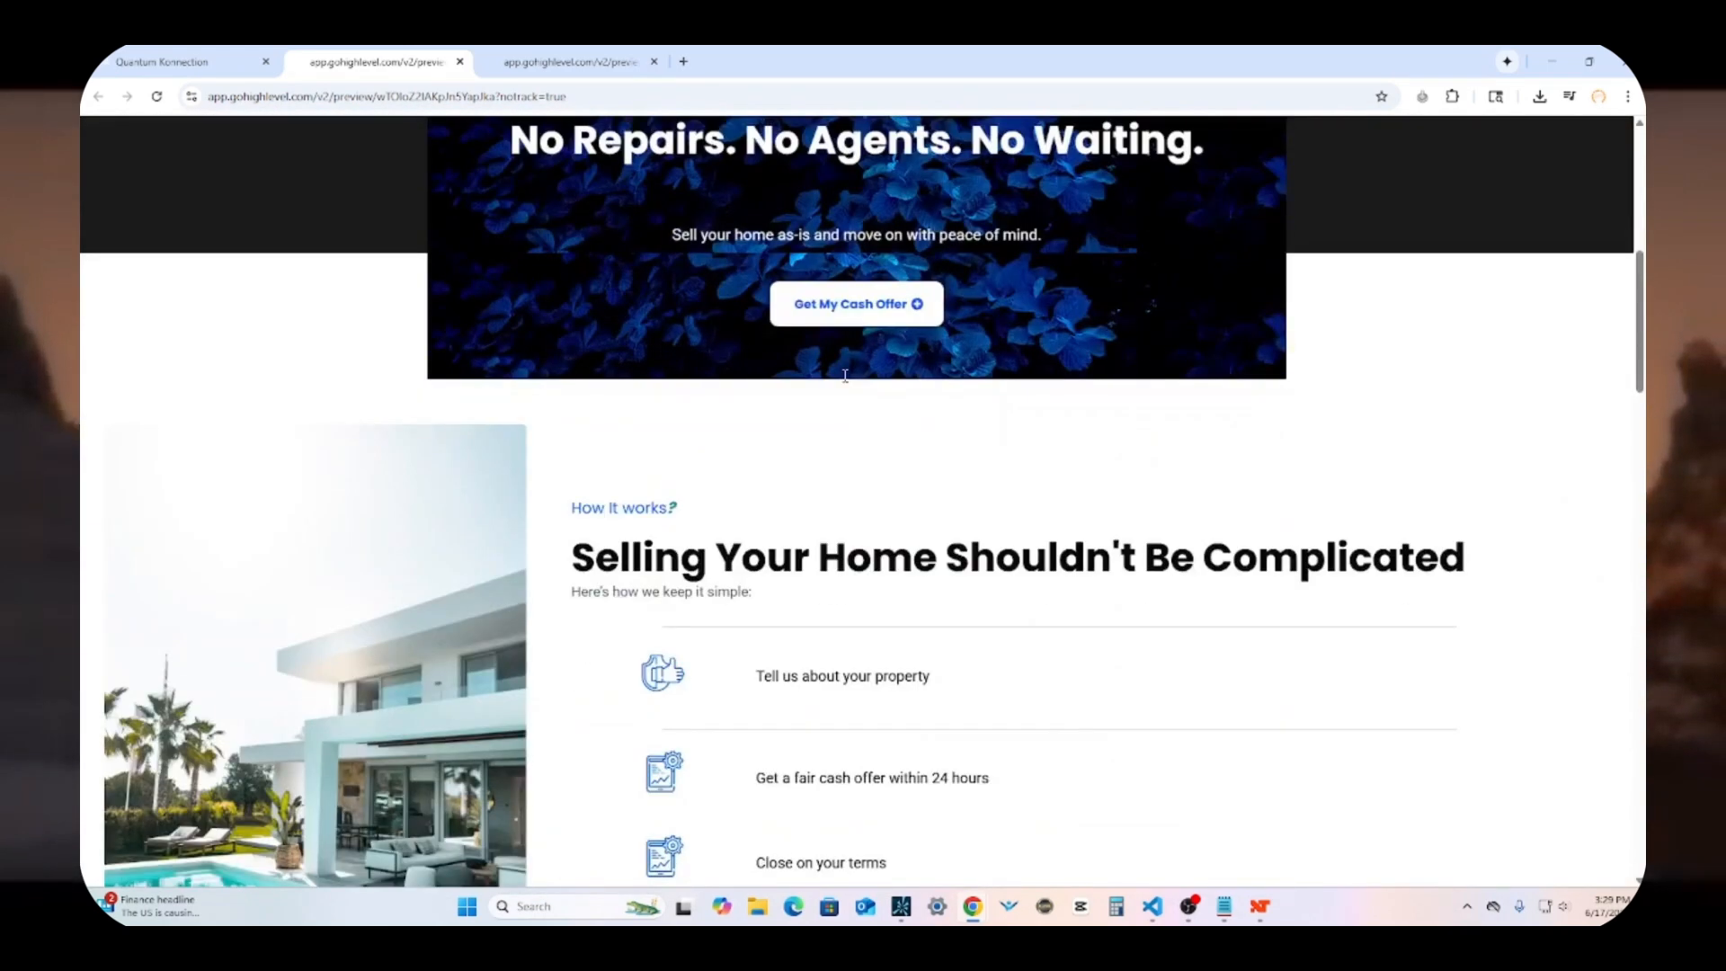
scroll(823, 374, down, 4)
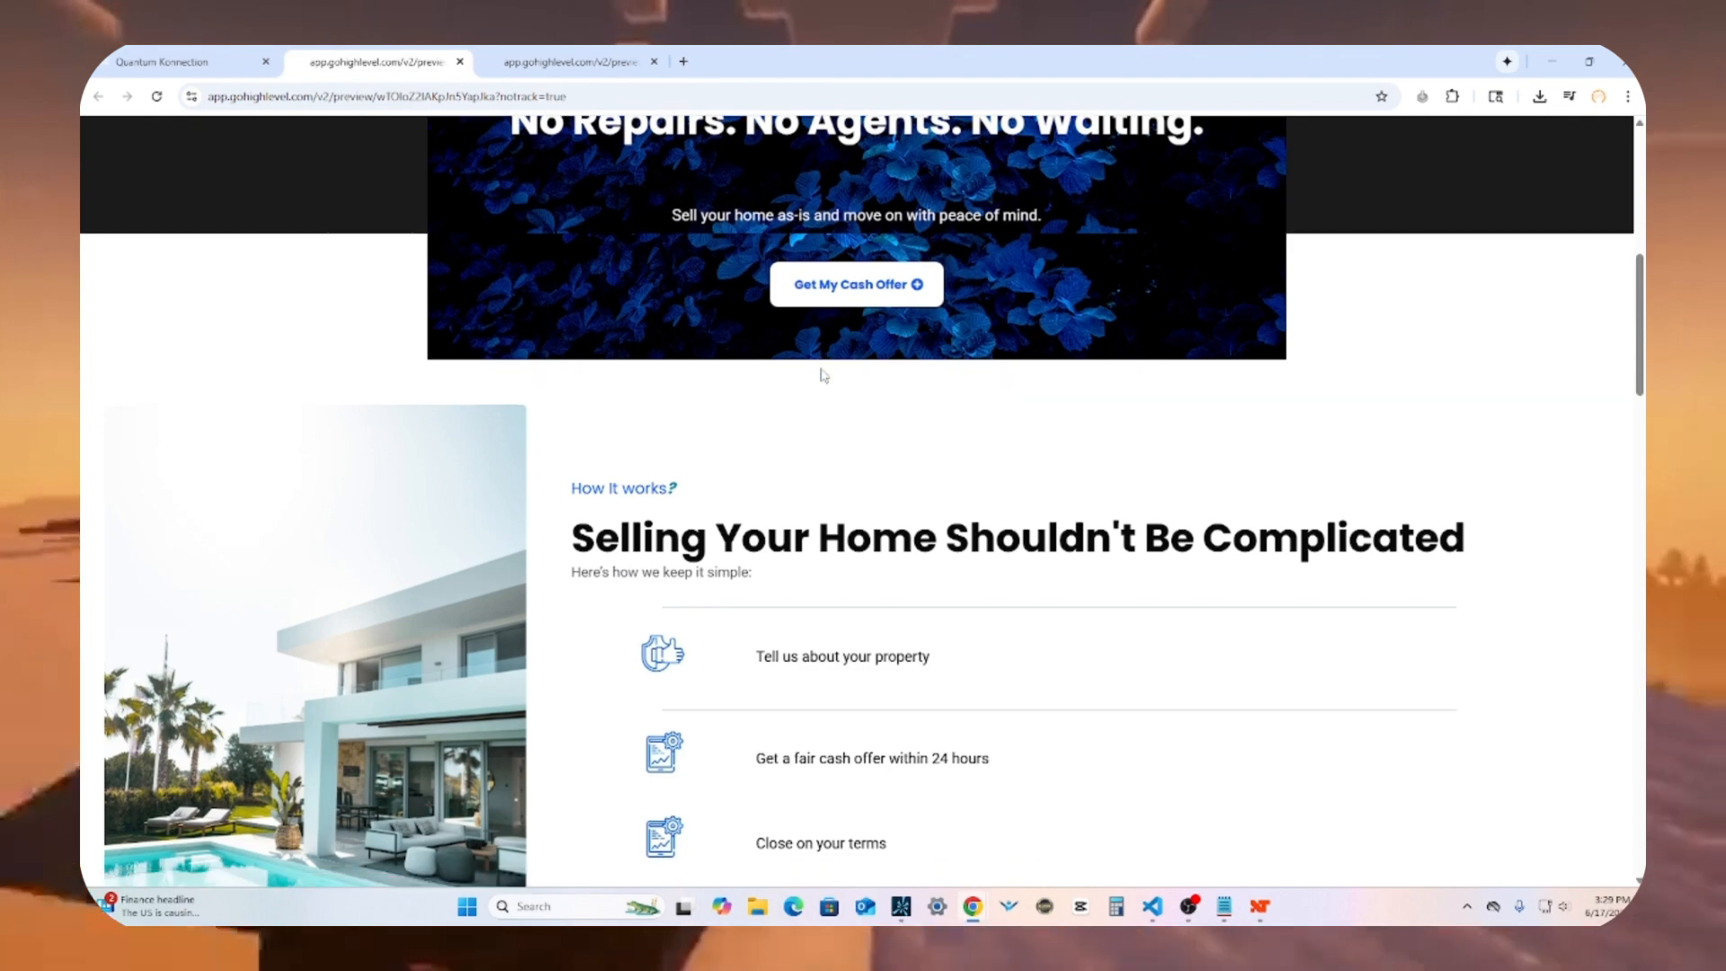
scroll(822, 374, down, 10)
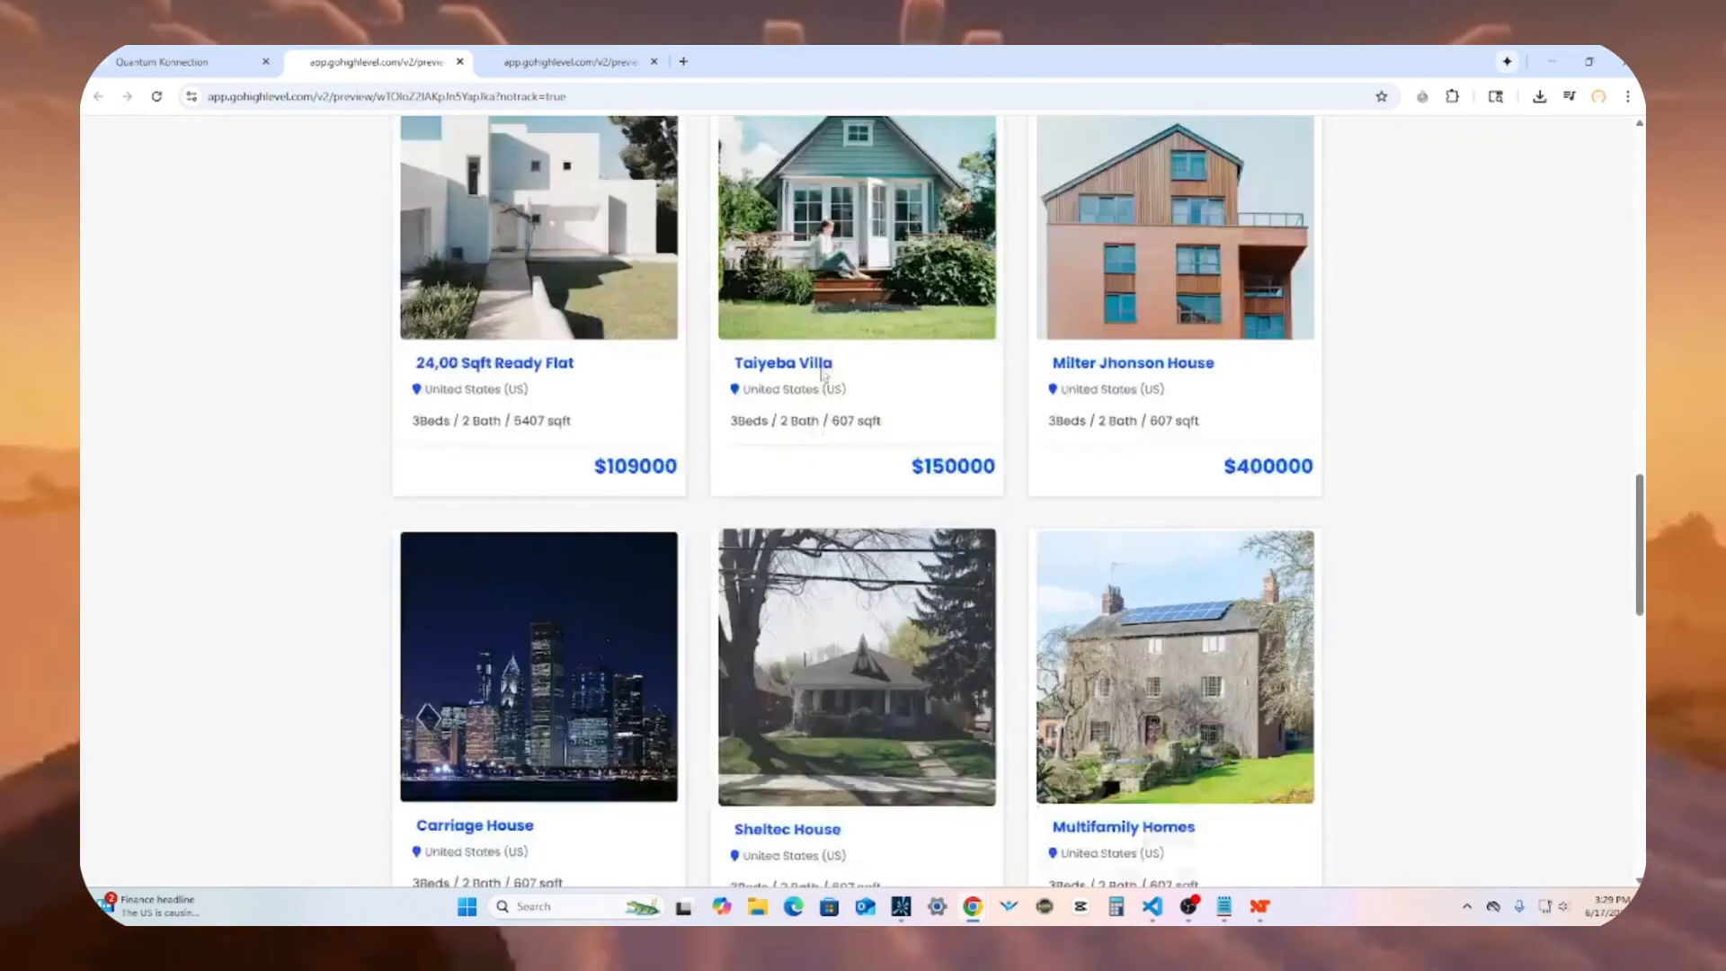
scroll(819, 373, down, 4)
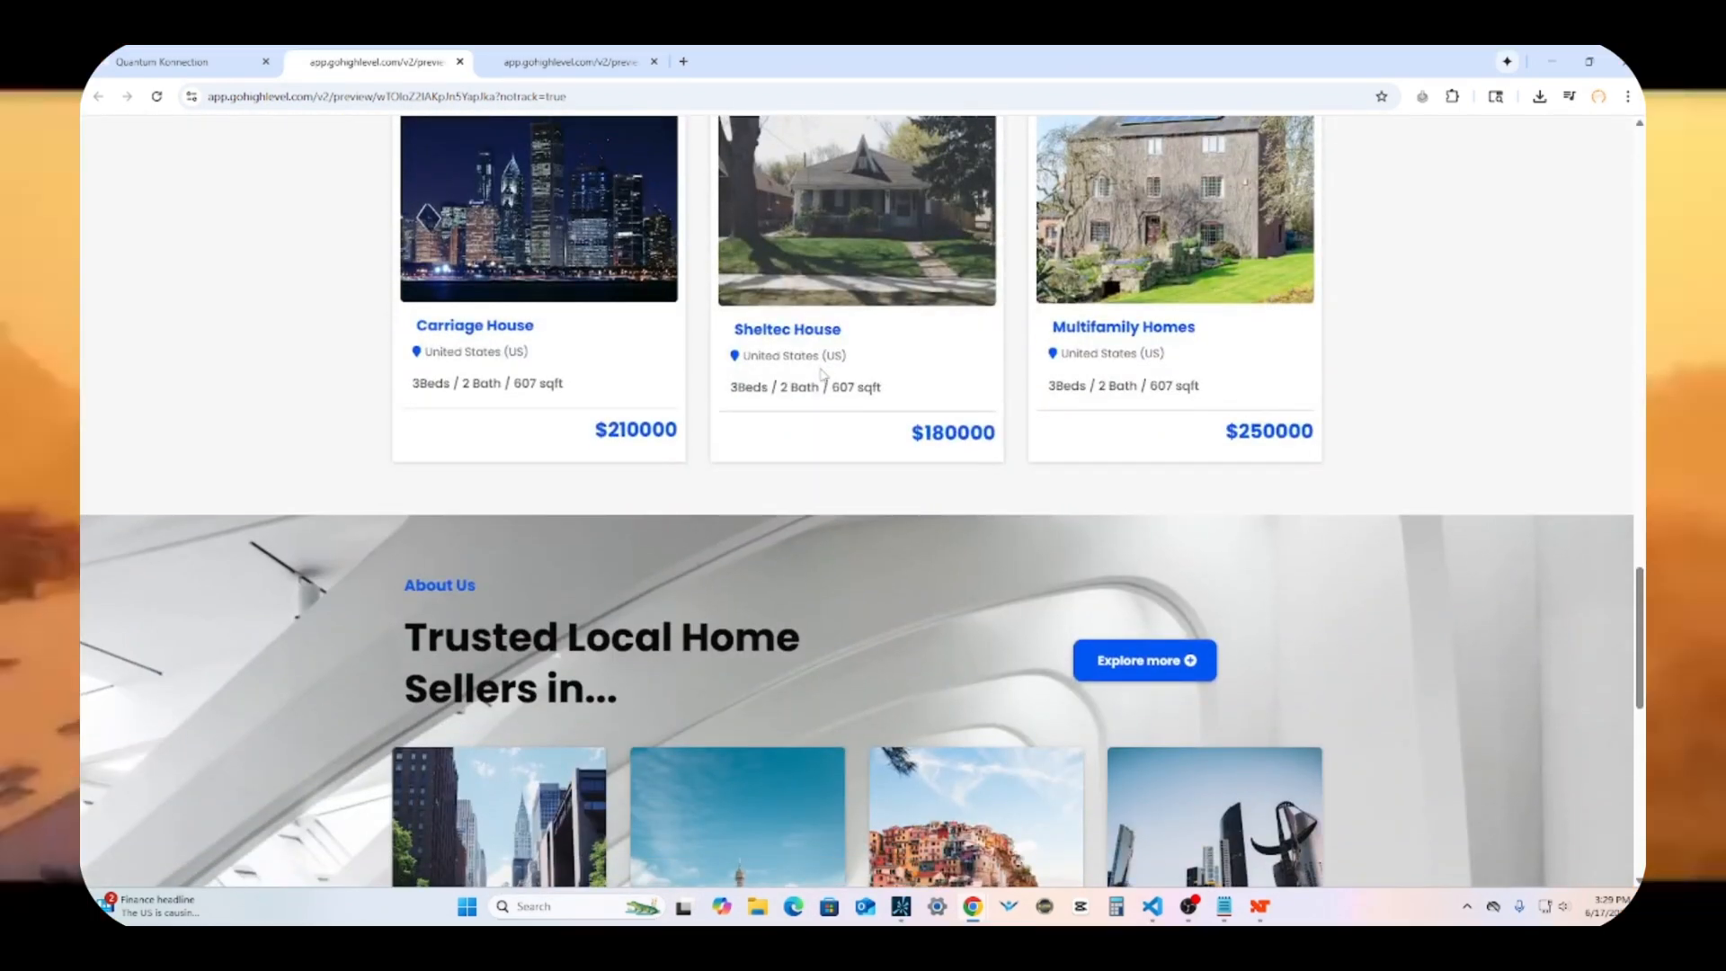
scroll(822, 374, down, 8)
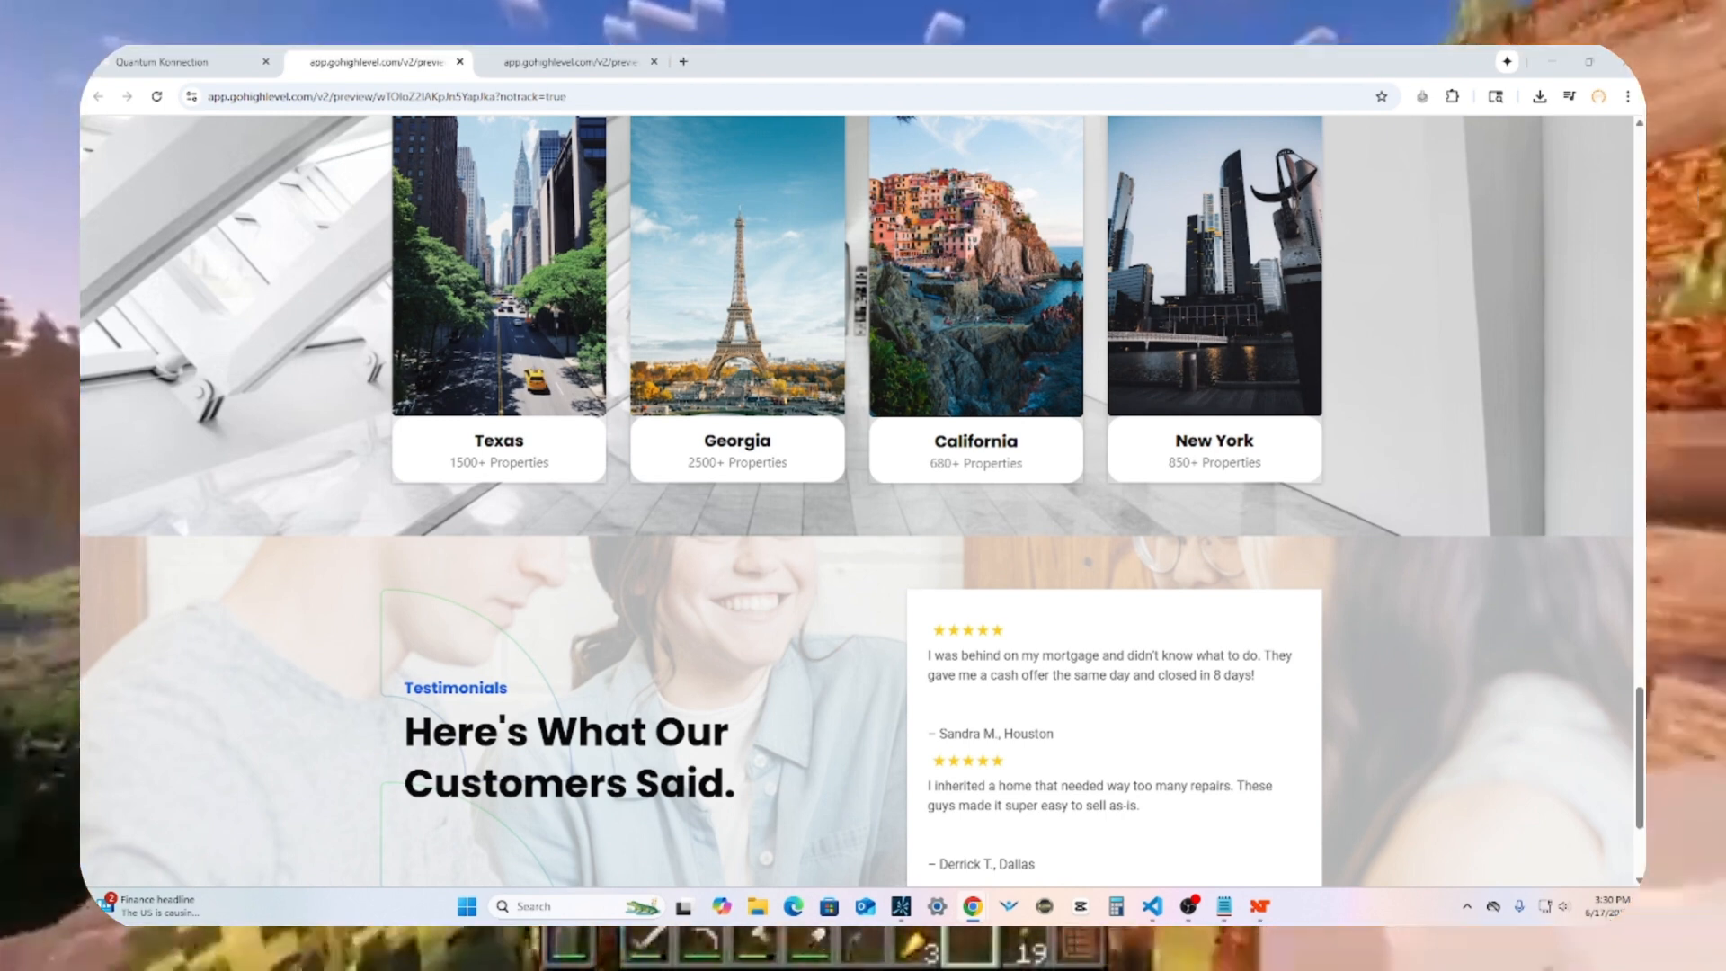
scroll(1139, 510, up, 5)
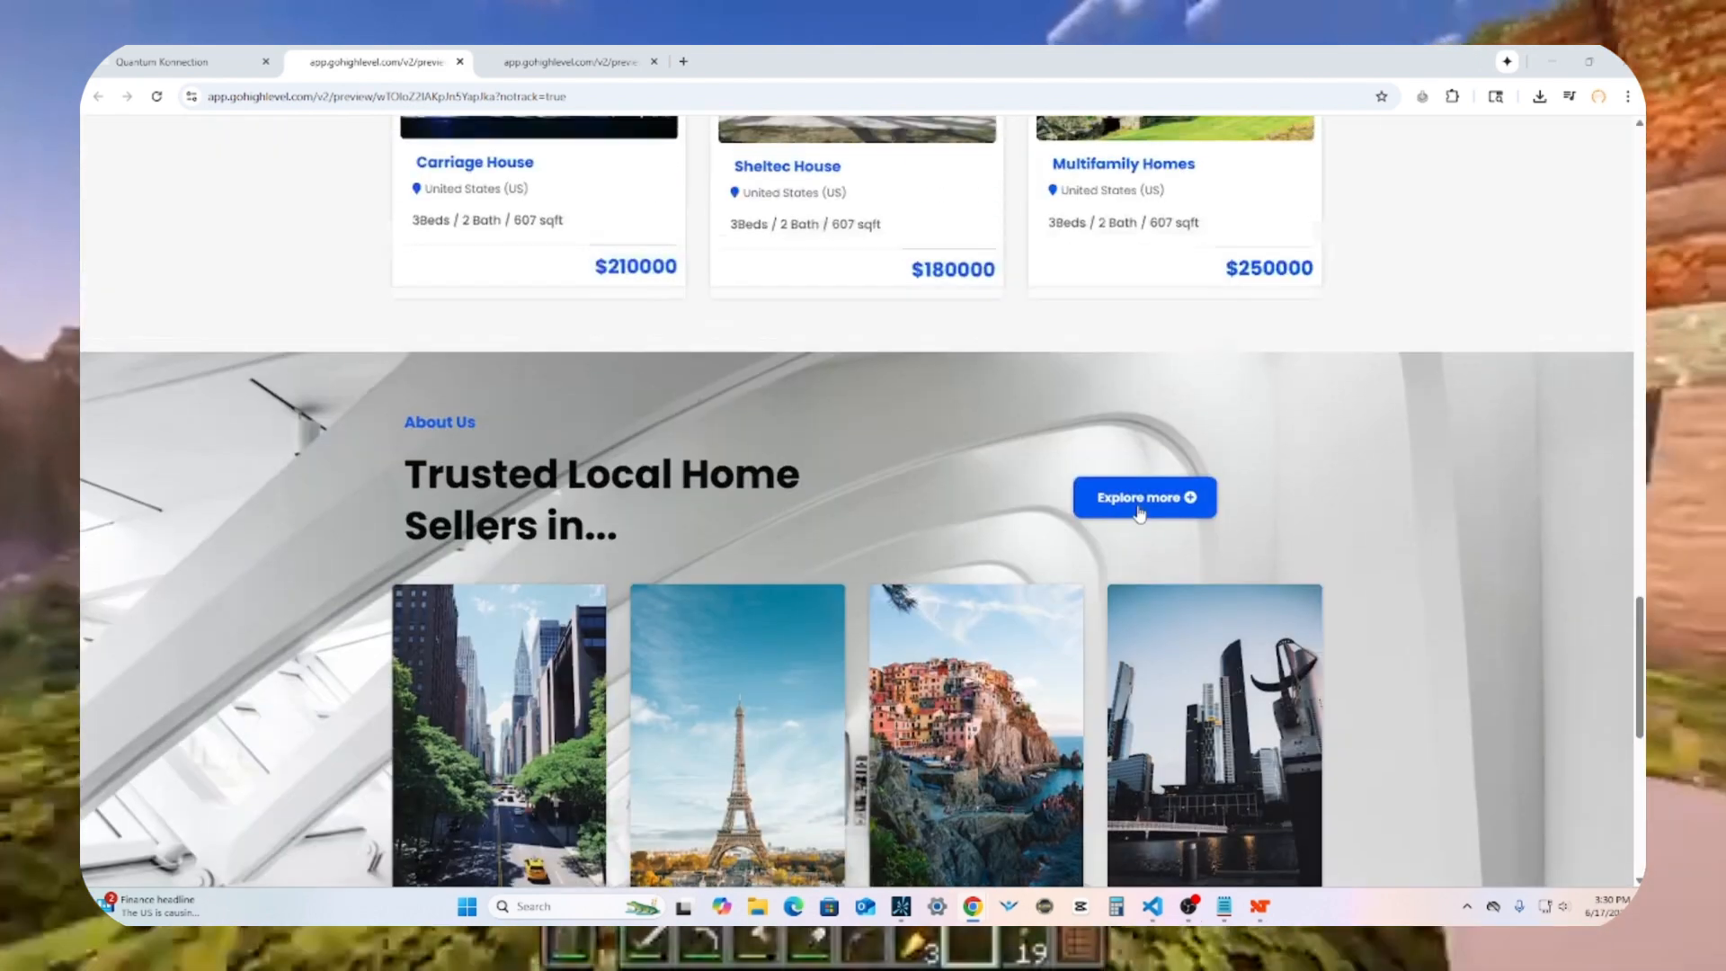
scroll(1139, 512, up, 10)
scroll(1138, 513, up, 4)
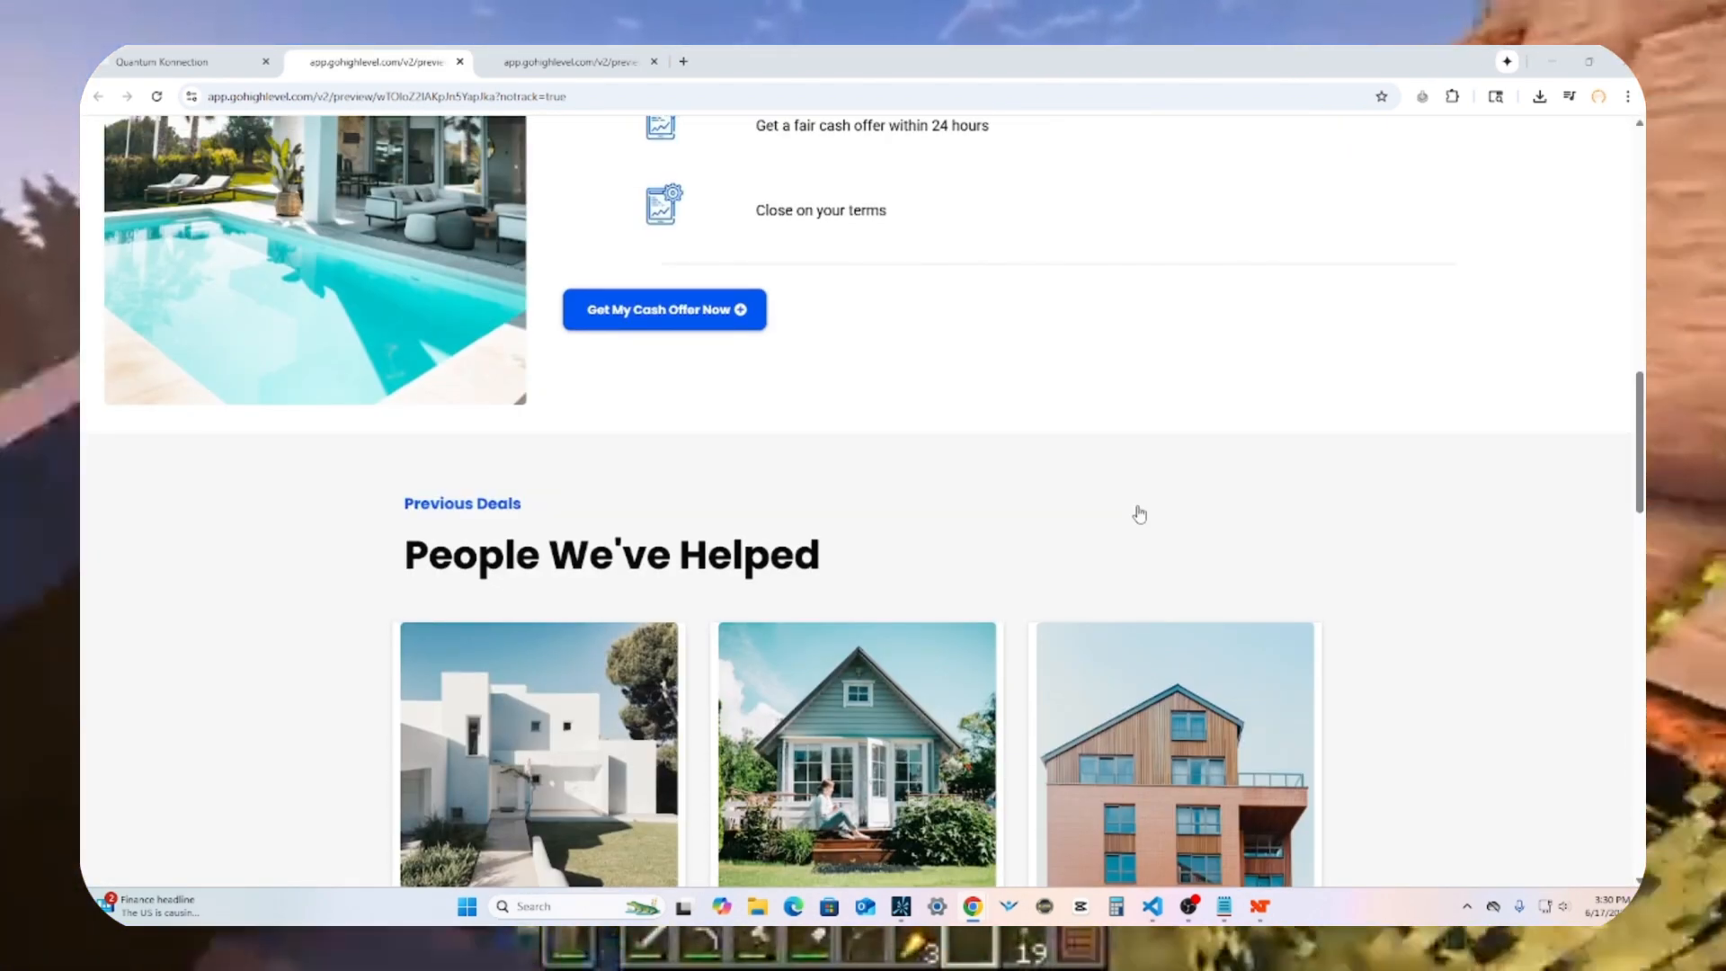
scroll(1138, 513, up, 5)
scroll(1139, 513, up, 3)
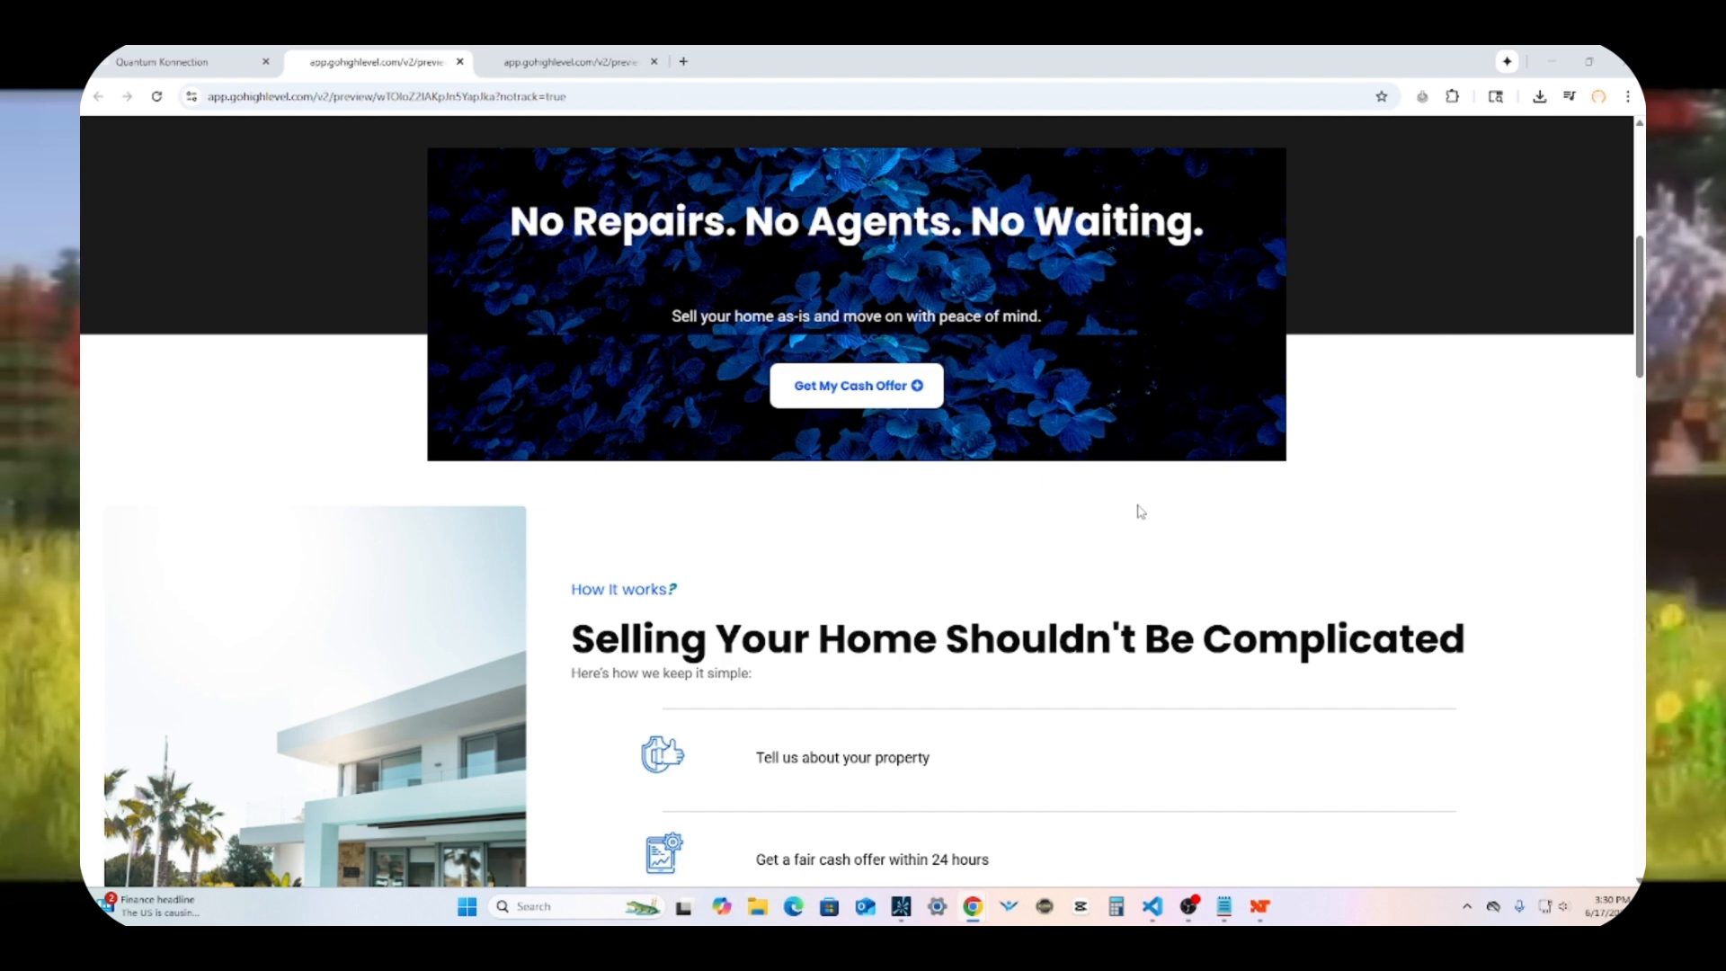
scroll(1139, 510, up, 3)
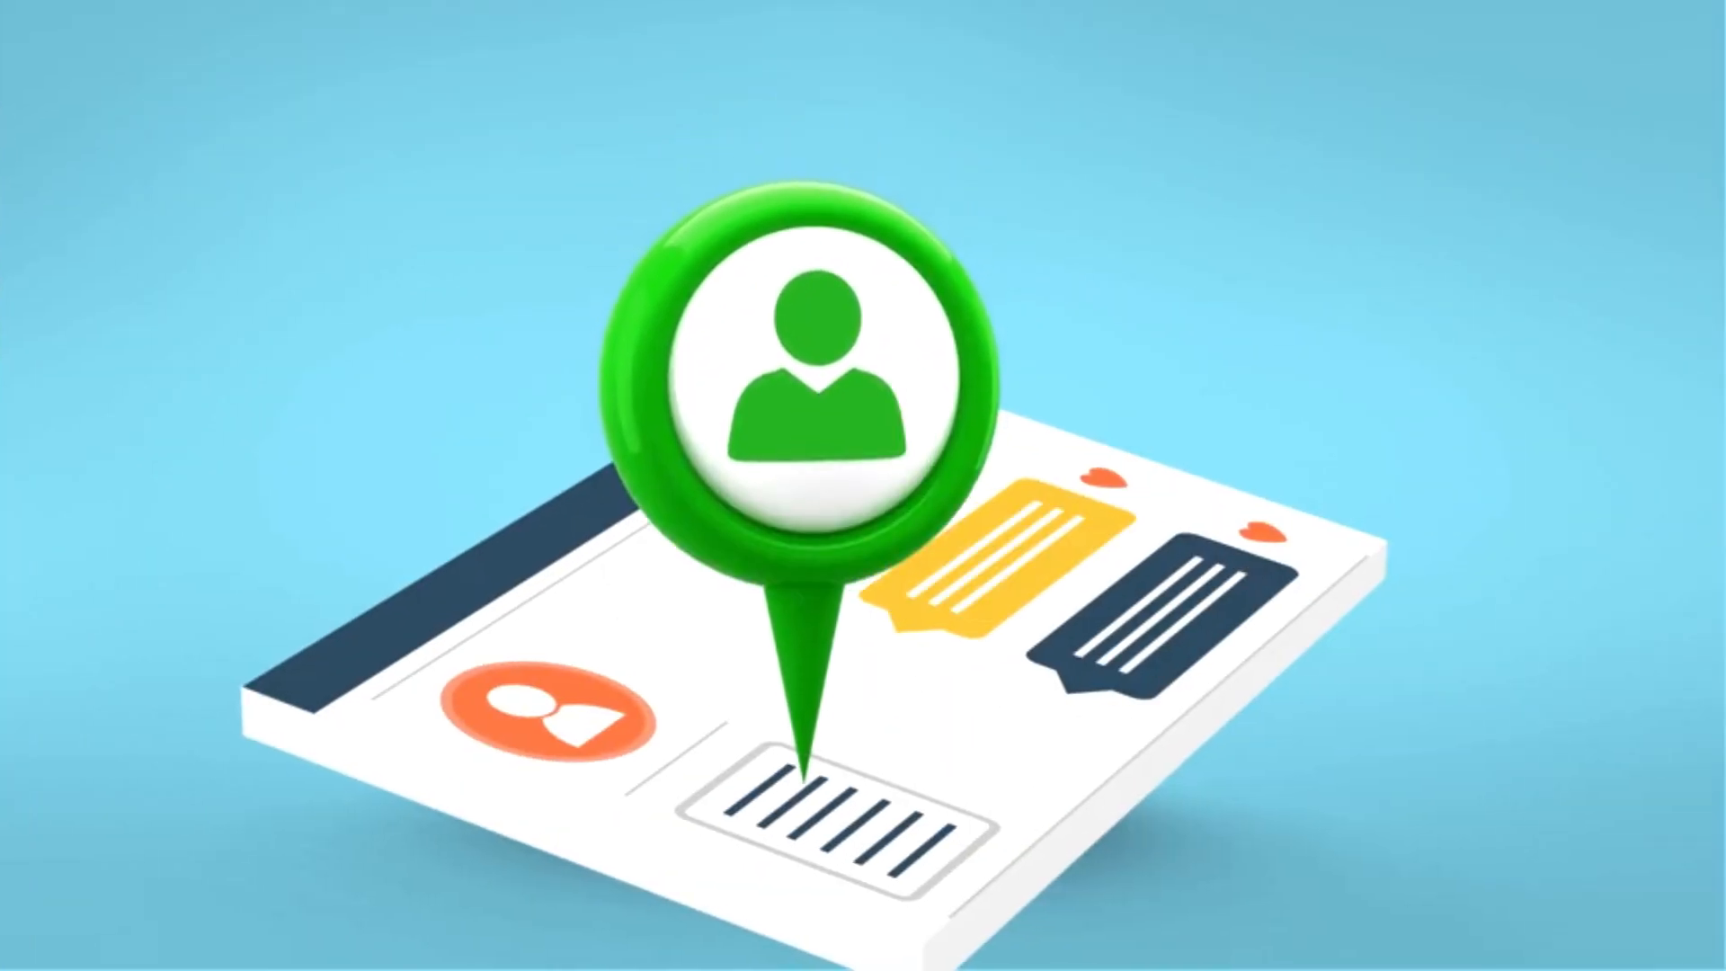